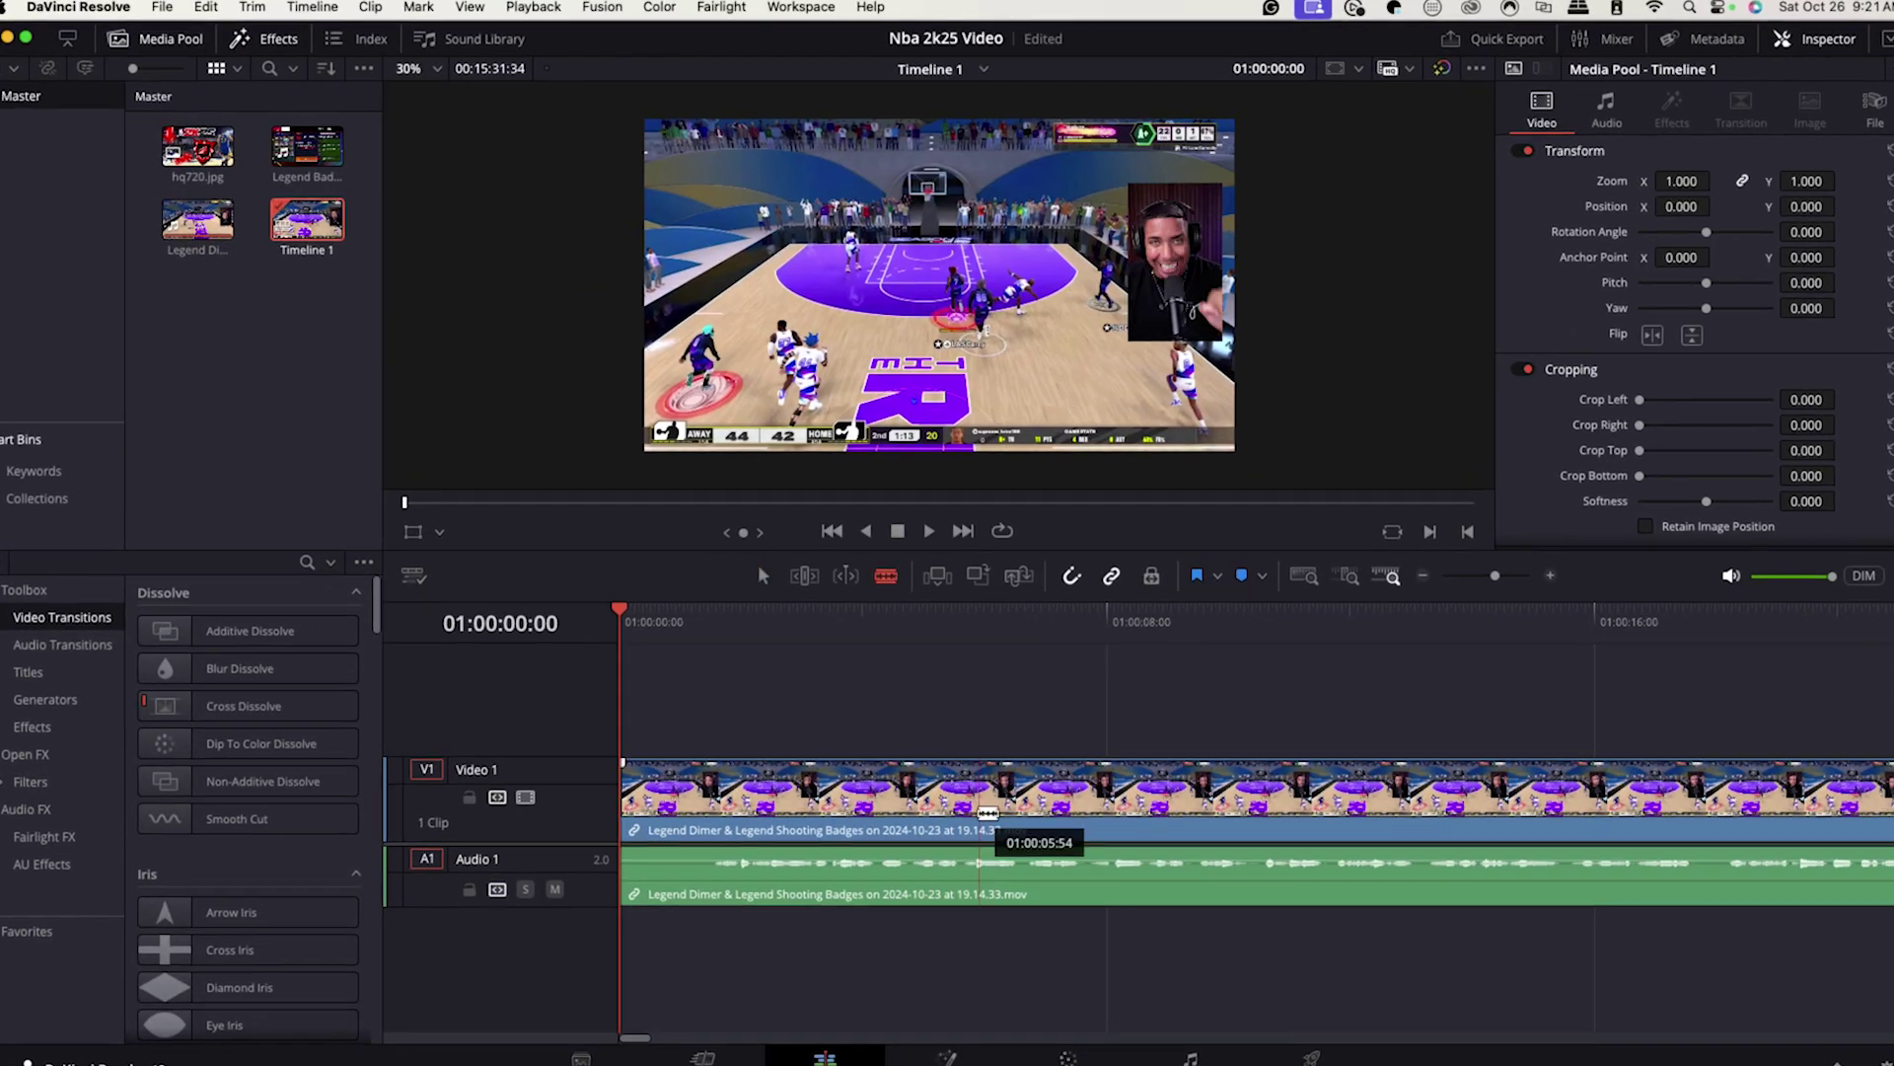
scroll(976, 869, "up", 3)
left_click(977, 868)
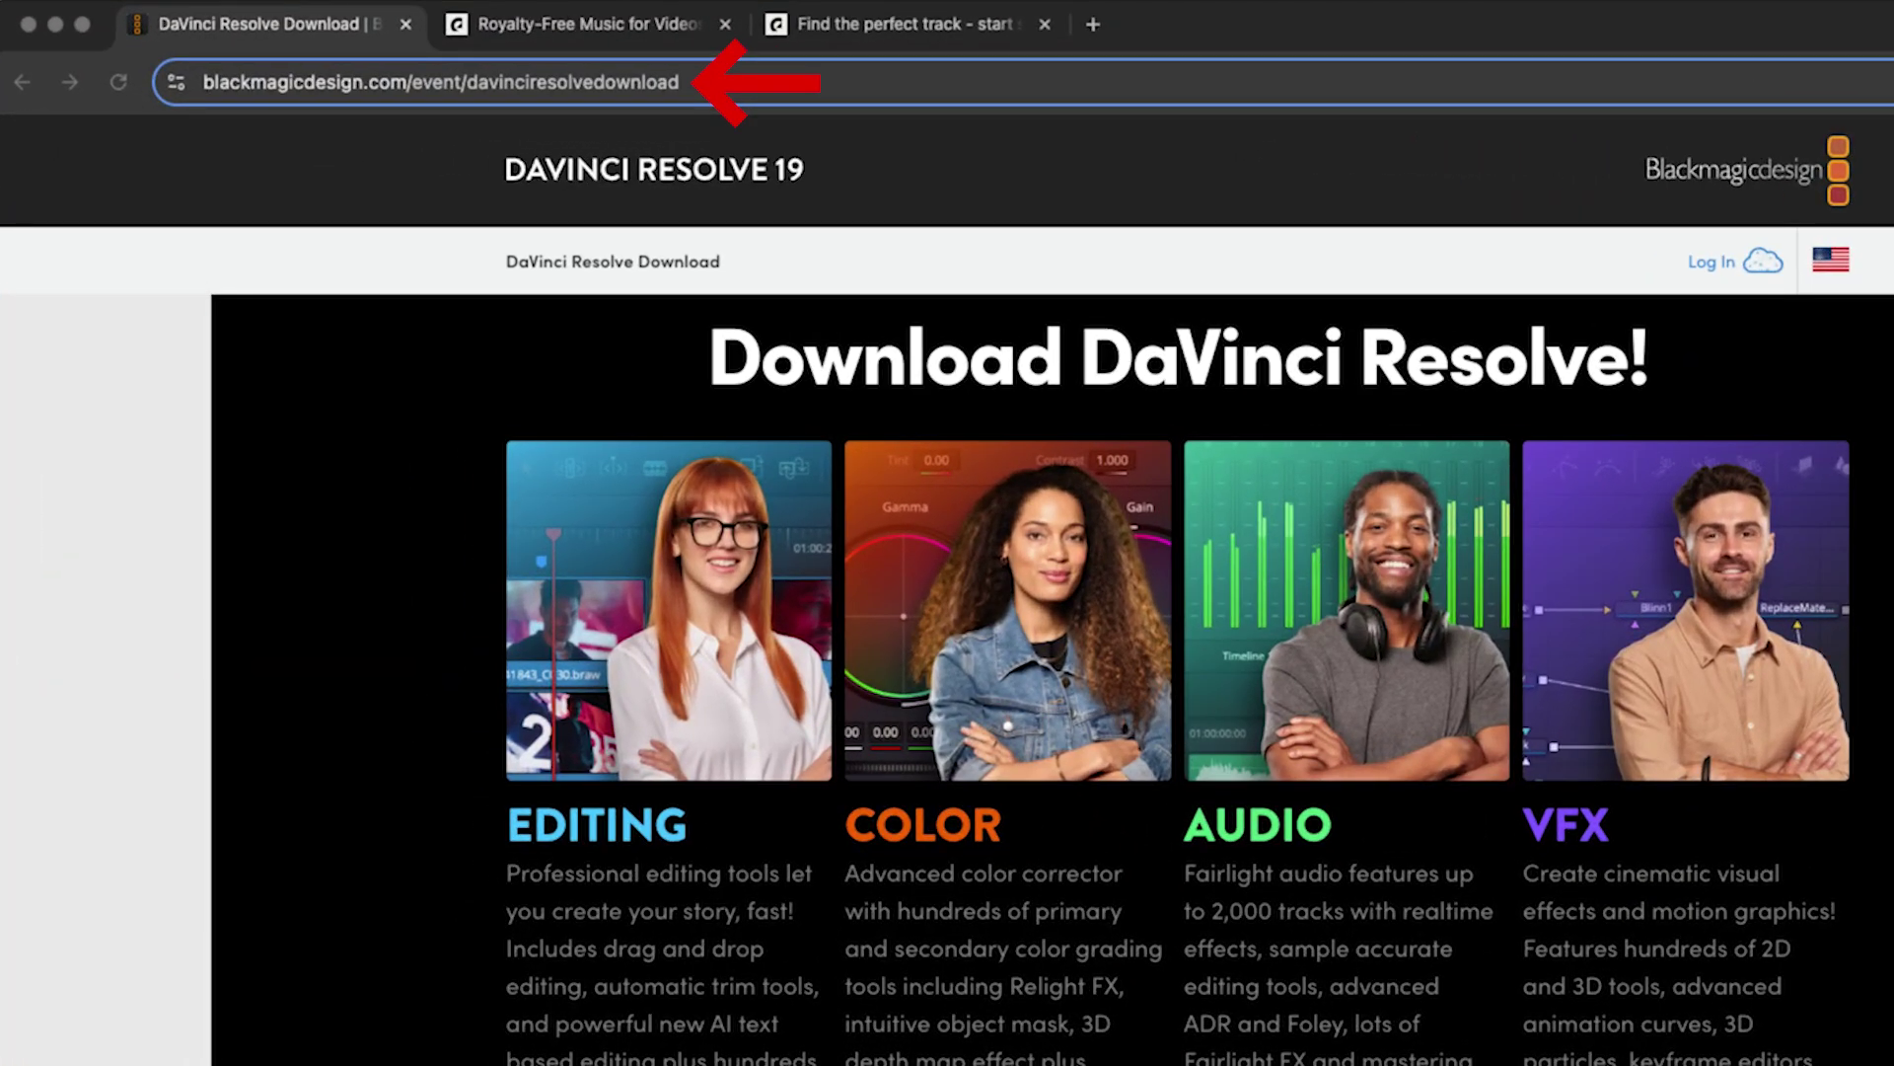
Step: Look through the DaVinci Resolve download page for the supported operating systems and the download registration form
scroll(948, 641, "down", 5)
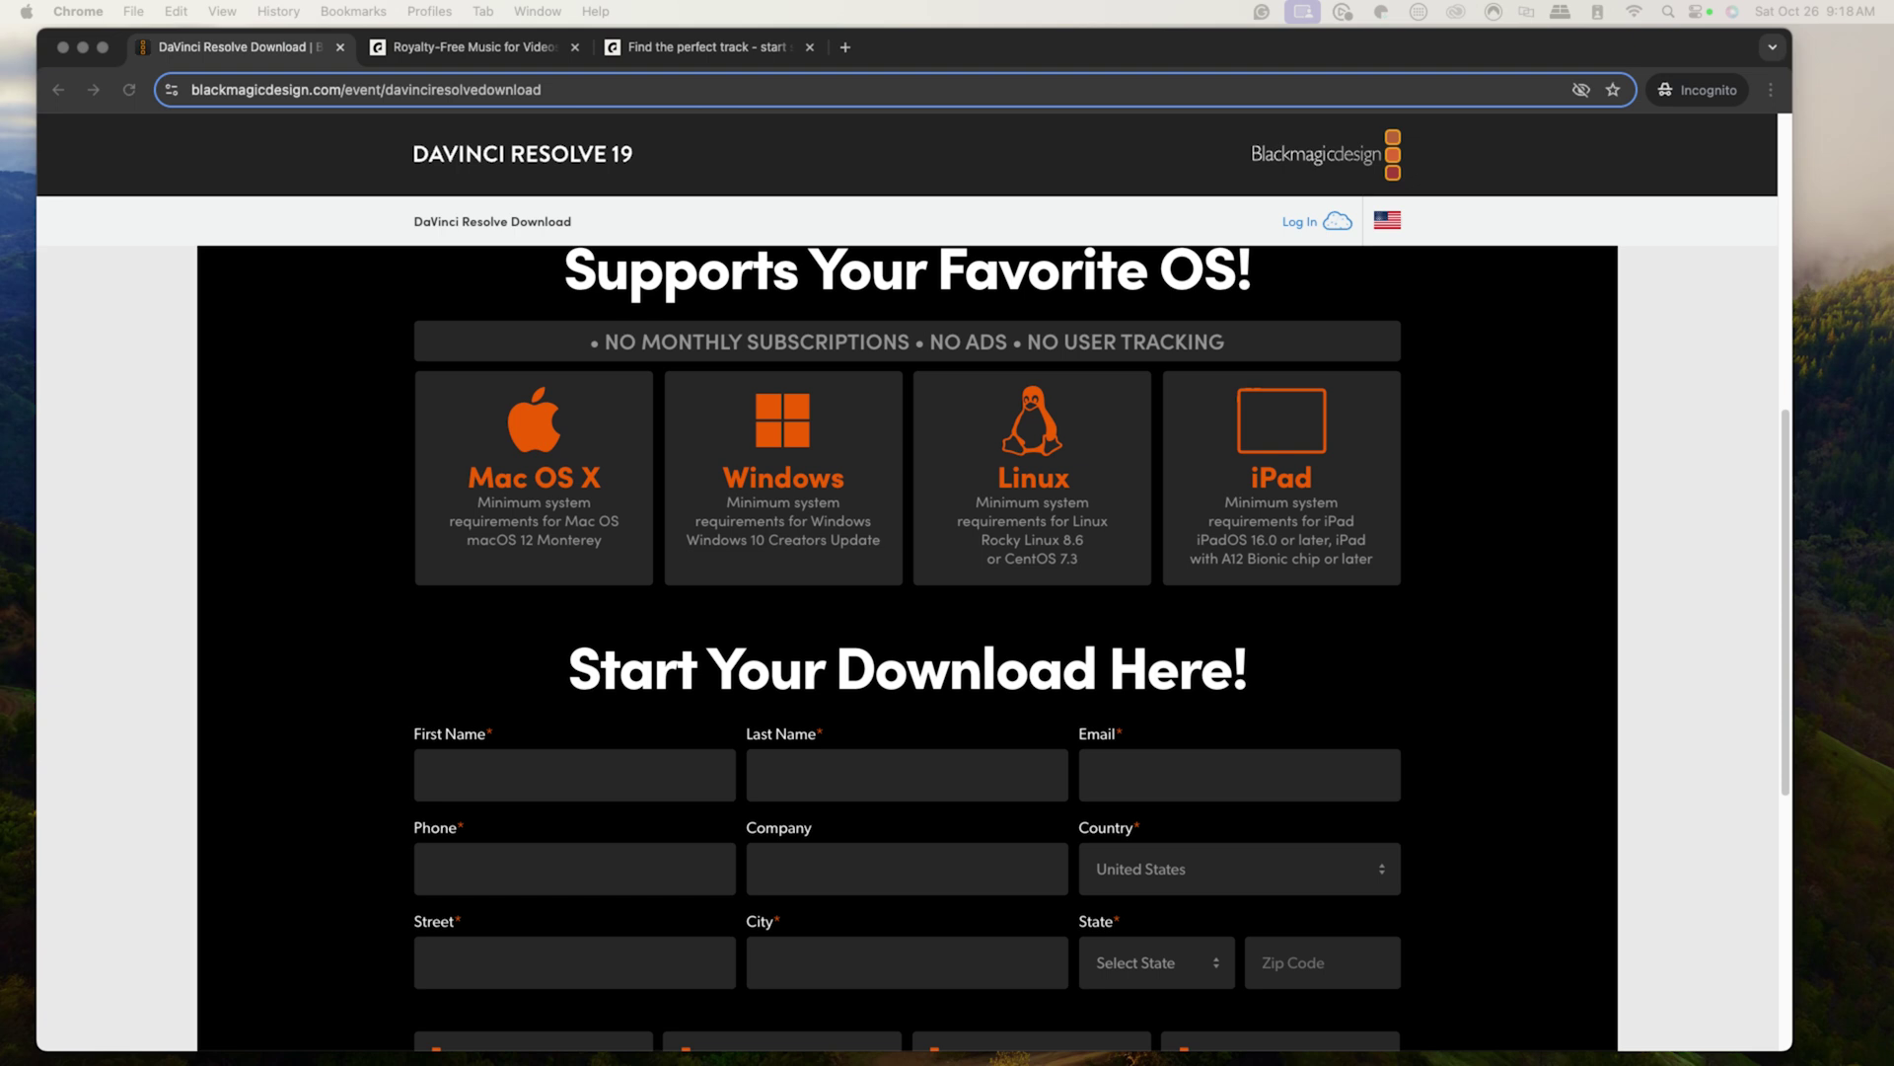
scroll(908, 641, "down", 5)
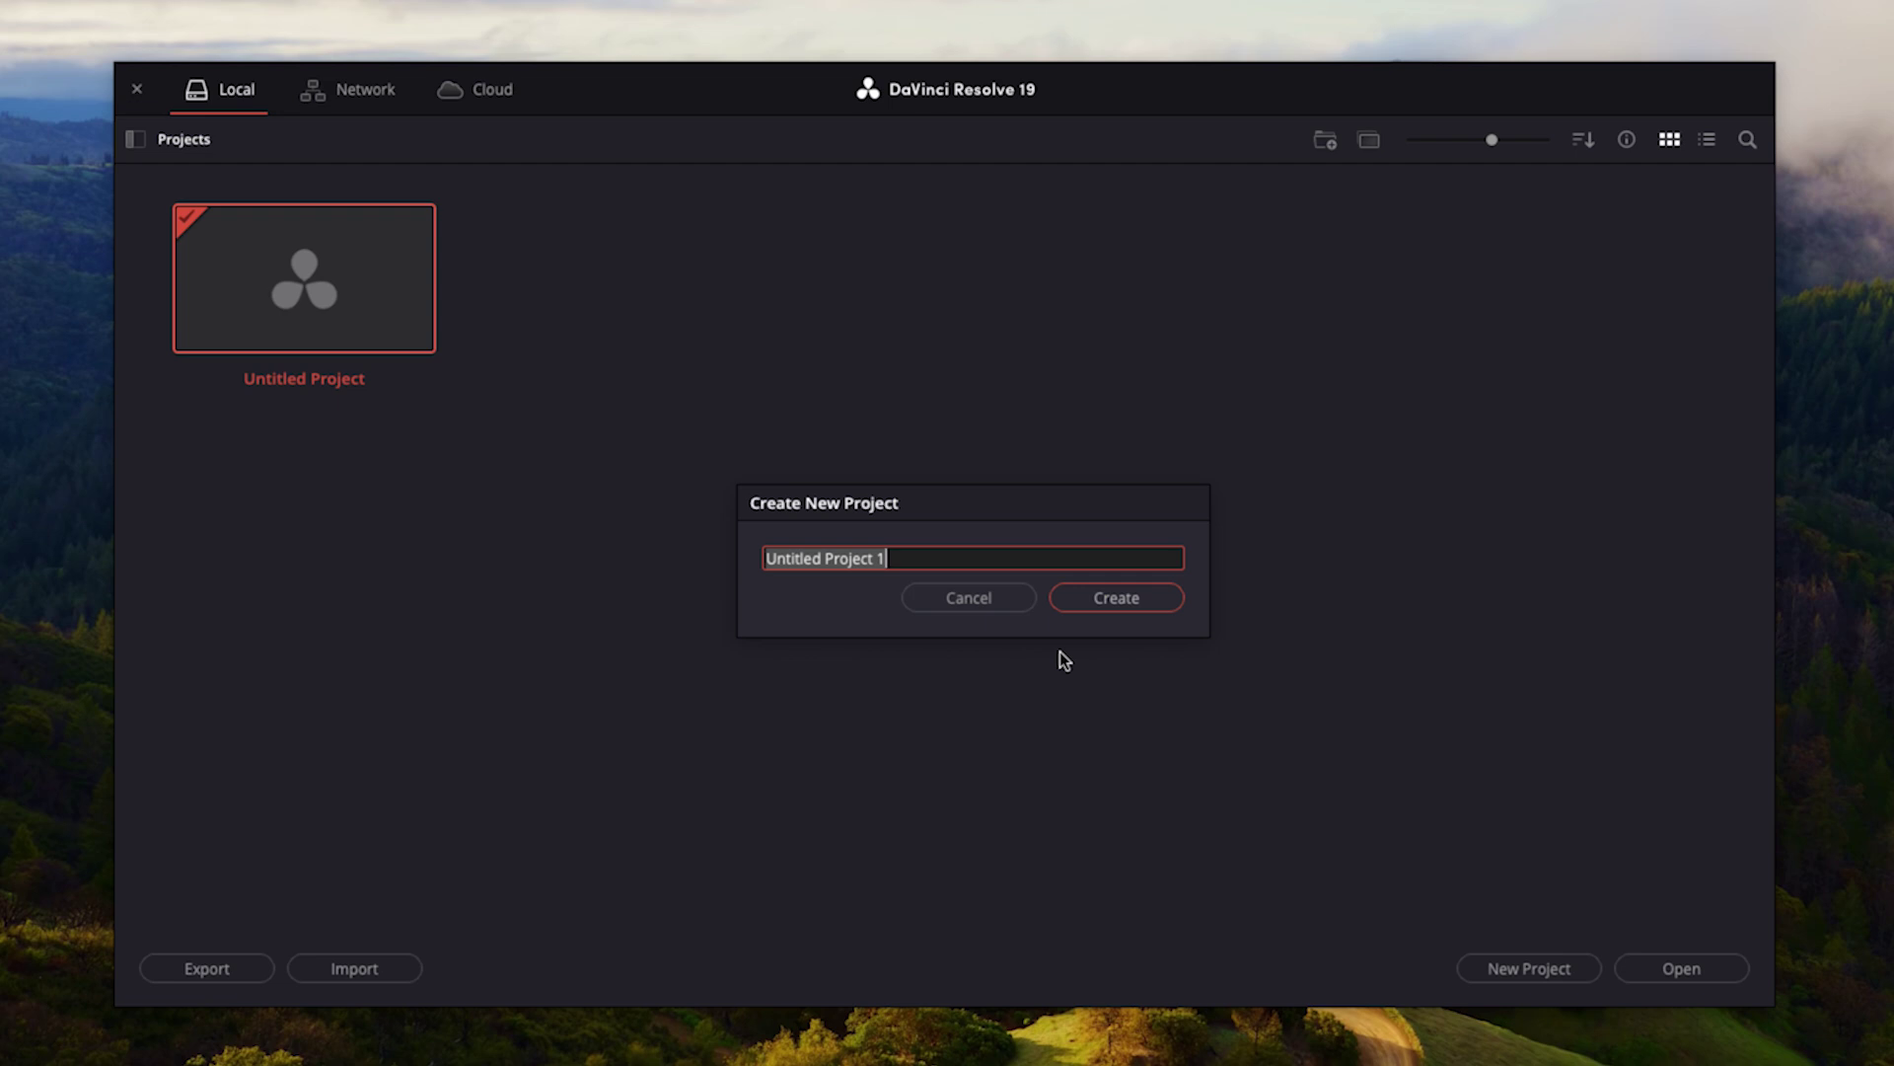
Step: Create a new project named "Nba 2k25 Video" and open its Edit page
type("Nba 2k25 Video")
left_click(1095, 603)
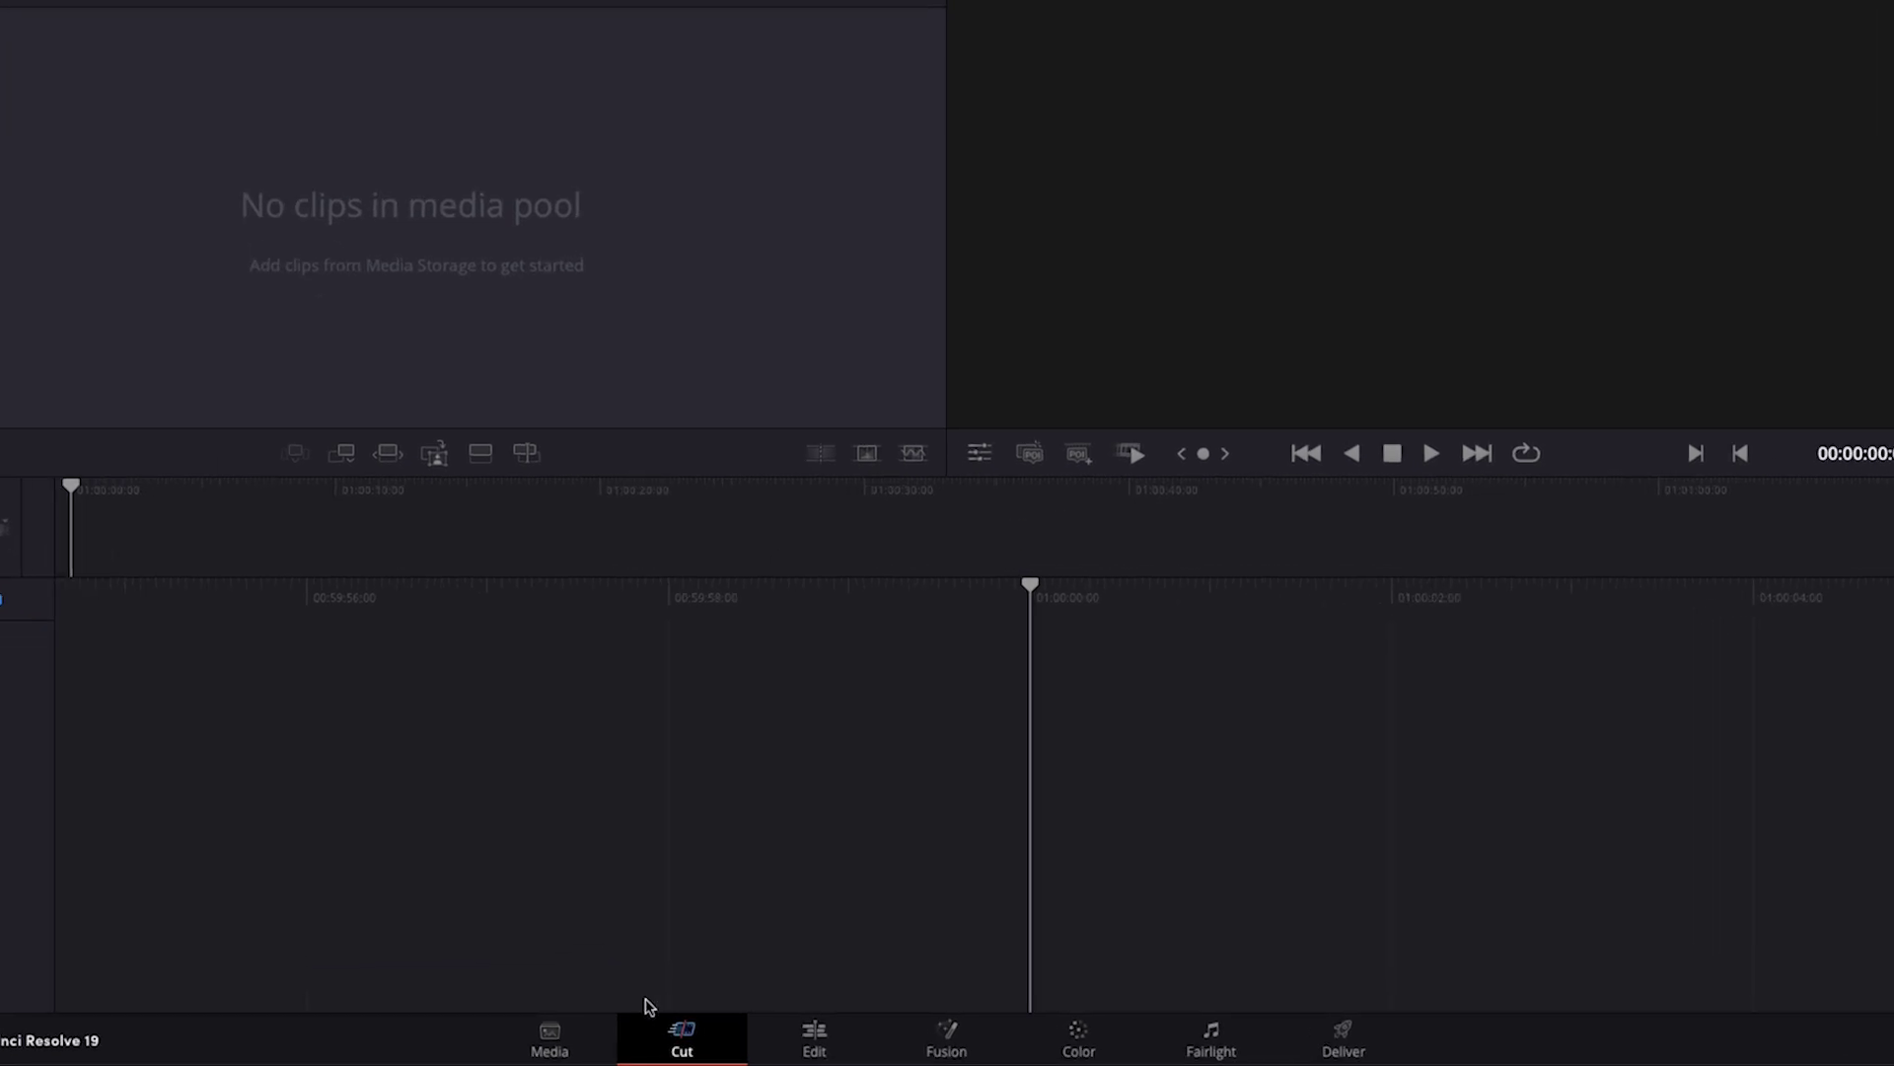
left_click(817, 1038)
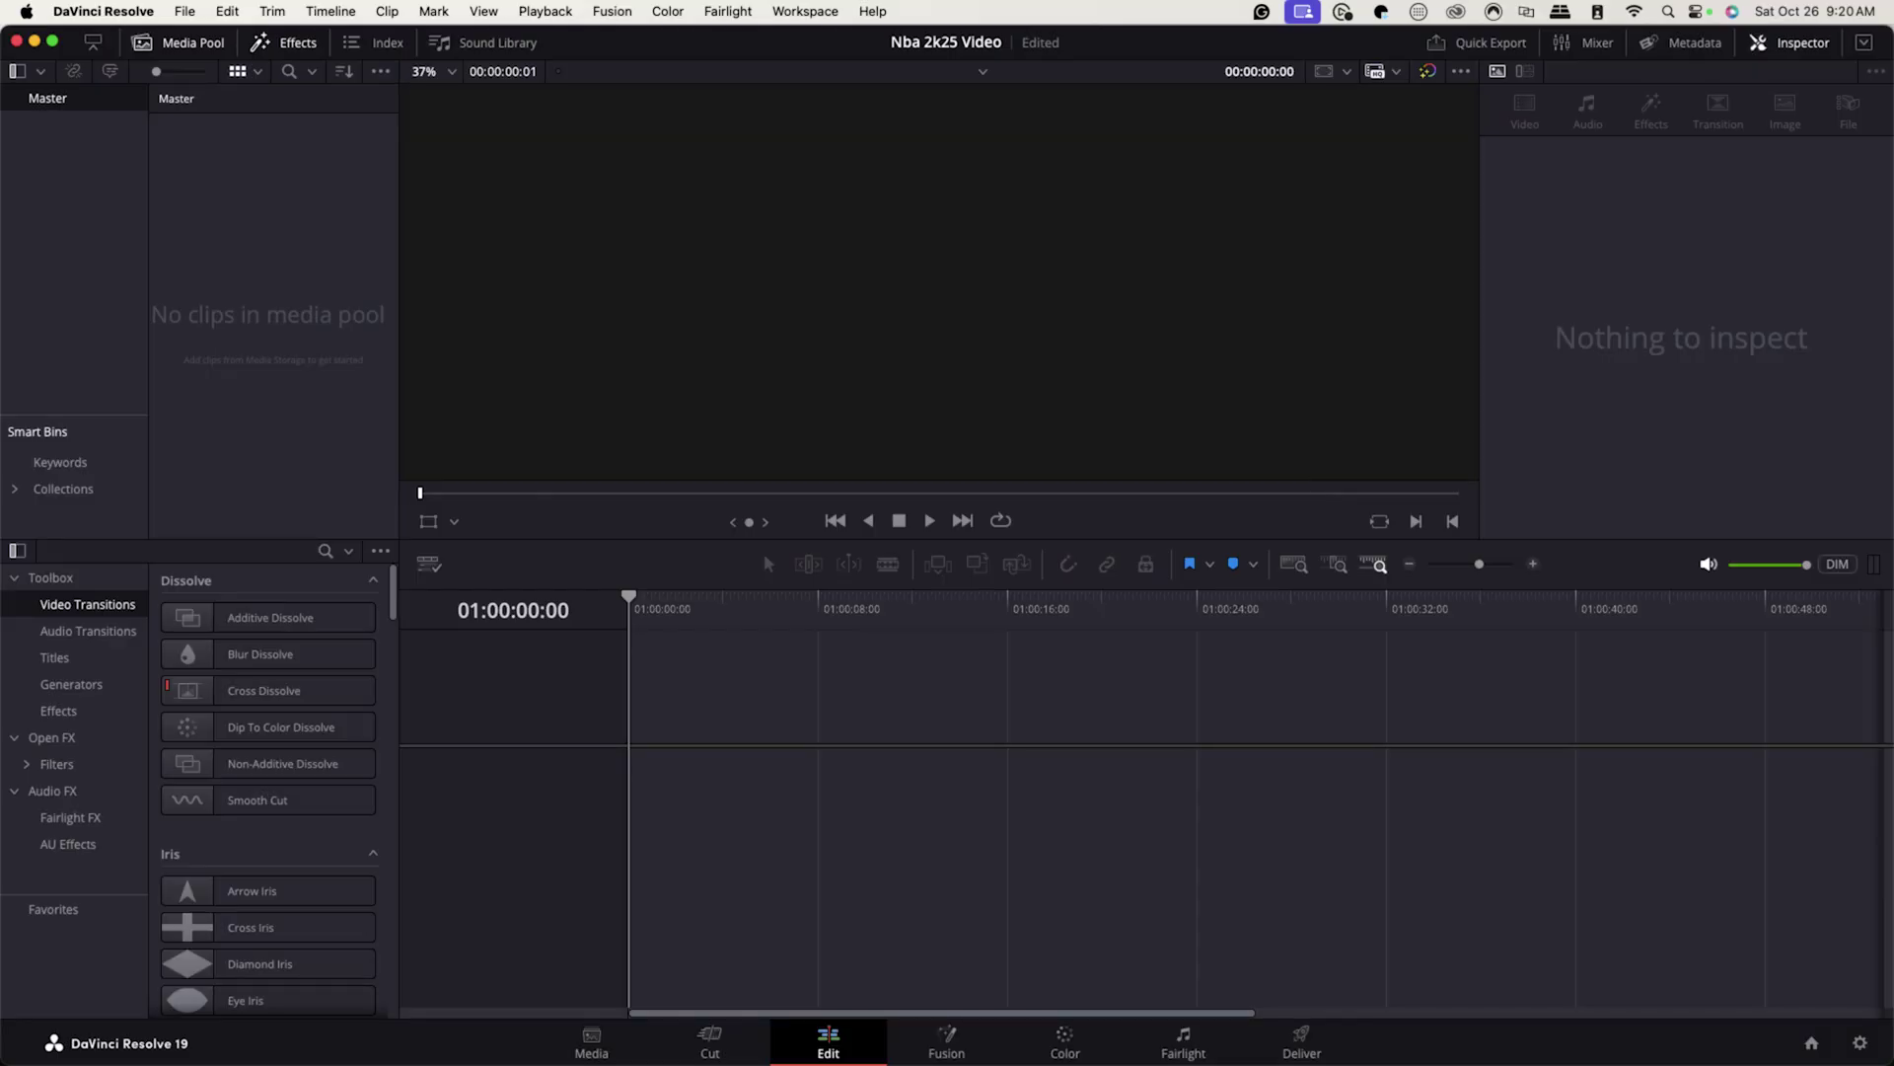
Step: Import the Legend Dimer recording, hq720.jpg and the Legend Badges clip, and place the Legend Dimer recording at the start of a new timeline
left_click_drag(711, 326, 213, 212)
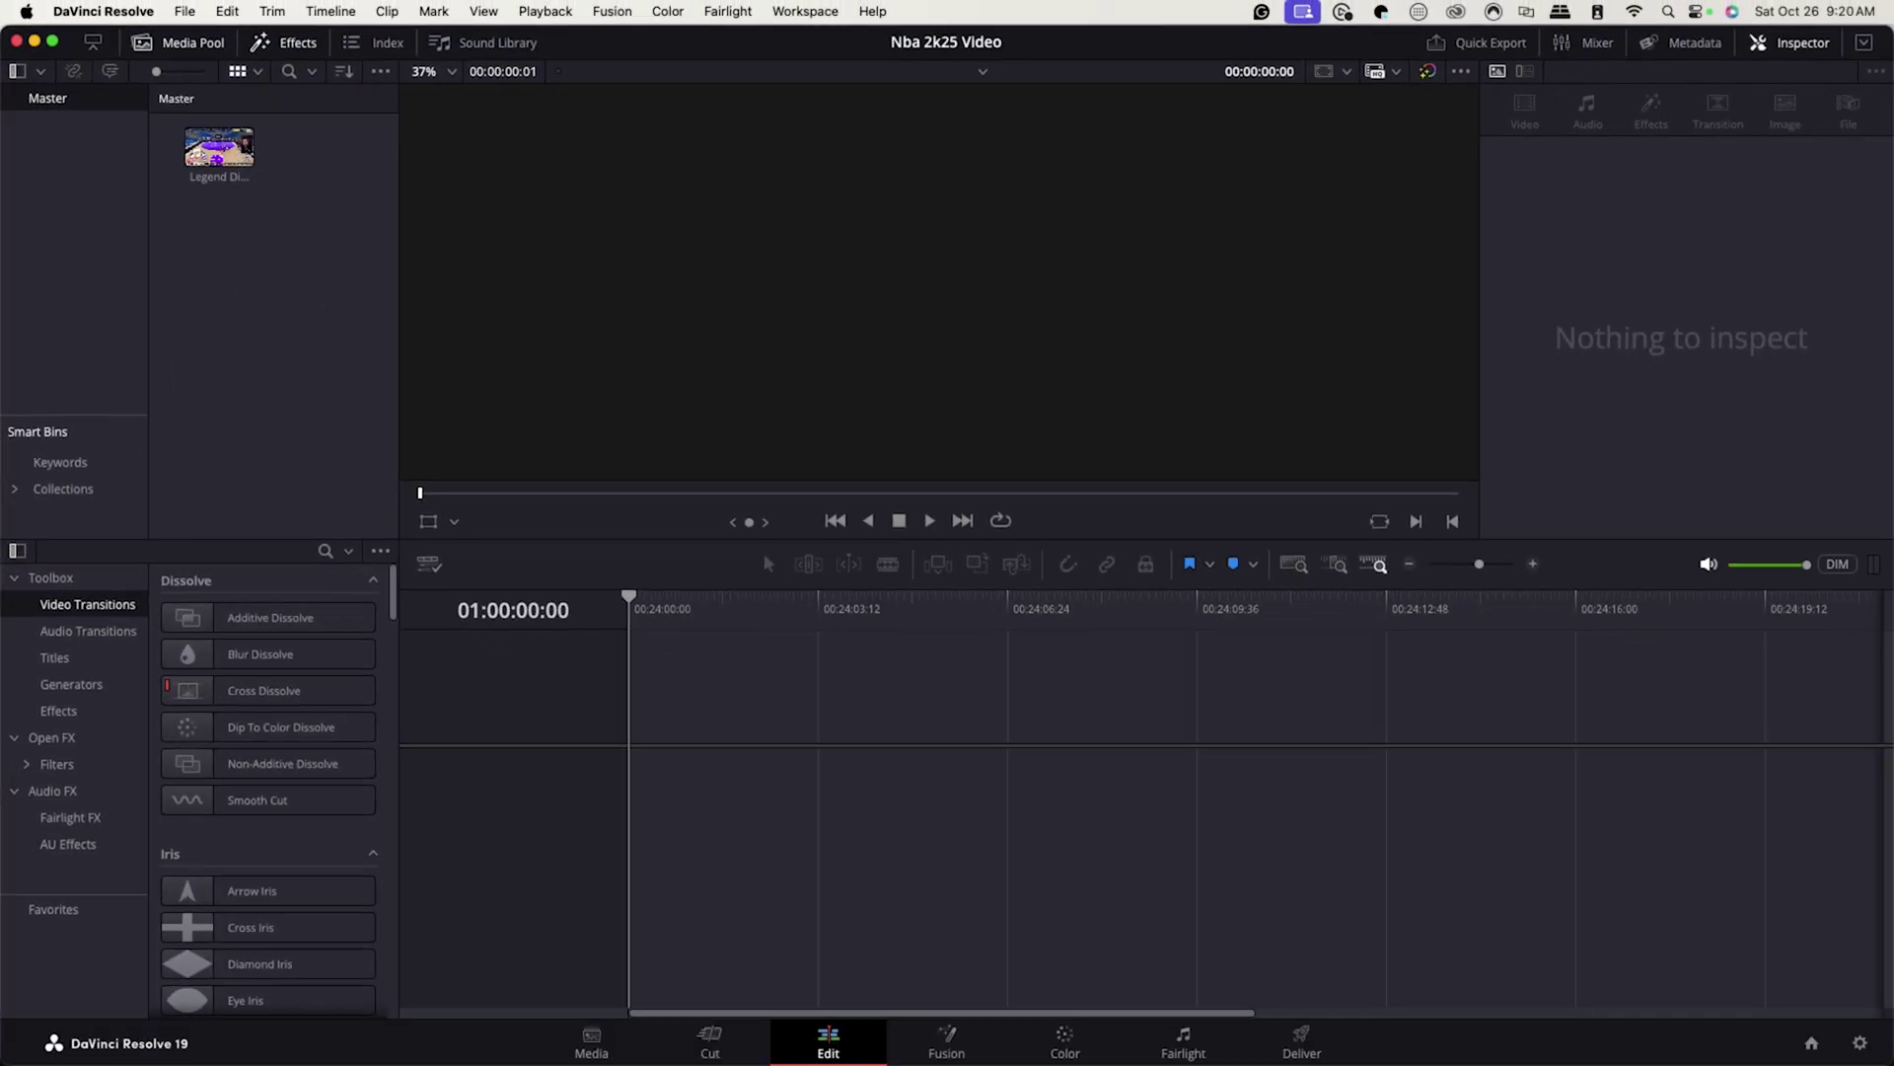
left_click_drag(330, 206, 329, 205)
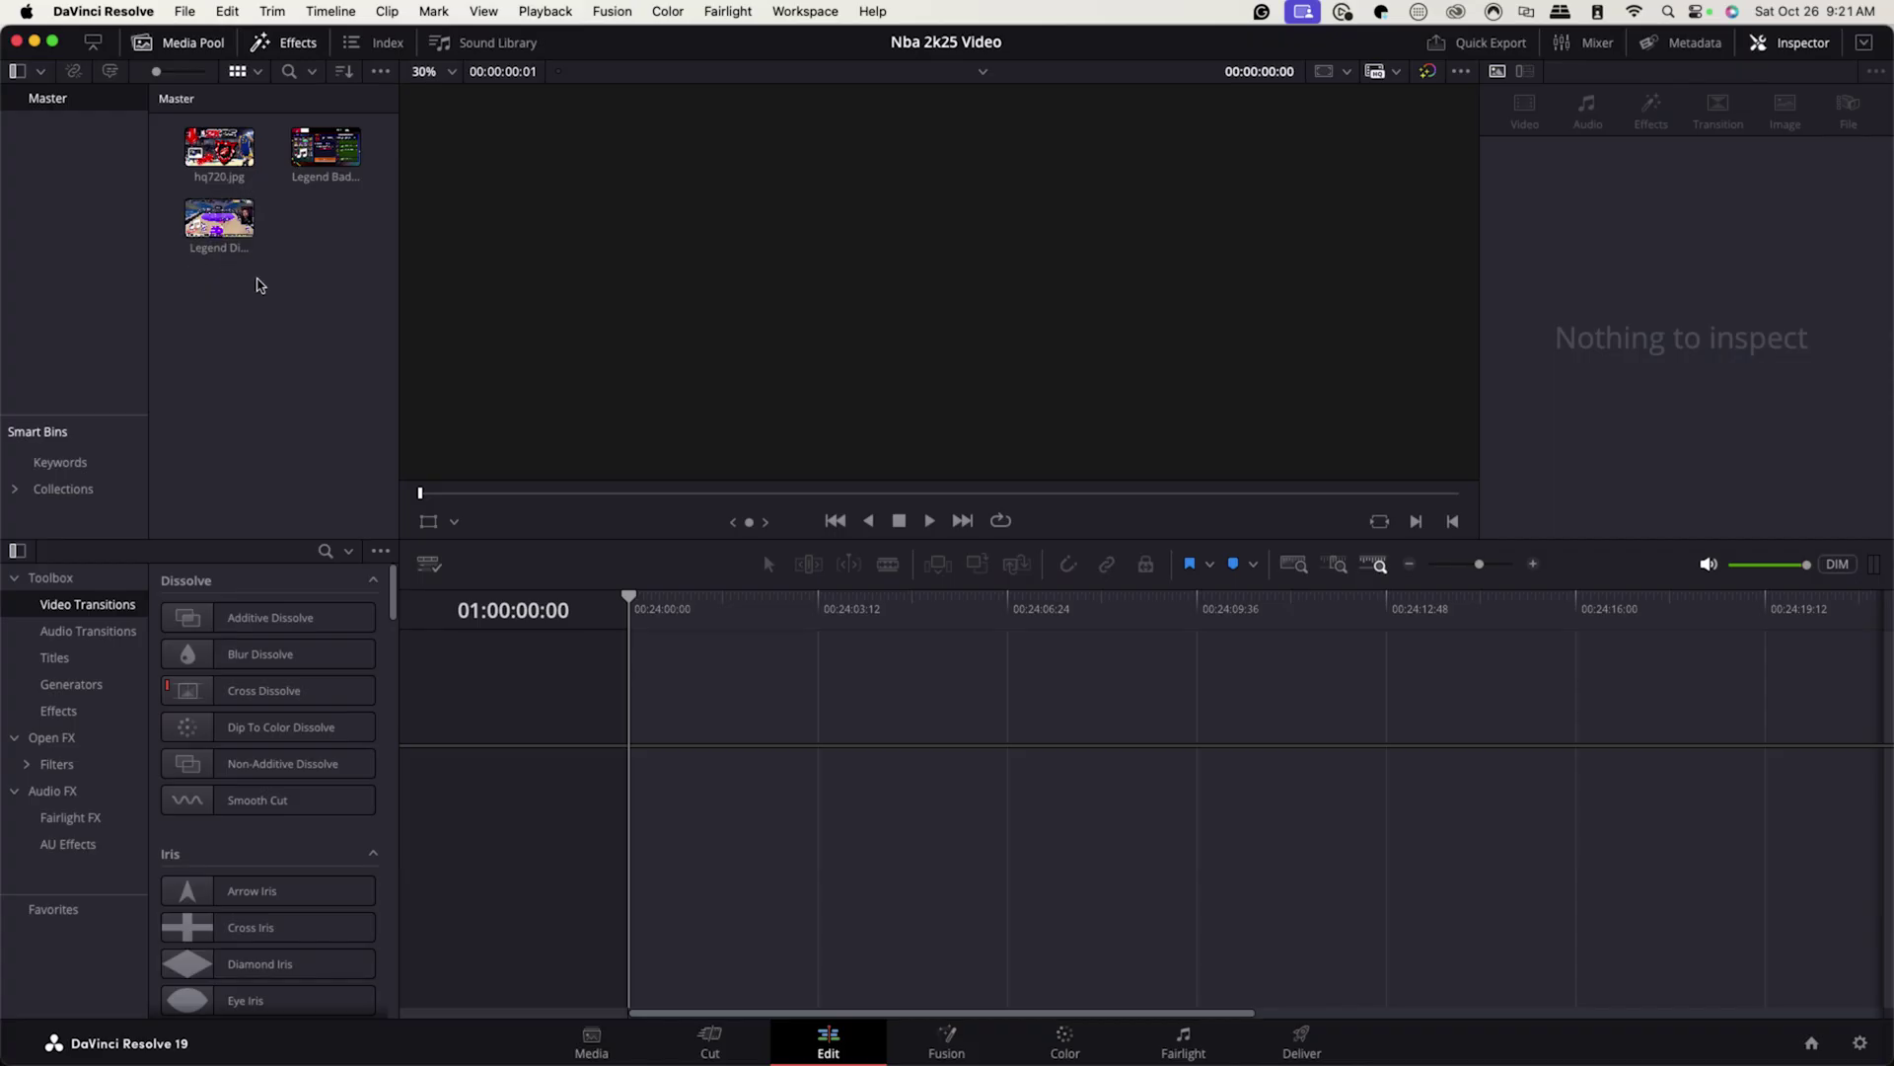
left_click(234, 209)
left_click_drag(214, 237, 637, 746)
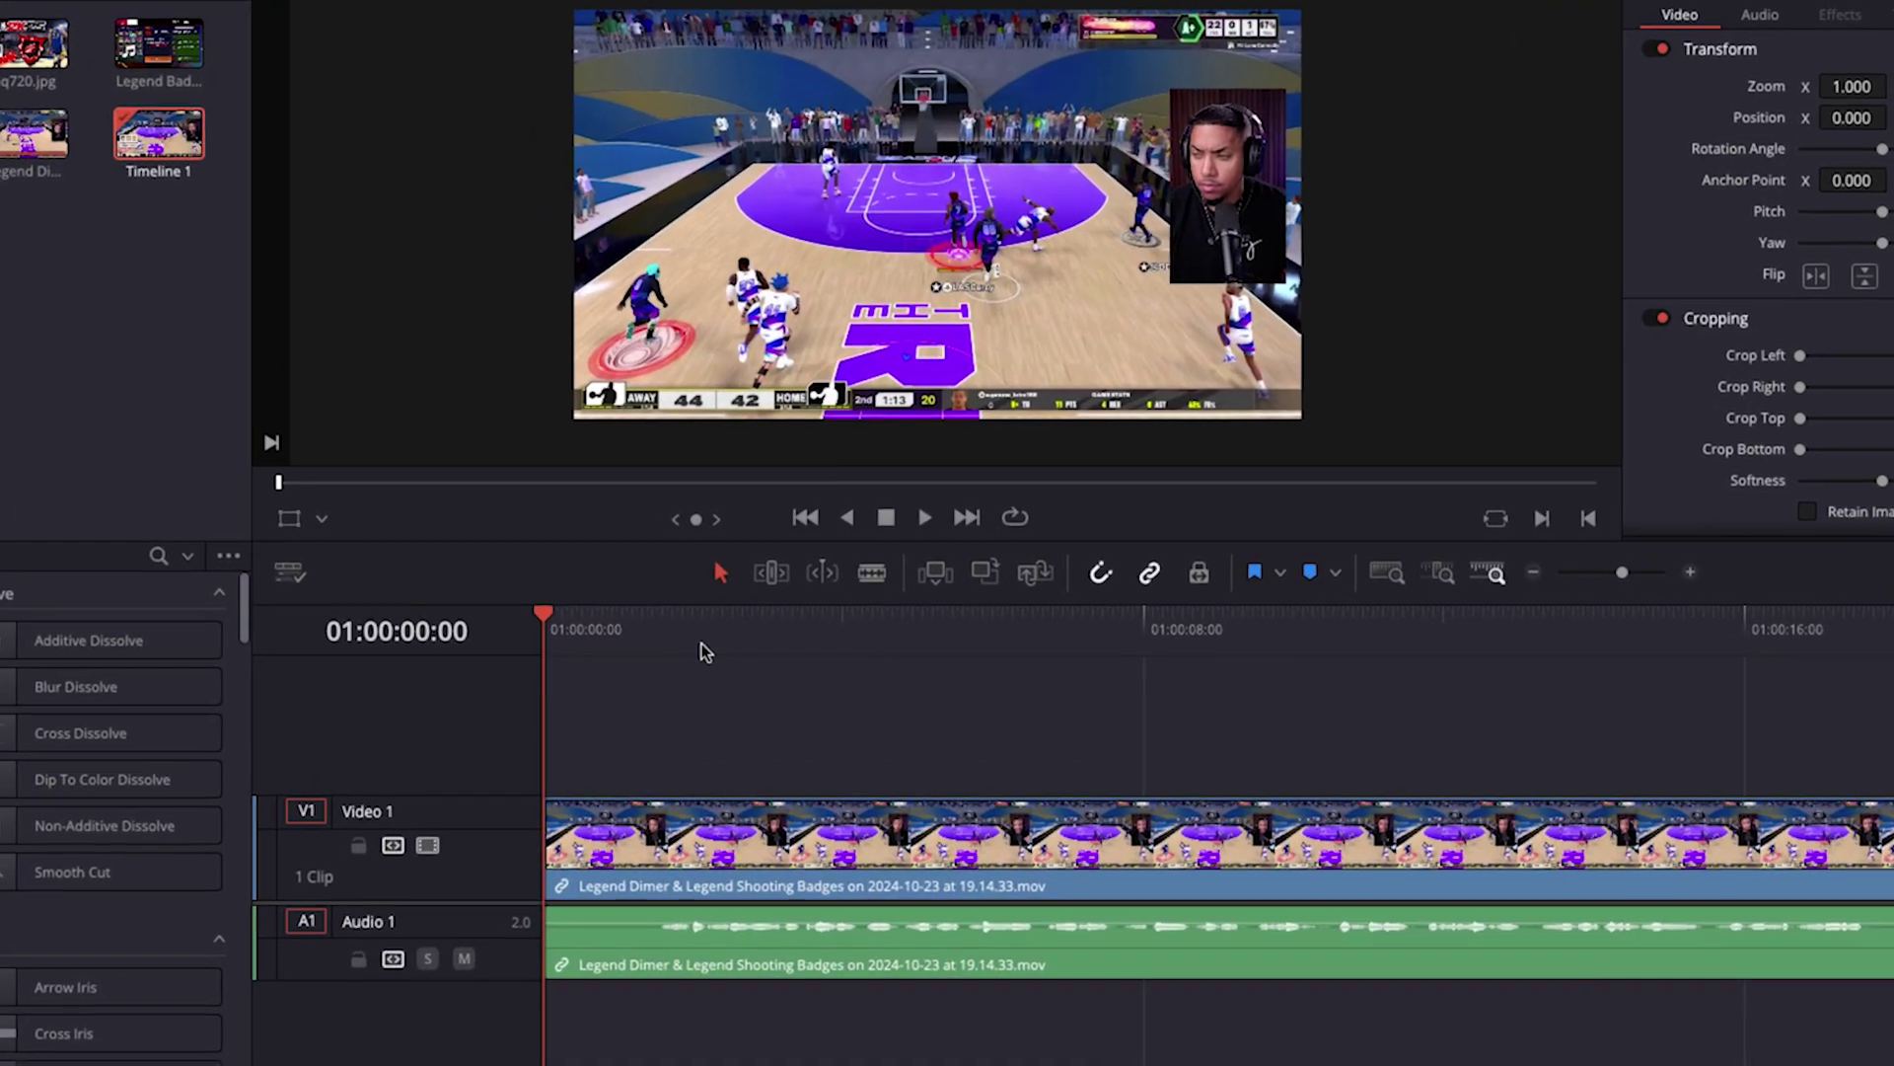
Step: Play the recording's opening and split the clip at 01:00:01:34, just before the speech begins in the waveform
left_click(874, 581)
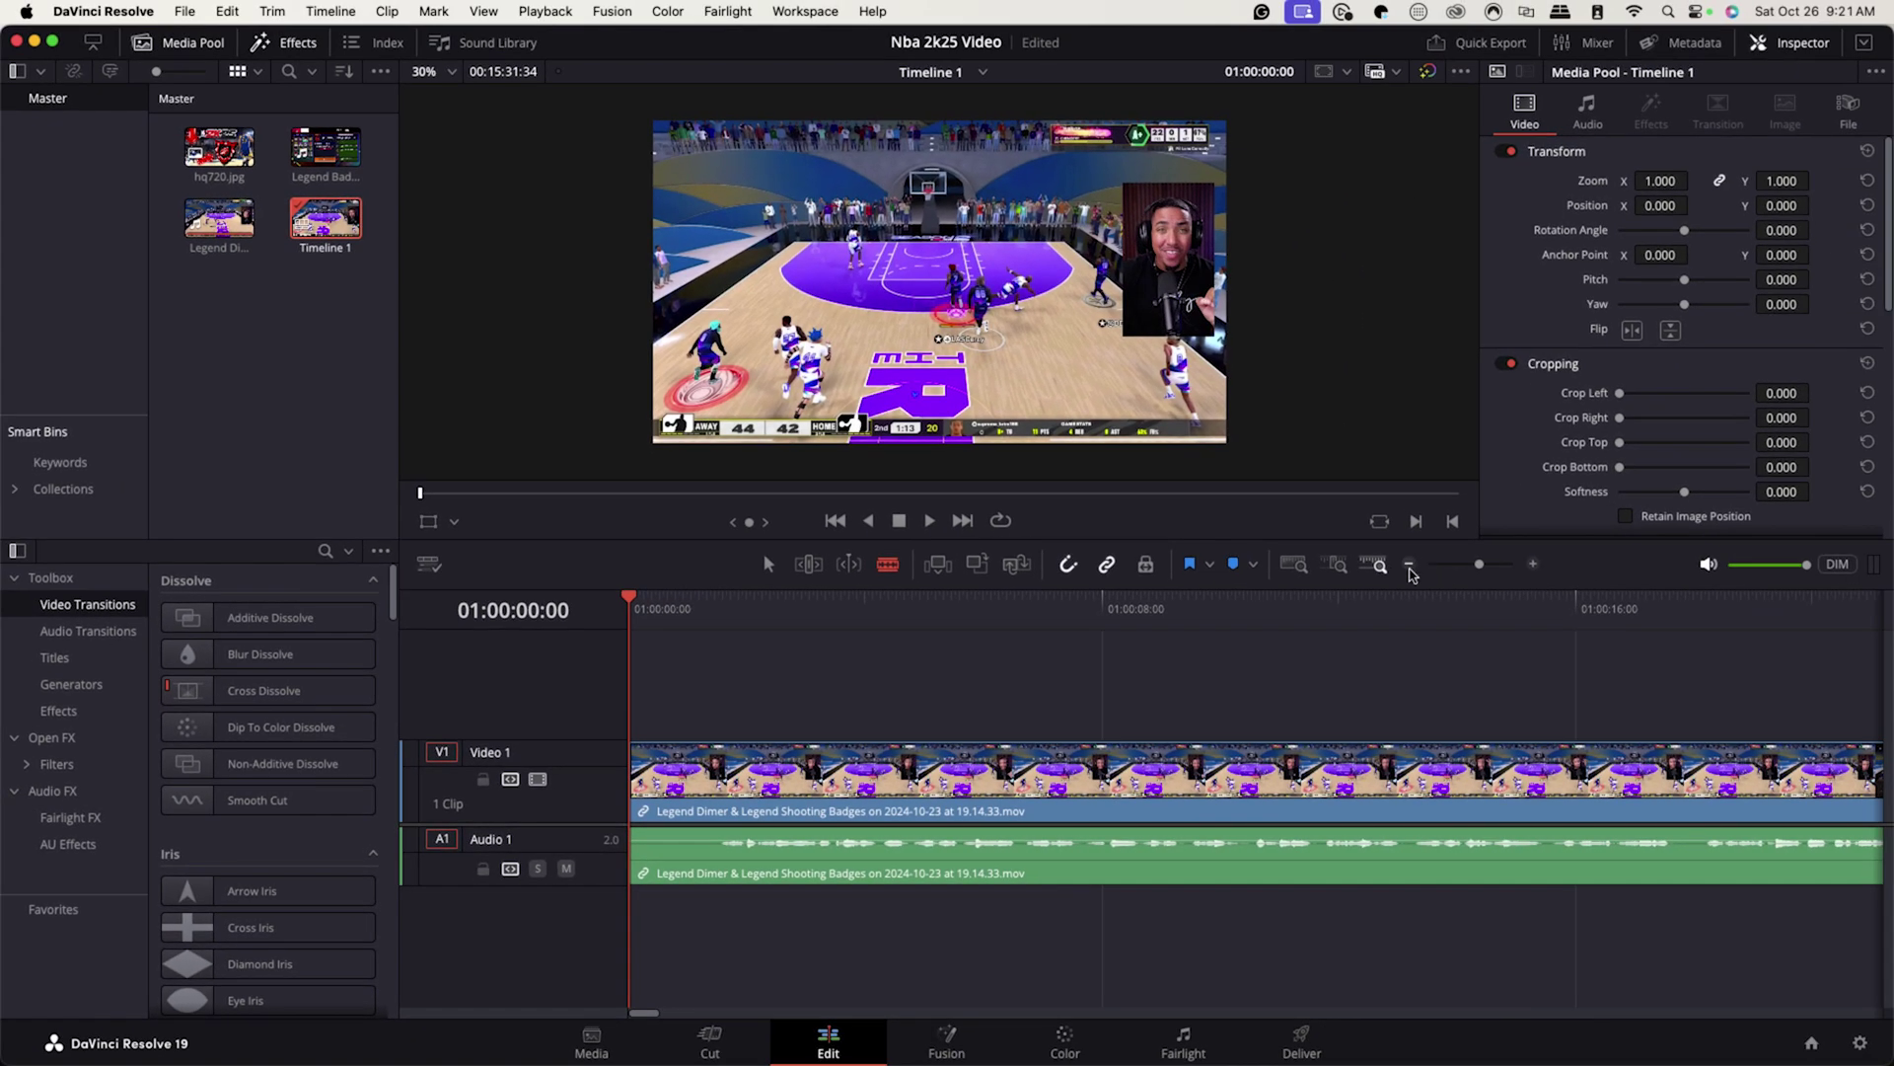
left_click_drag(1480, 570, 1490, 570)
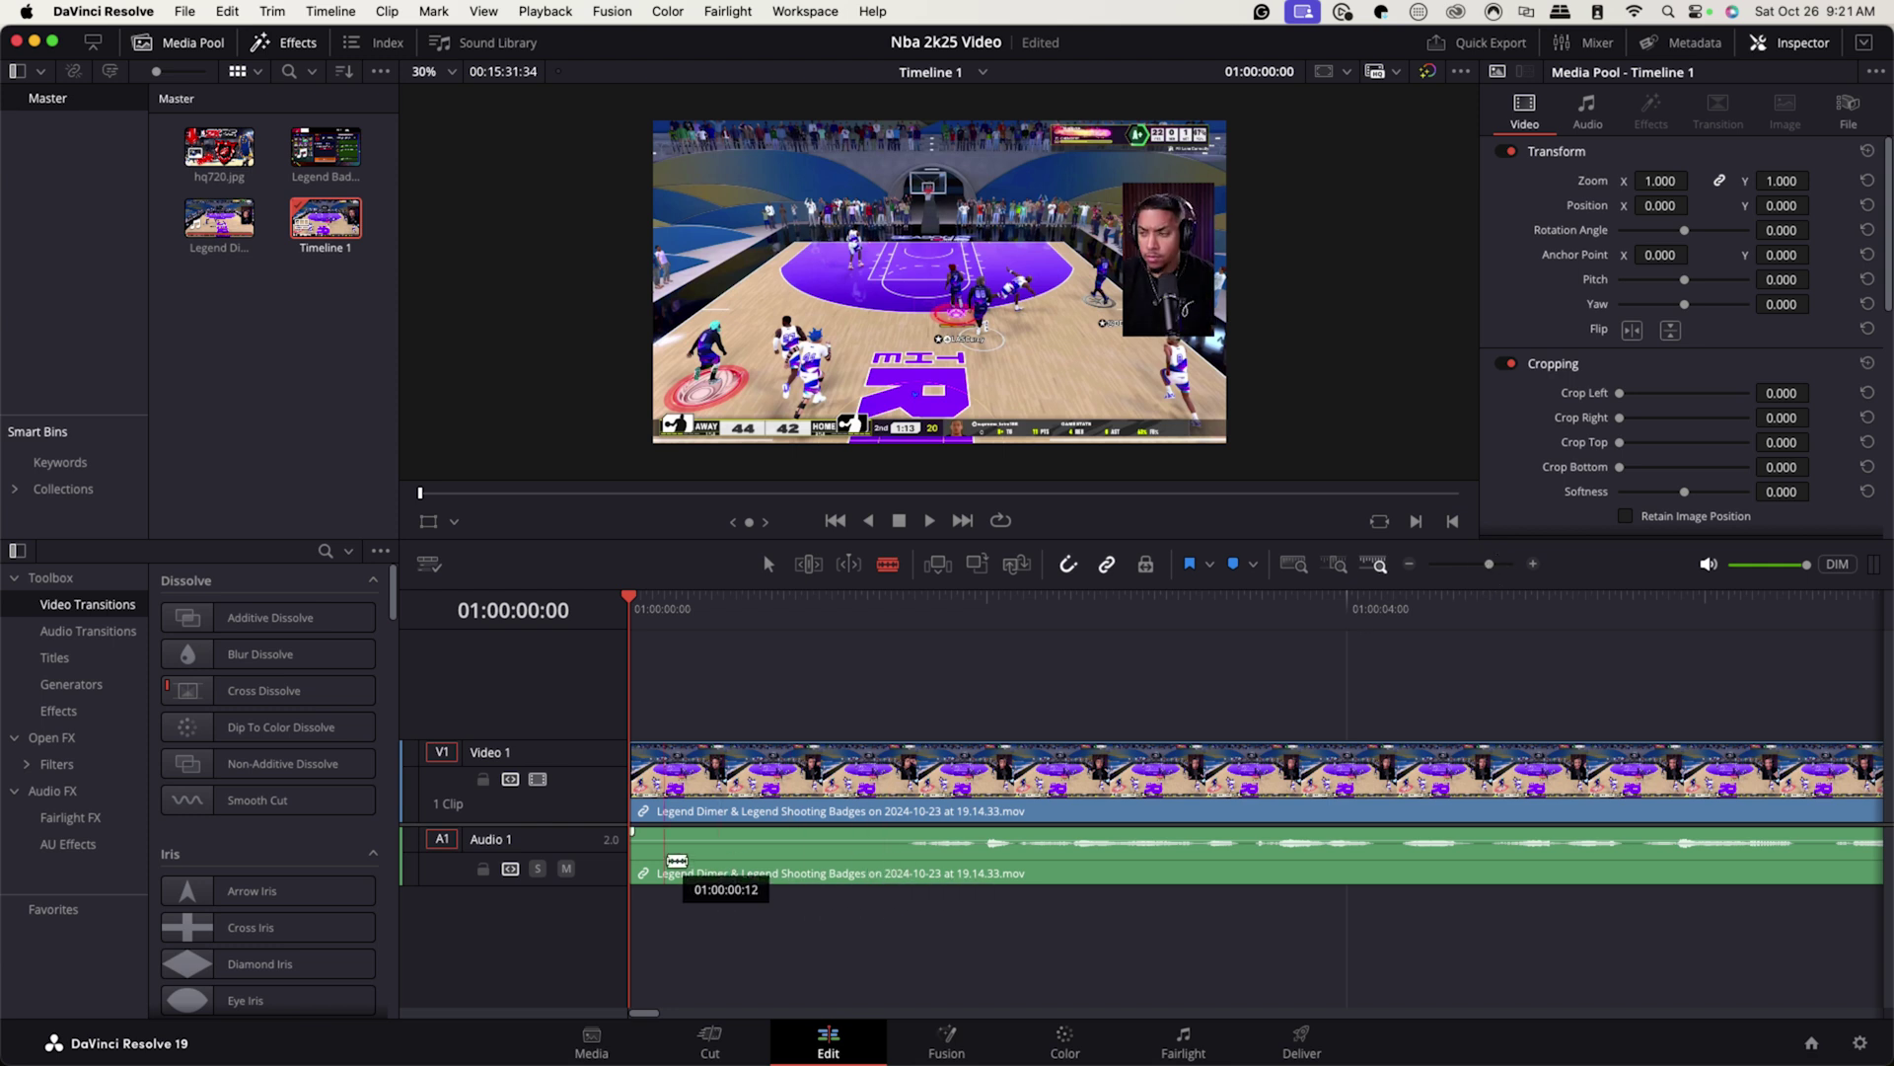
key("space")
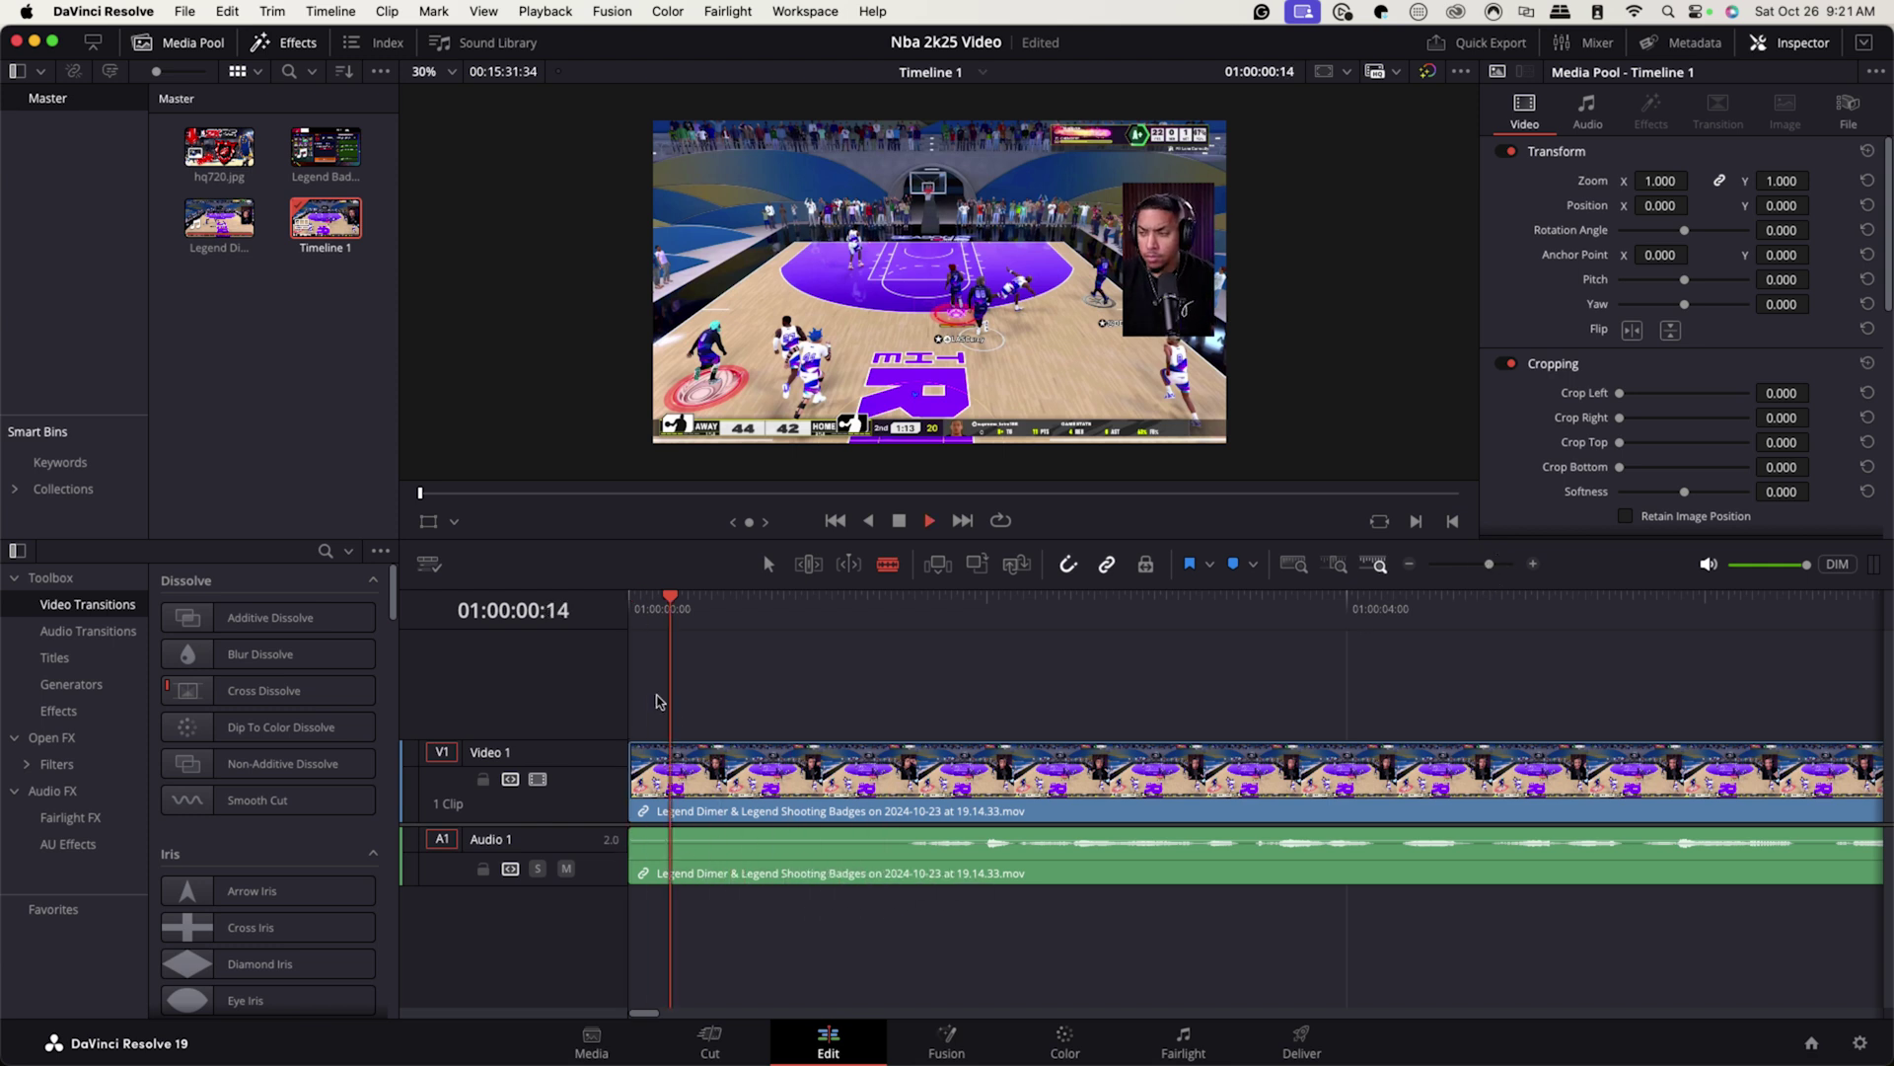
key("space")
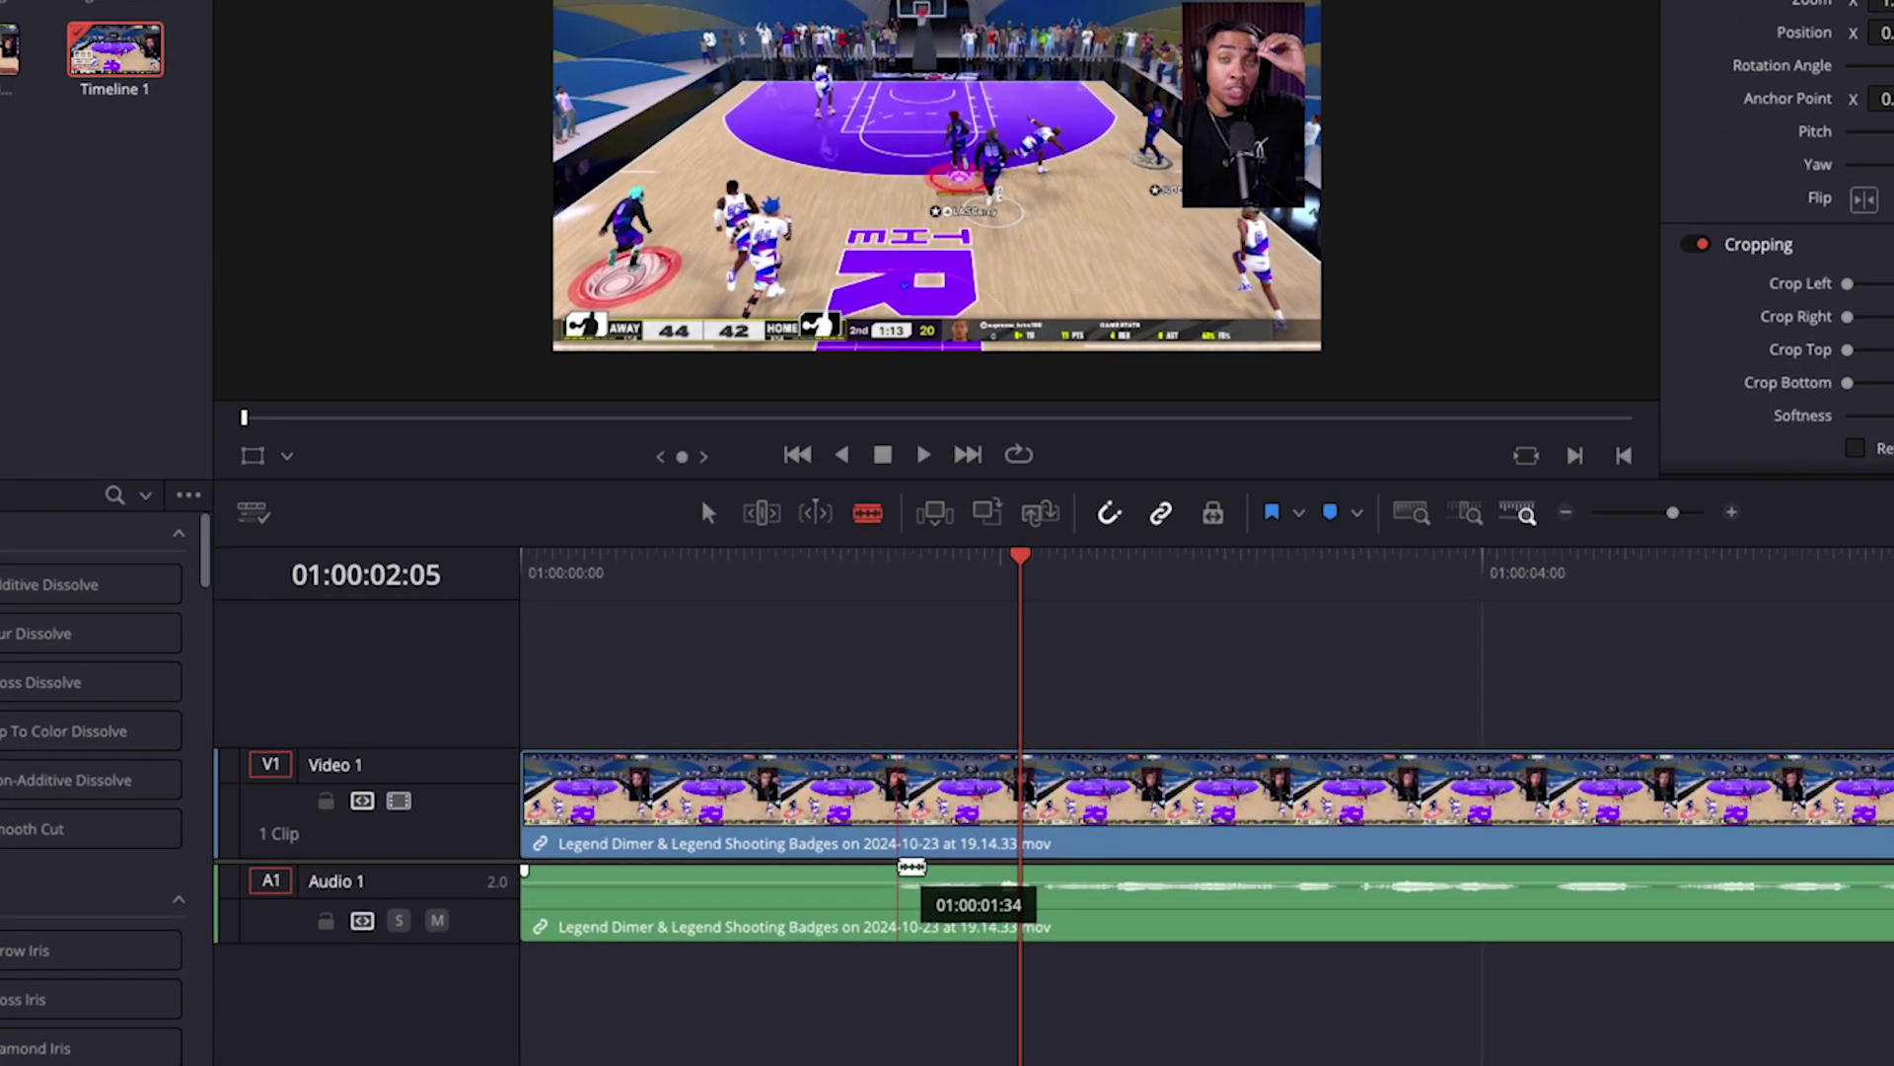
left_click(897, 868)
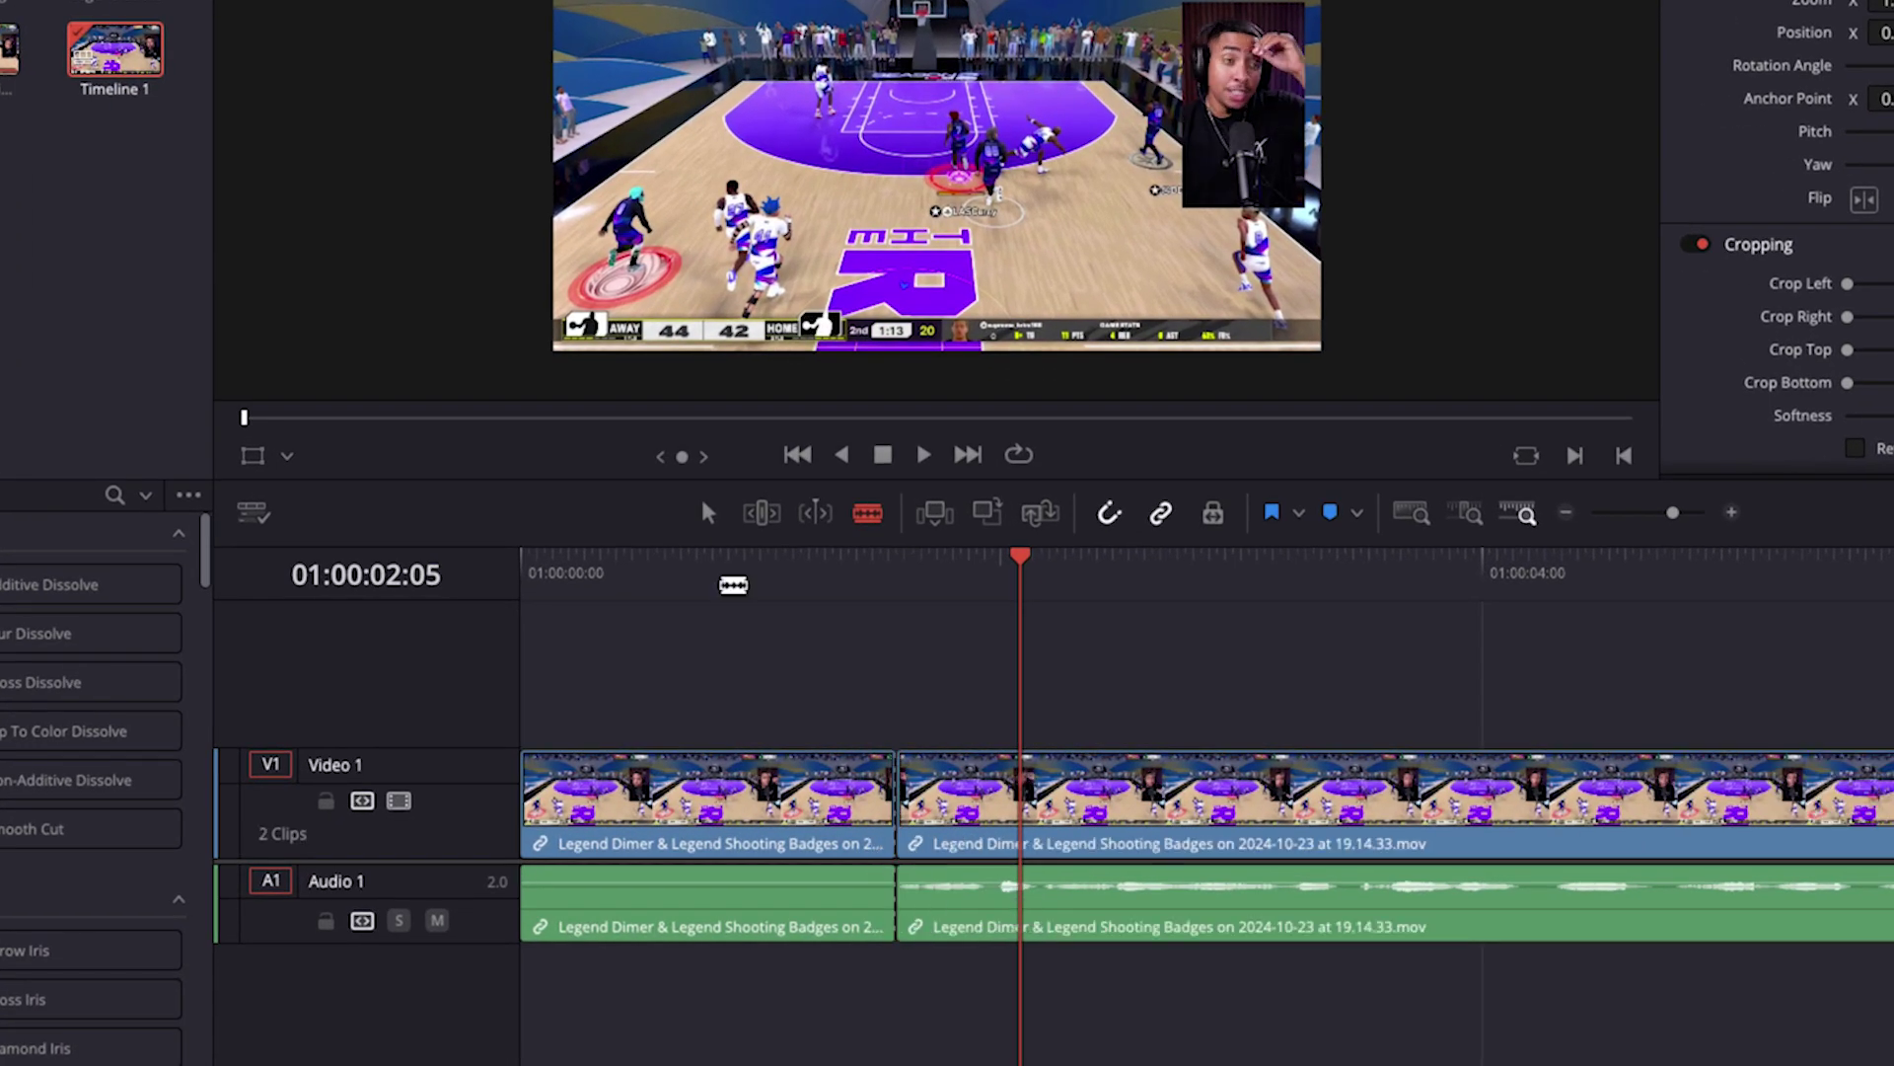
Step: Delete the silent opening piece and move the remaining recording to the start of the timeline
left_click(709, 515)
left_click(723, 789)
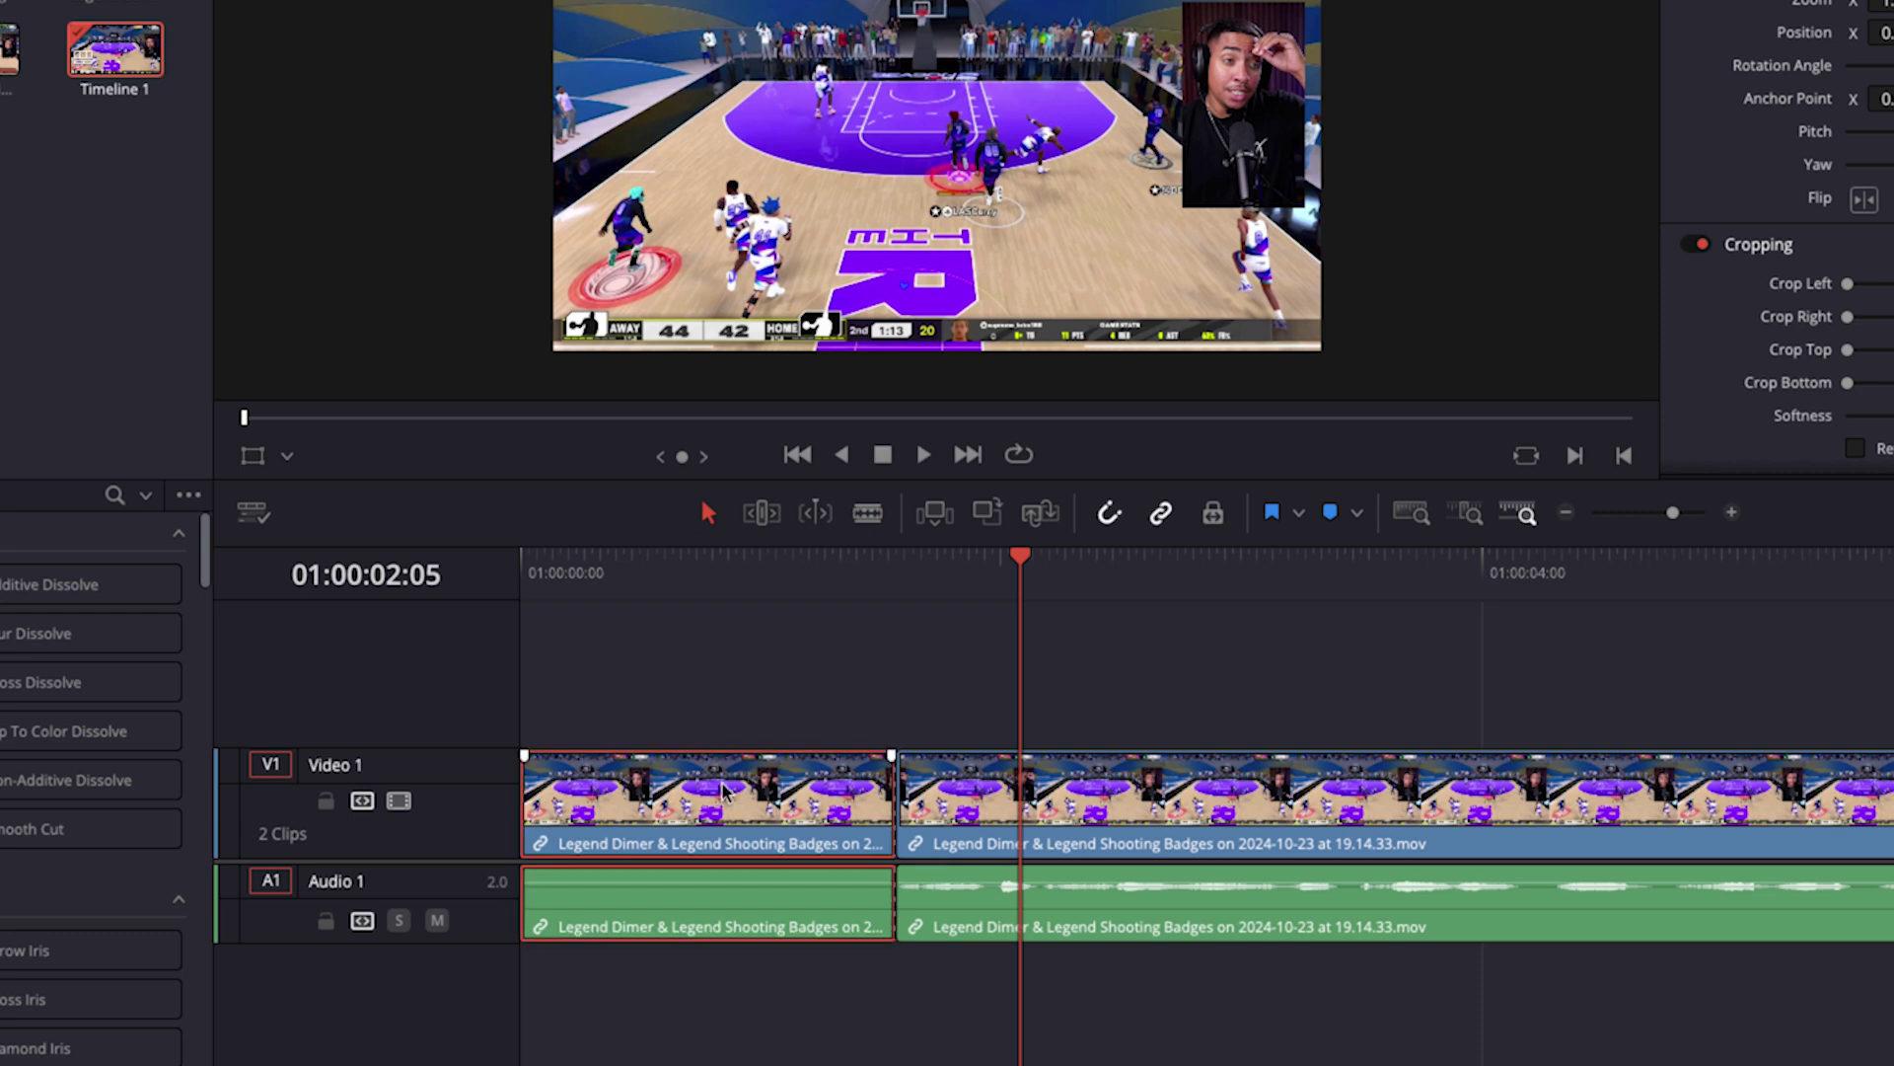
key("BackSpace")
left_click_drag(940, 807, 564, 808)
Step: Play the trimmed recording from the start of the timeline to check the new opening
left_click_drag(1020, 556, 520, 564)
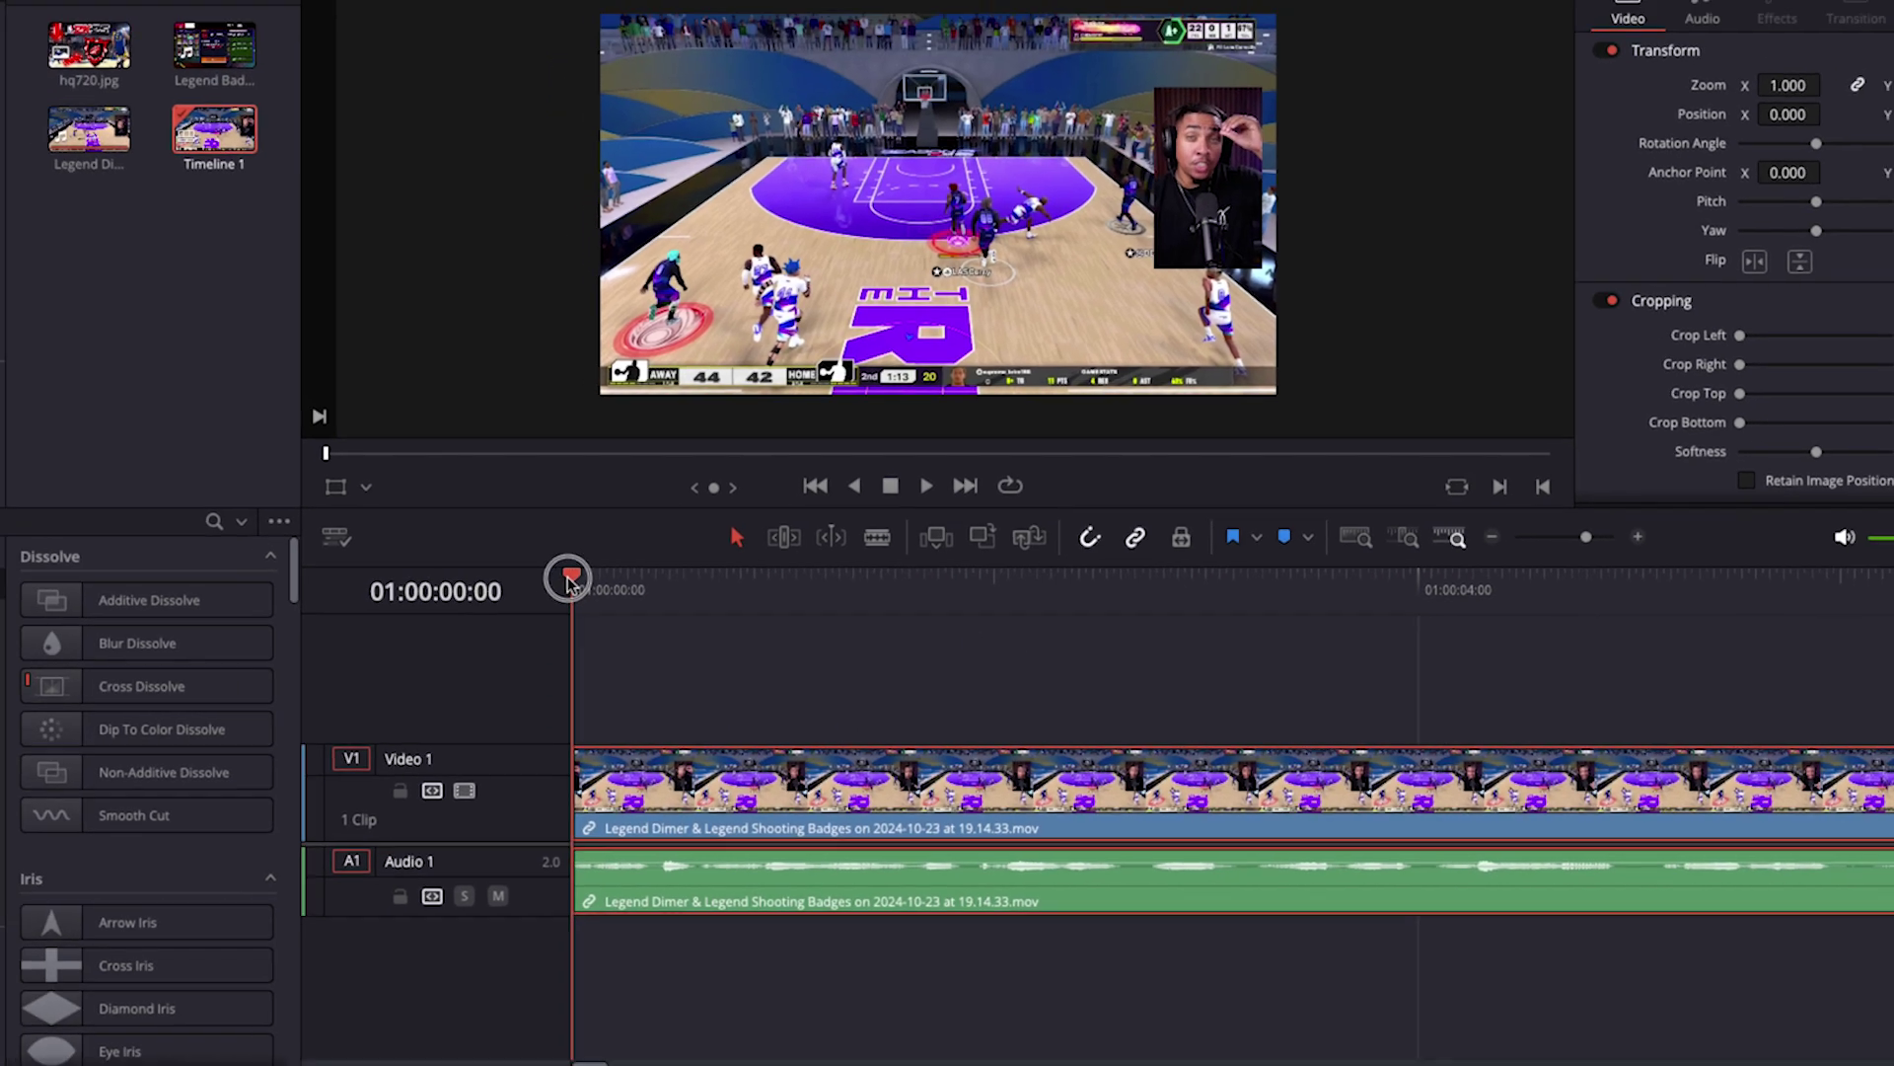
key("space")
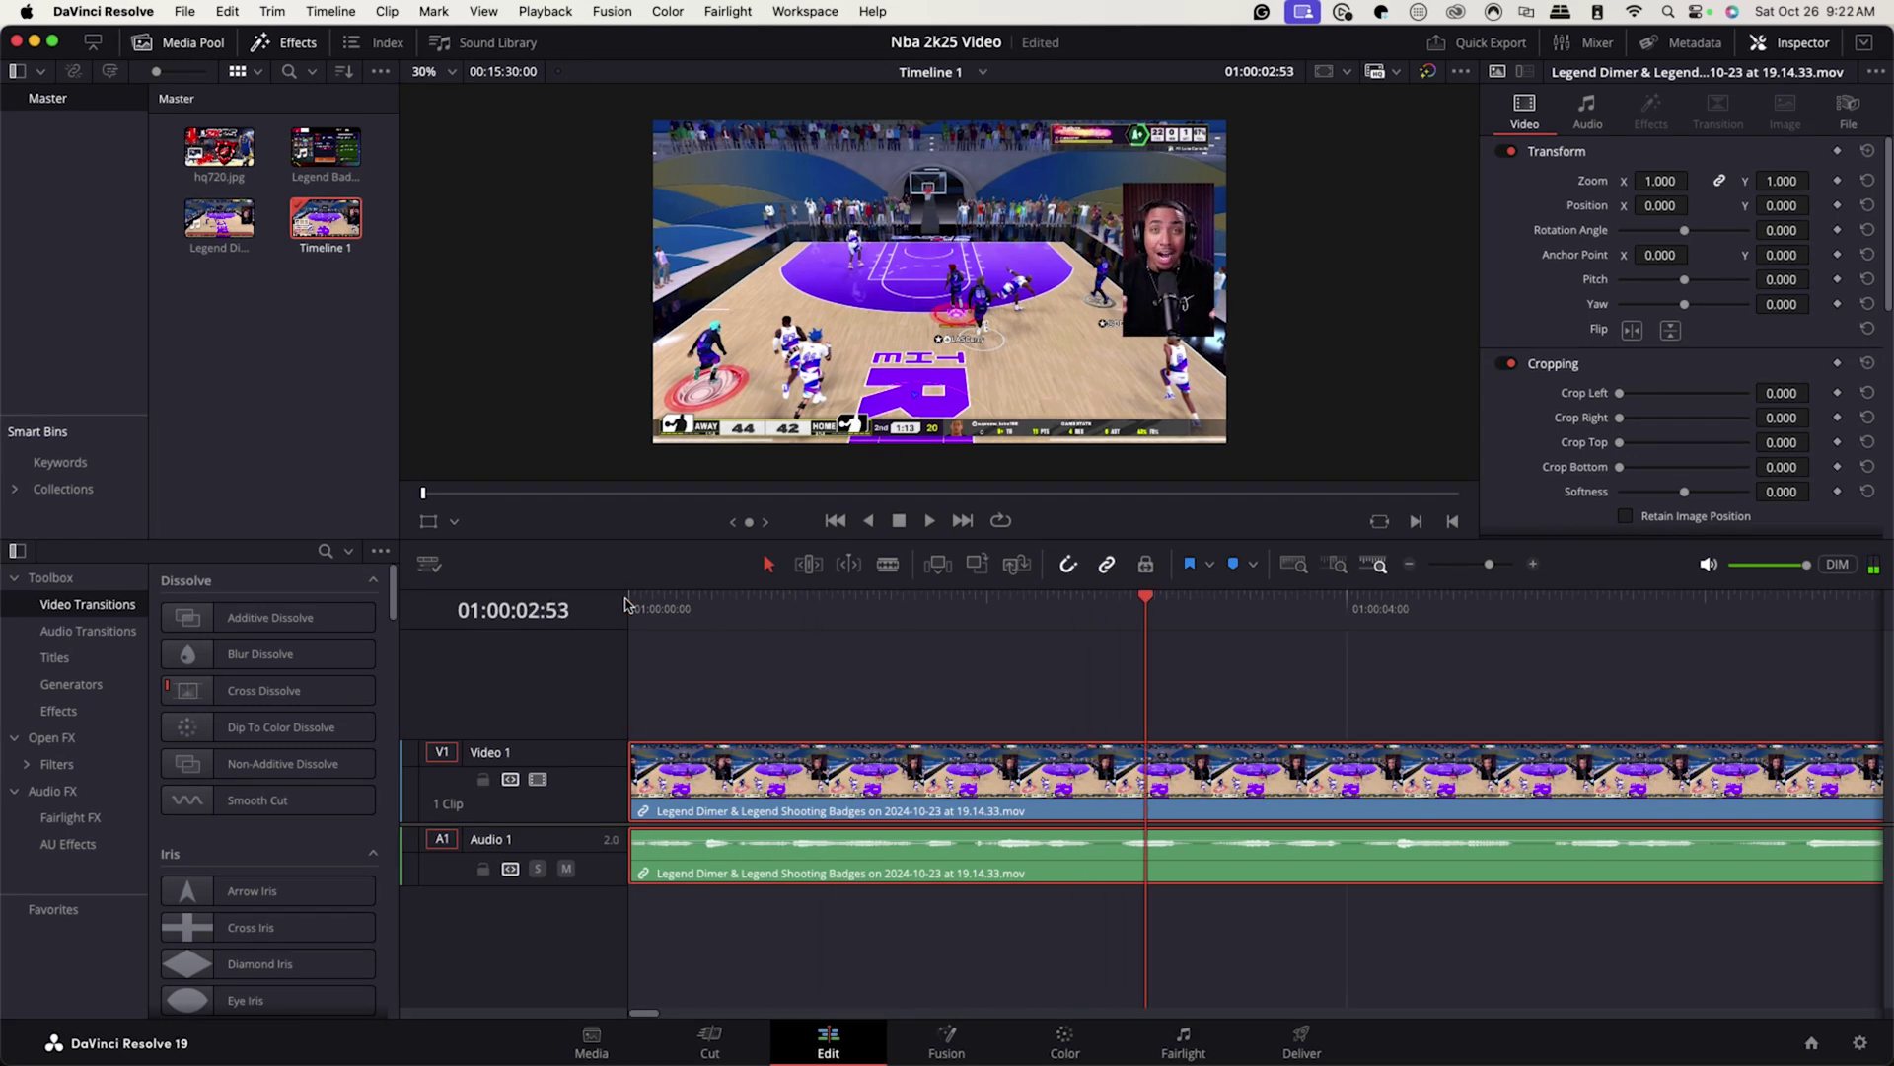
scroll(1023, 834, "right", 10)
scroll(1023, 833, "left", 4)
scroll(1023, 833, "left", 1)
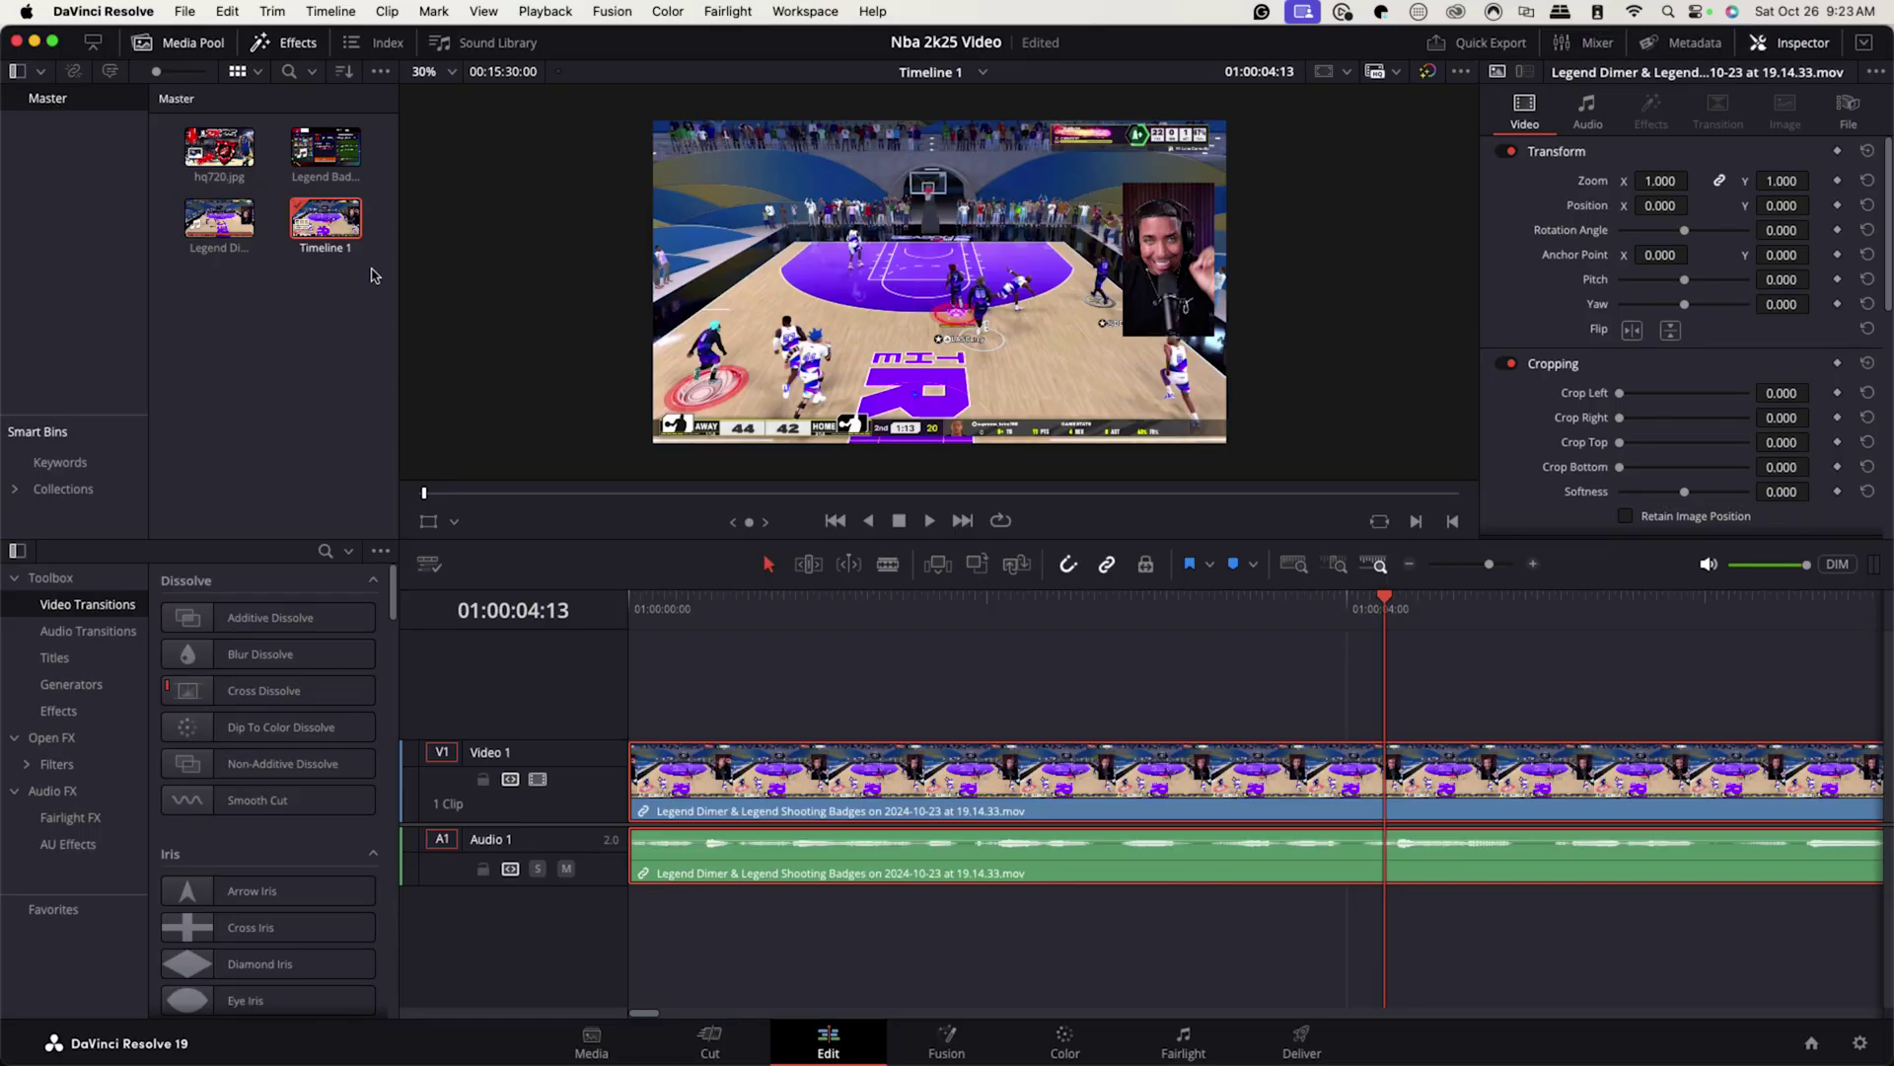
Step: Place hq720.jpg on a new video track above the recording, starting at 01:00:04:00
left_click(210, 155)
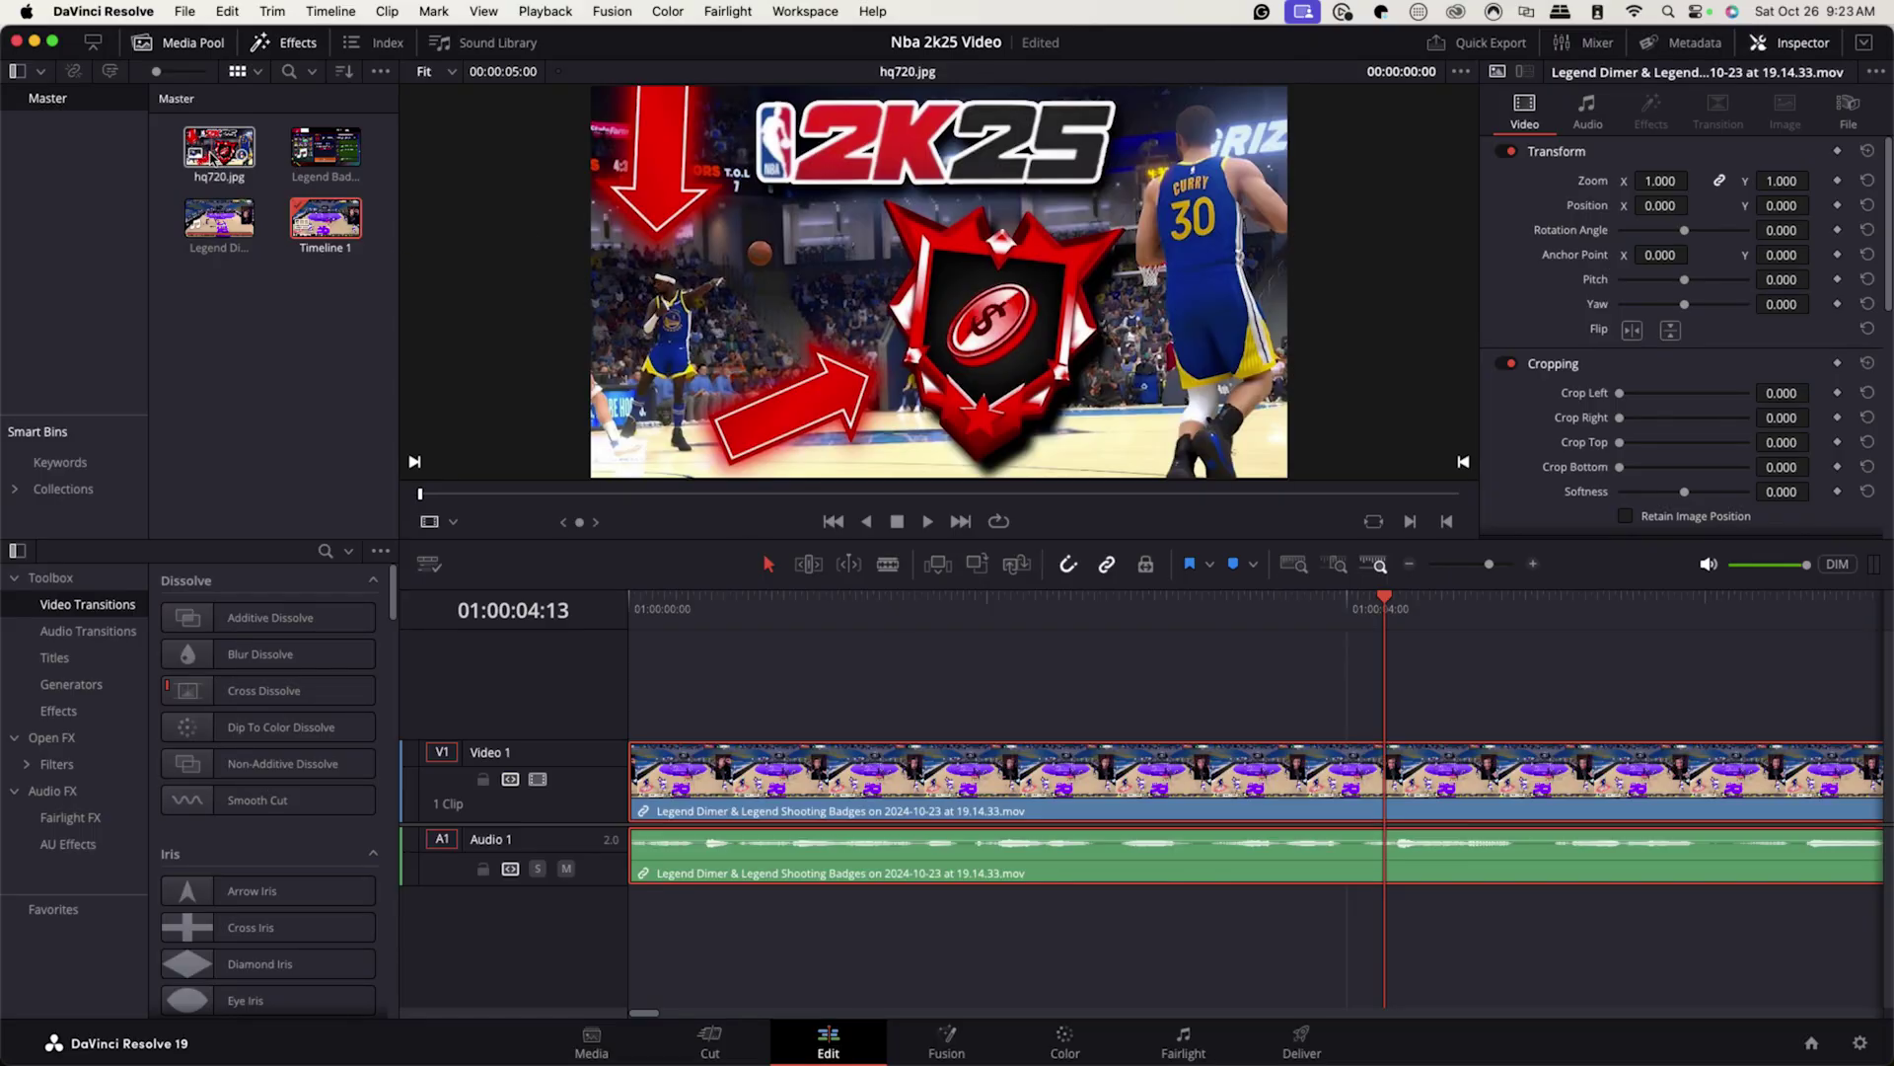
left_click_drag(210, 155, 237, 162)
left_click_drag(560, 336, 1315, 681)
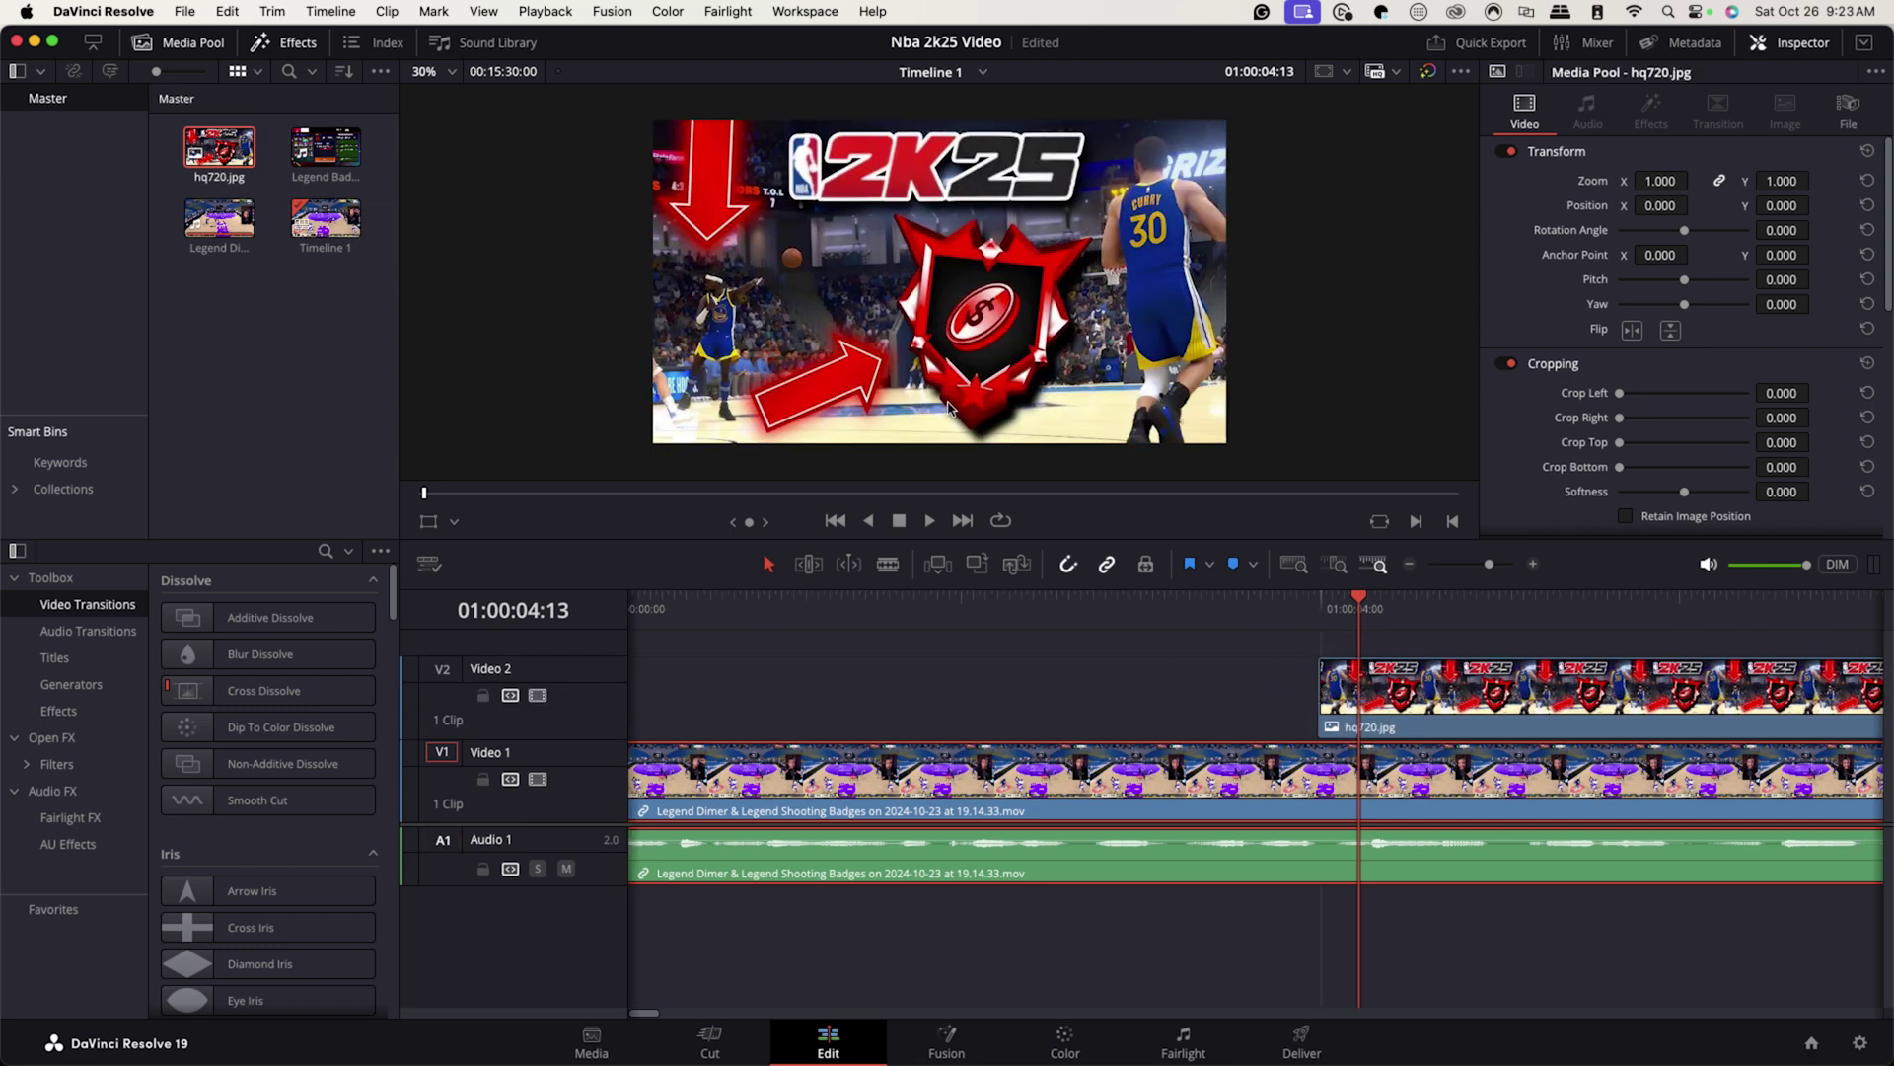
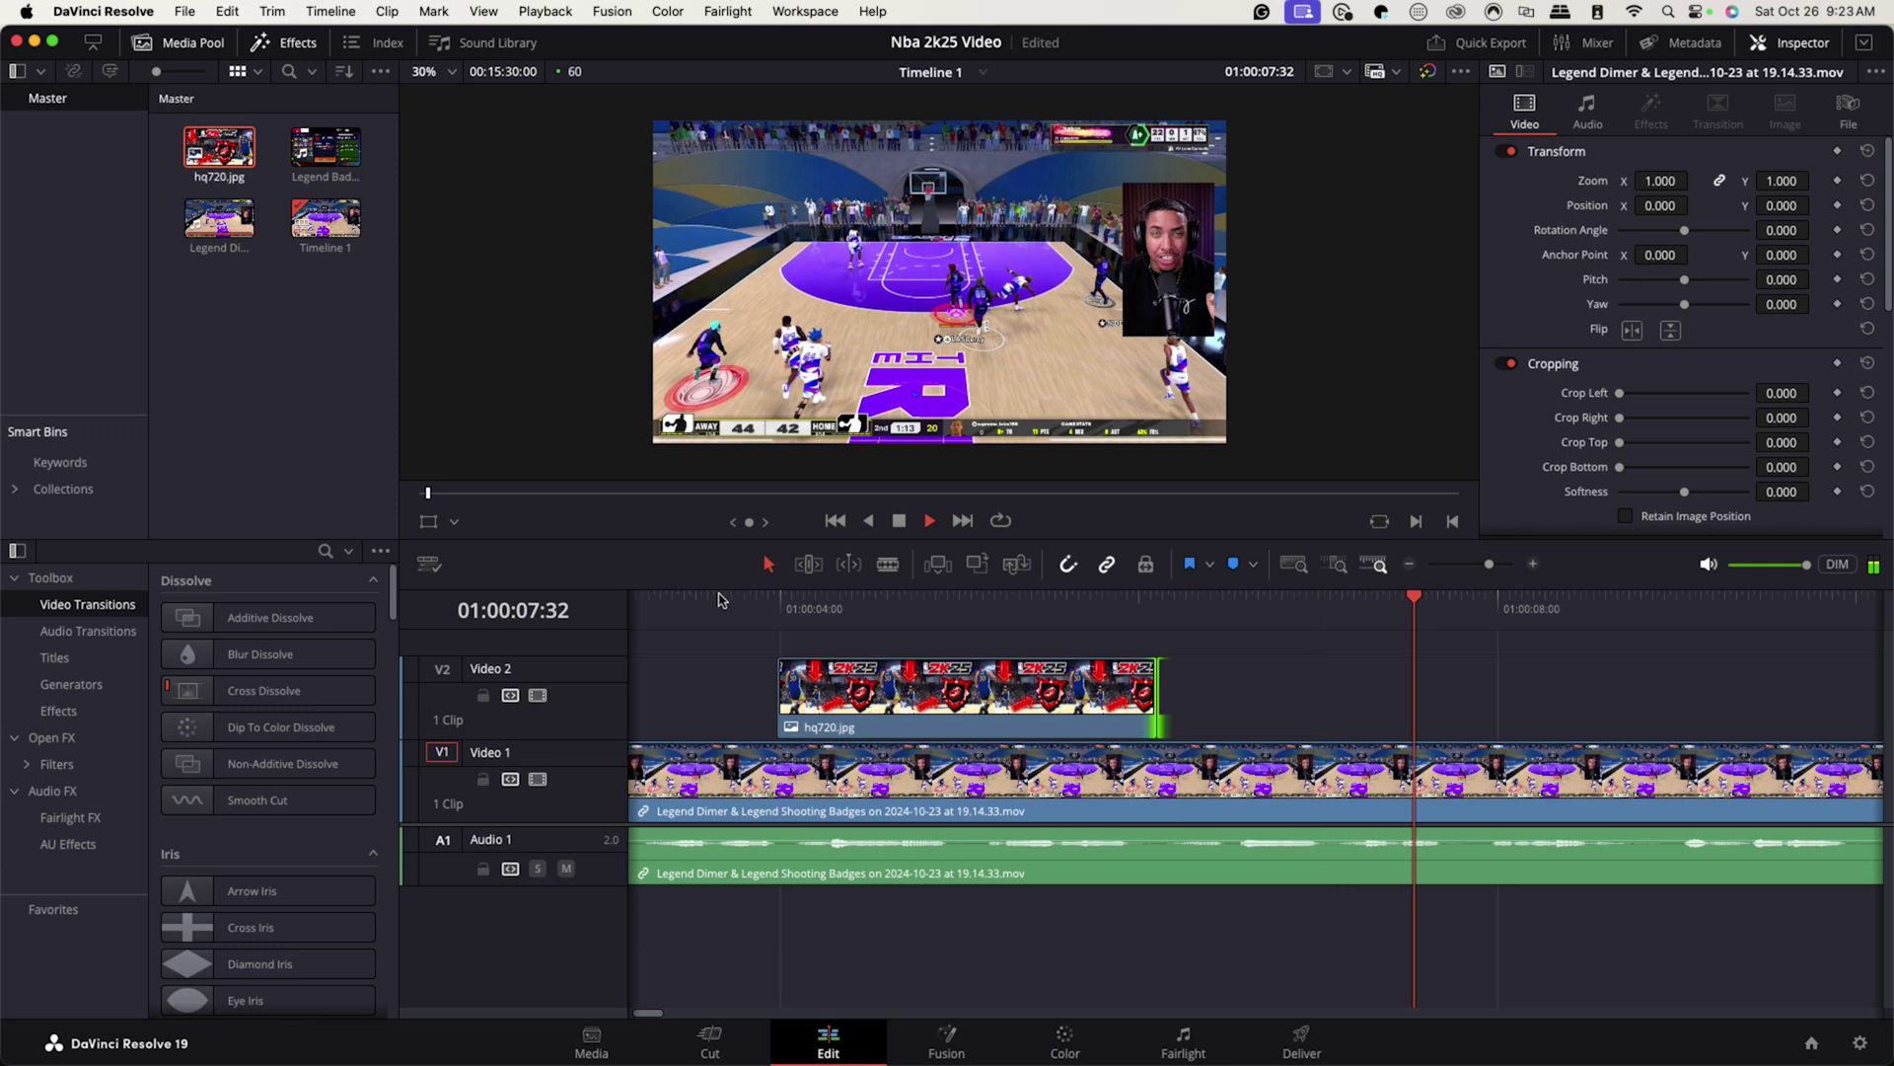
Step: Set the playhead to 01:00:08:29 and place the Legend Badges clip on Video 3, starting just after 01:00:08:00
key("space")
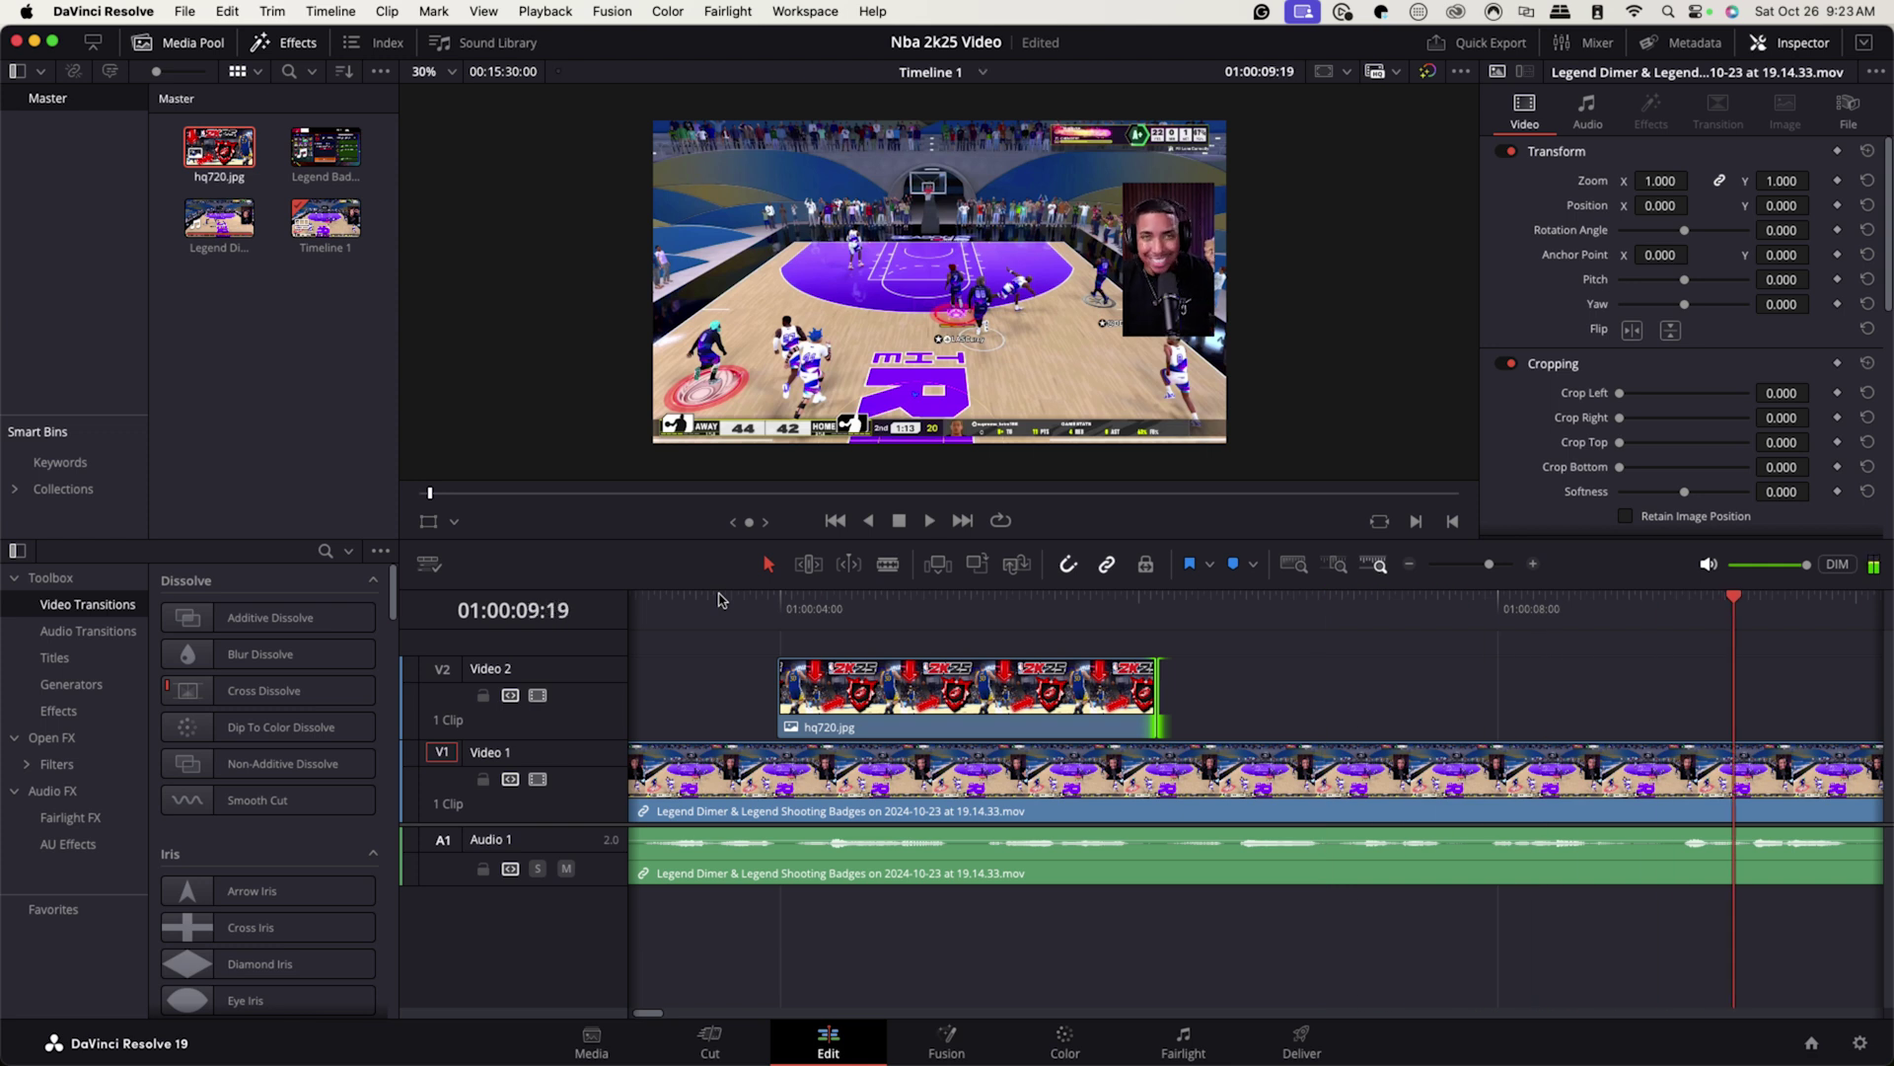
left_click_drag(1733, 604, 1584, 603)
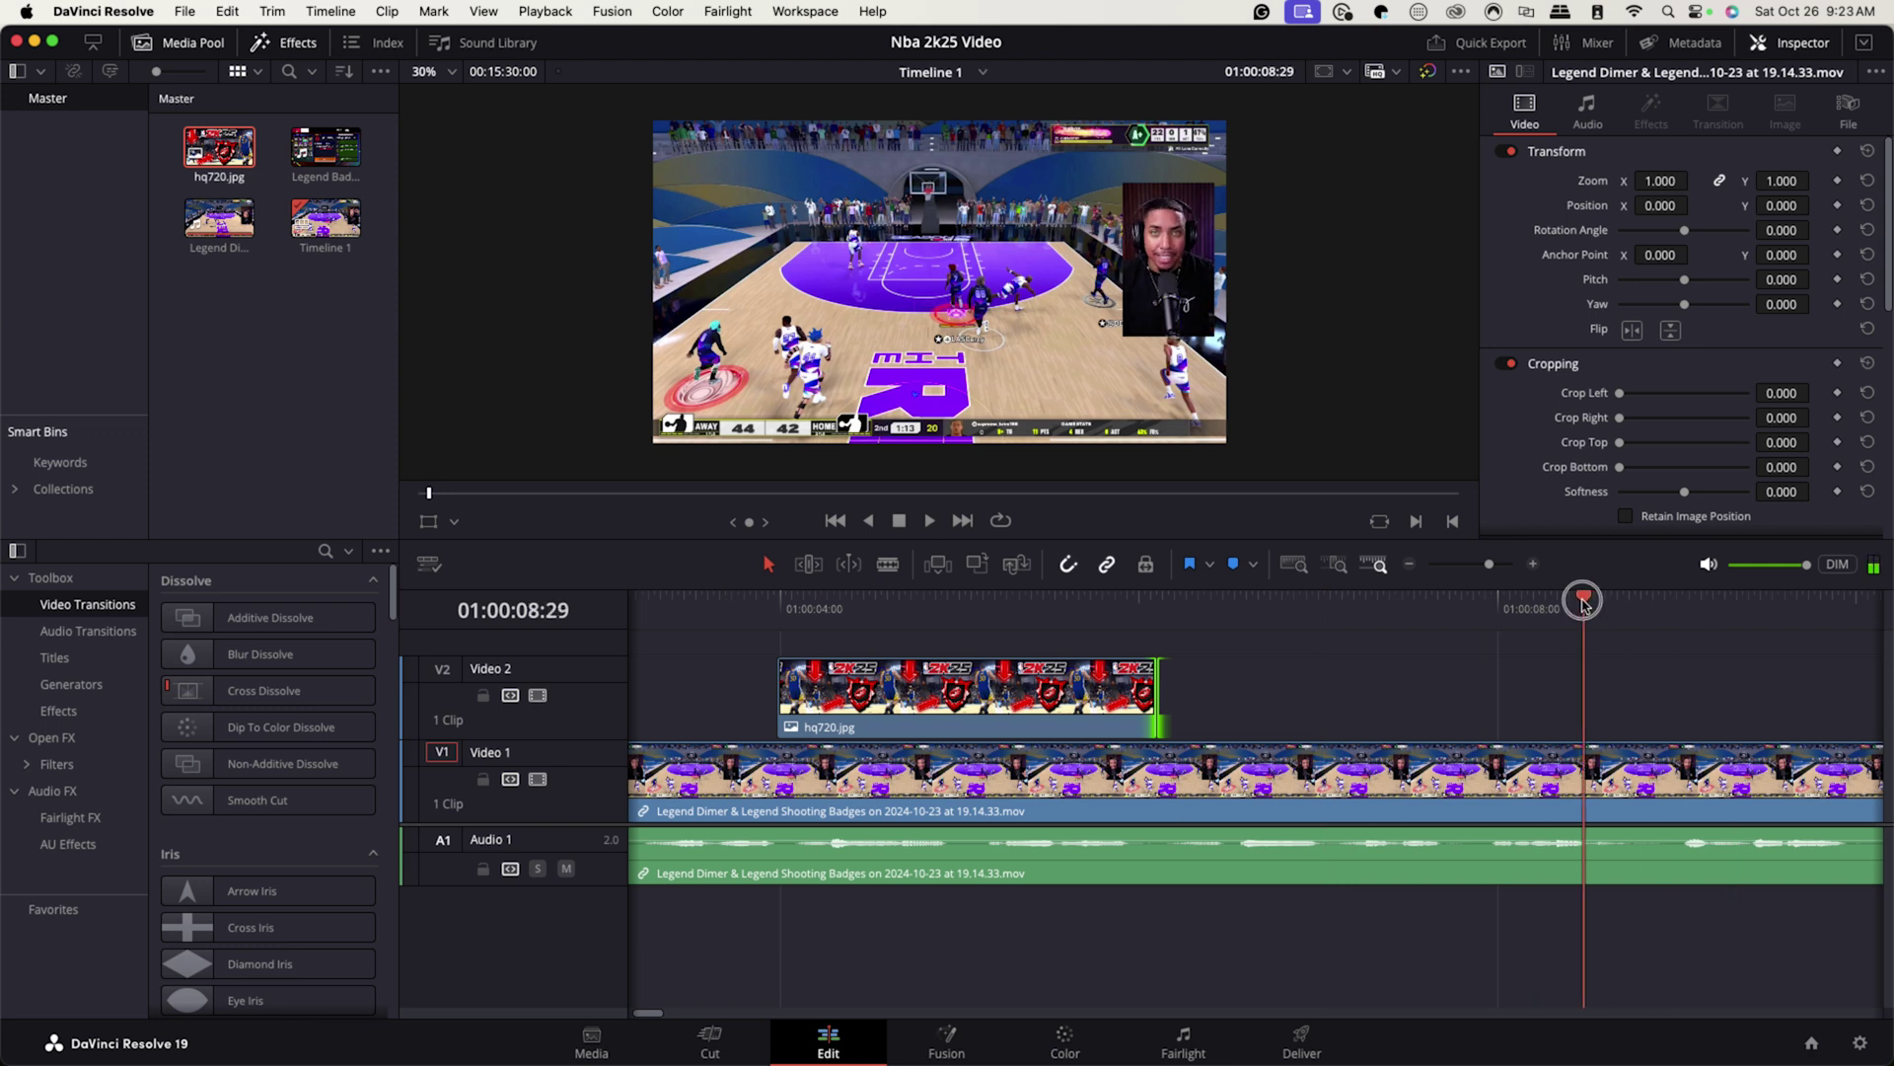
double_click(320, 170)
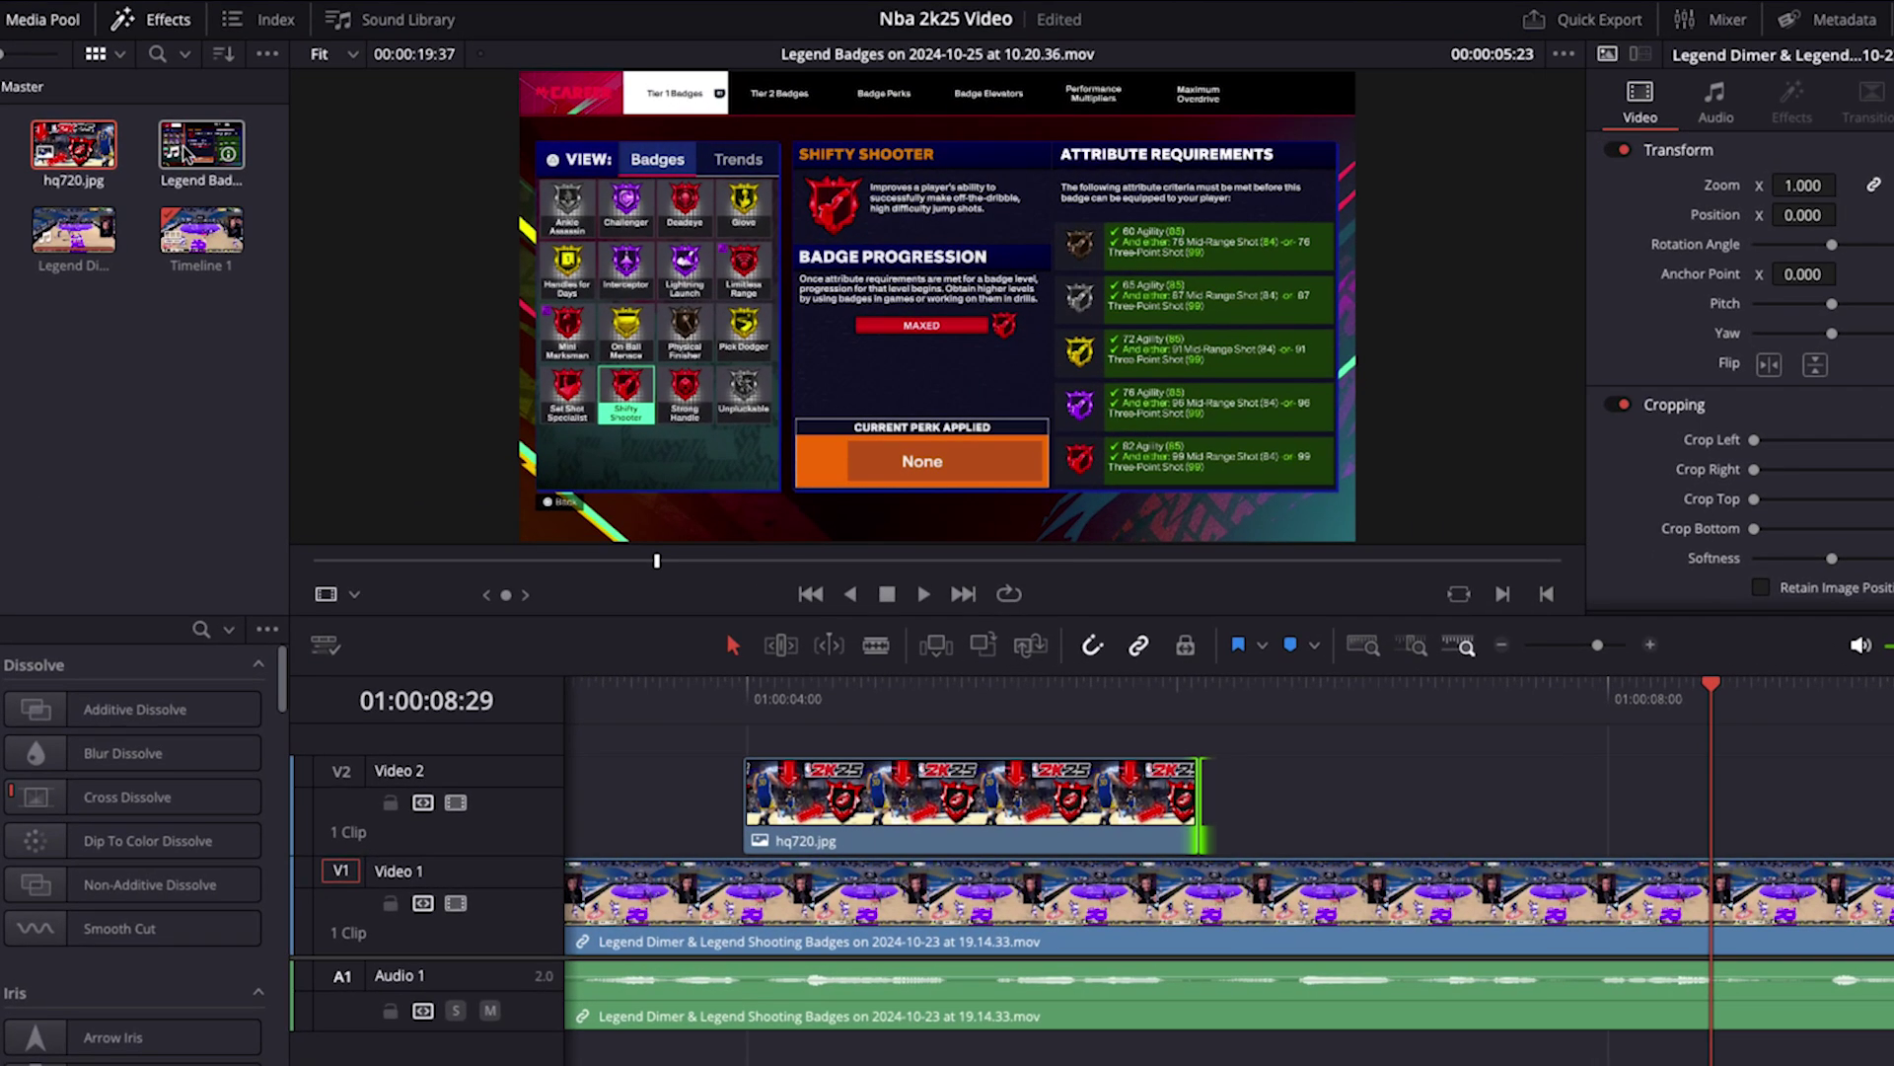
left_click_drag(188, 148, 1669, 801)
left_click_drag(1564, 730, 1569, 690)
scroll(1658, 787, "right", 3)
scroll(1593, 739, "right", 1)
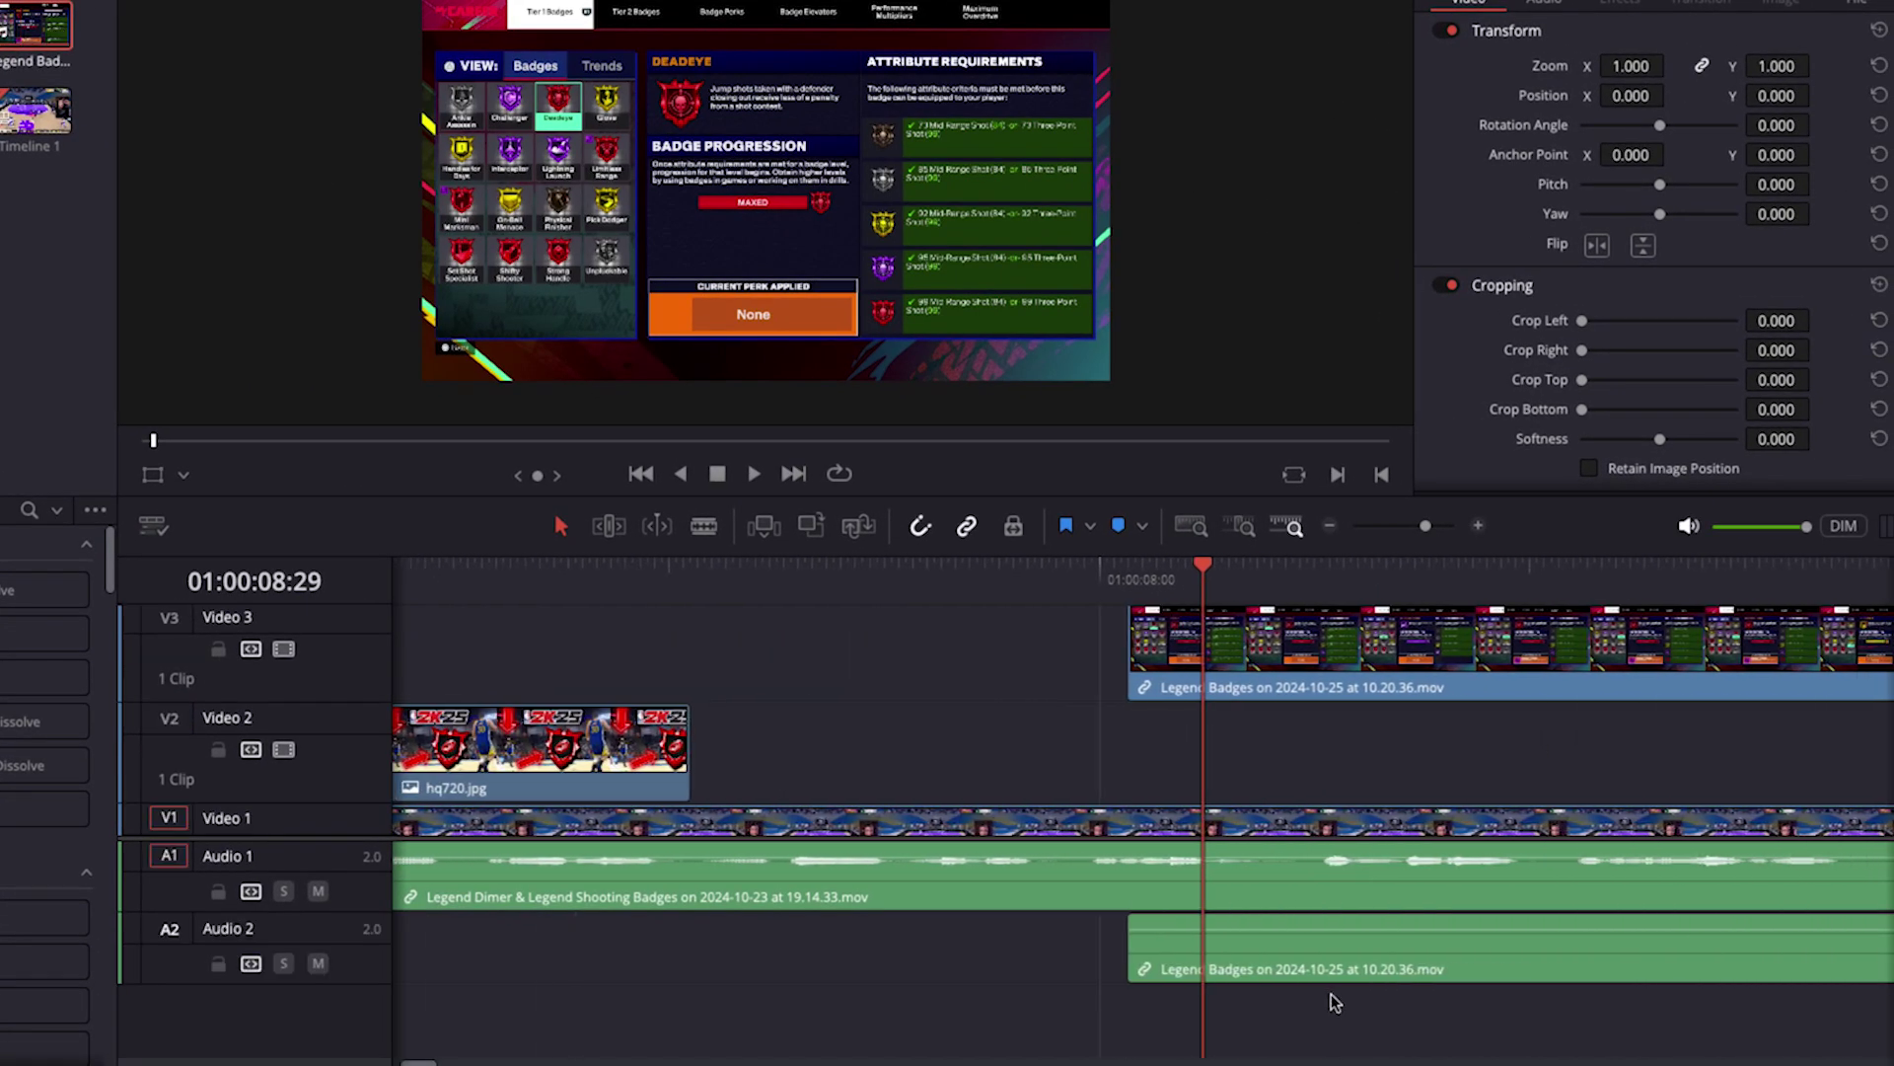
Step: Unlink the Legend Badges clip's video and audio, and delete its audio from Audio 2
scroll(1225, 959, "left", 1)
left_click(1241, 947)
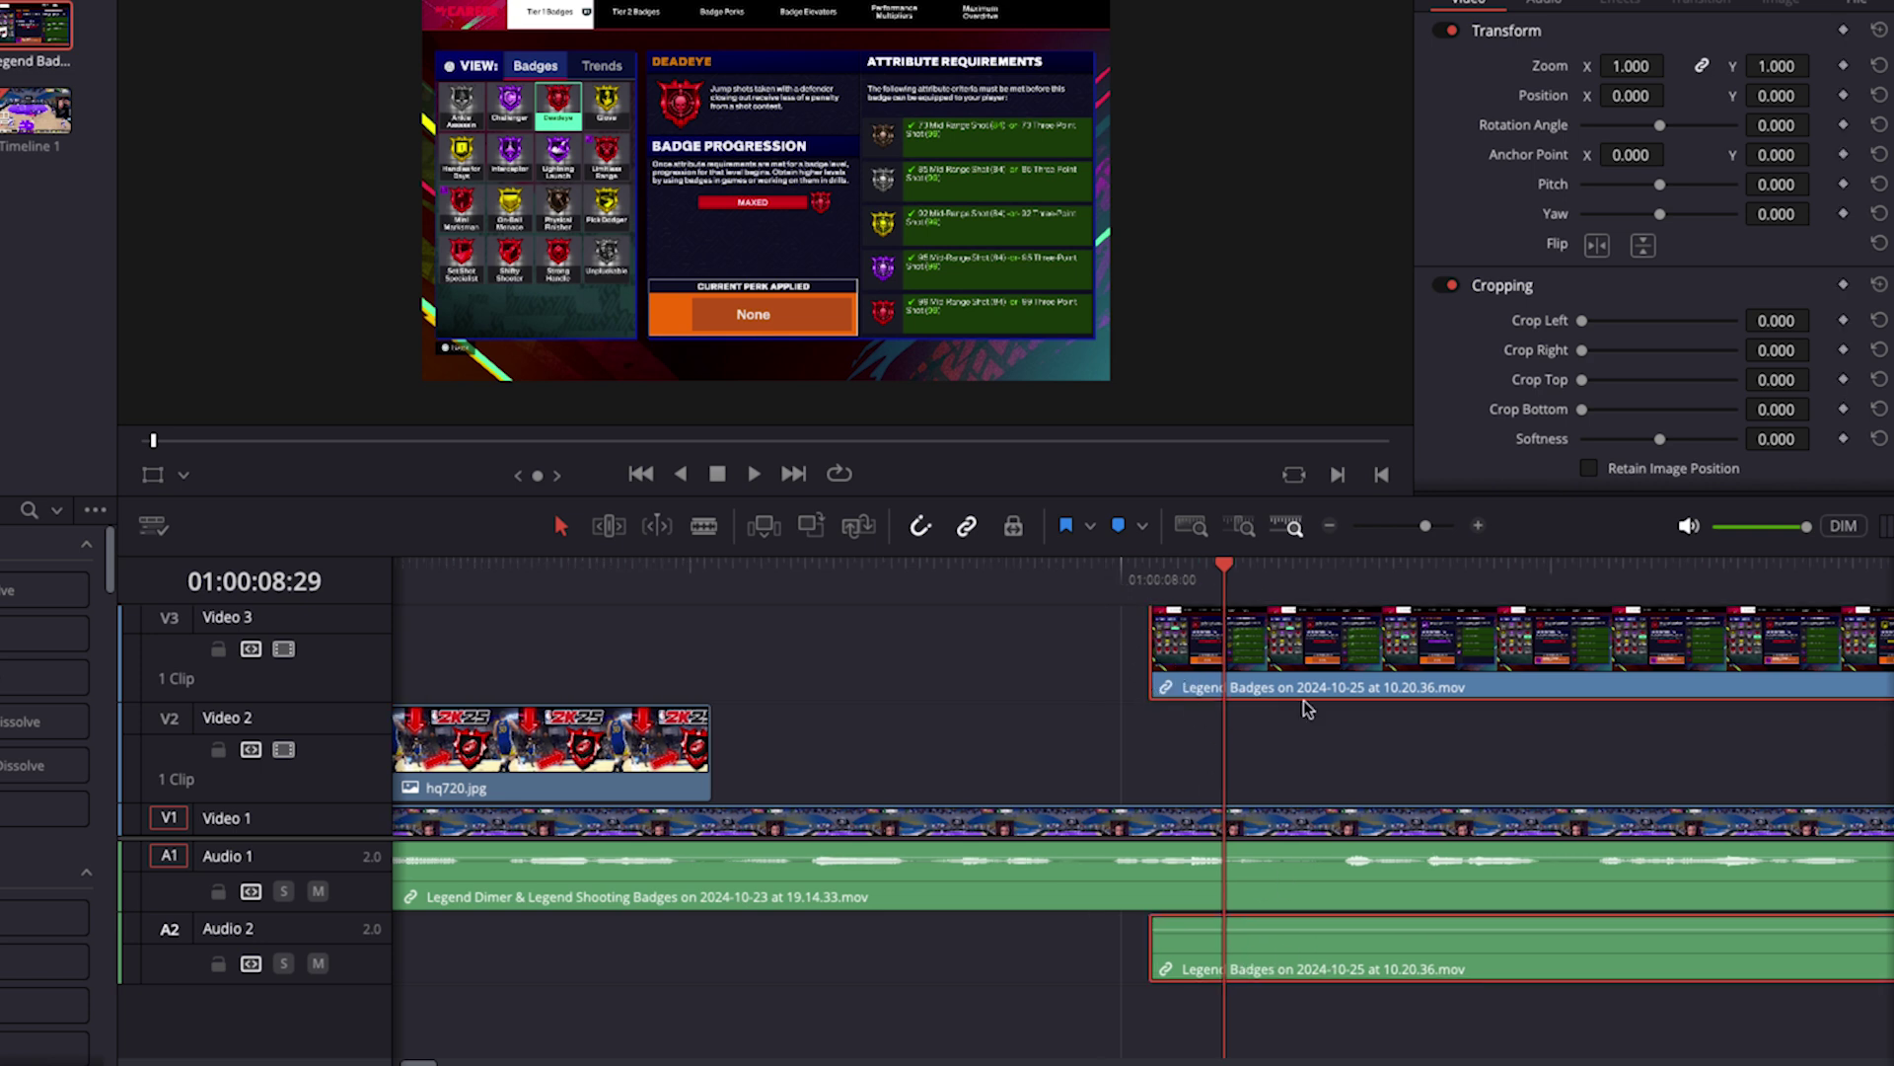
right_click(1278, 671)
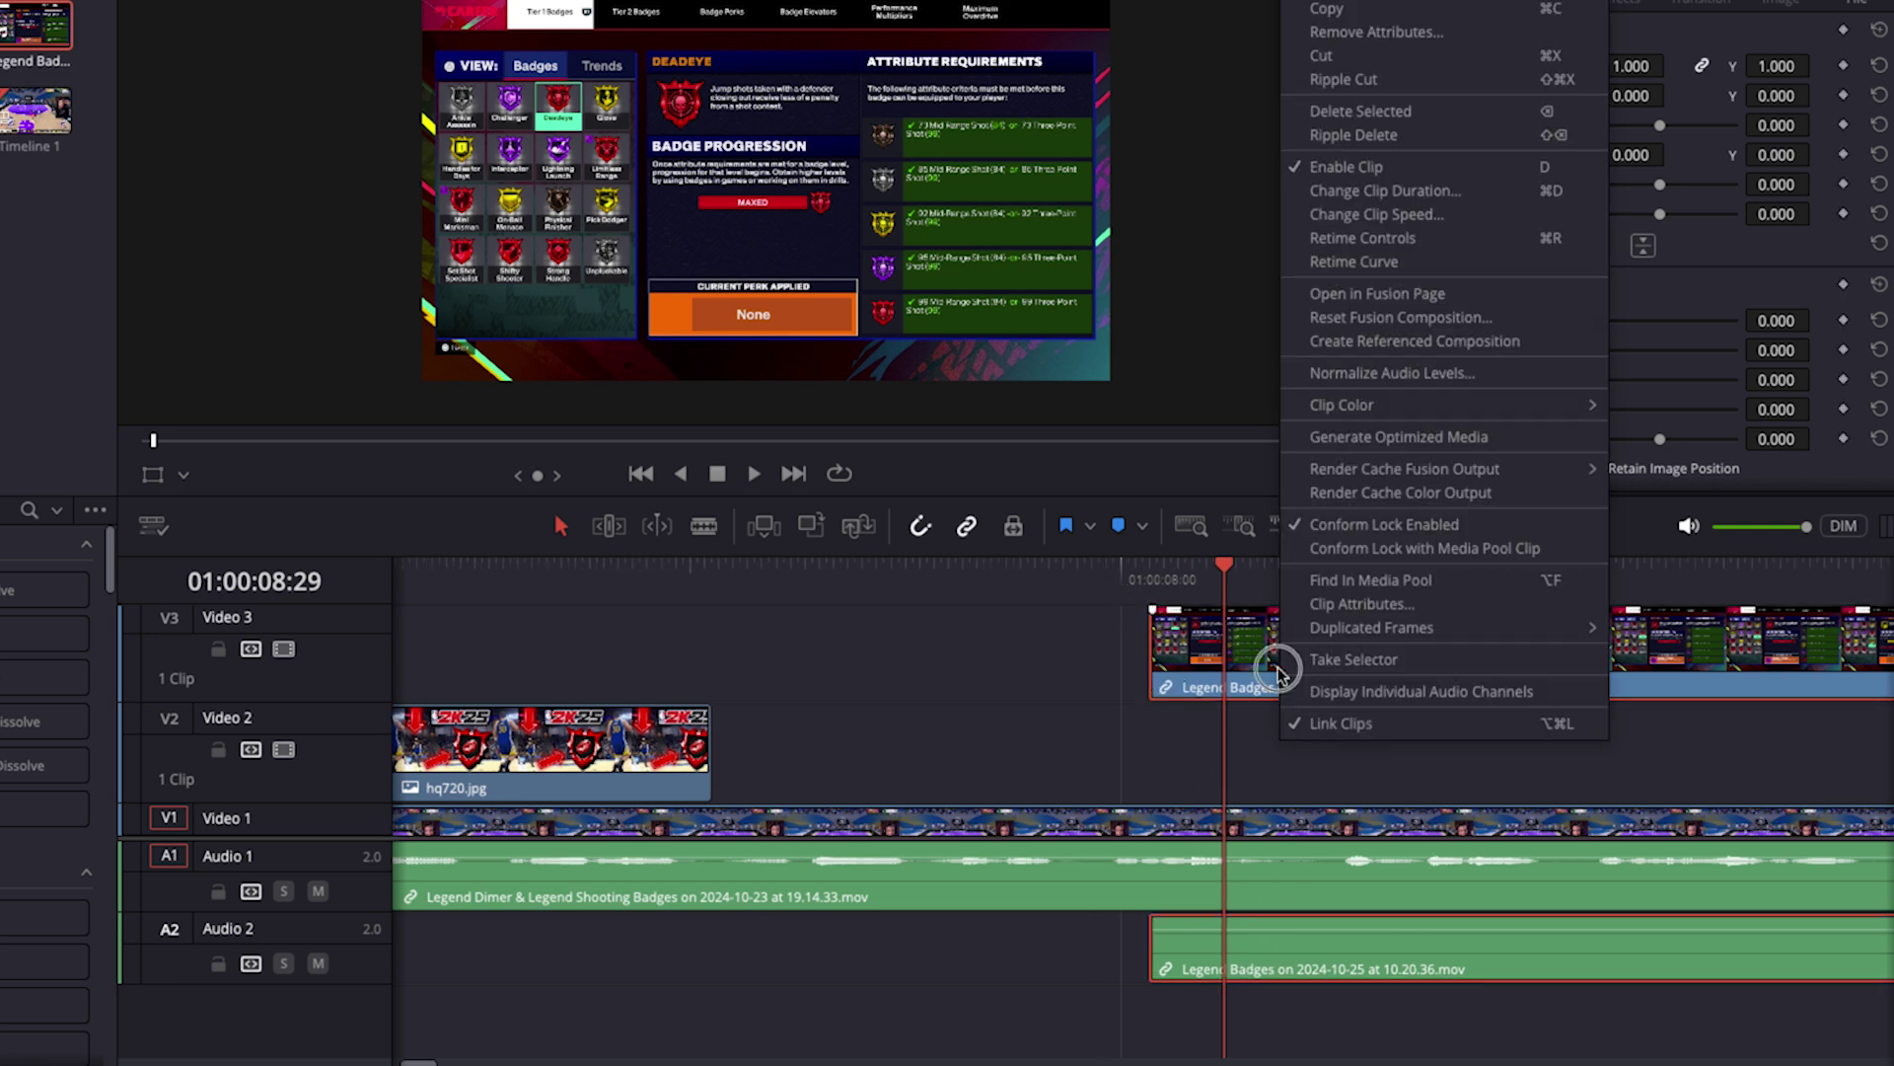
left_click(1346, 726)
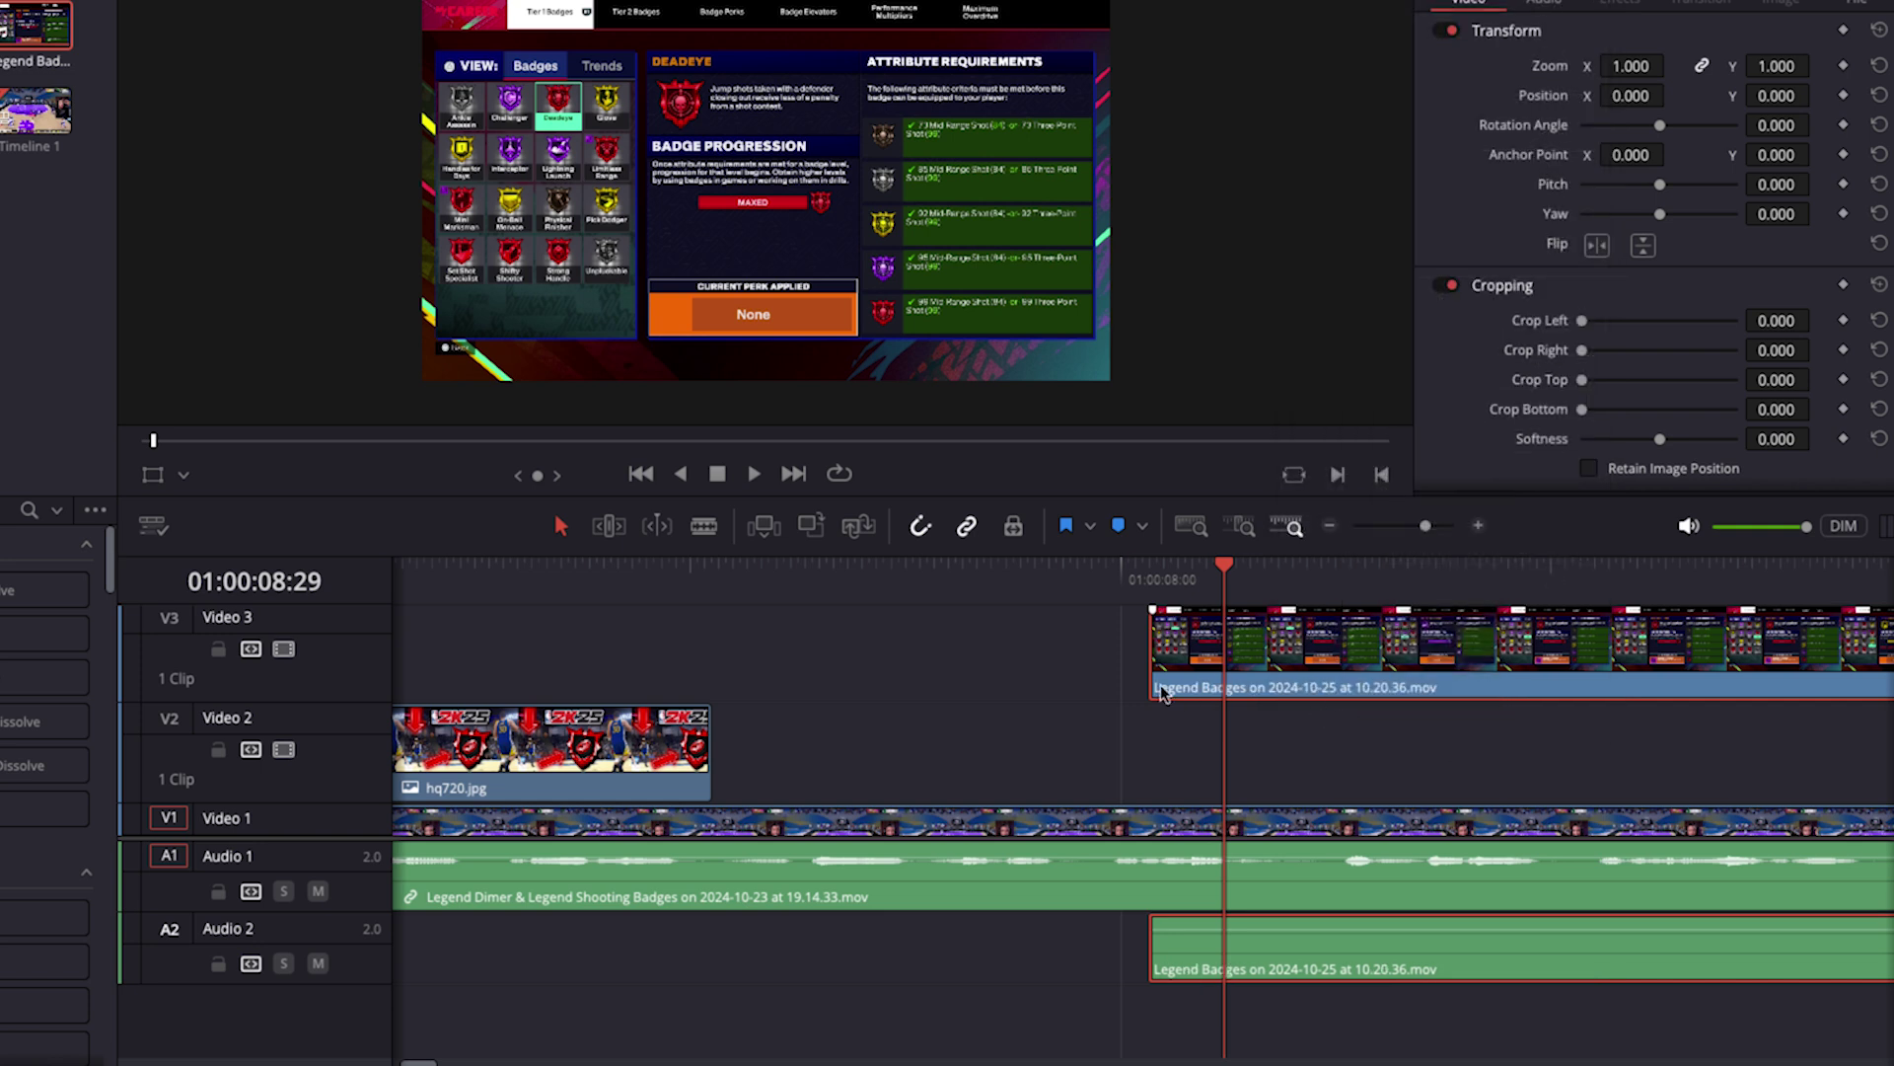
left_click(1196, 947)
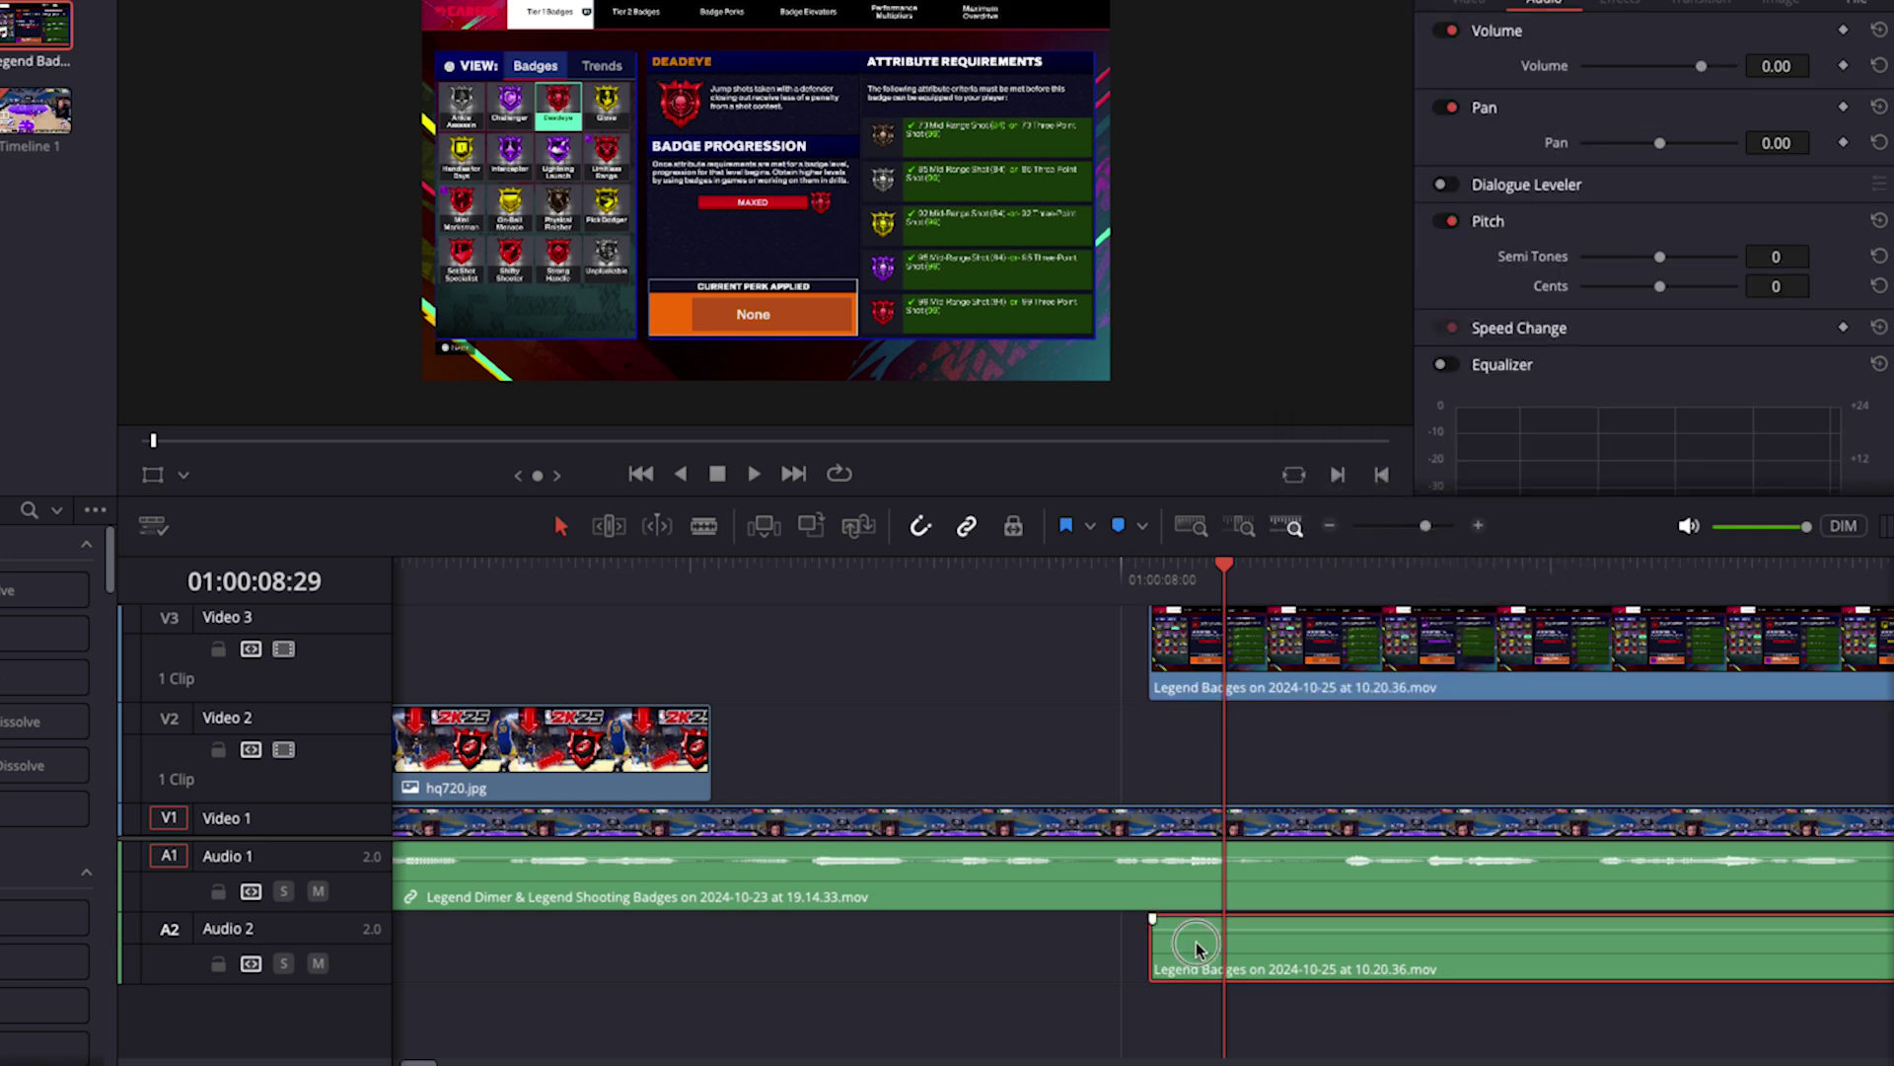
key("BackSpace")
Step: Move the Legend Badges clip down to Video 2 at 01:00:08:00 and play the section leading into it
left_click_drag(1280, 653, 1267, 731)
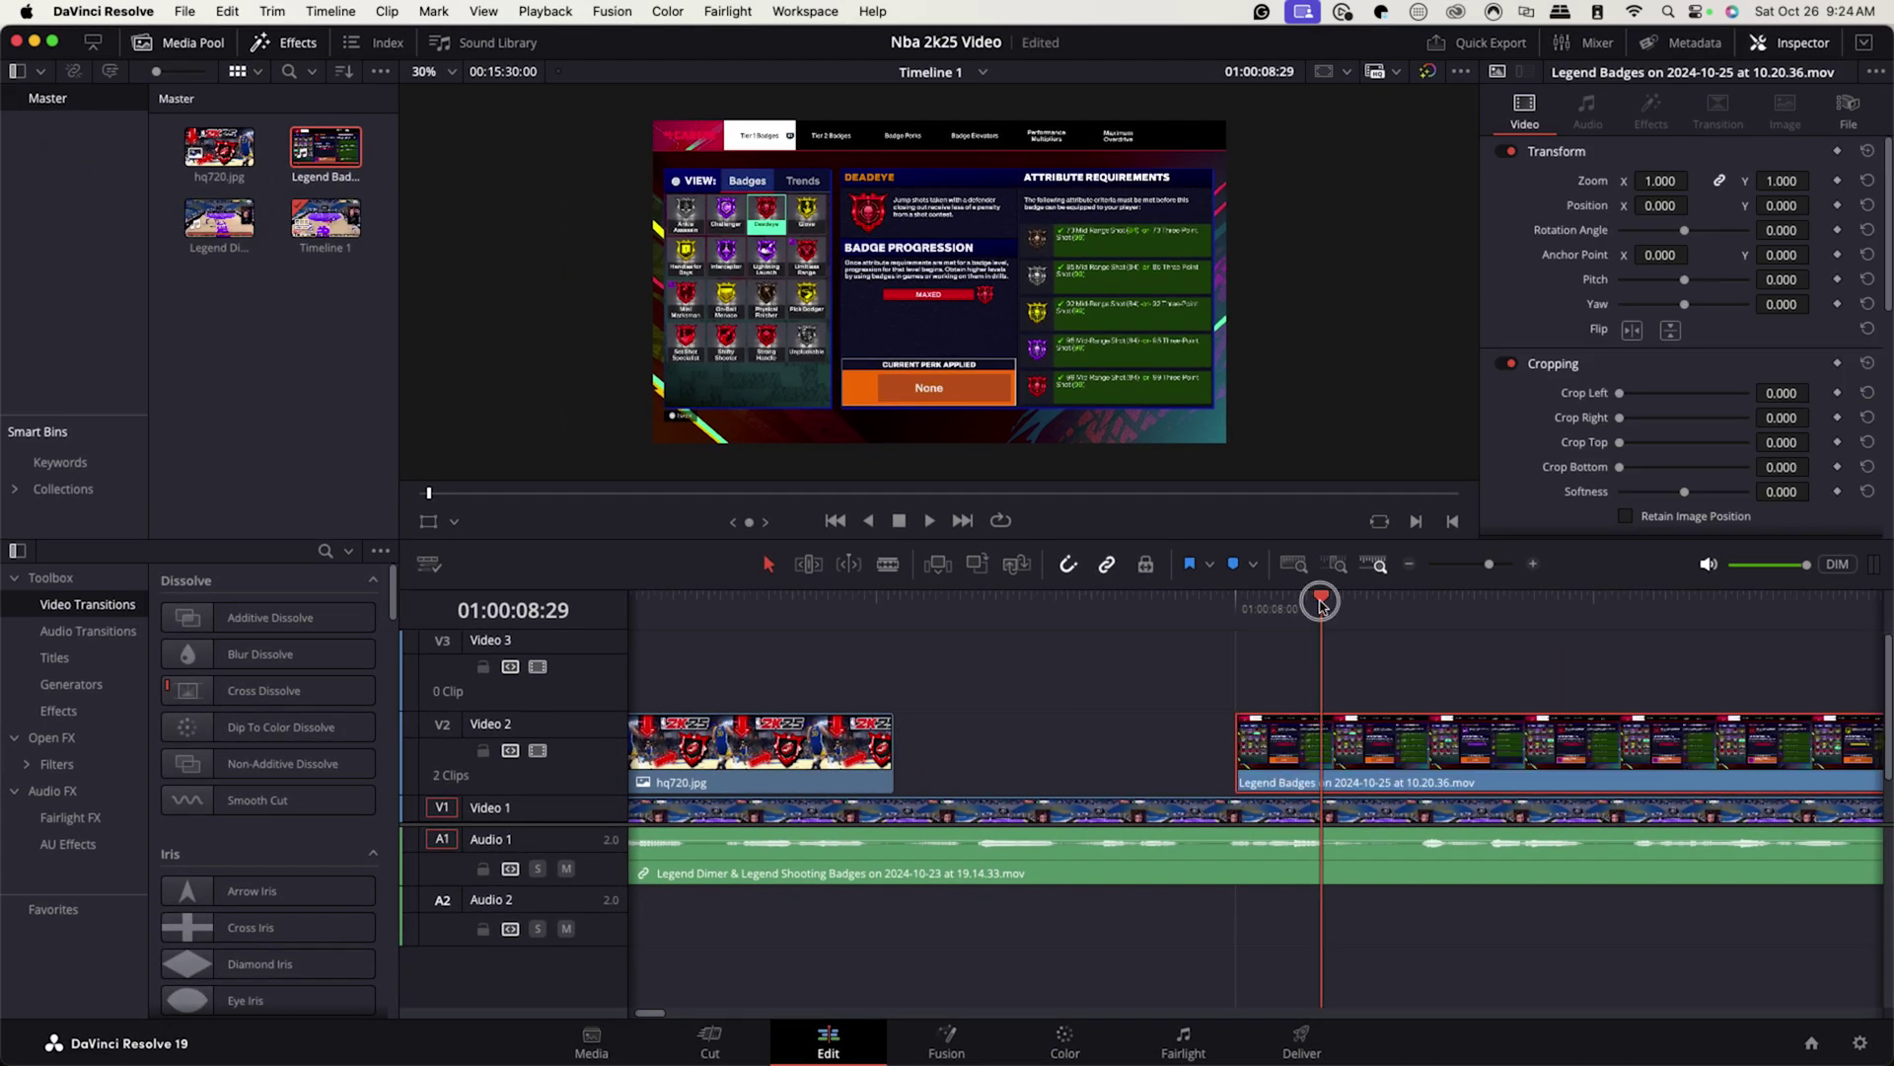
left_click_drag(1322, 604, 1113, 605)
key("space")
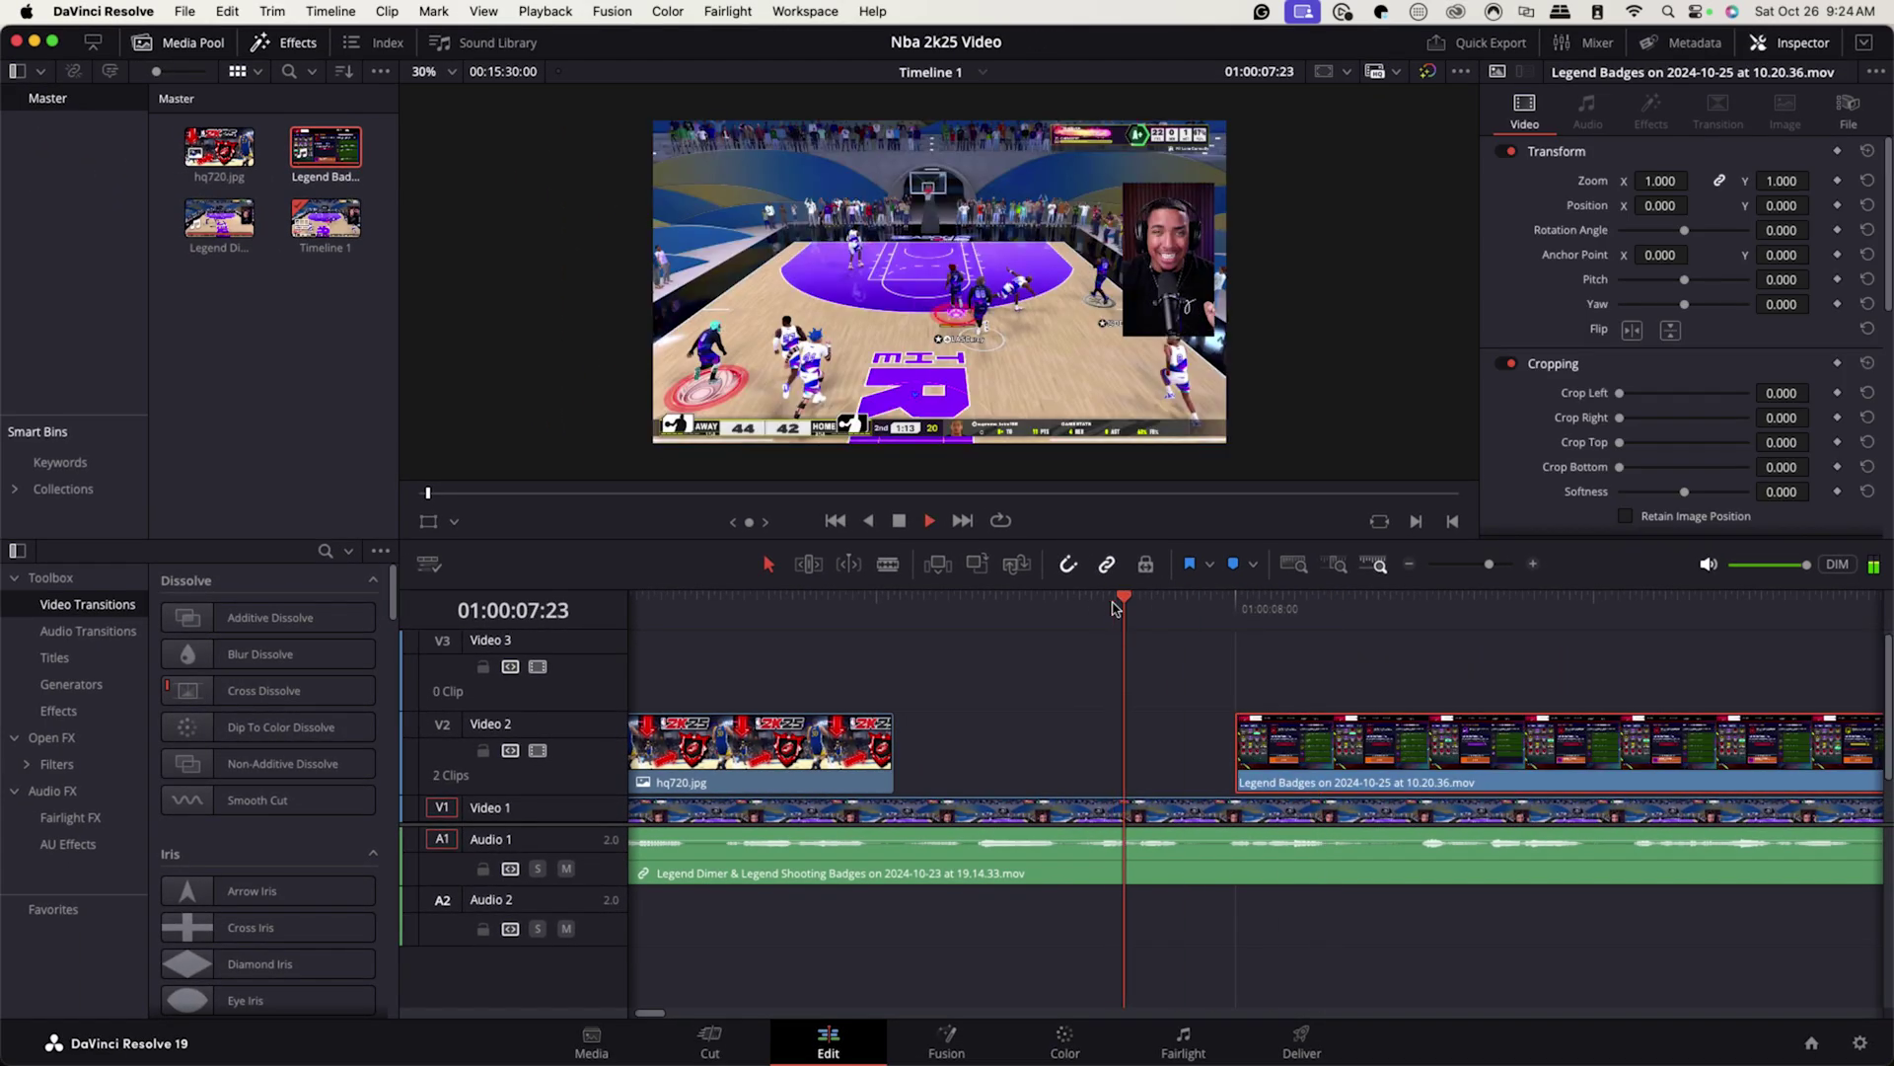
key("space")
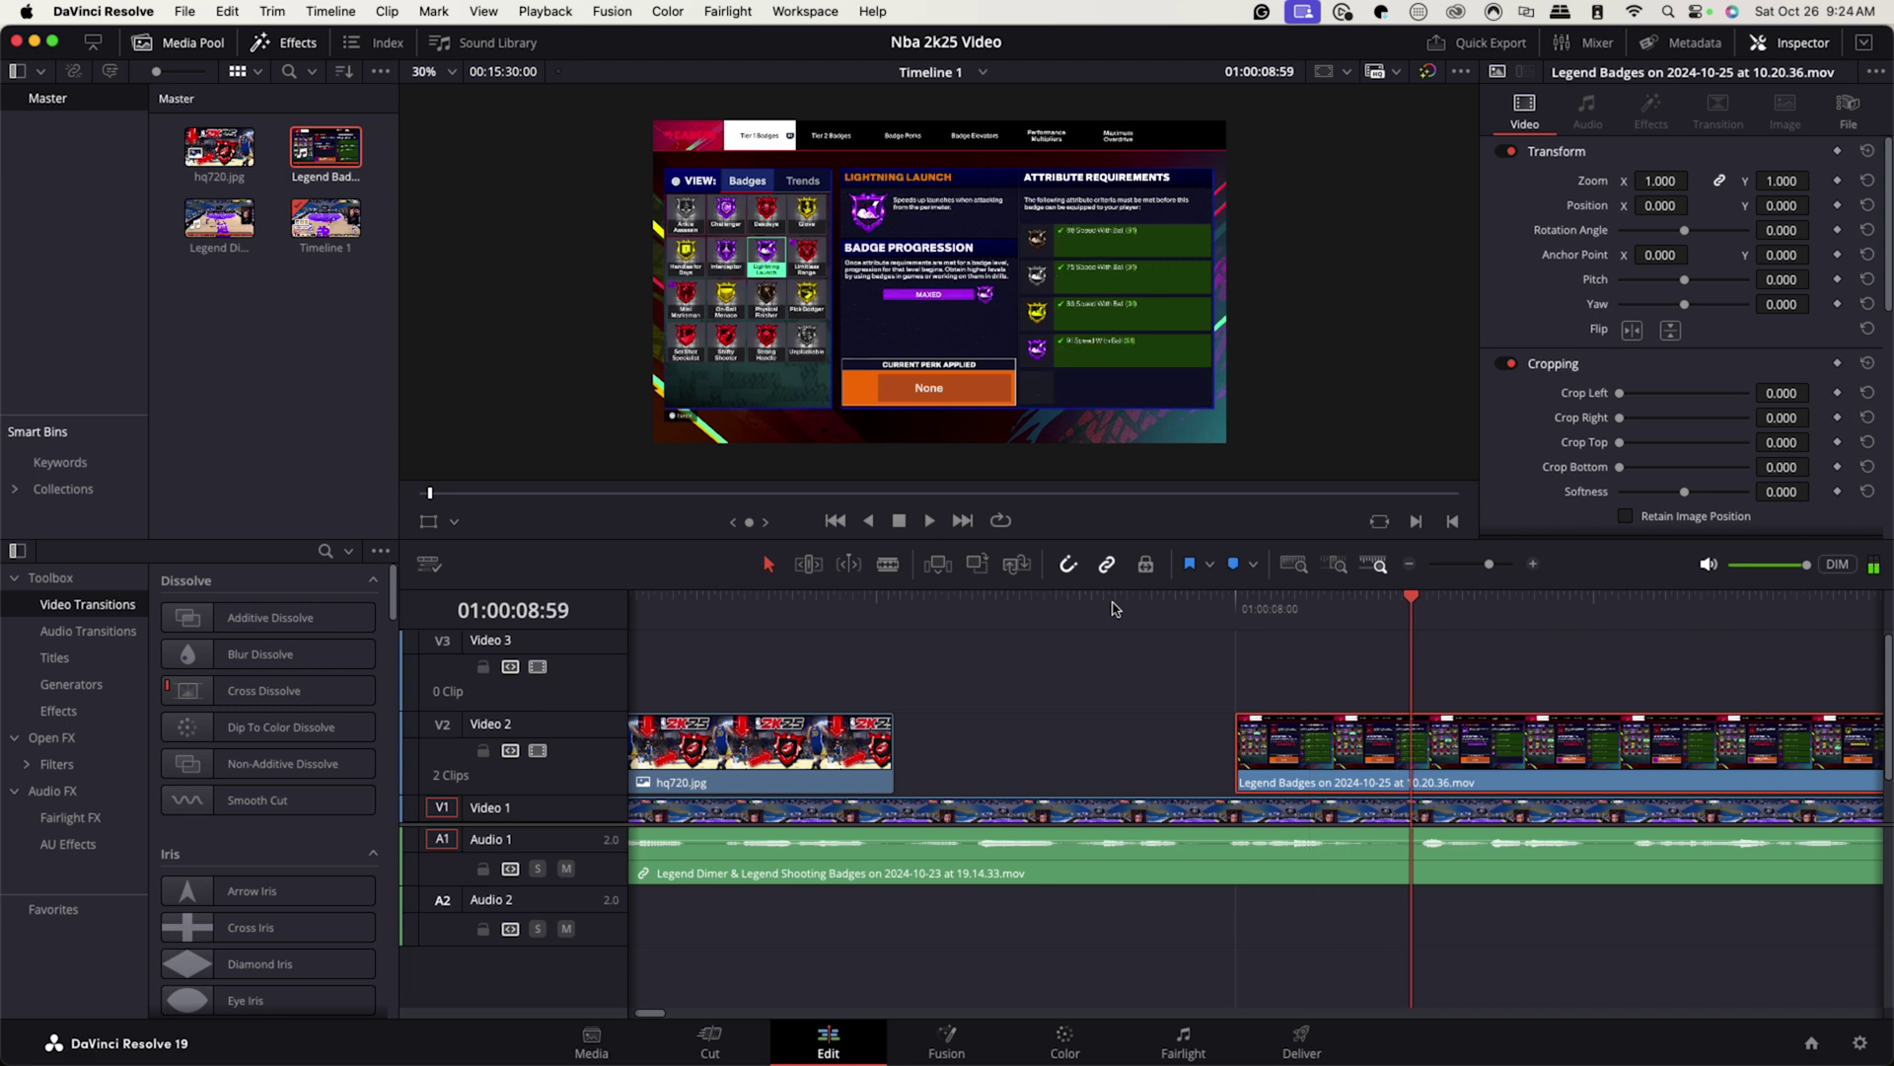
Step: Shift the Legend Badges clip forward on Video 2 to start at about 01:00:09, and play on to 01:00:19:22
left_click_drag(1381, 732, 1618, 758)
left_click_drag(1490, 600, 1458, 602)
key("space")
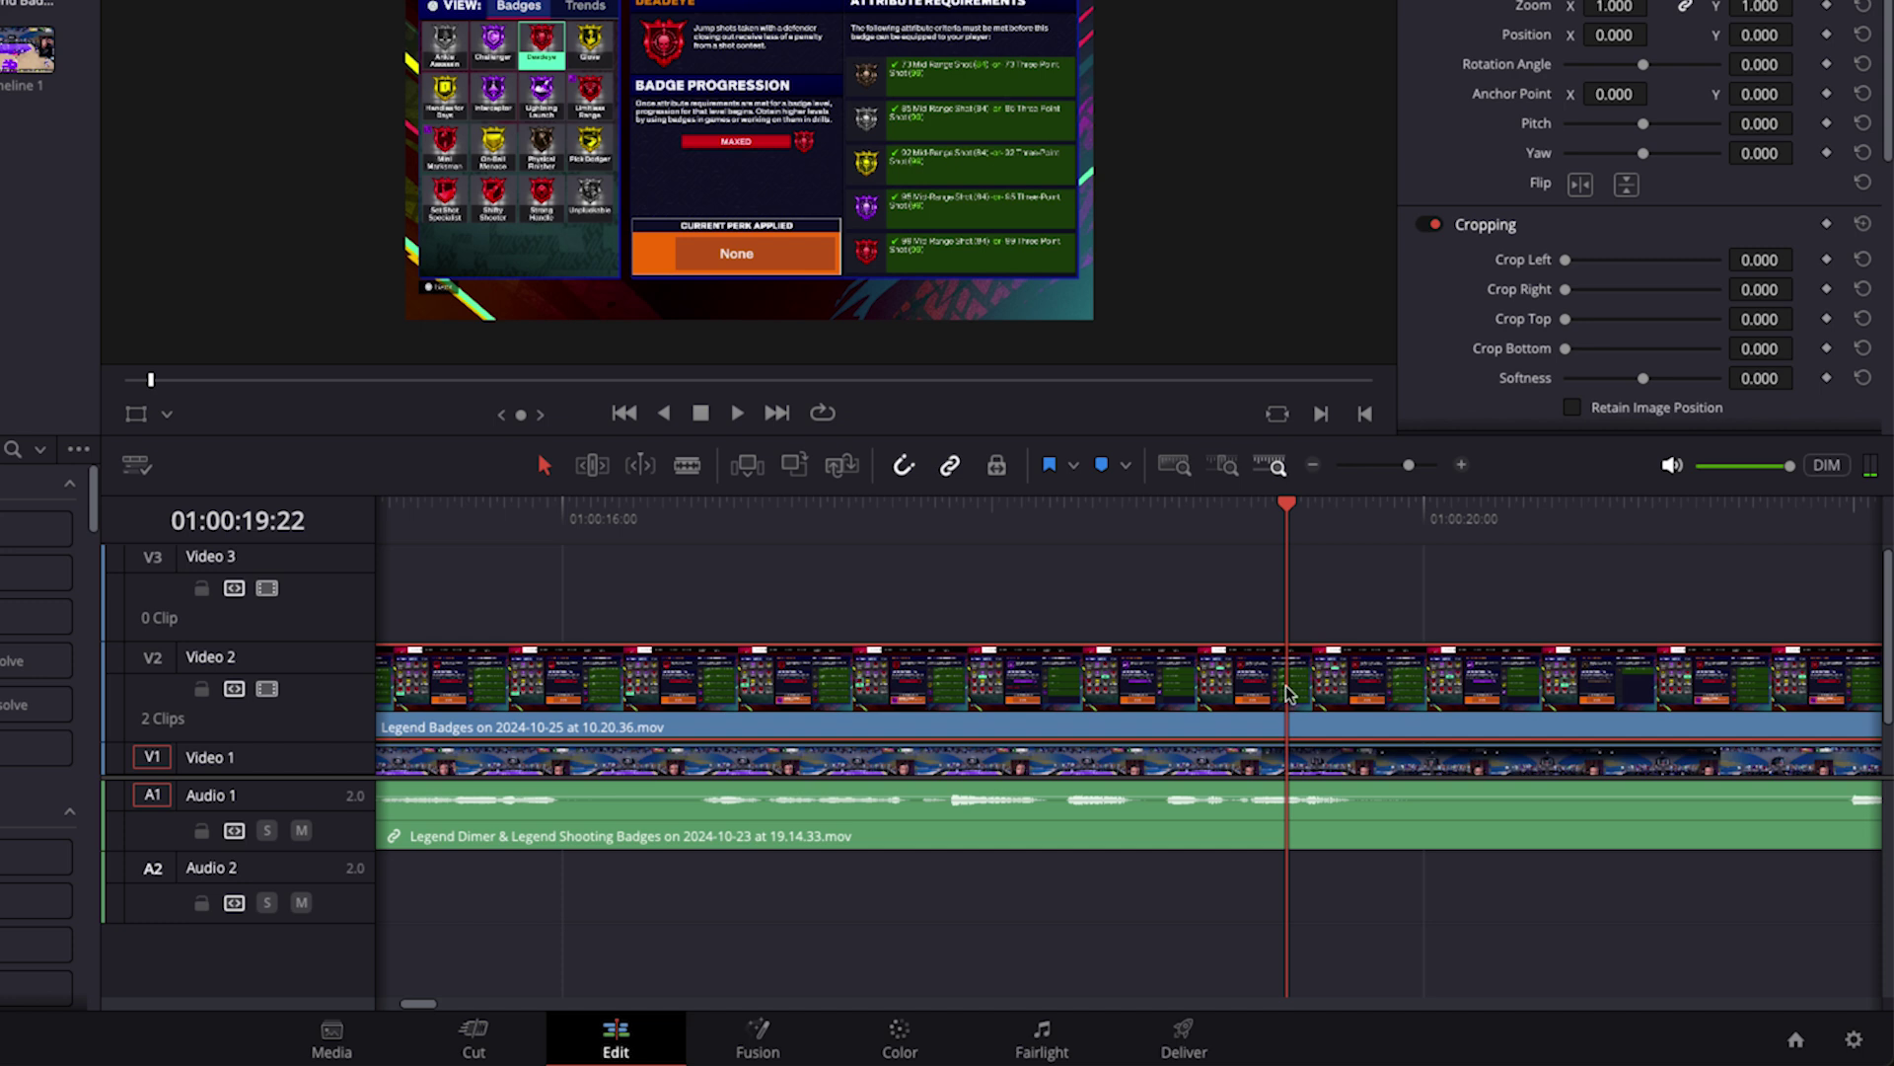
Step: Trim the end of the Legend Badges clip to 01:00:19:22 and return the playhead to the start of the timeline
scroll(1312, 691, "right", 4)
scroll(1313, 690, "left", 2)
scroll(1313, 691, "right", 10)
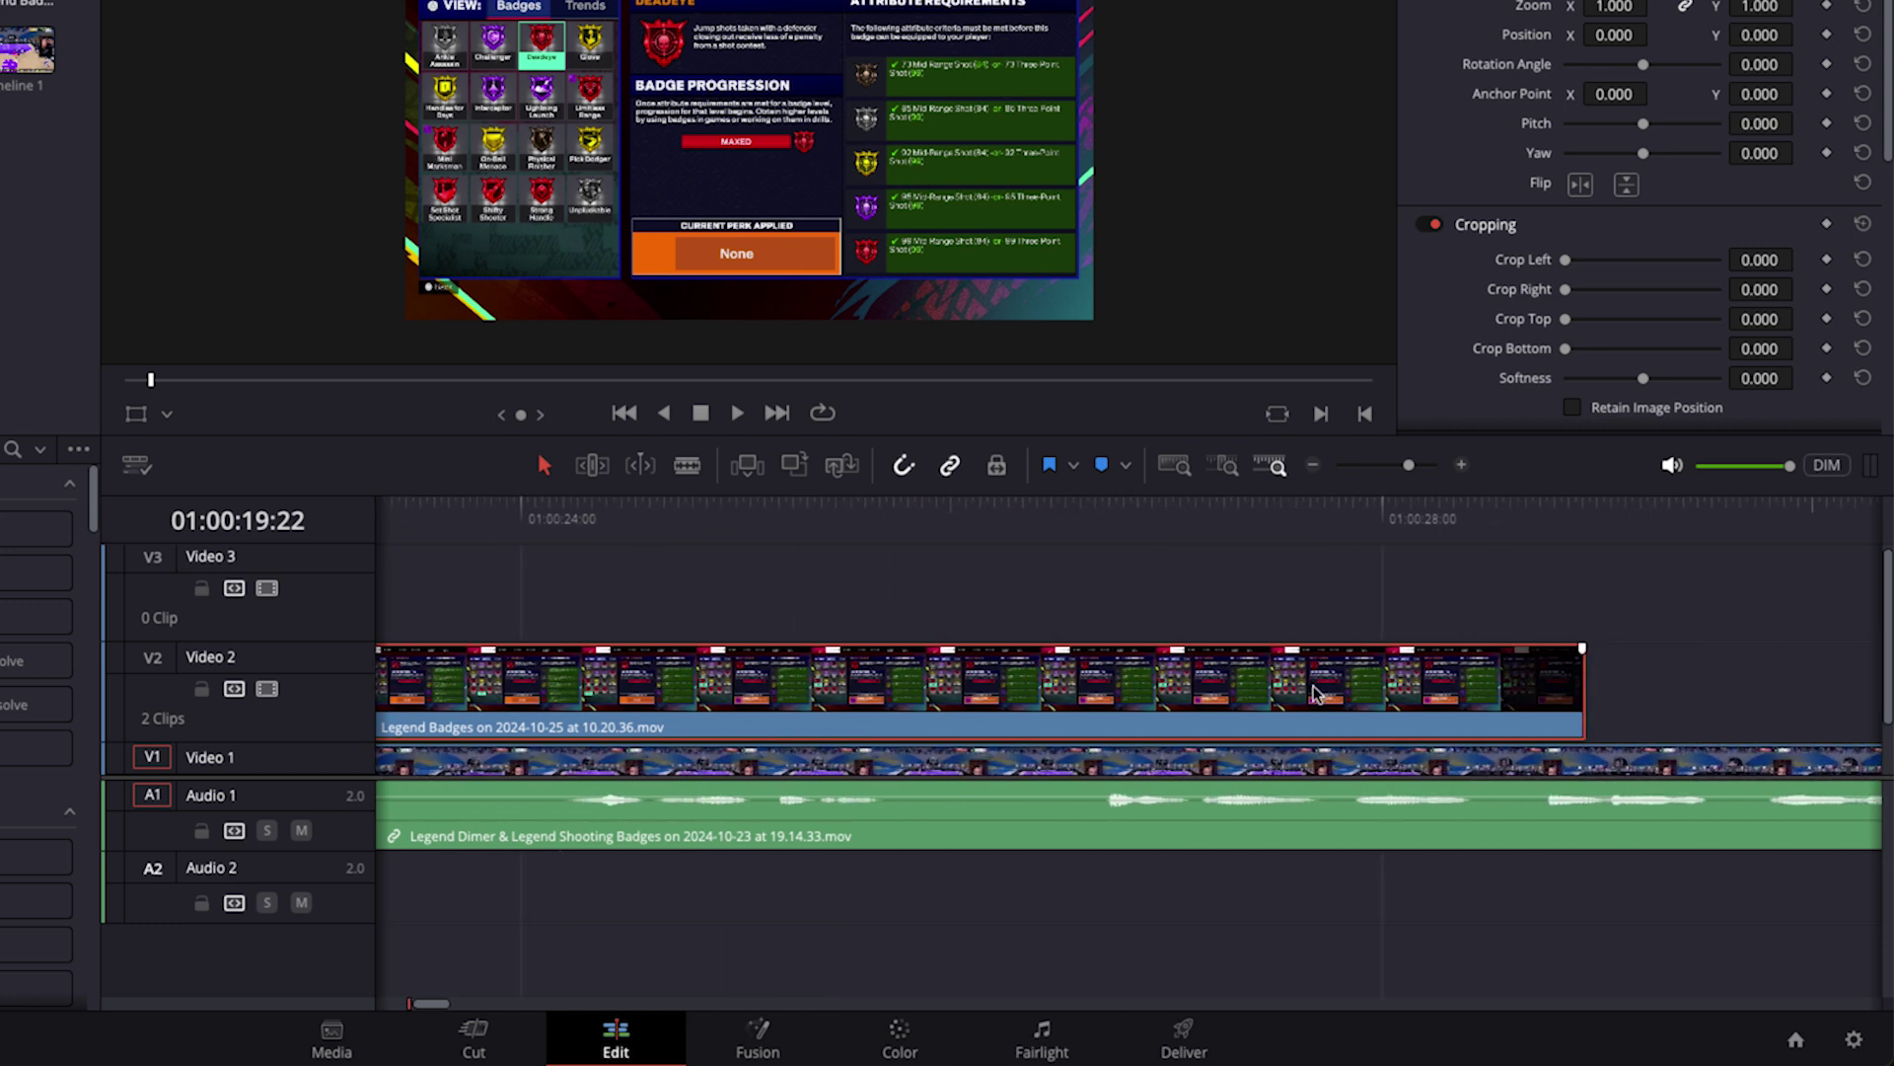
left_click_drag(1409, 477, 1394, 474)
left_click_drag(1608, 691, 1137, 692)
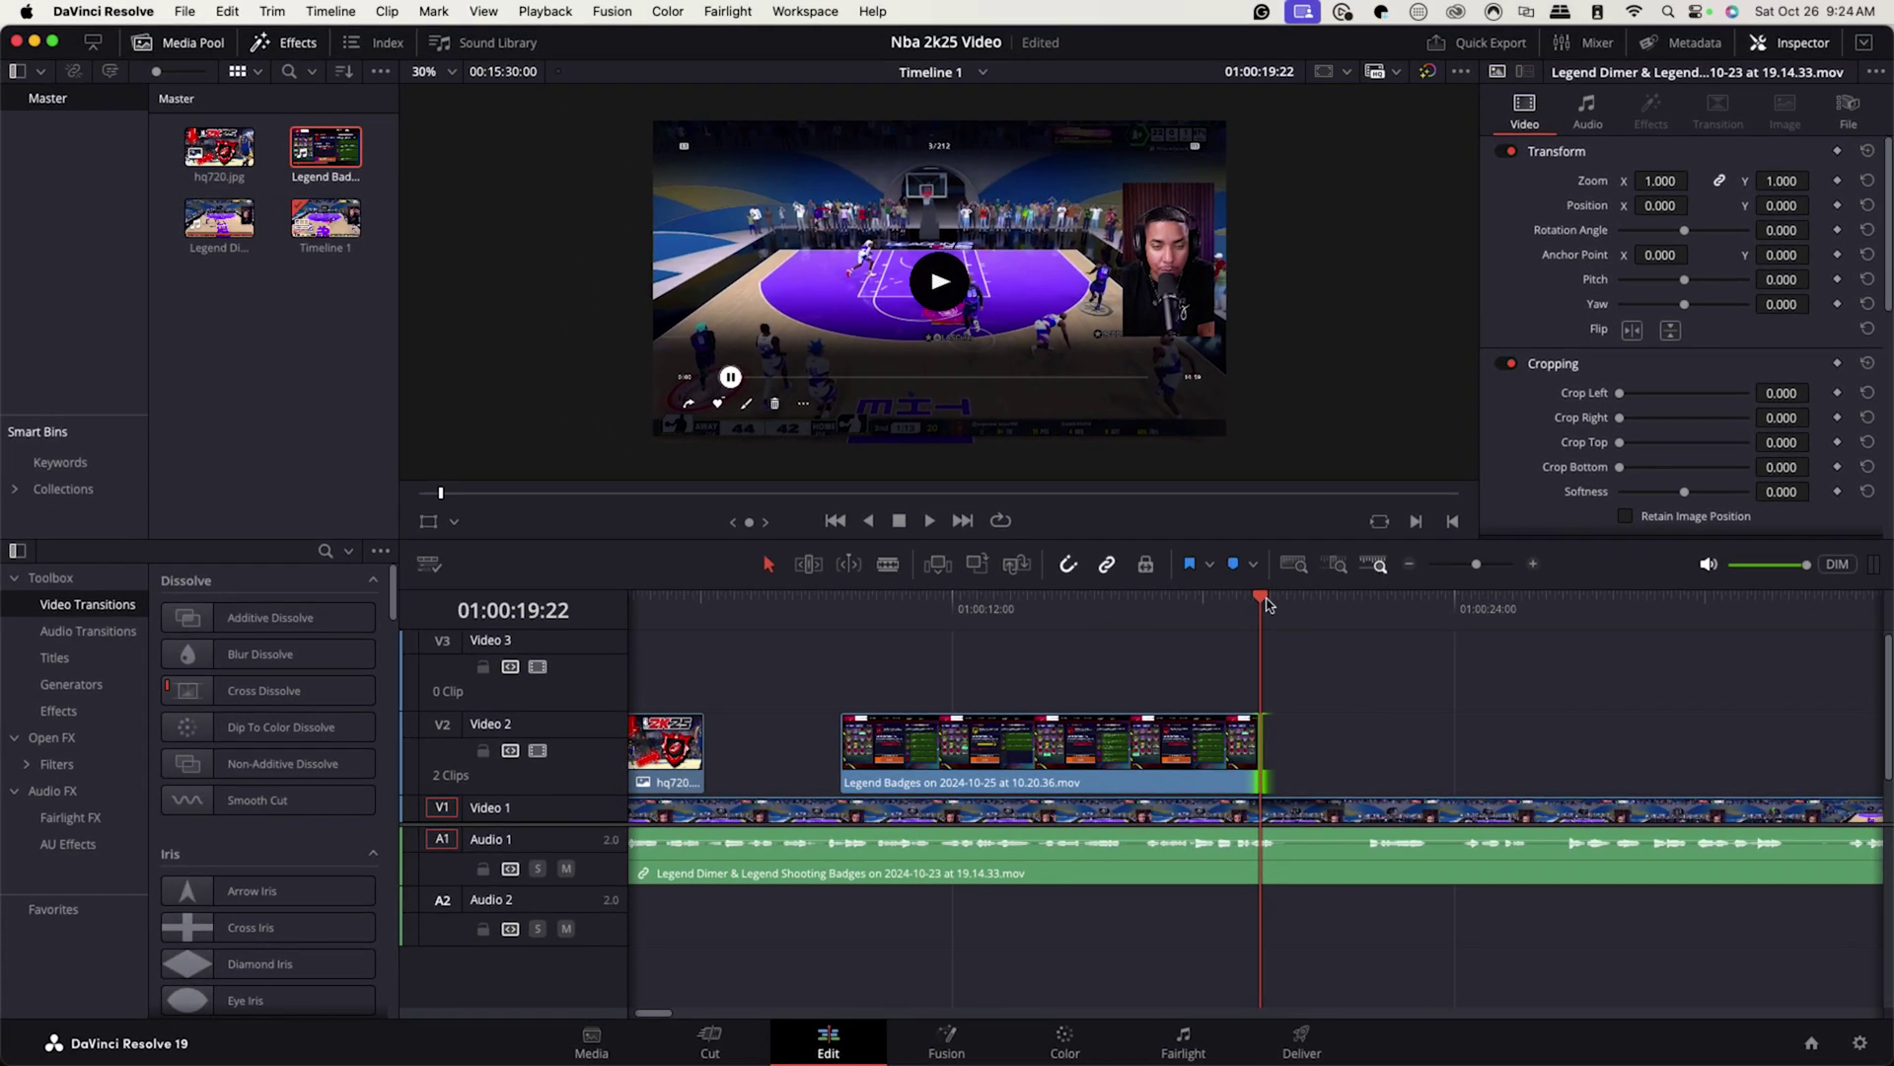
scroll(1268, 604, "right", 1)
left_click_drag(1260, 599, 596, 618)
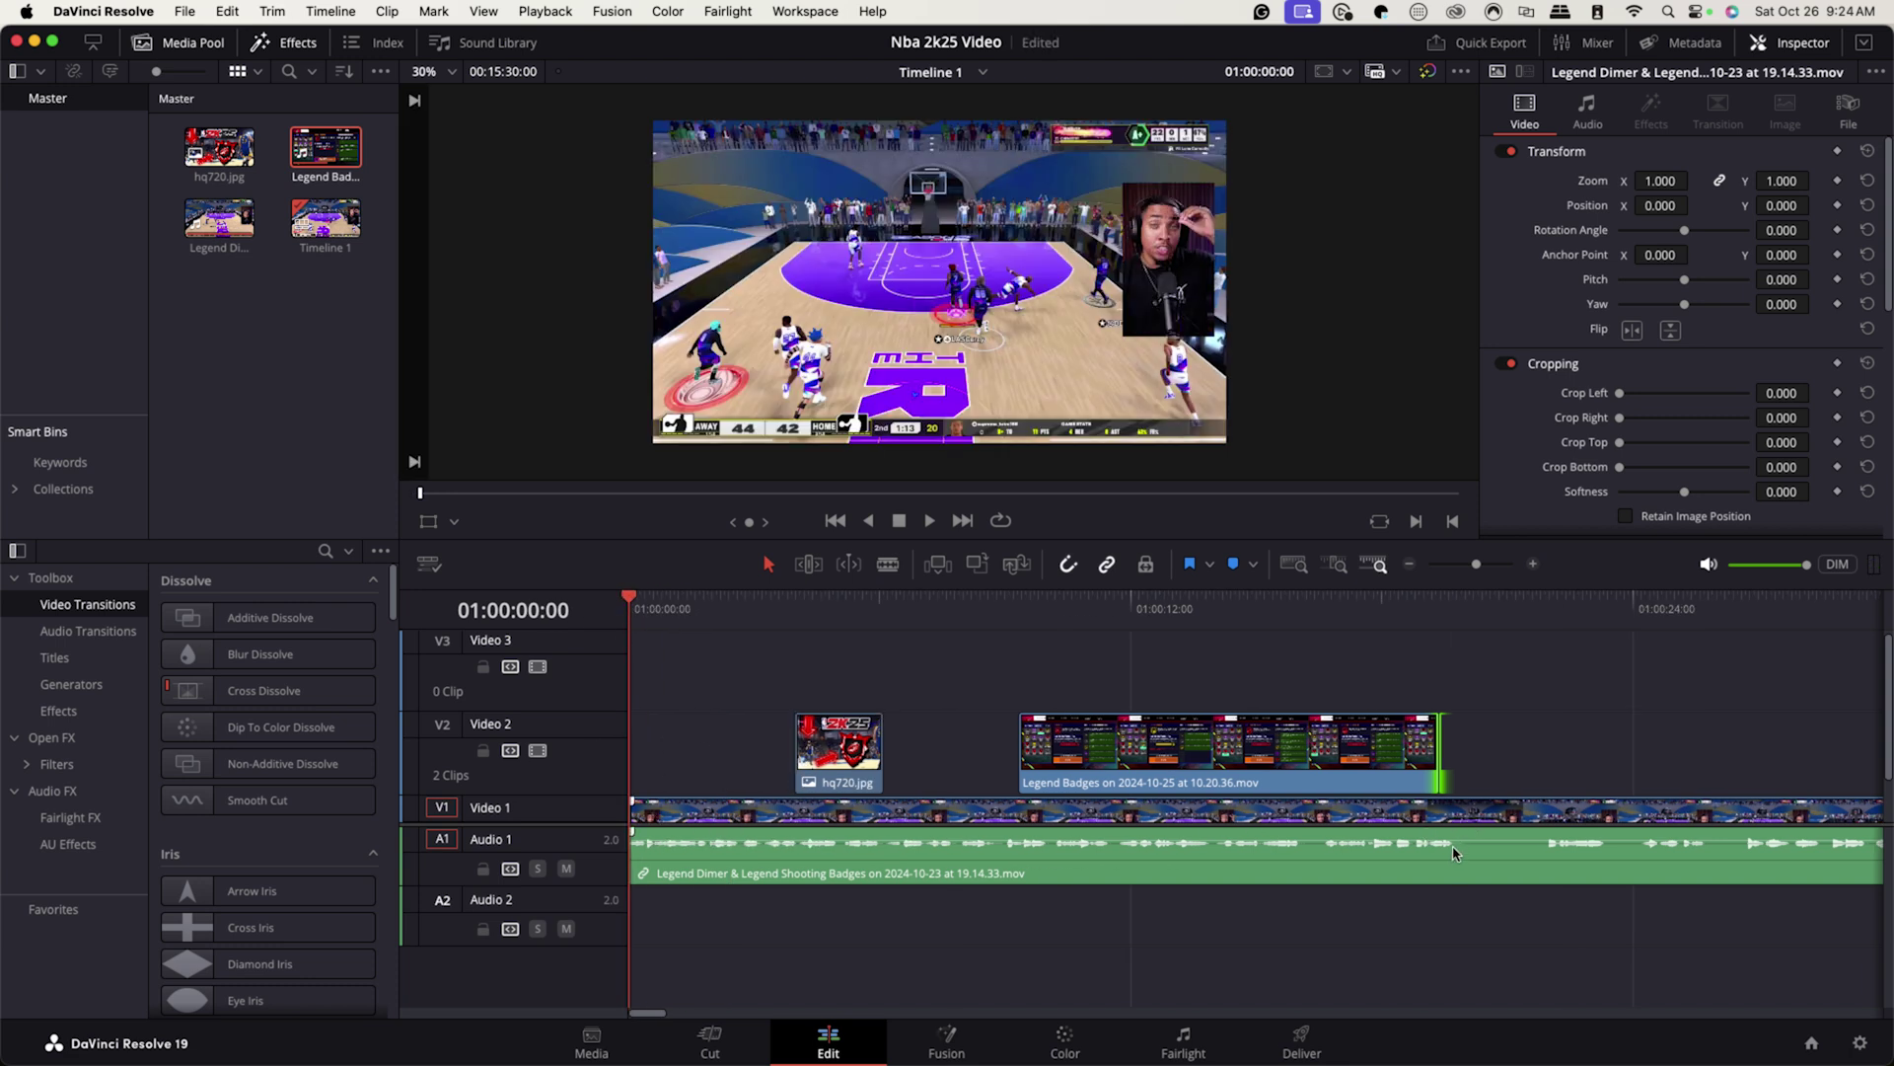
Step: Split the main gameplay clip on Video 1 and Audio 1 at about 01:00:19:40, leaving the earlier part in one piece
left_click(887, 568)
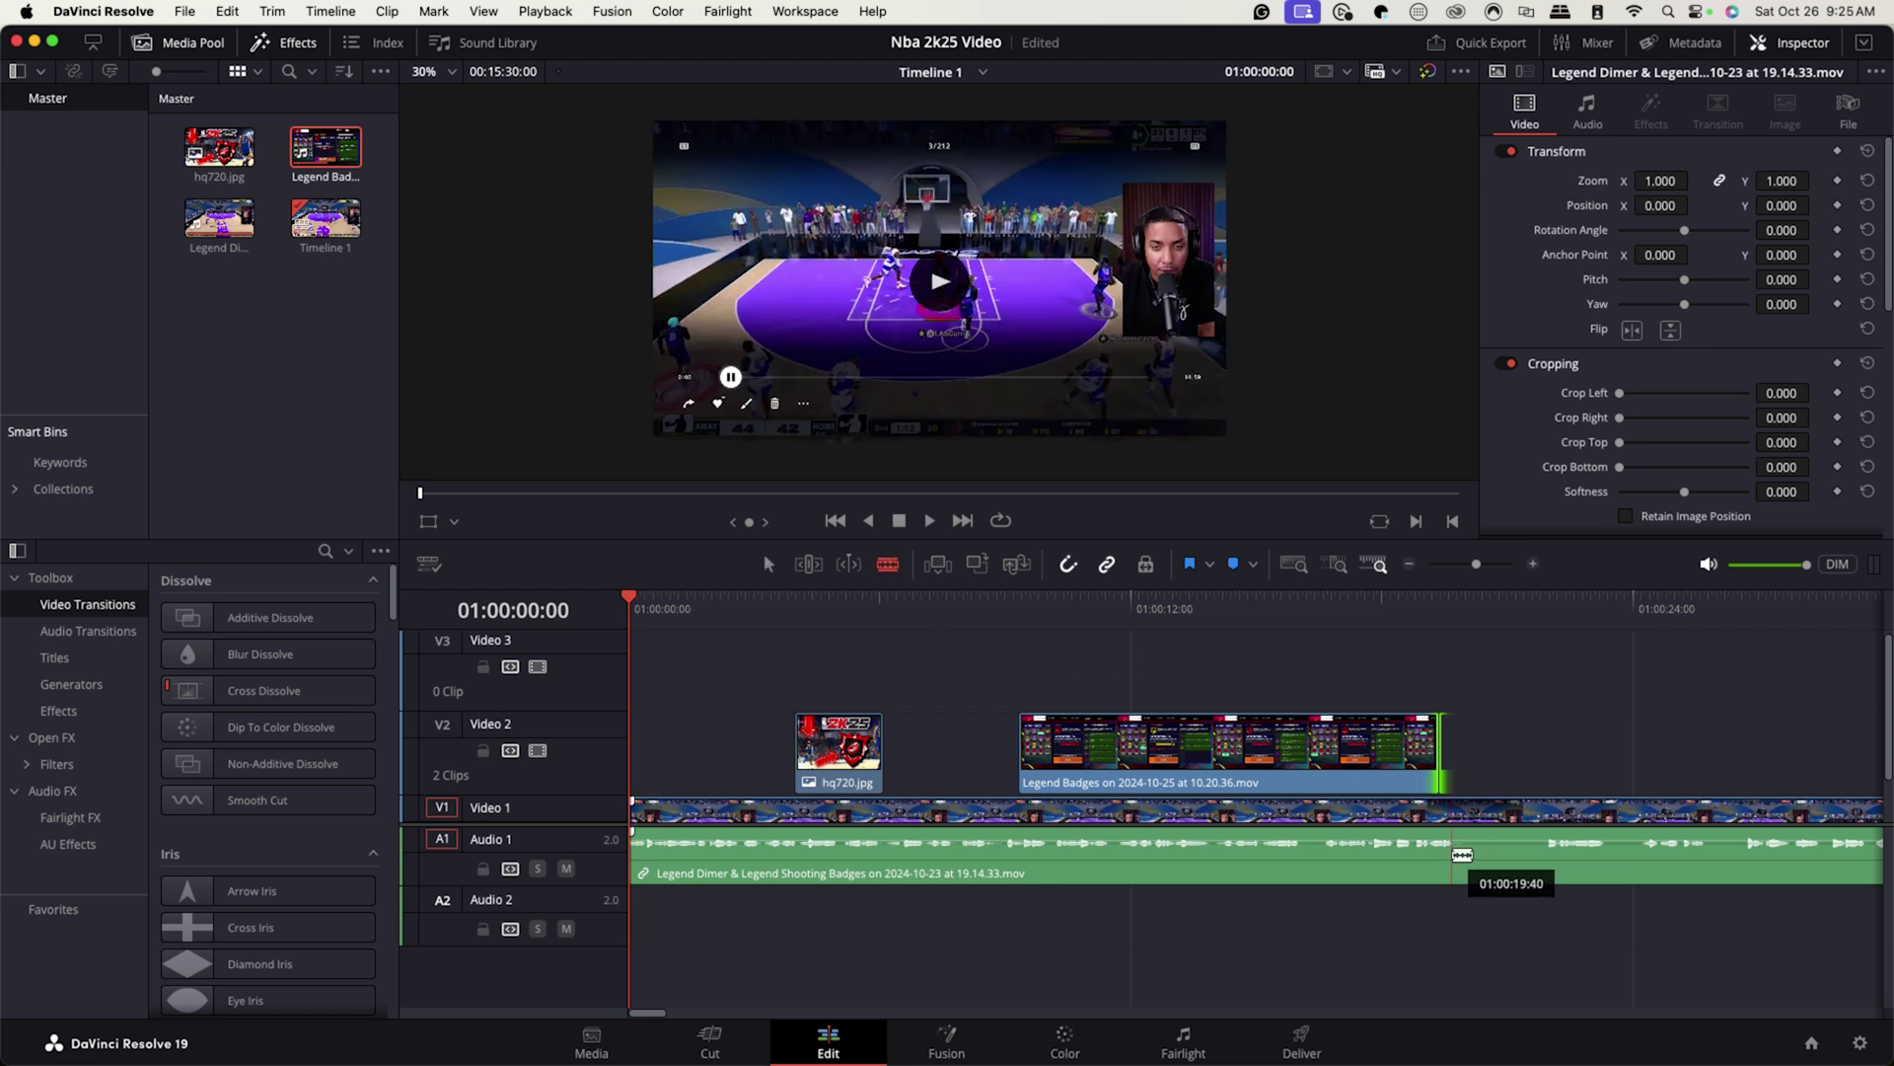
left_click(1451, 855)
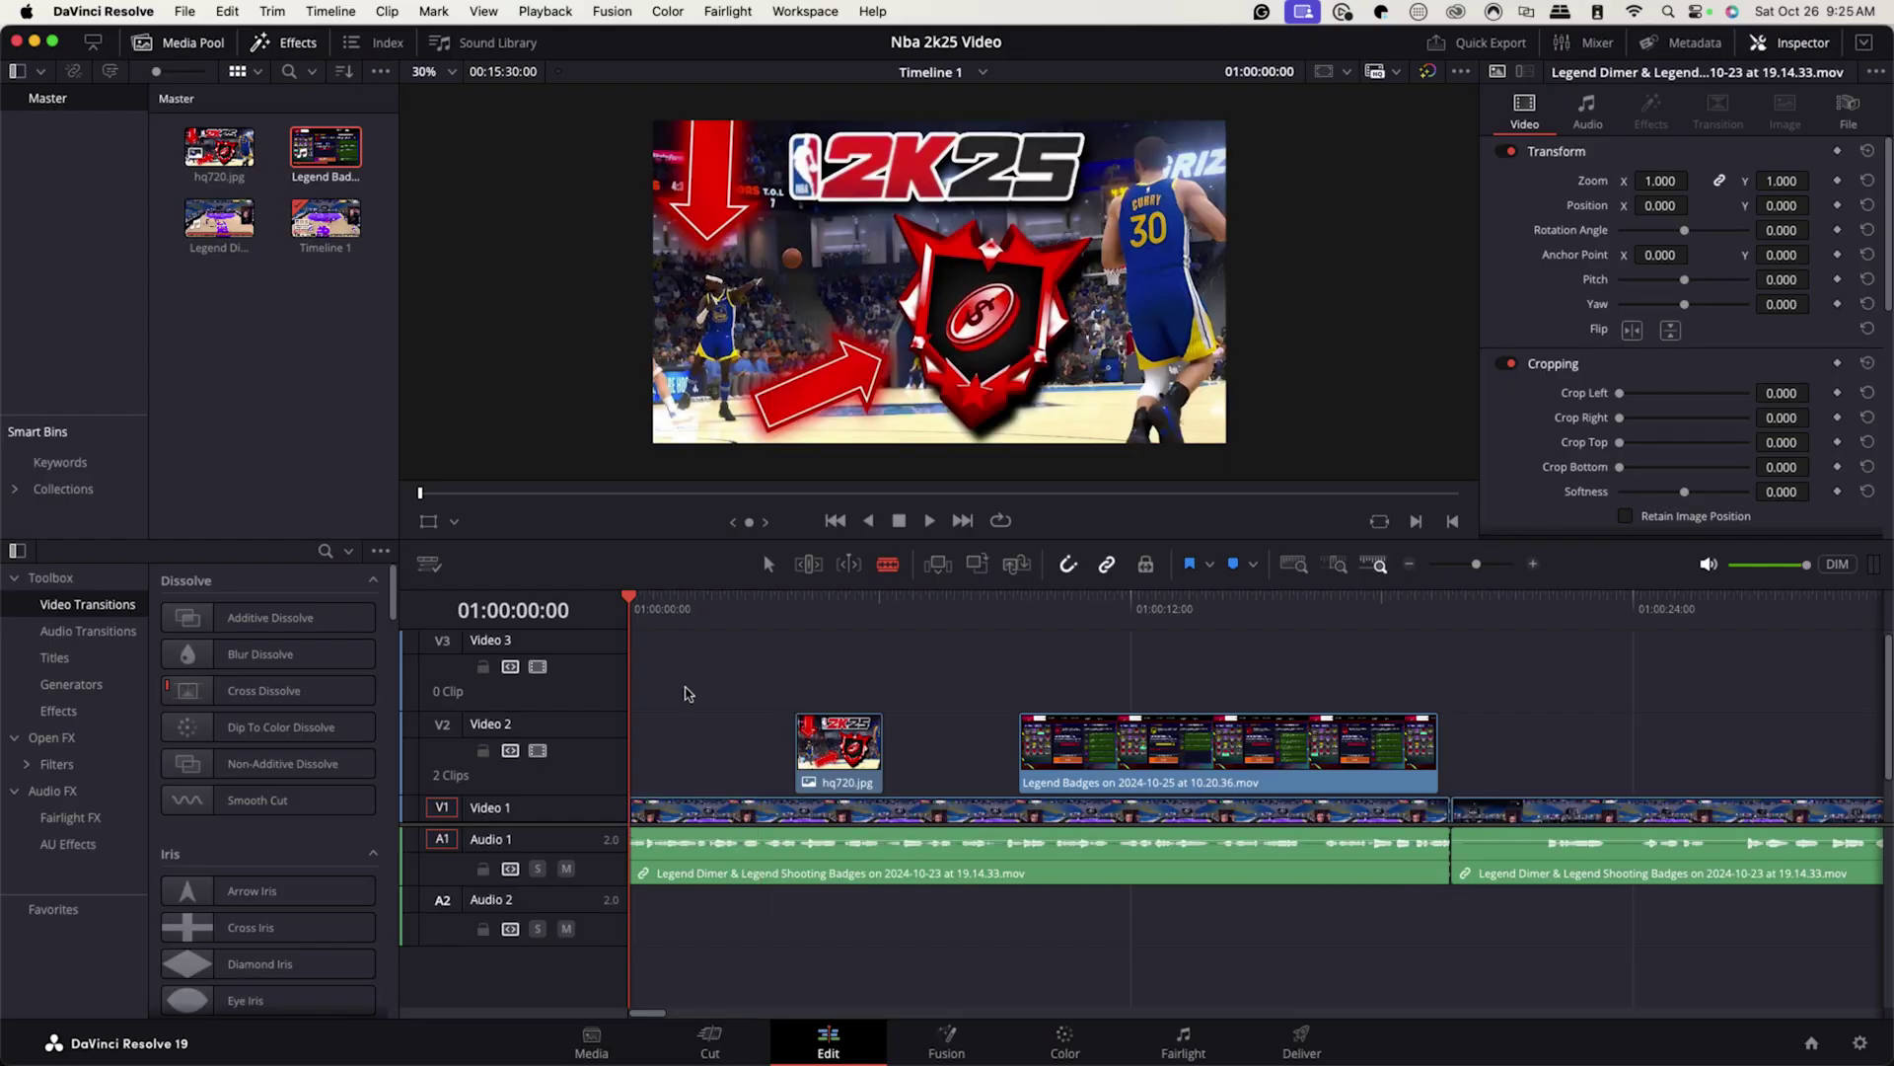
left_click(691, 809)
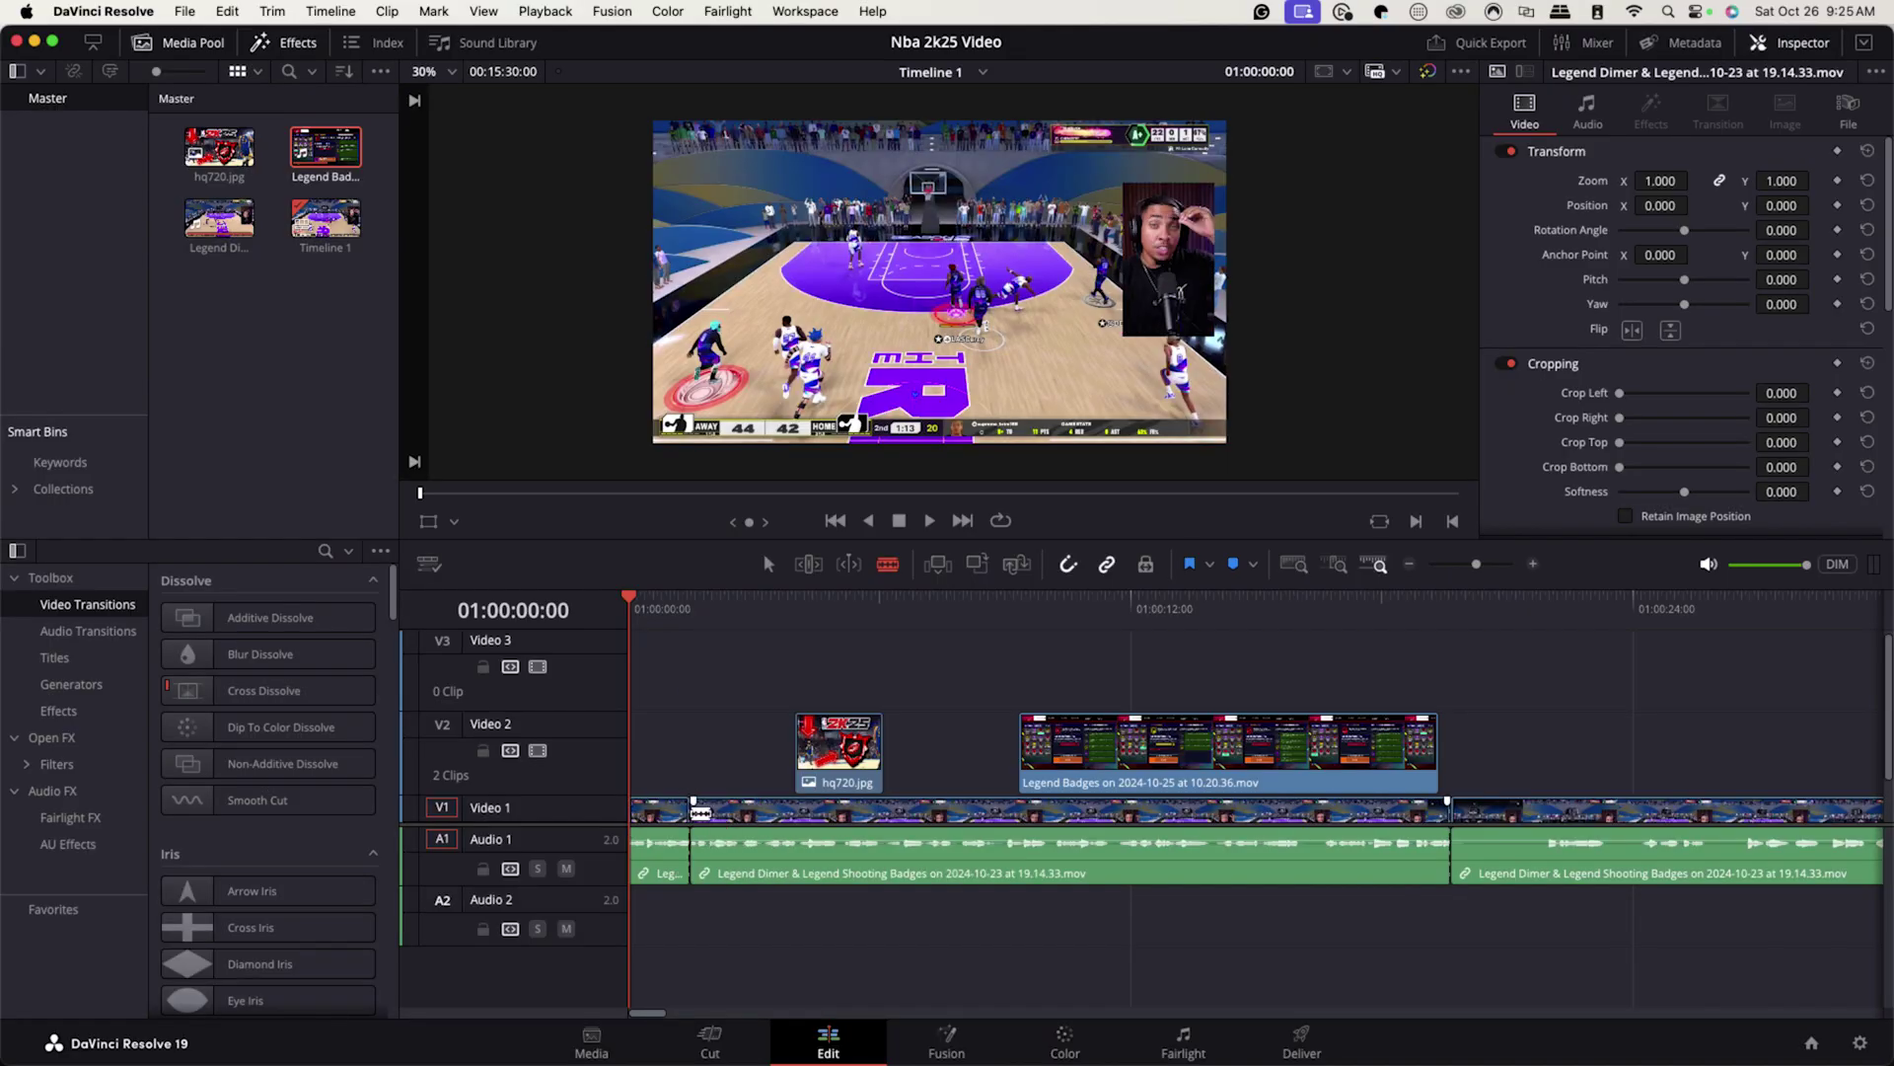
key("super+z")
left_click(769, 564)
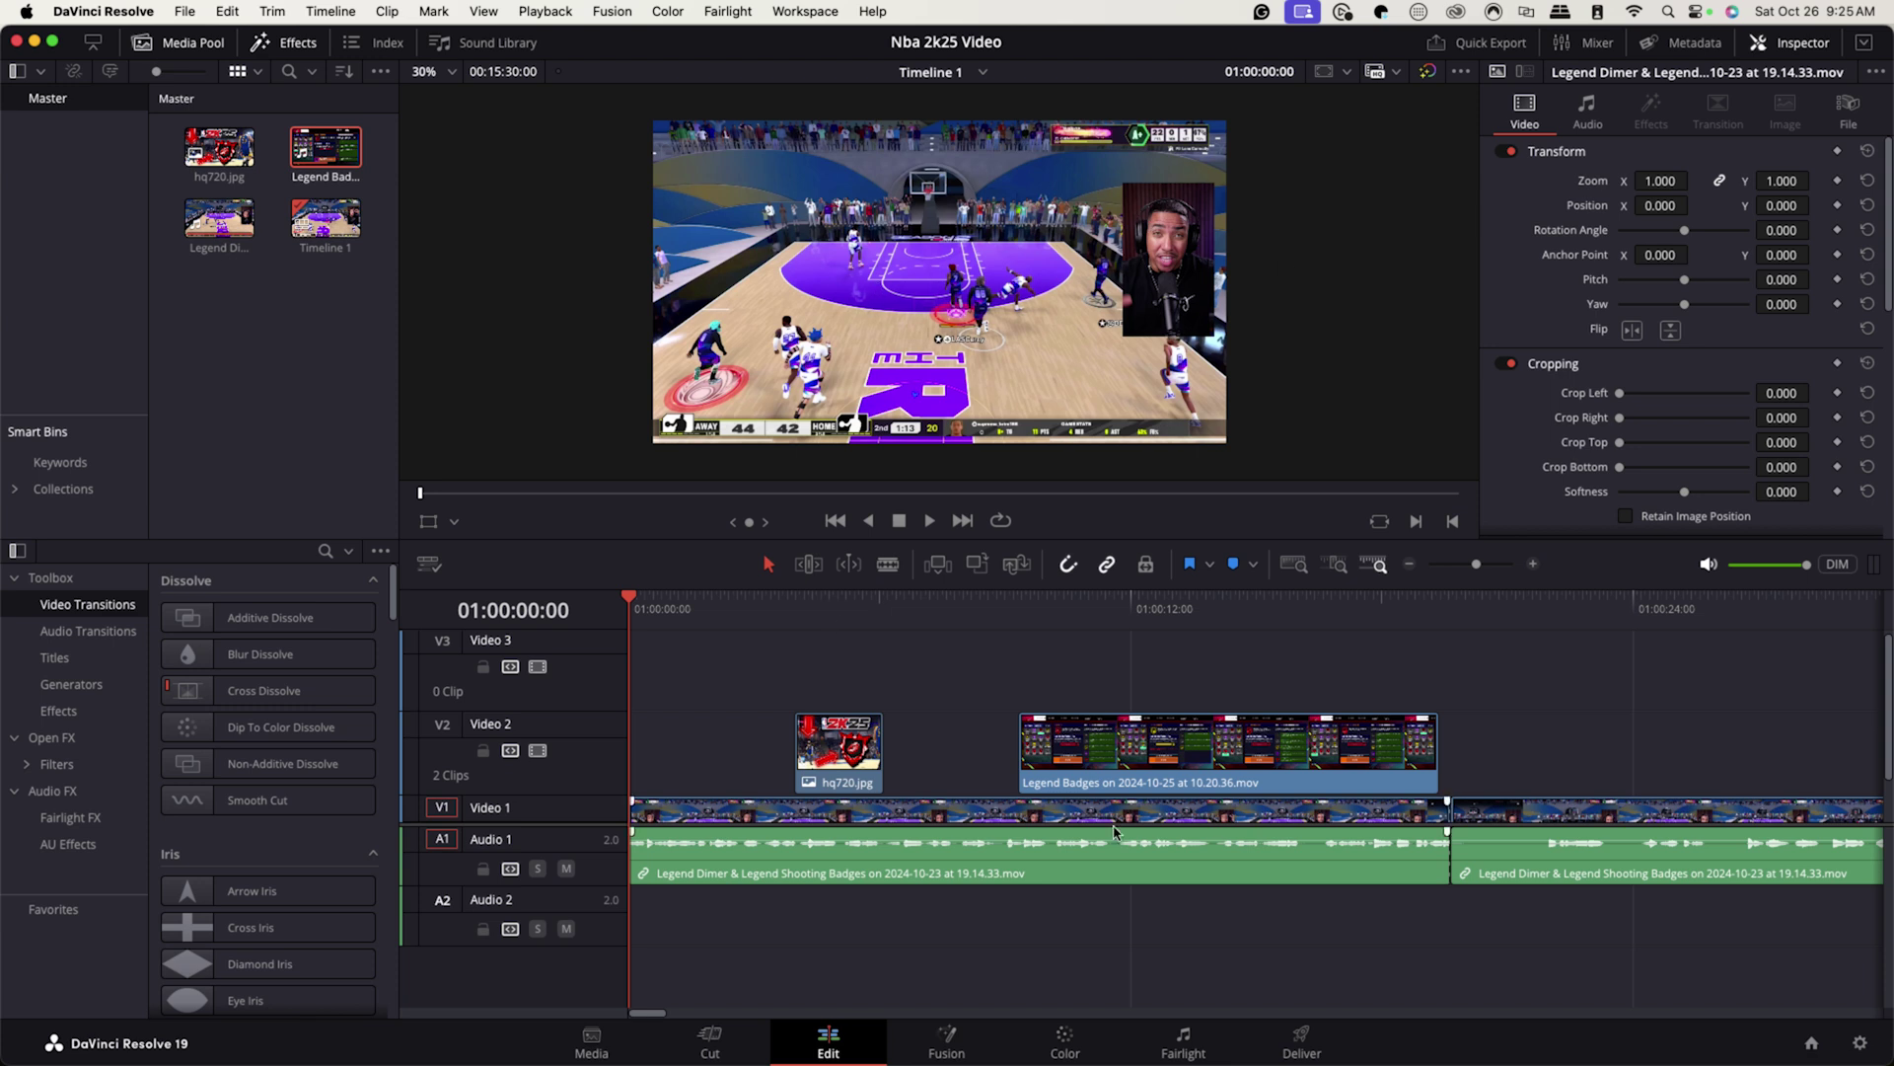
Step: Set the first gameplay segment's zoom to 1.910 and its position to X -850, Y -140, and play to 01:00:09:45
left_click(757, 812)
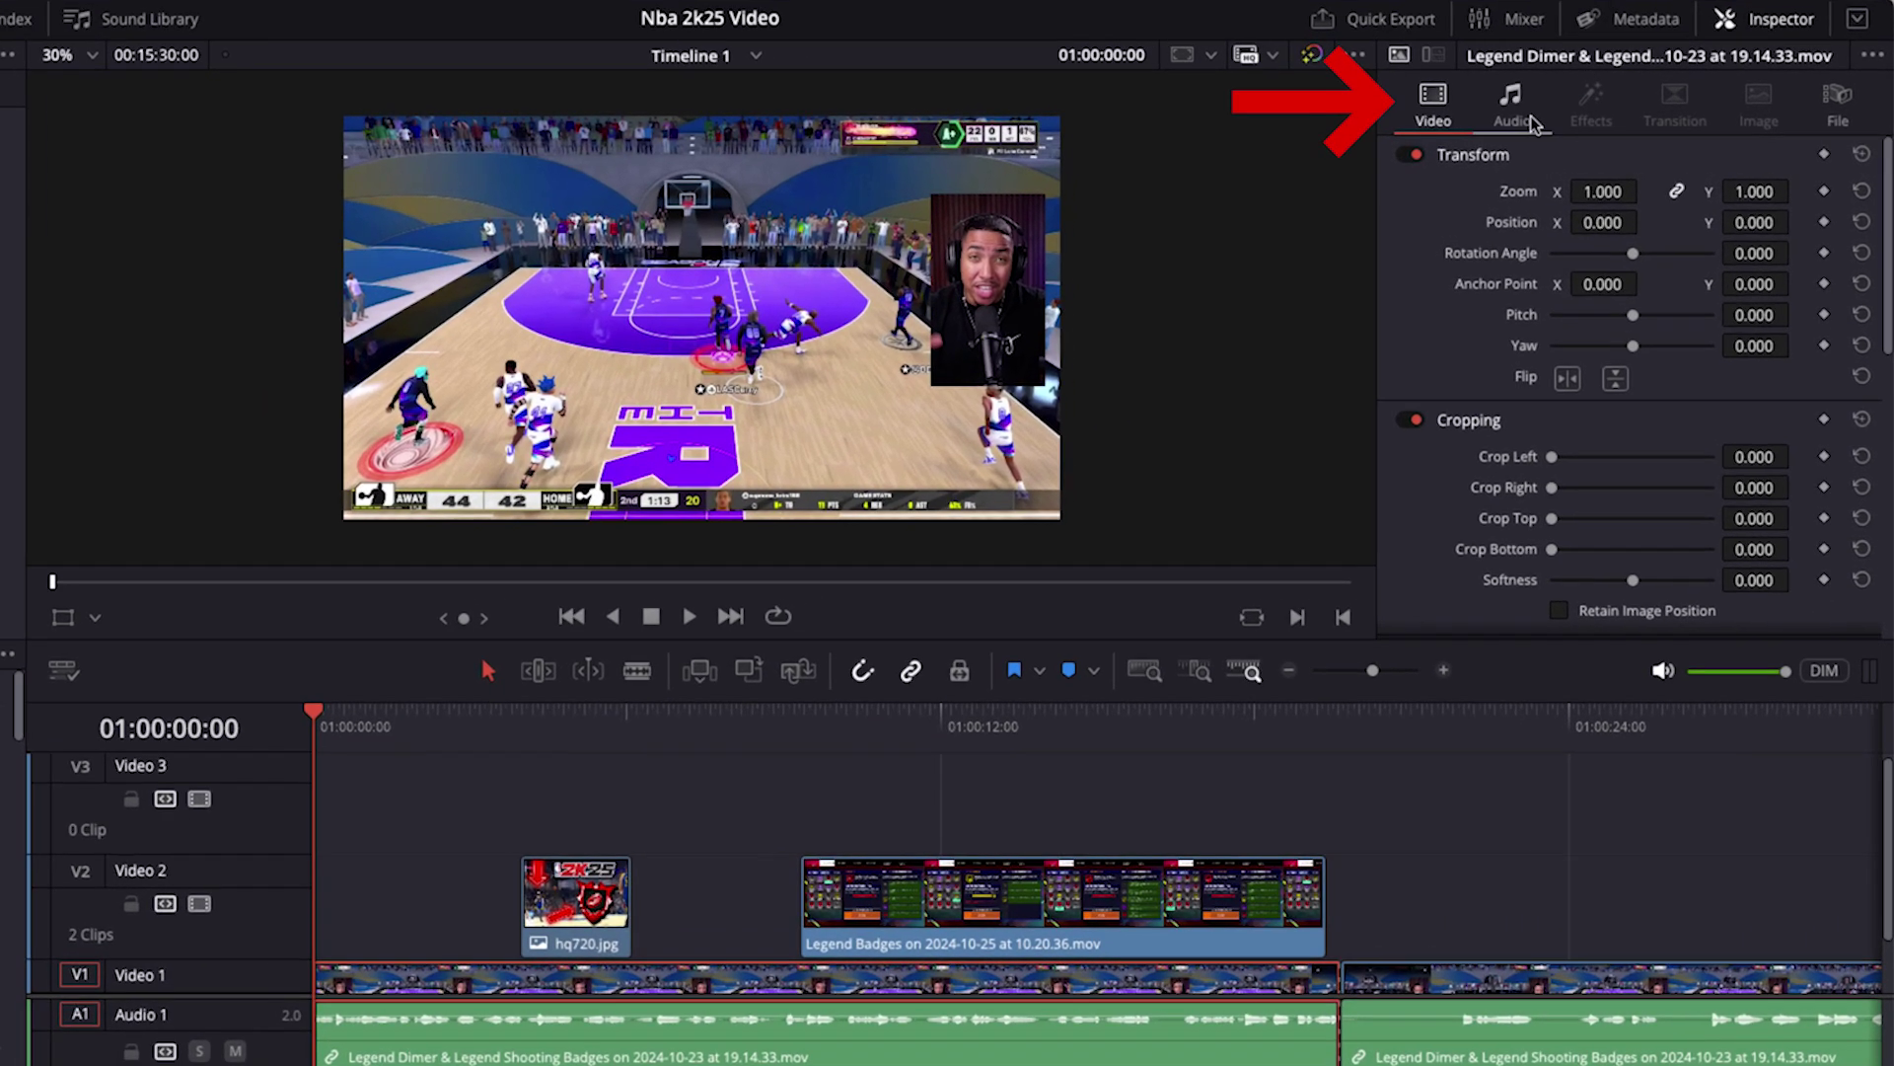
mouse_move(1598, 191)
left_mouse_down()
mouse_move(1667, 191)
mouse_move(1632, 179)
mouse_move(1608, 221)
mouse_move(839, 243)
left_mouse_up()
left_click_drag(1779, 221, 1338, 230)
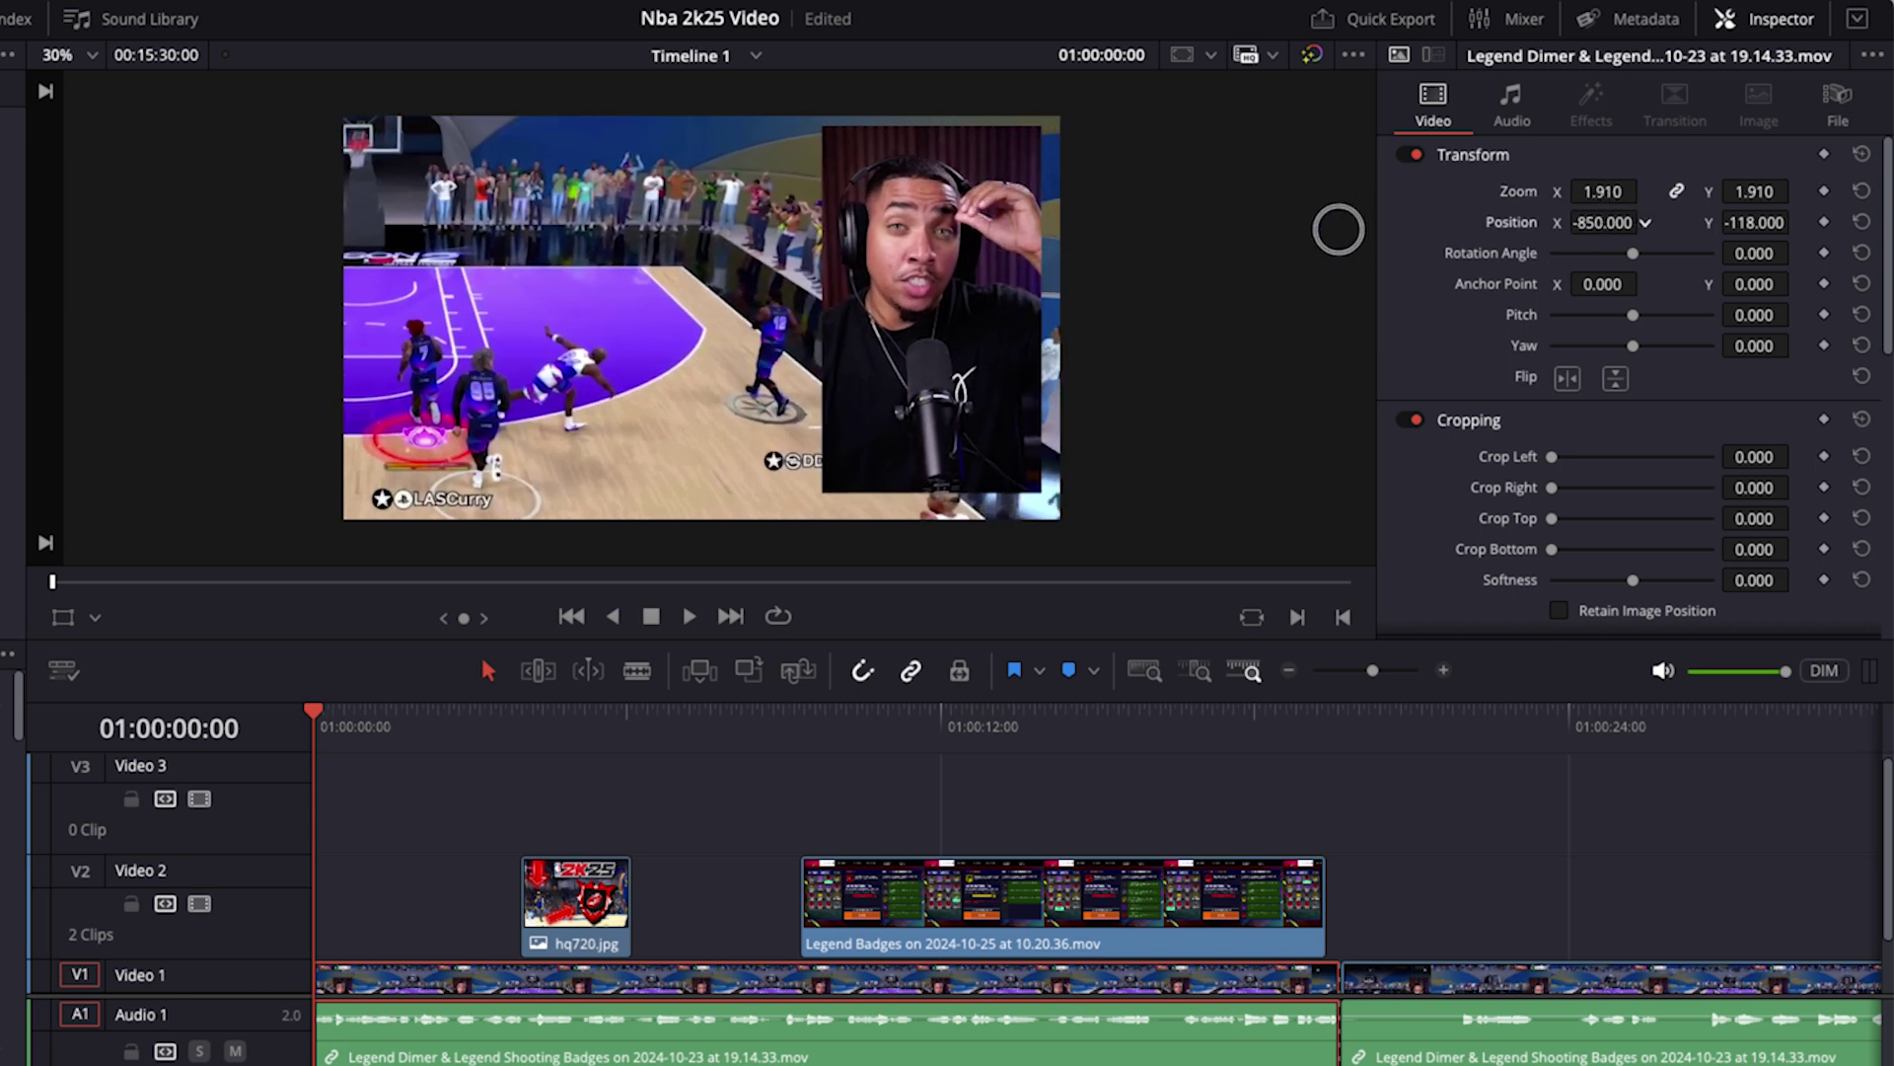
left_click_drag(1724, 226, 1707, 226)
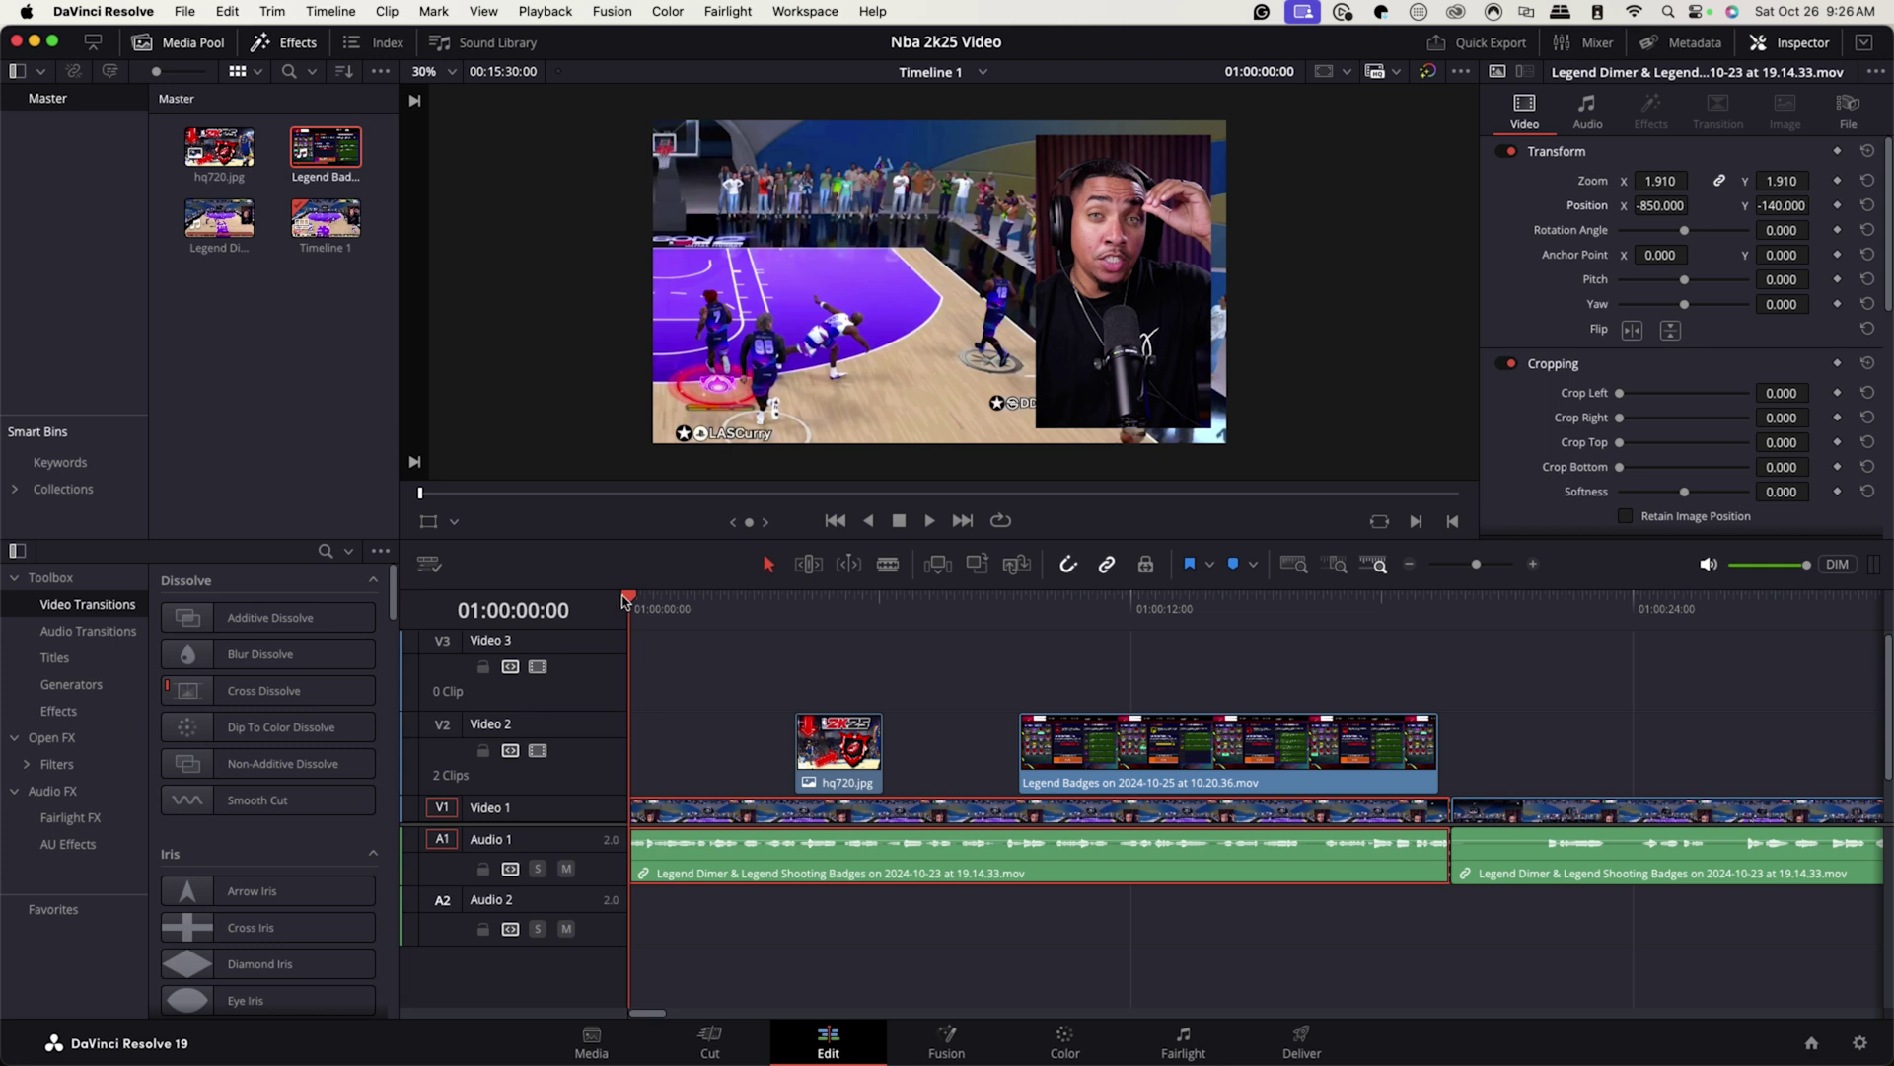
key("space")
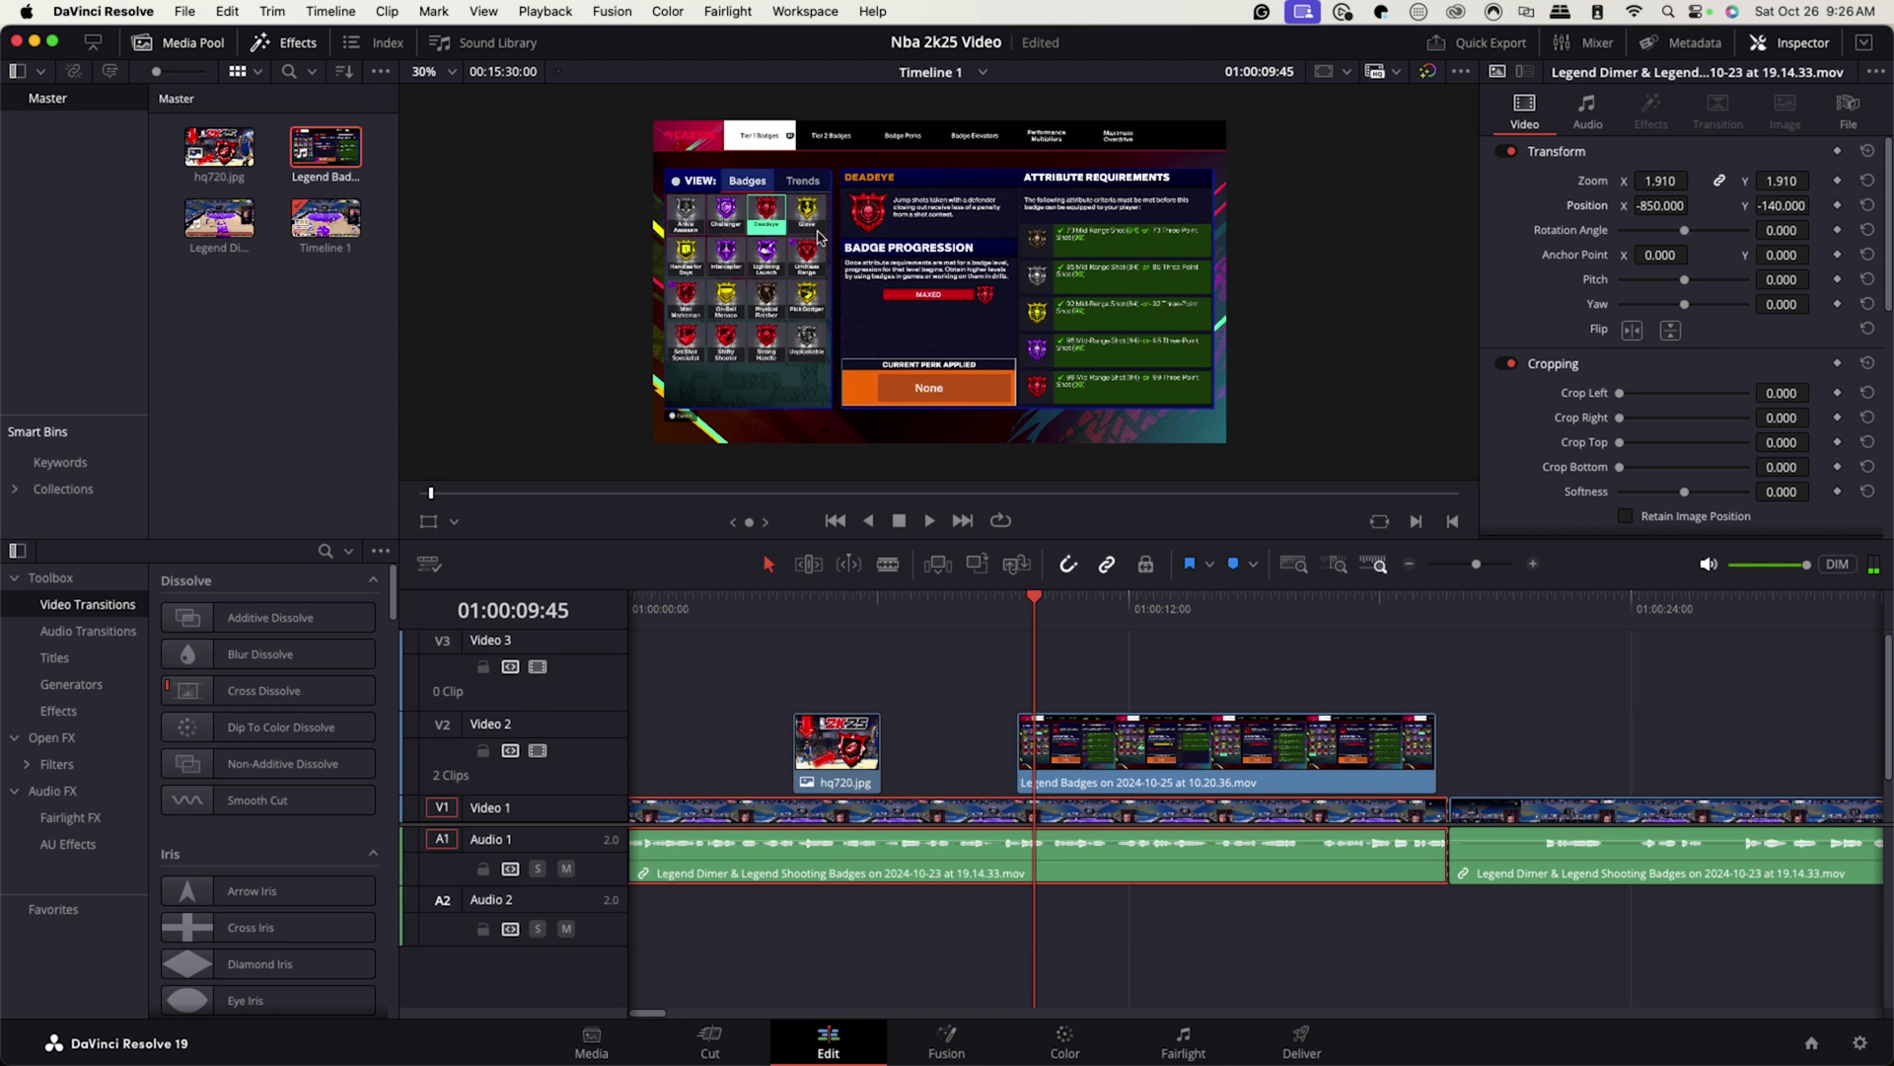
Step: Set the Legend Badges clip's zoom to 1.410 and Position X to 366, and play through it to 01:00:20:16
left_click(1104, 747)
left_click_drag(1653, 180, 1090, 529)
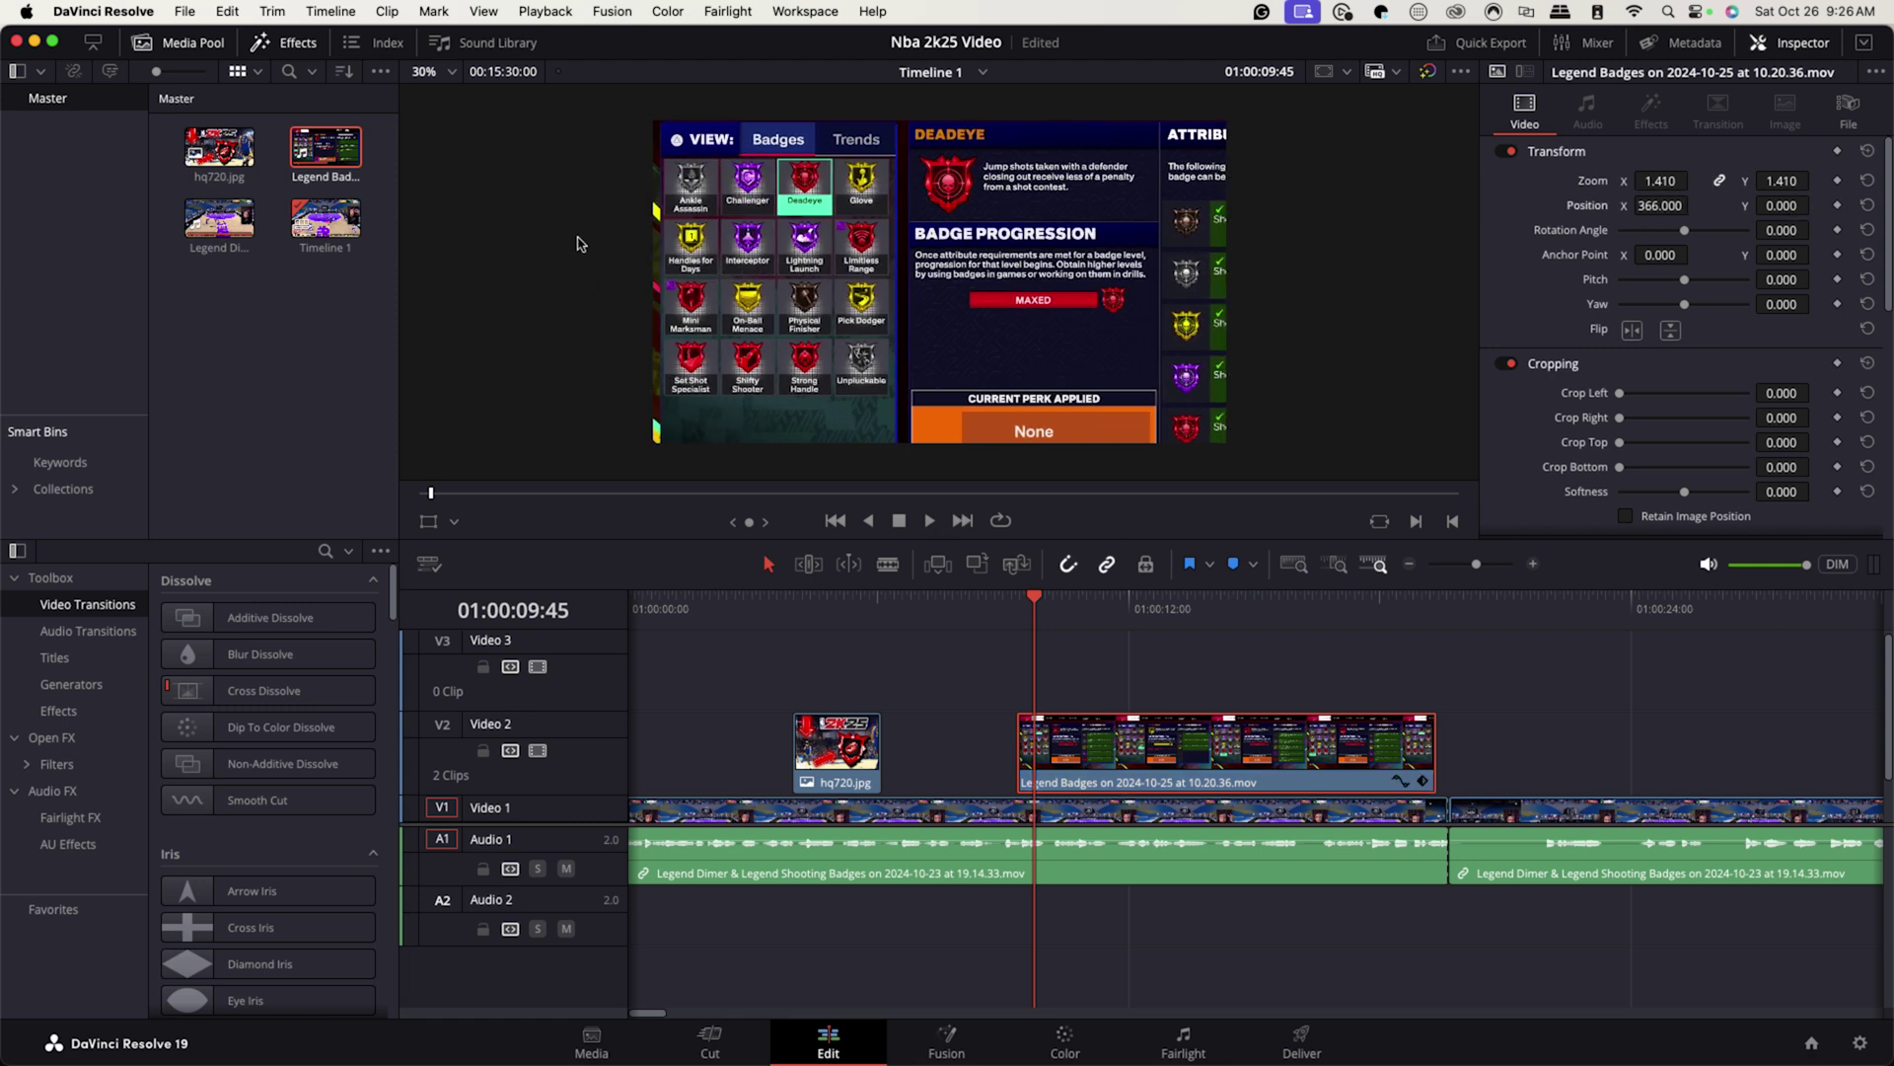
left_click_drag(1034, 604, 1001, 605)
key("space")
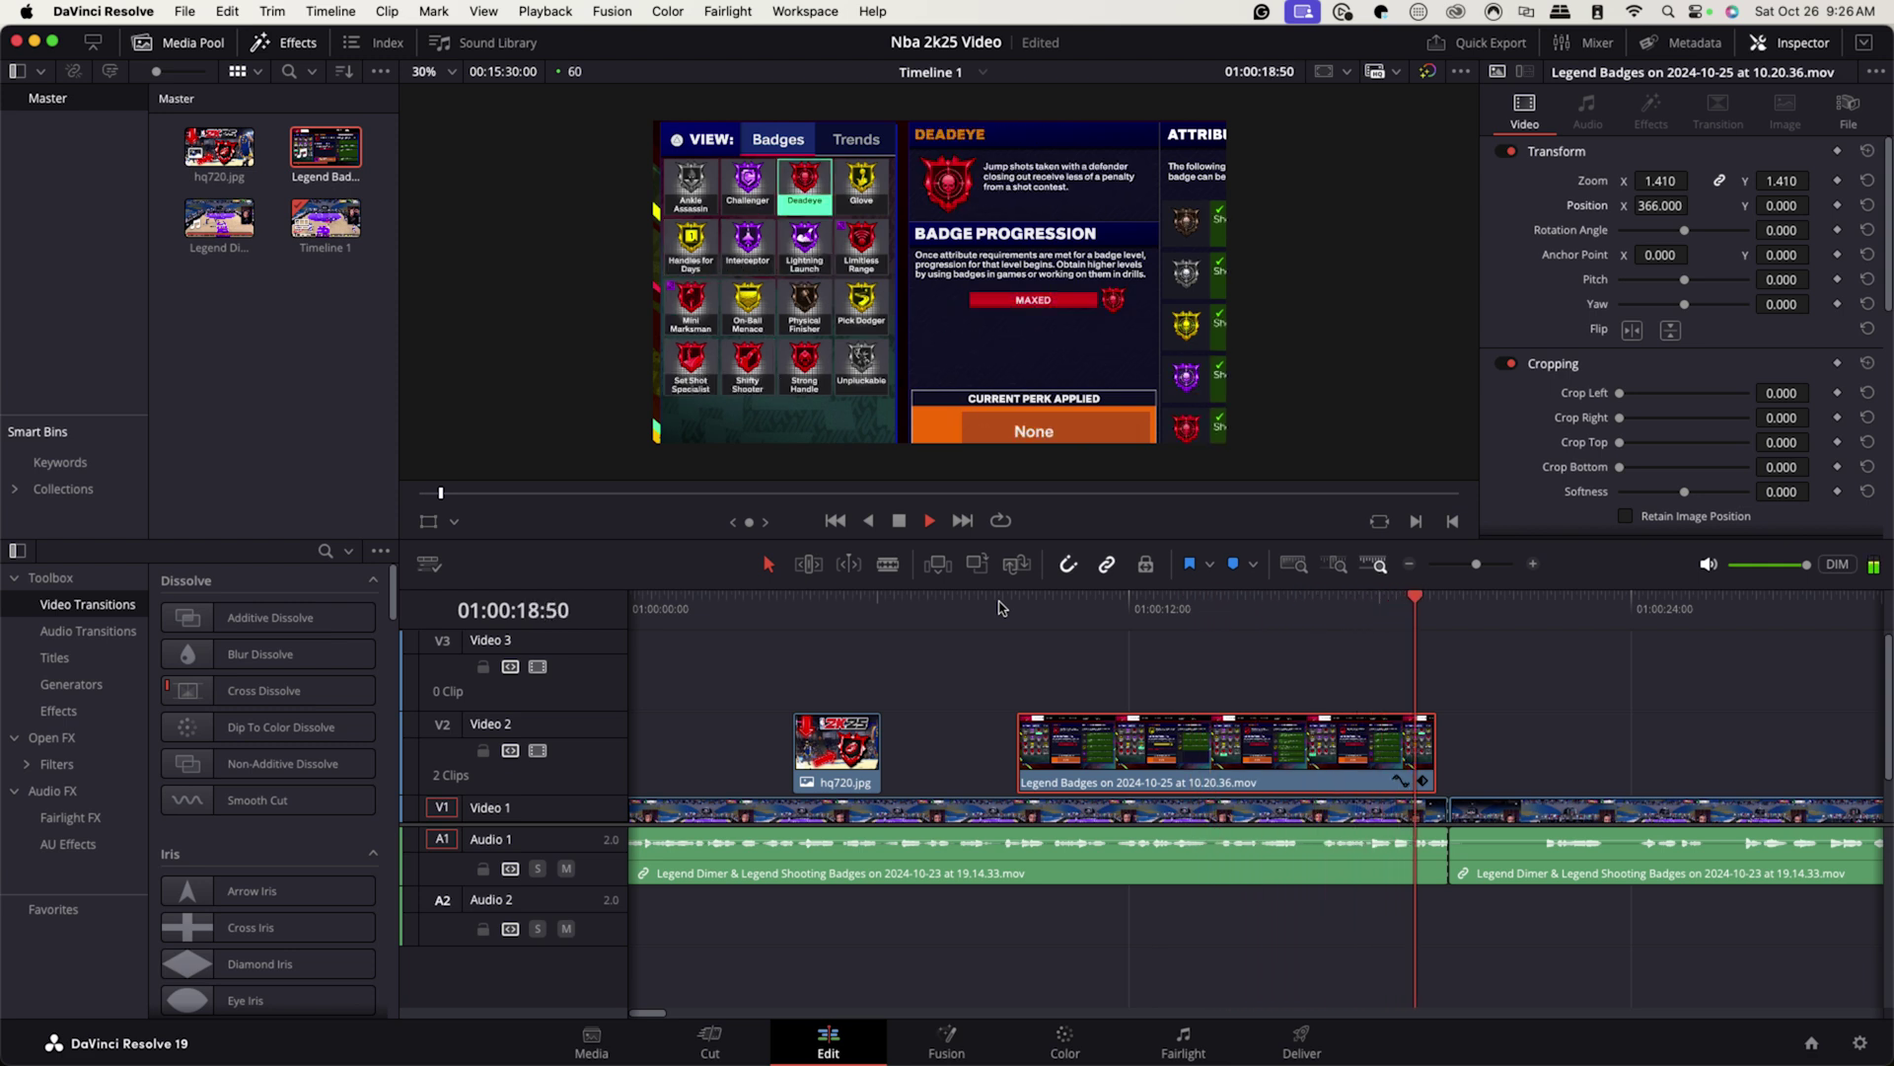
key("space")
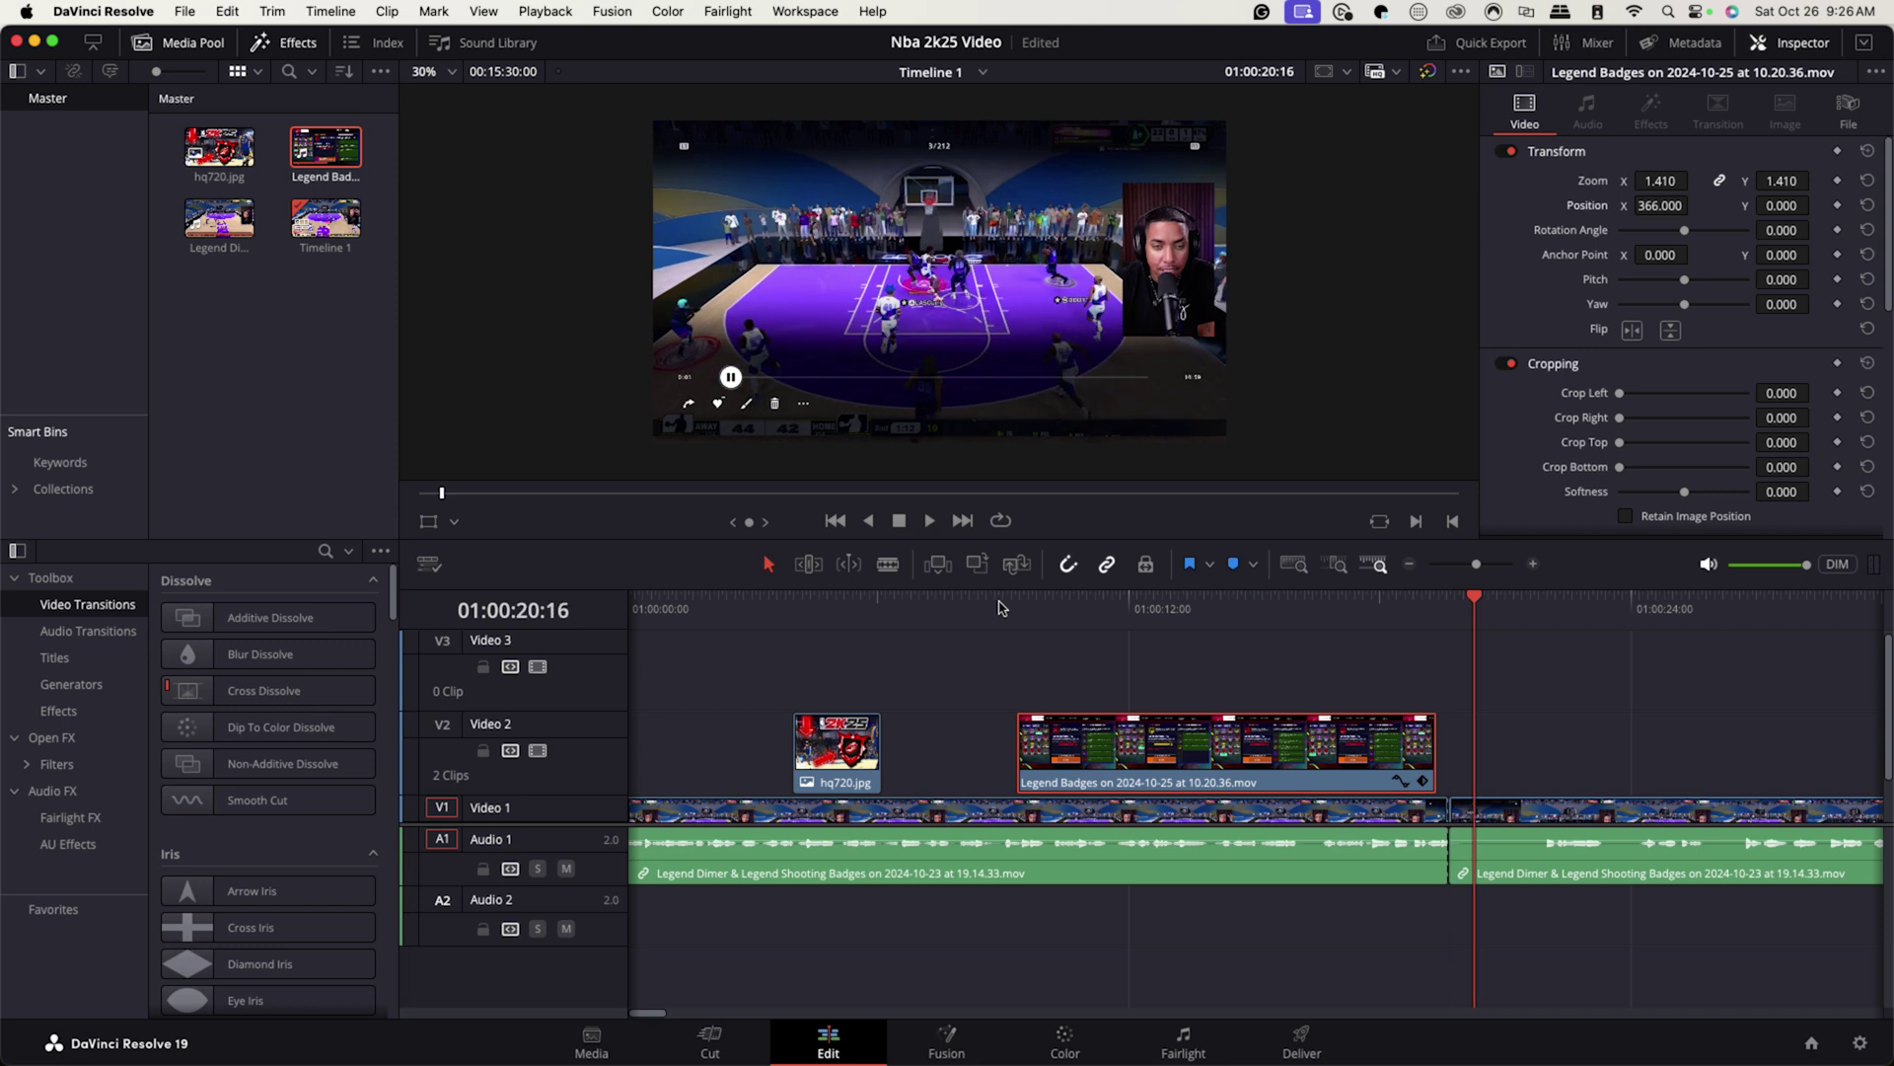
Step: Split the main gameplay clip at 01:00:22:00, and remove the short section between the two cuts, closing the gap
key("space")
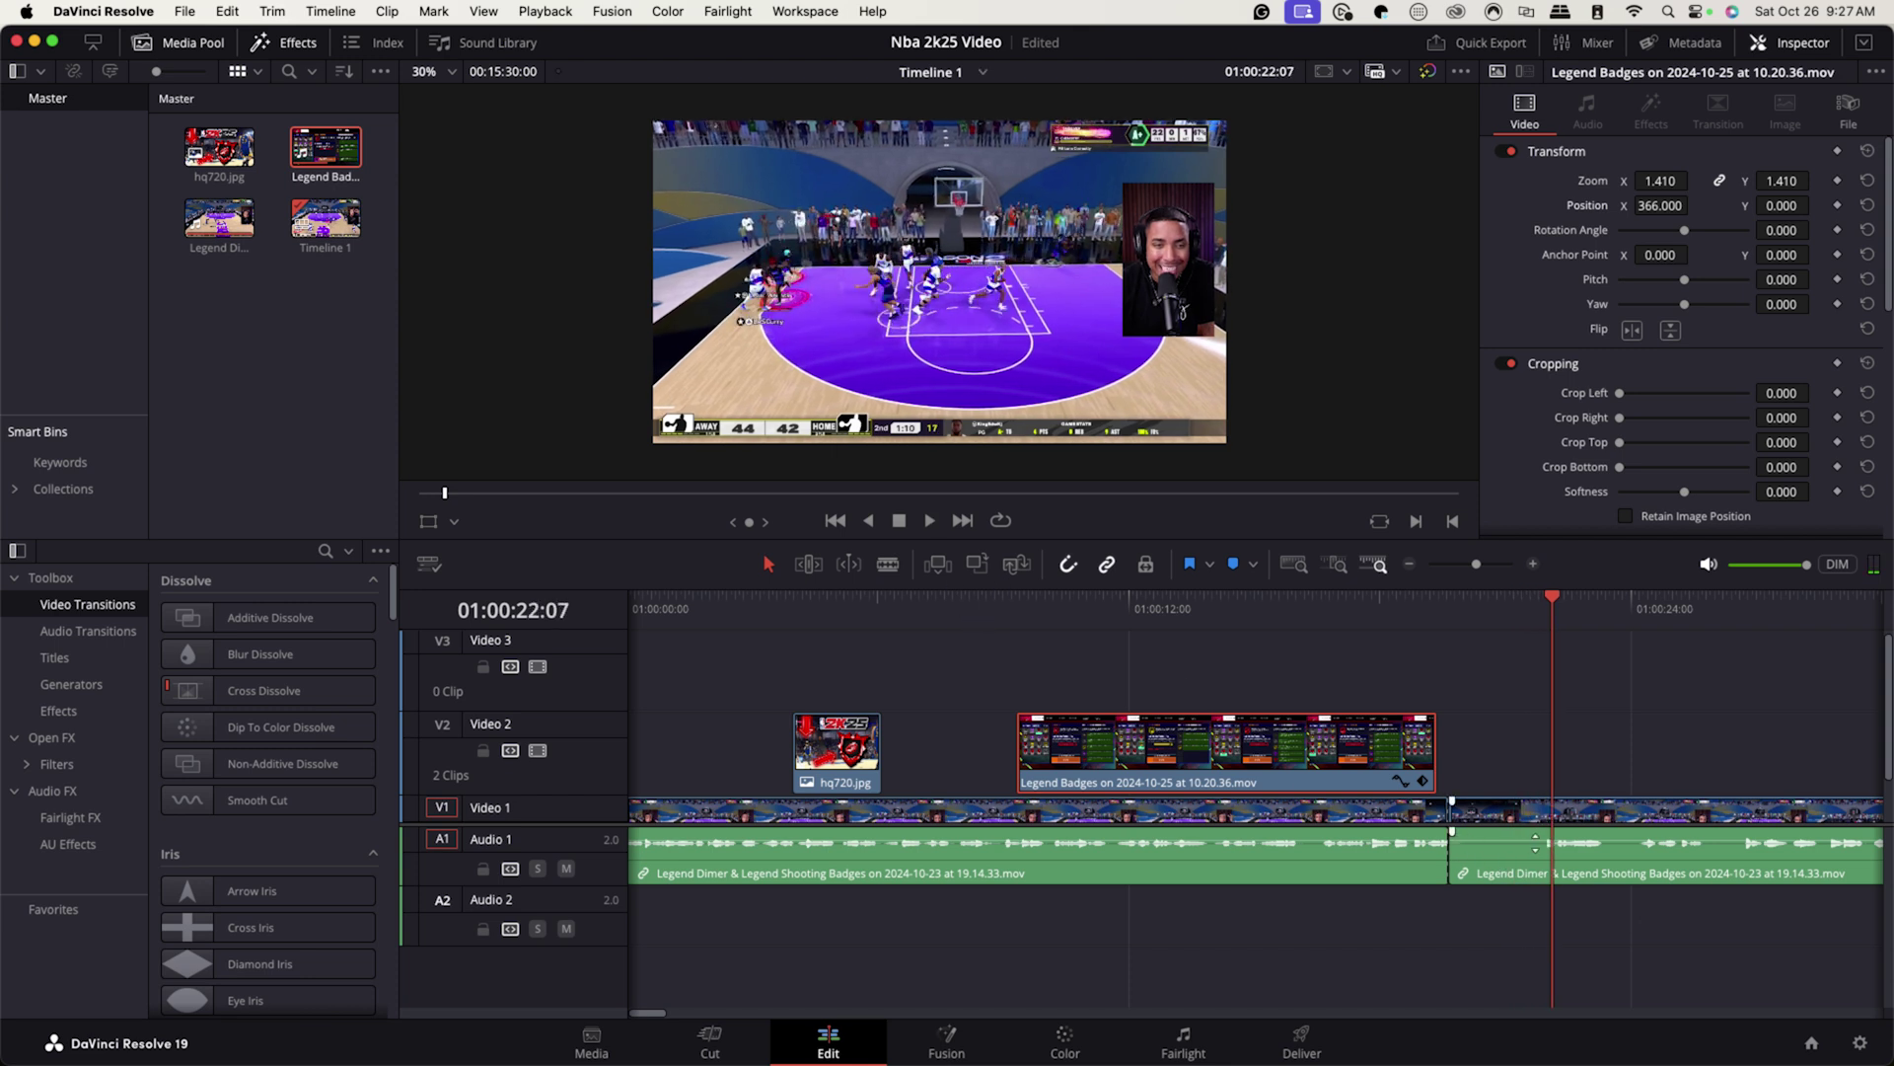
left_click(893, 568)
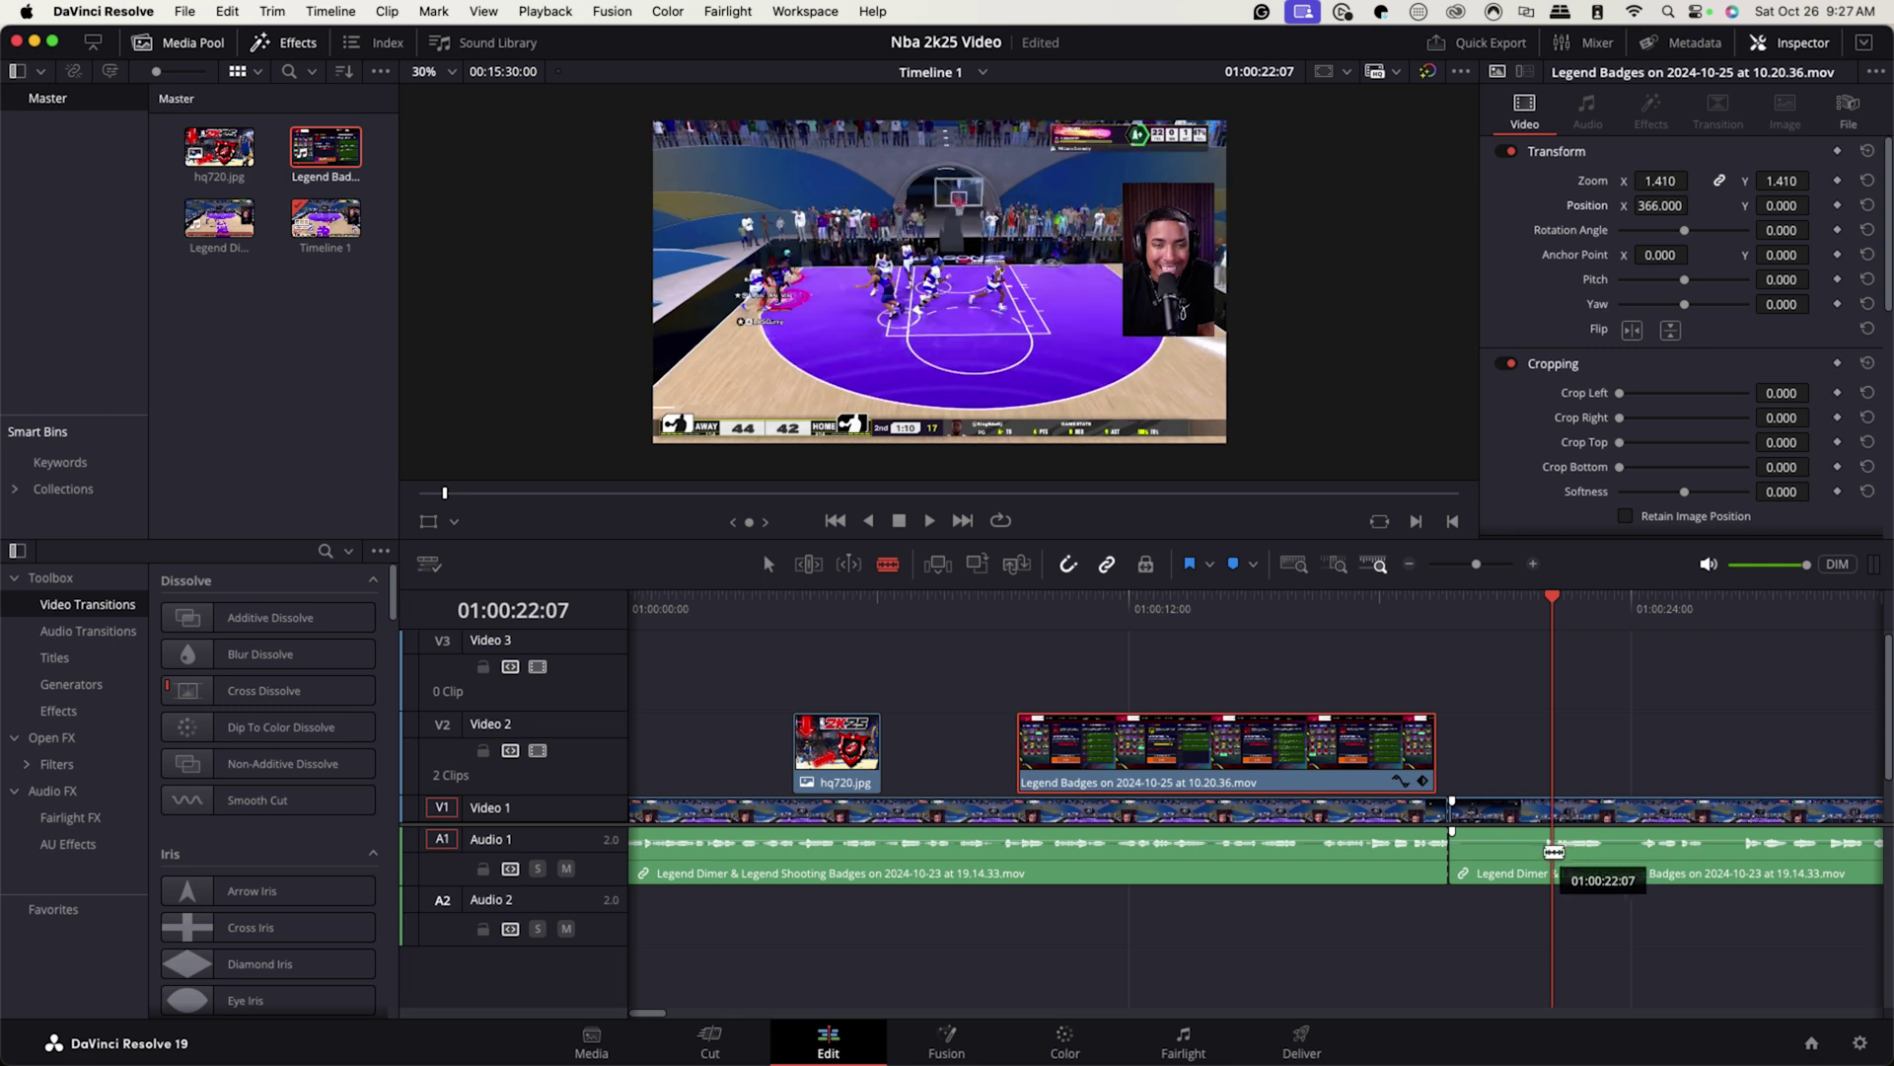
left_click(1548, 600)
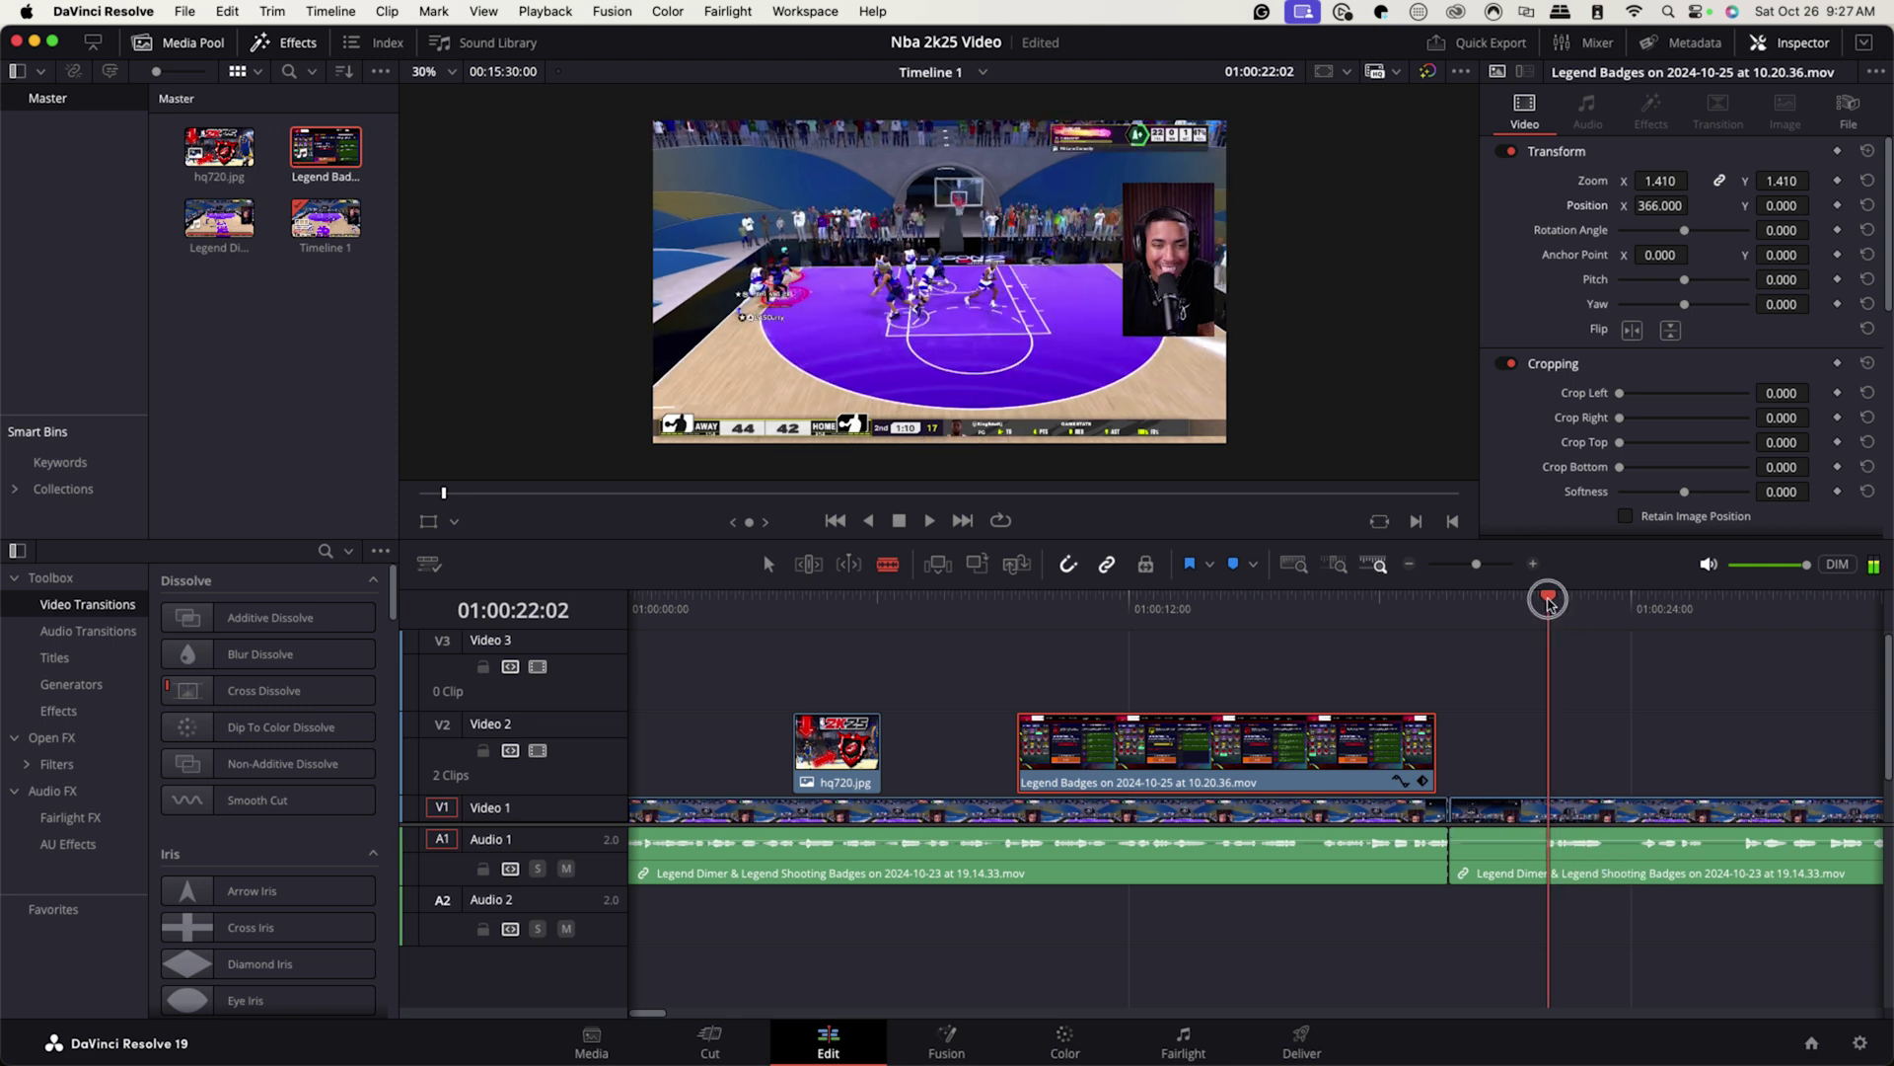
left_click(1547, 841)
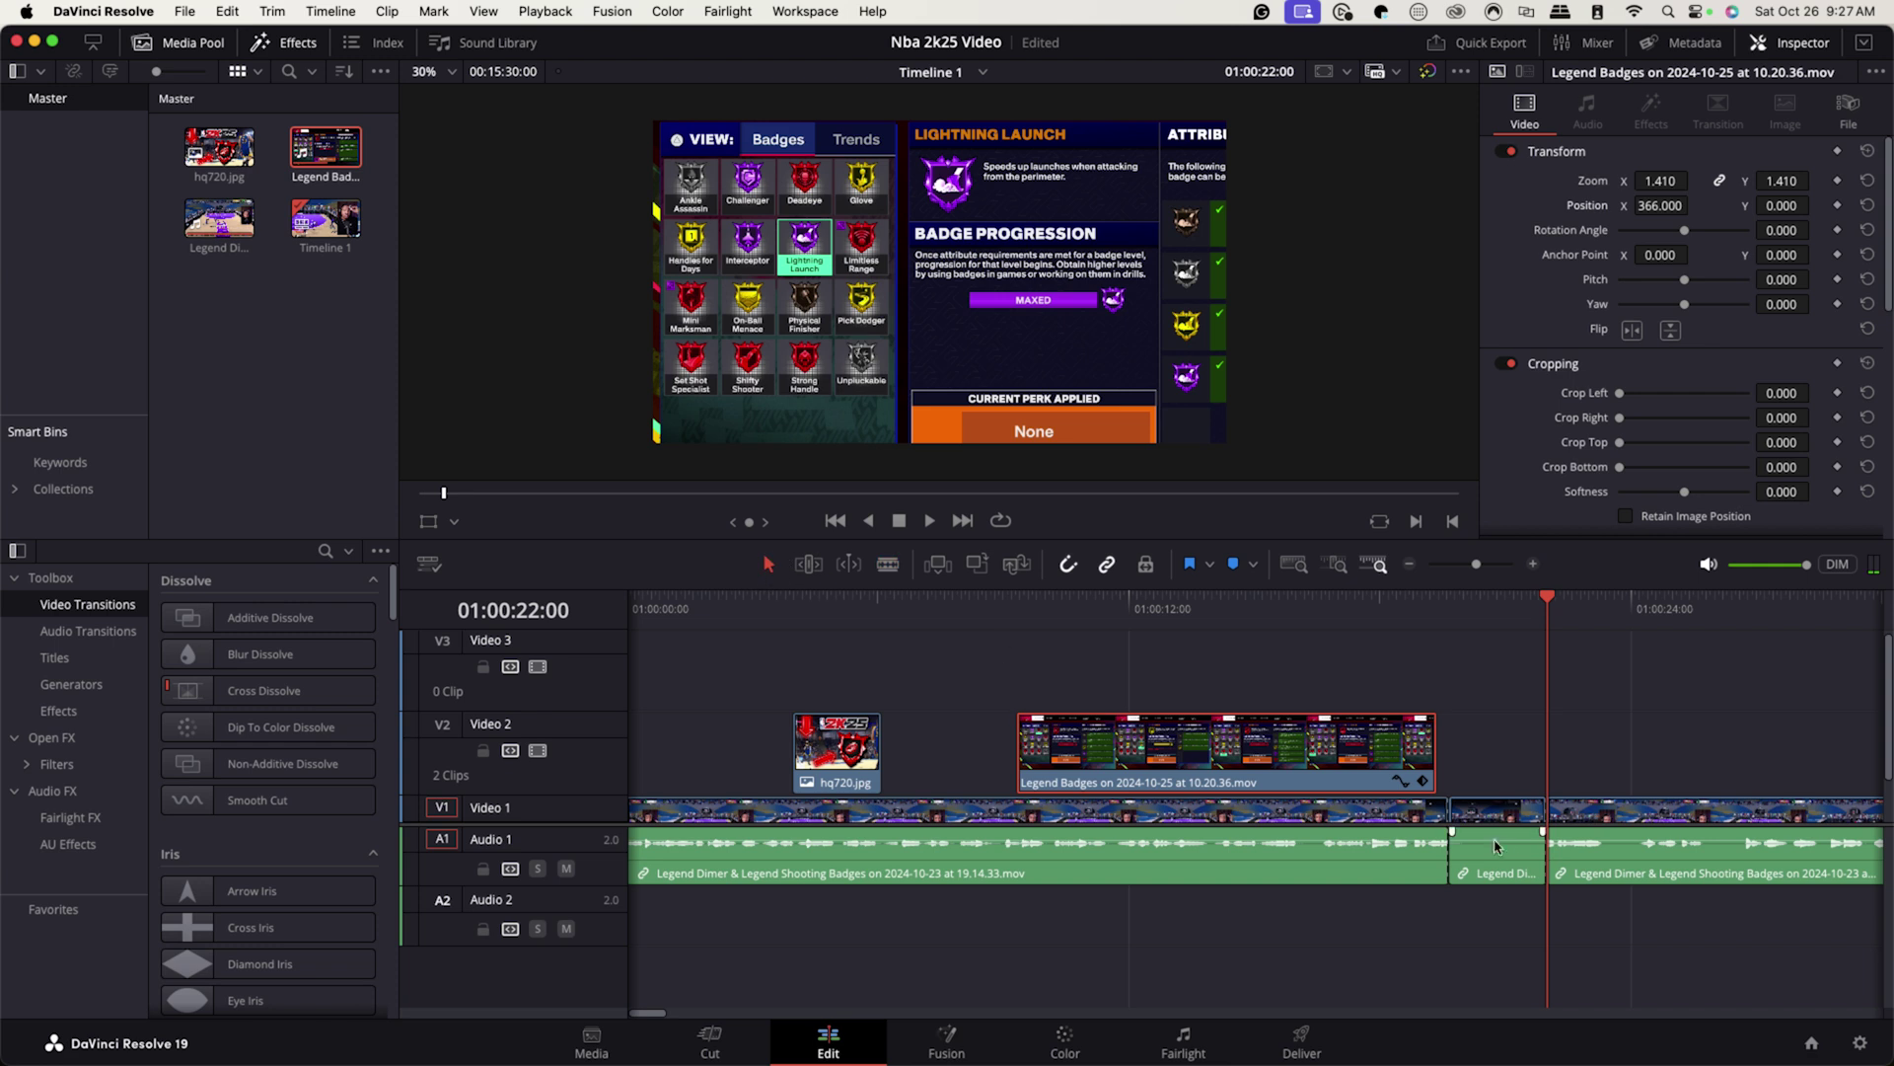
left_click_drag(1593, 824, 1497, 820)
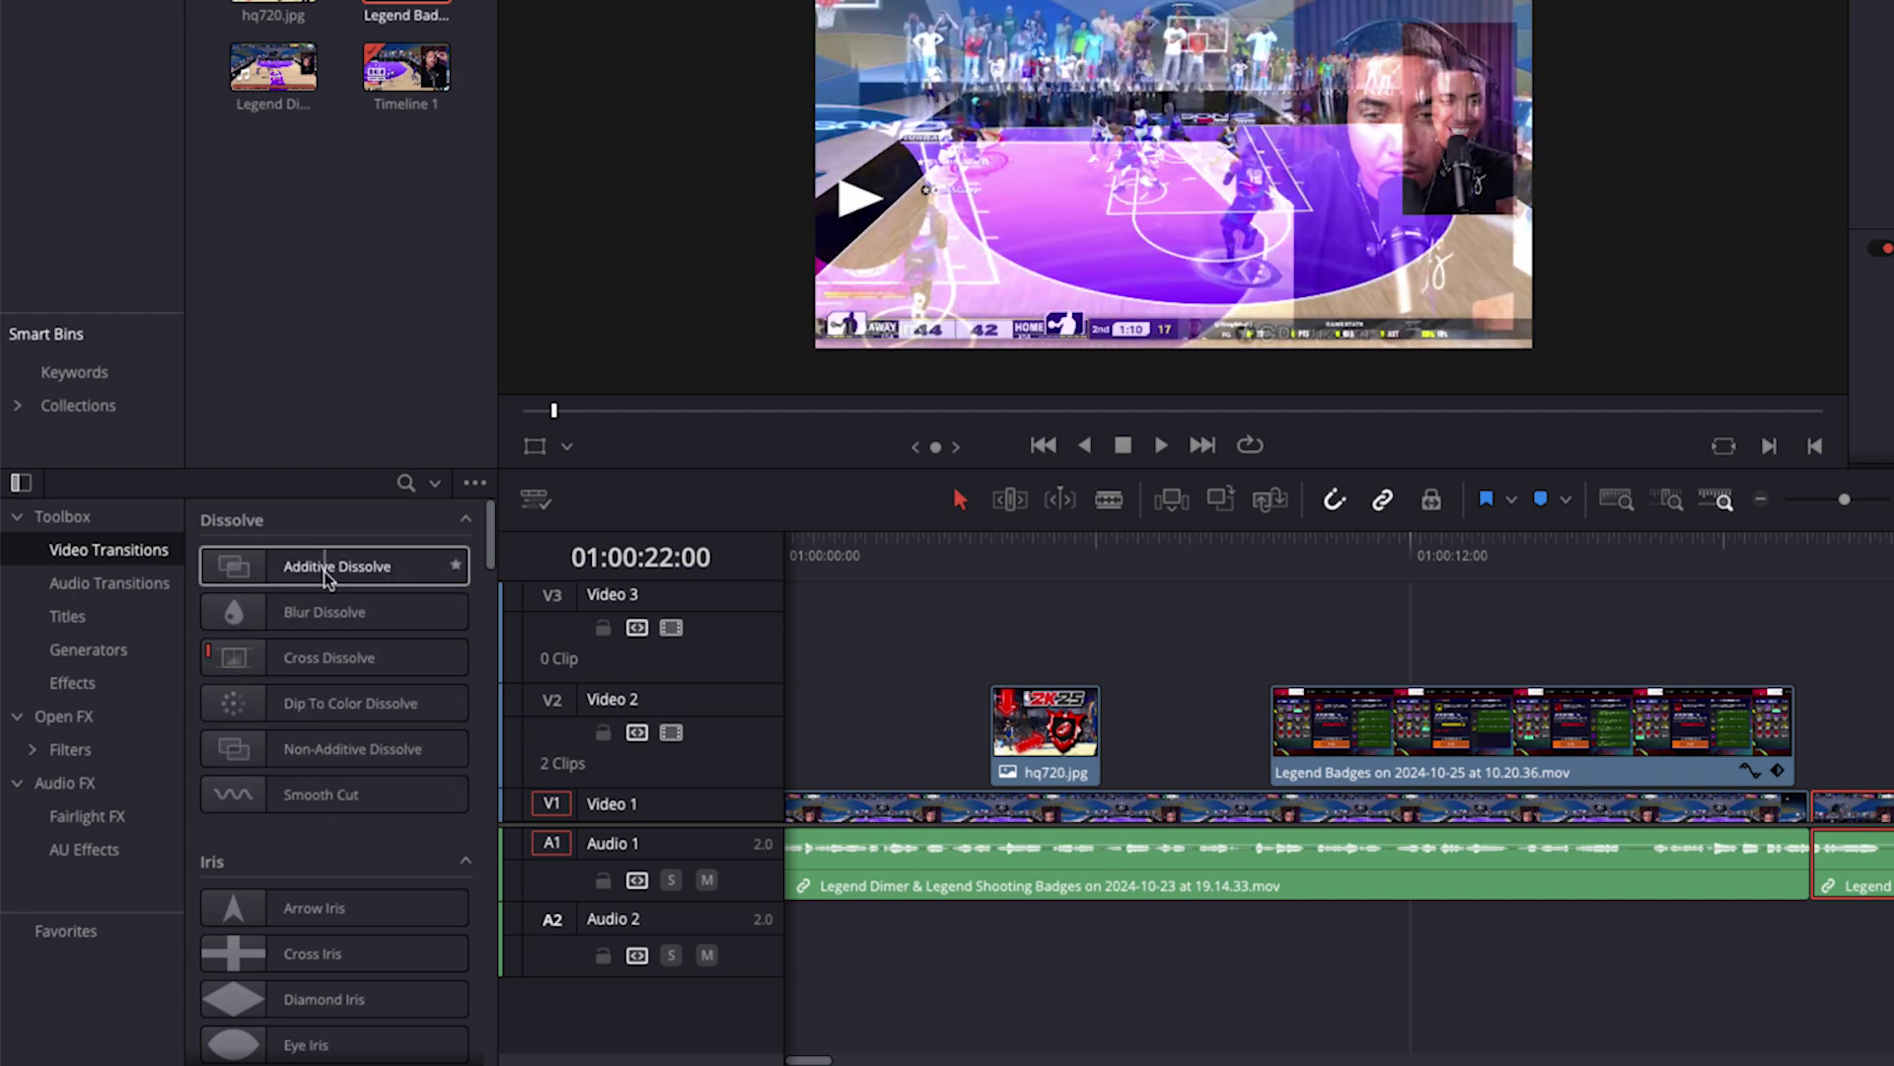
Step: Add an Additive Dissolve transition at the cut between the two Video 1 segments and play across it to 01:00:20:41
left_click_drag(323, 578, 1794, 838)
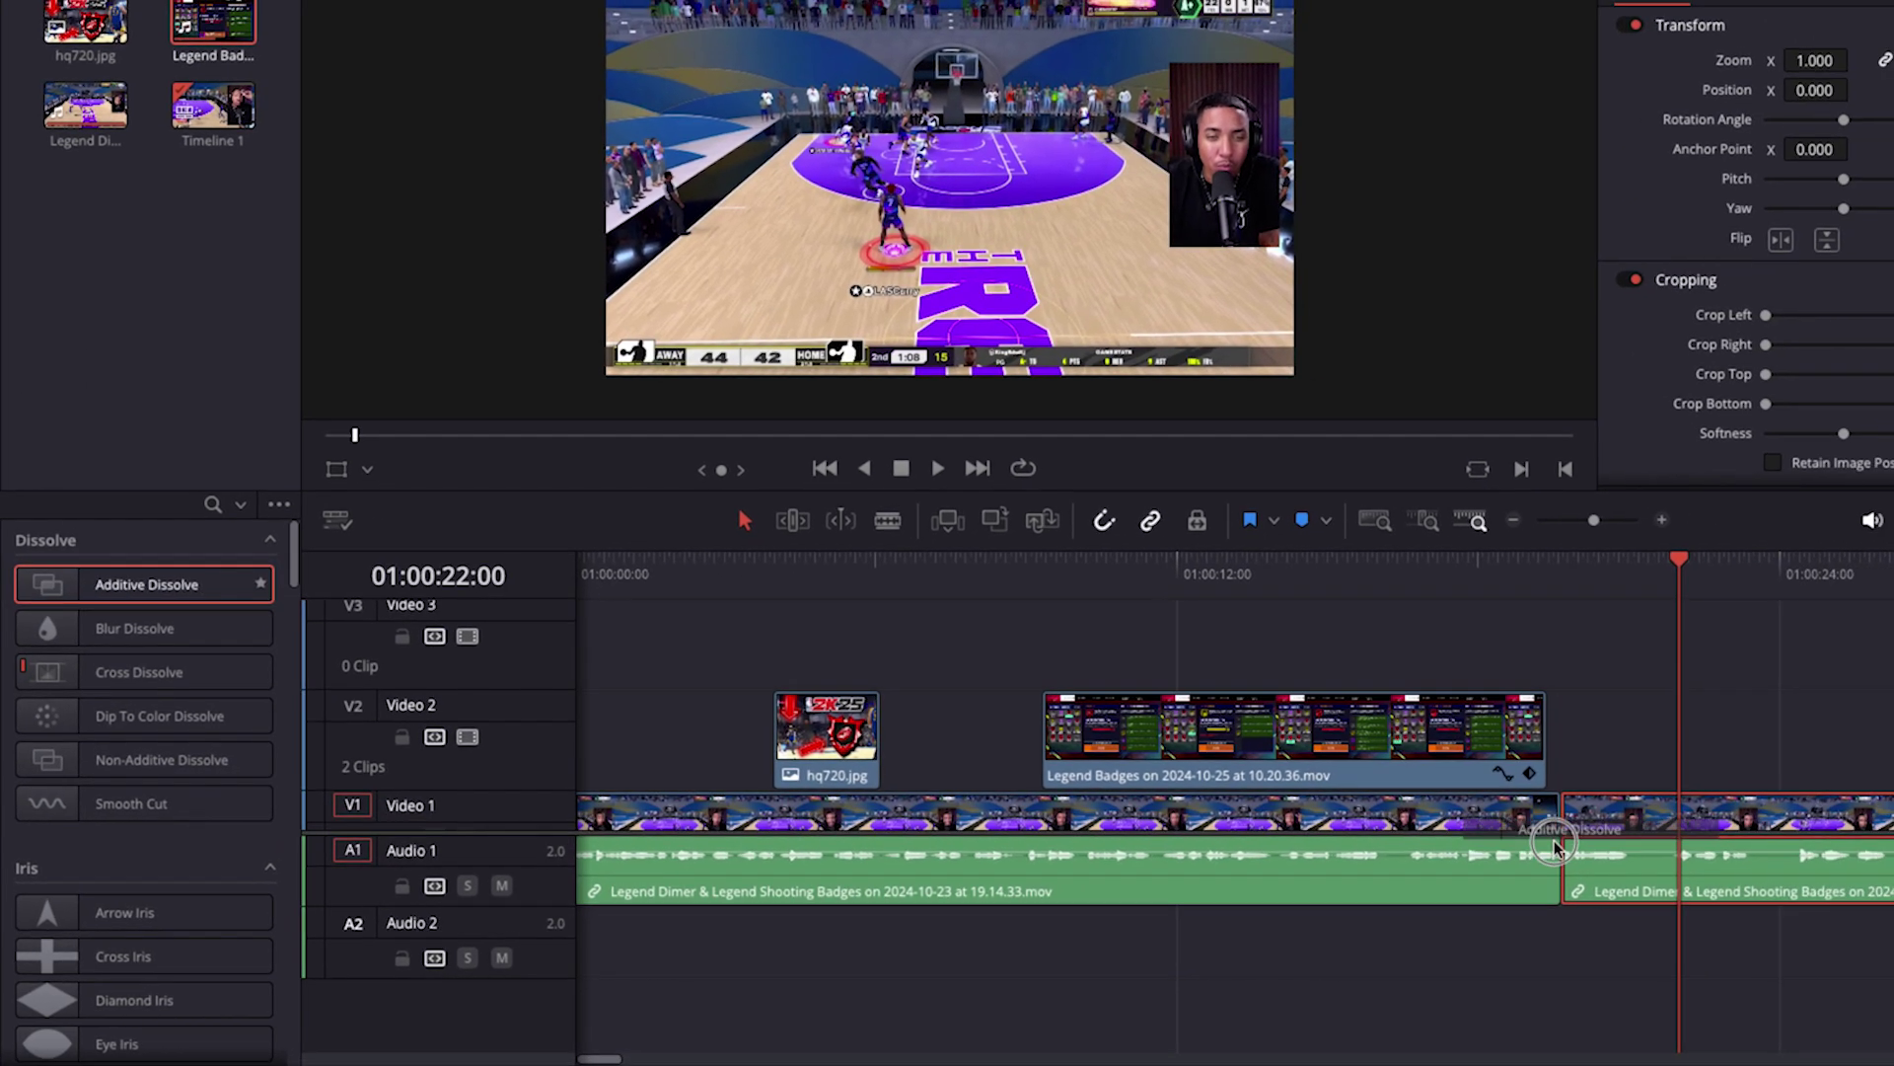
left_click_drag(1554, 845, 1559, 837)
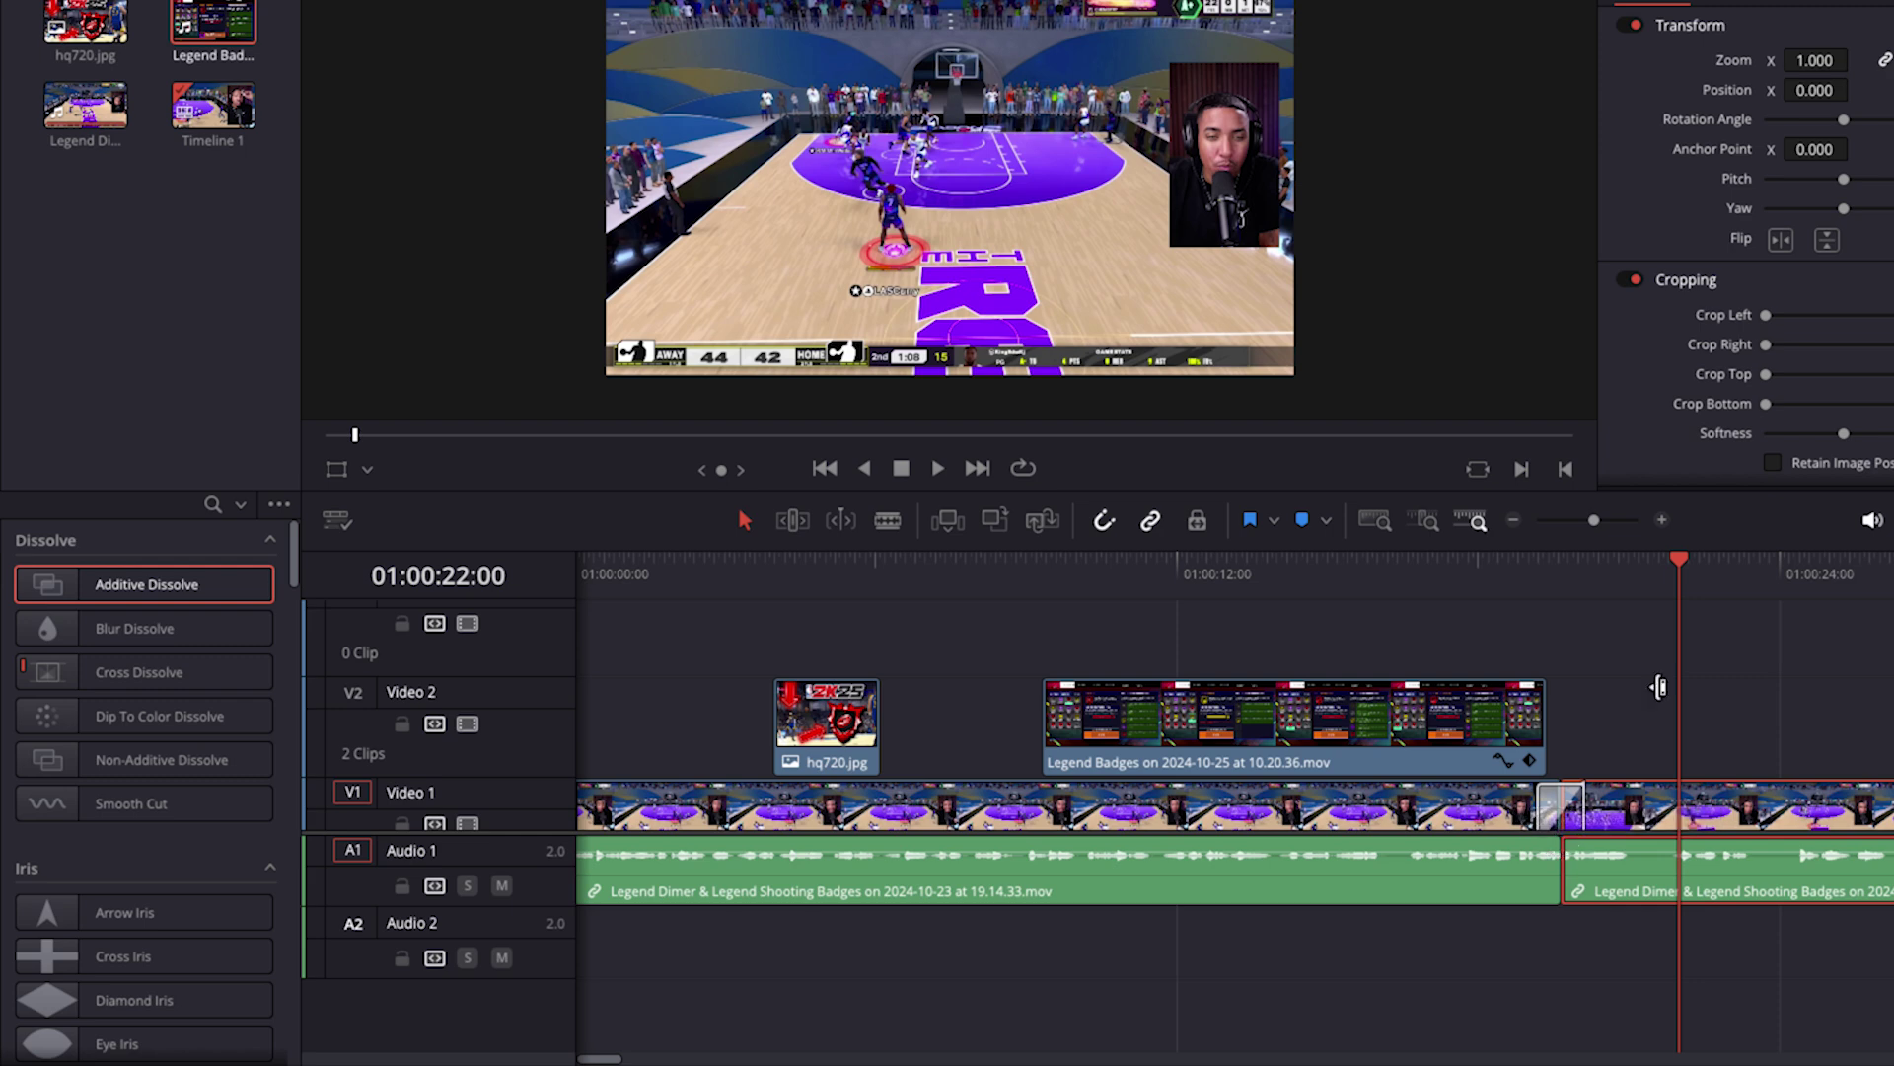
left_click(1463, 560)
key("space")
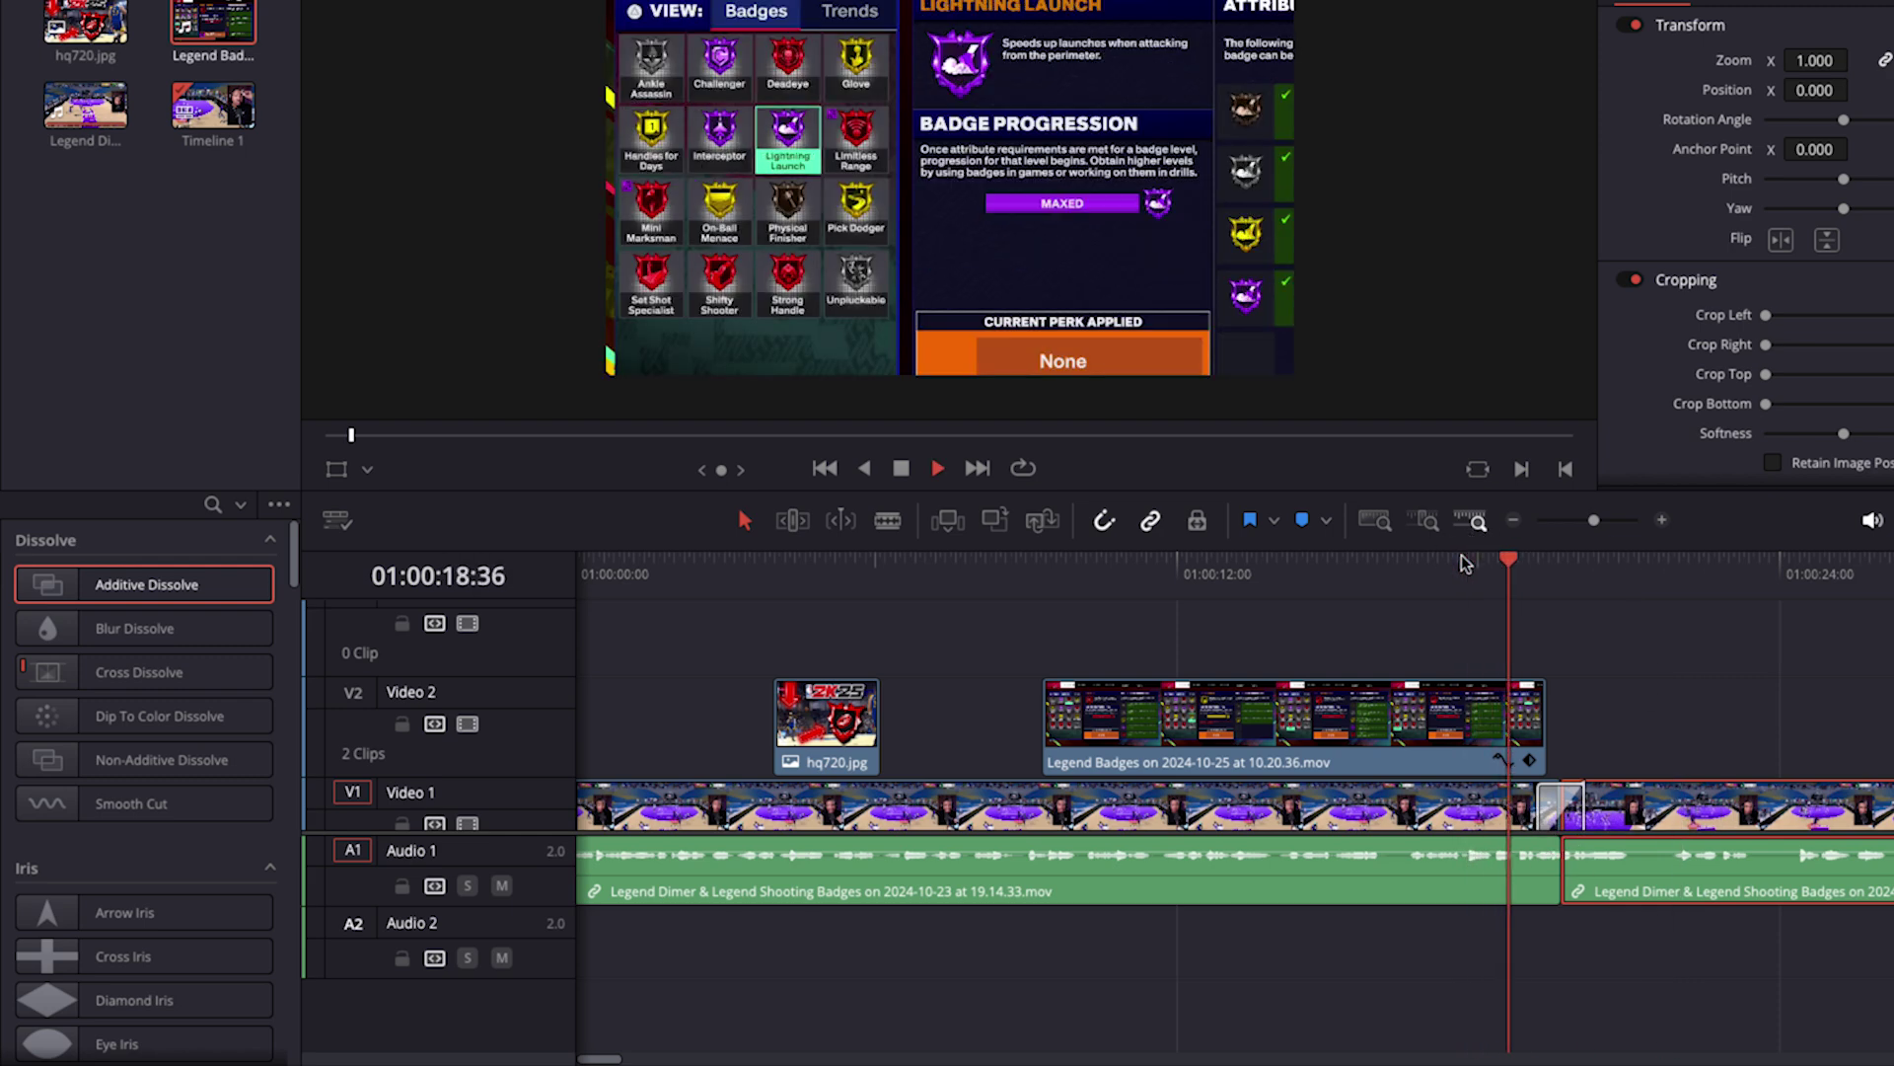
key("space")
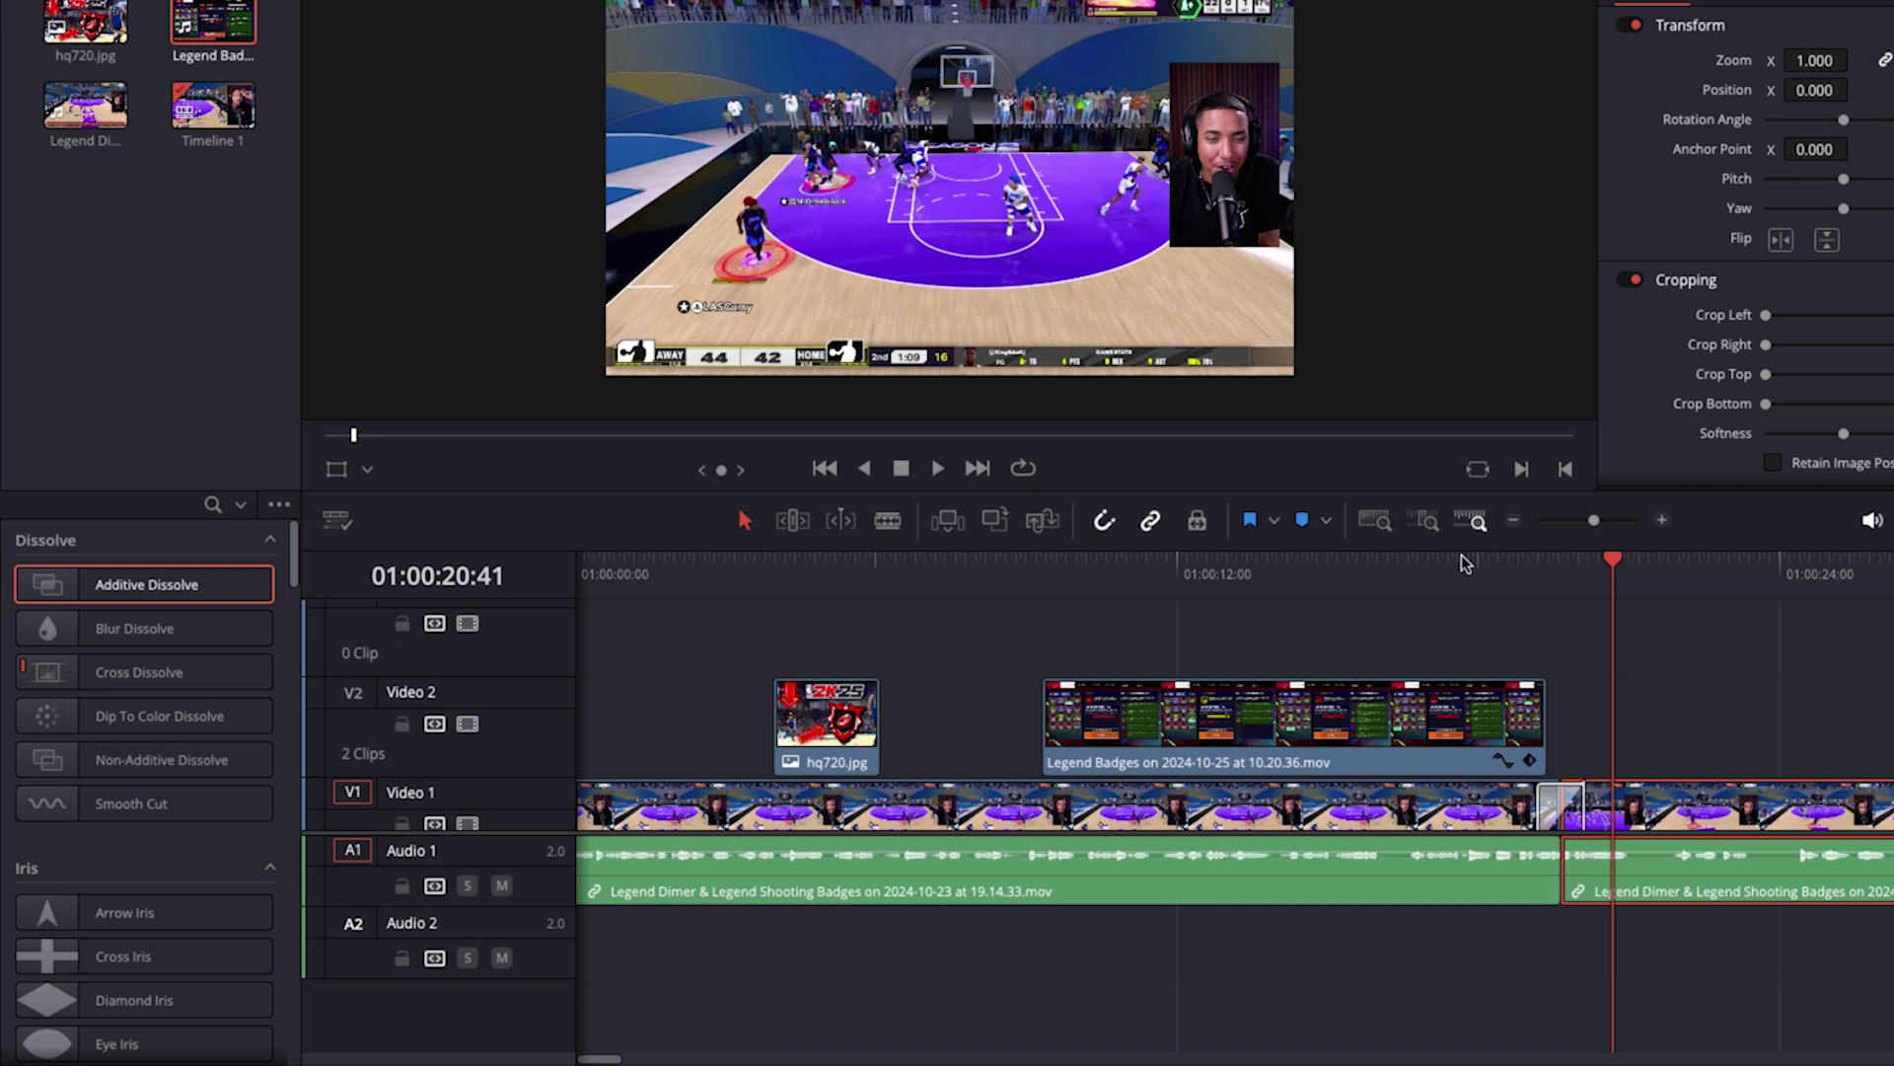
scroll(74, 832, "down", 10)
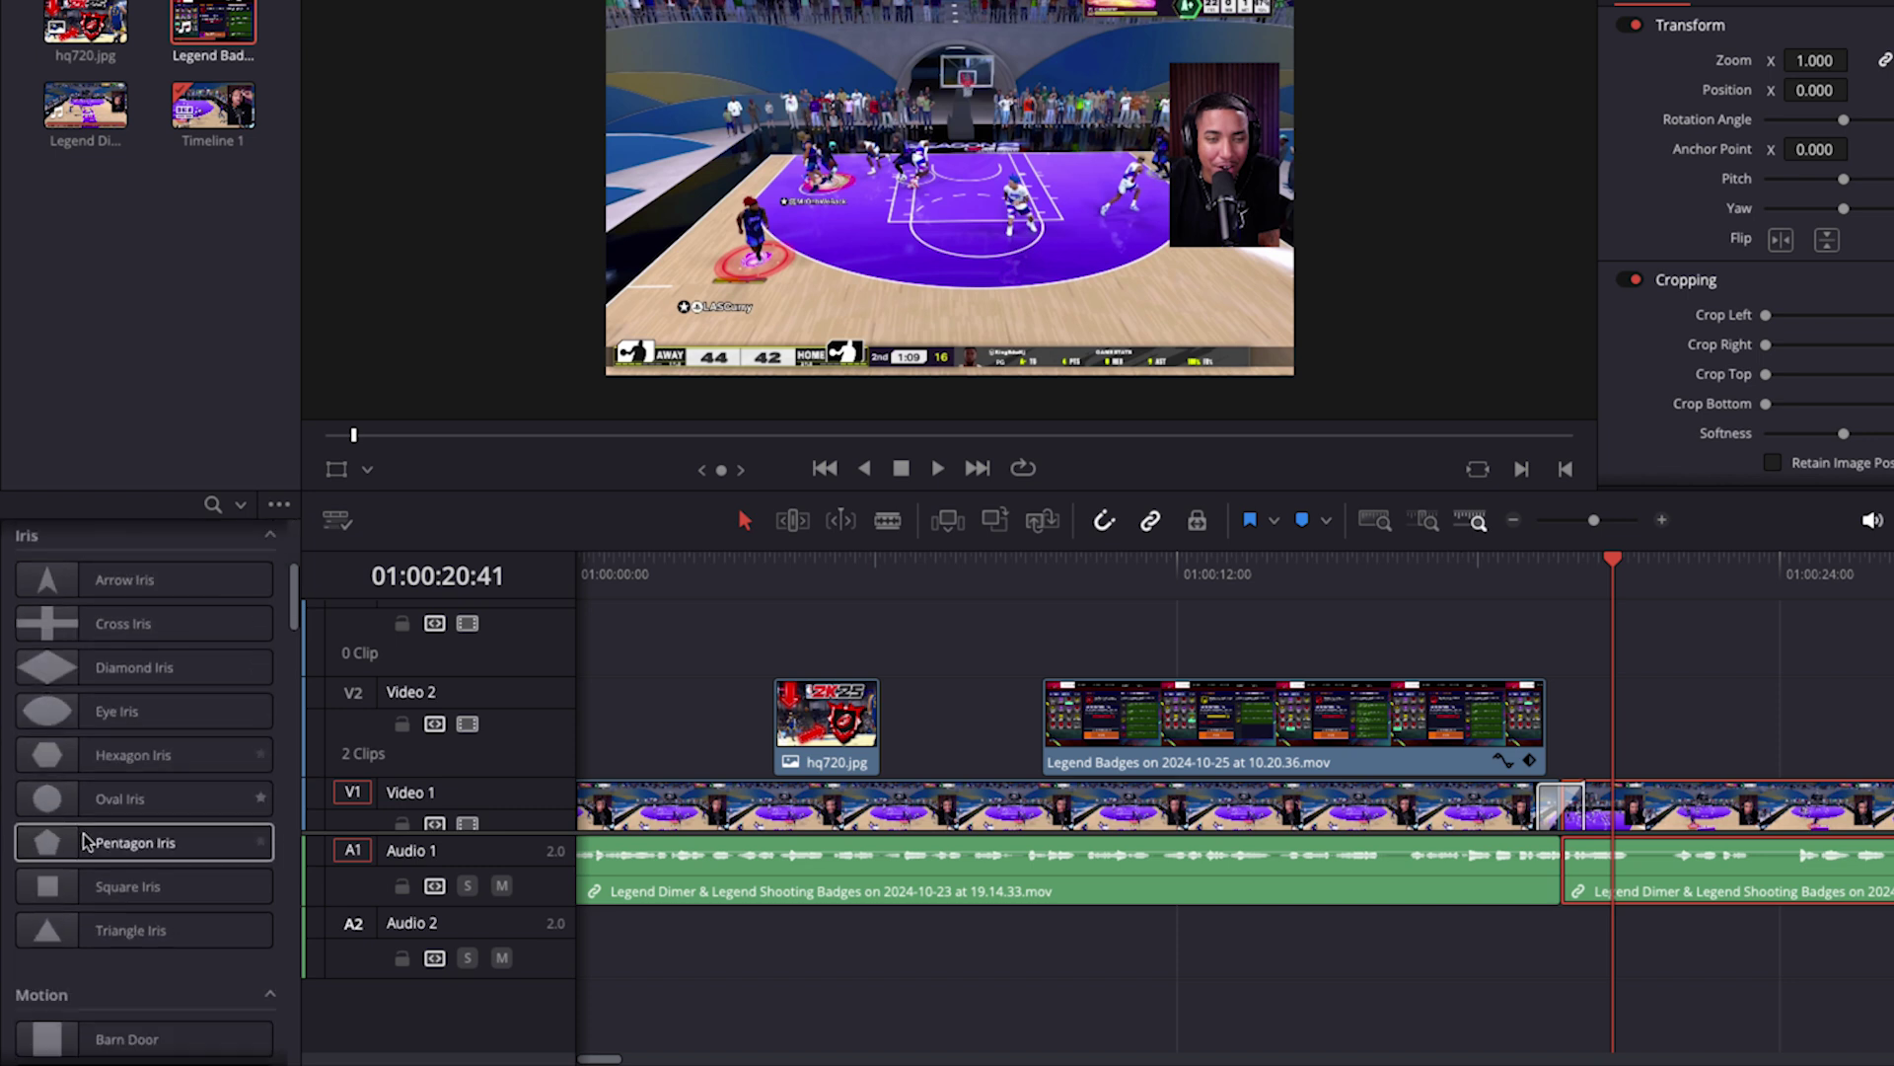
scroll(89, 839, "up", 6)
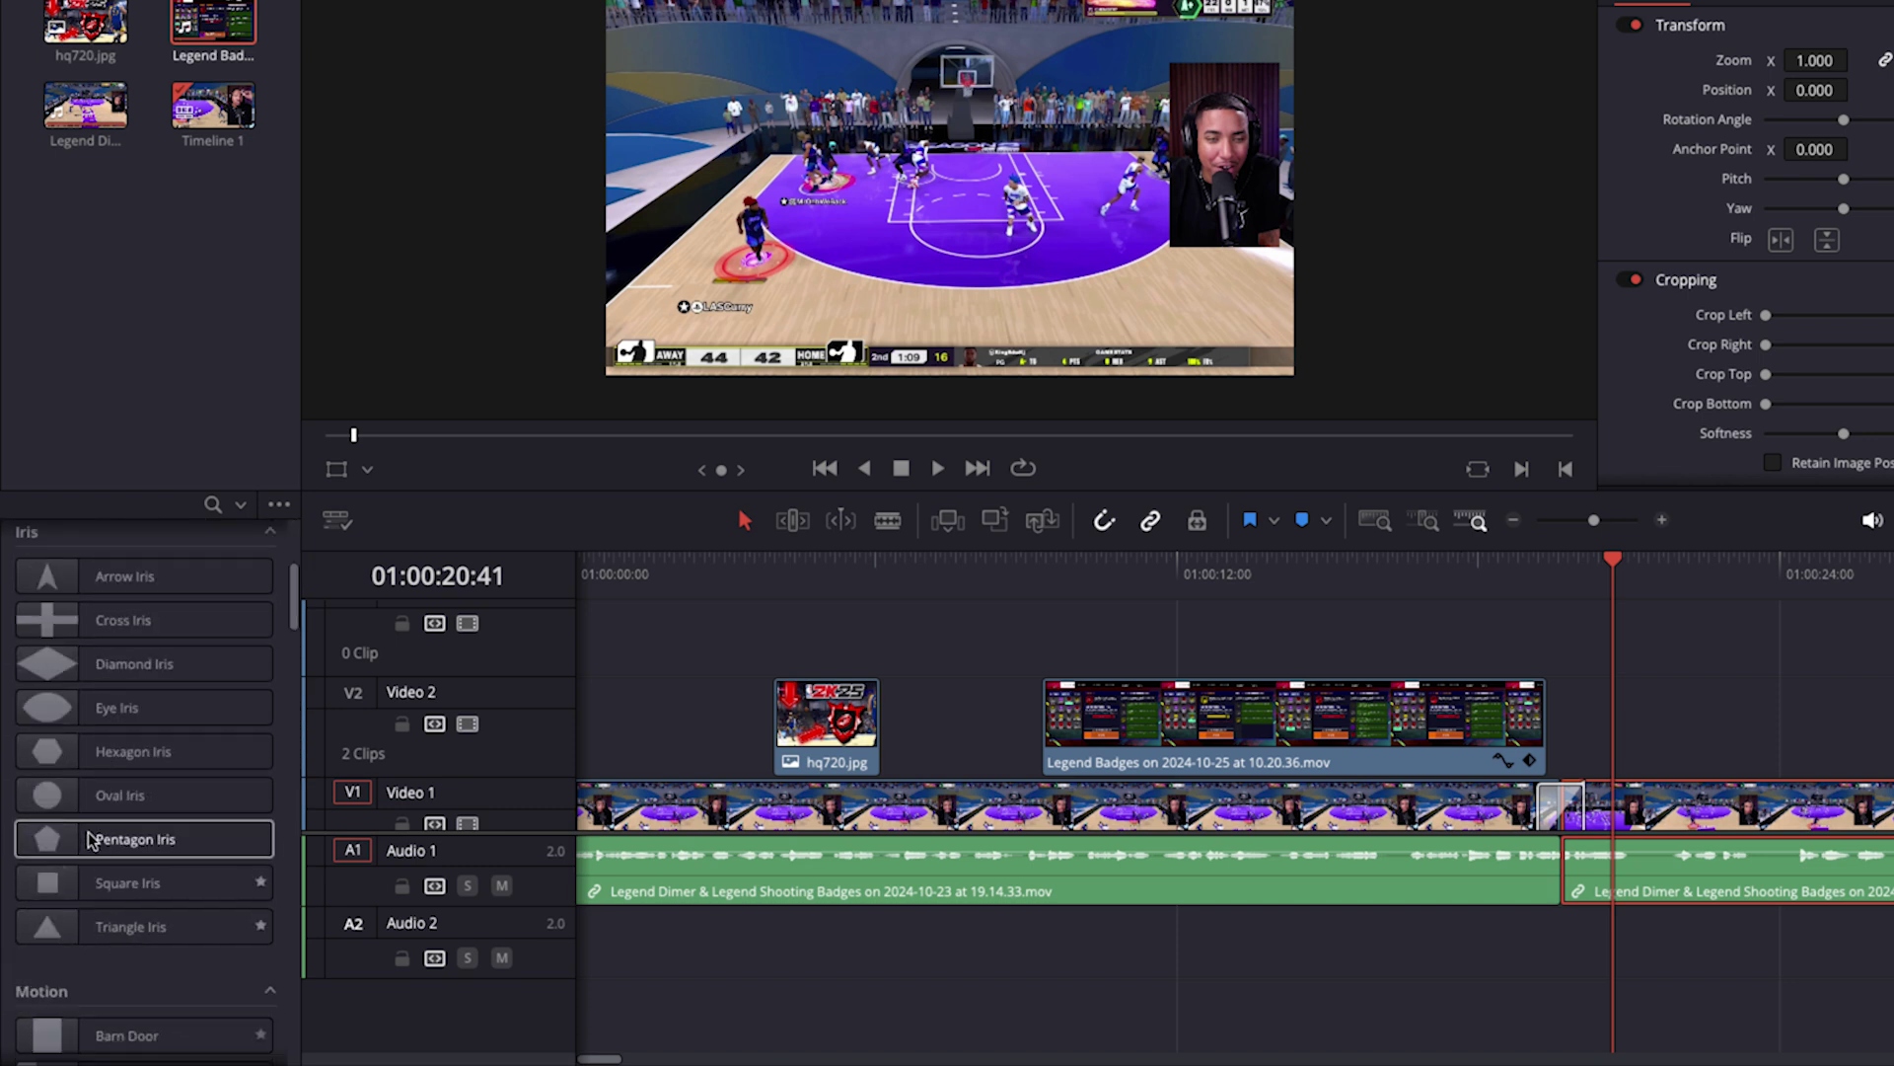
scroll(88, 840, "up", 3)
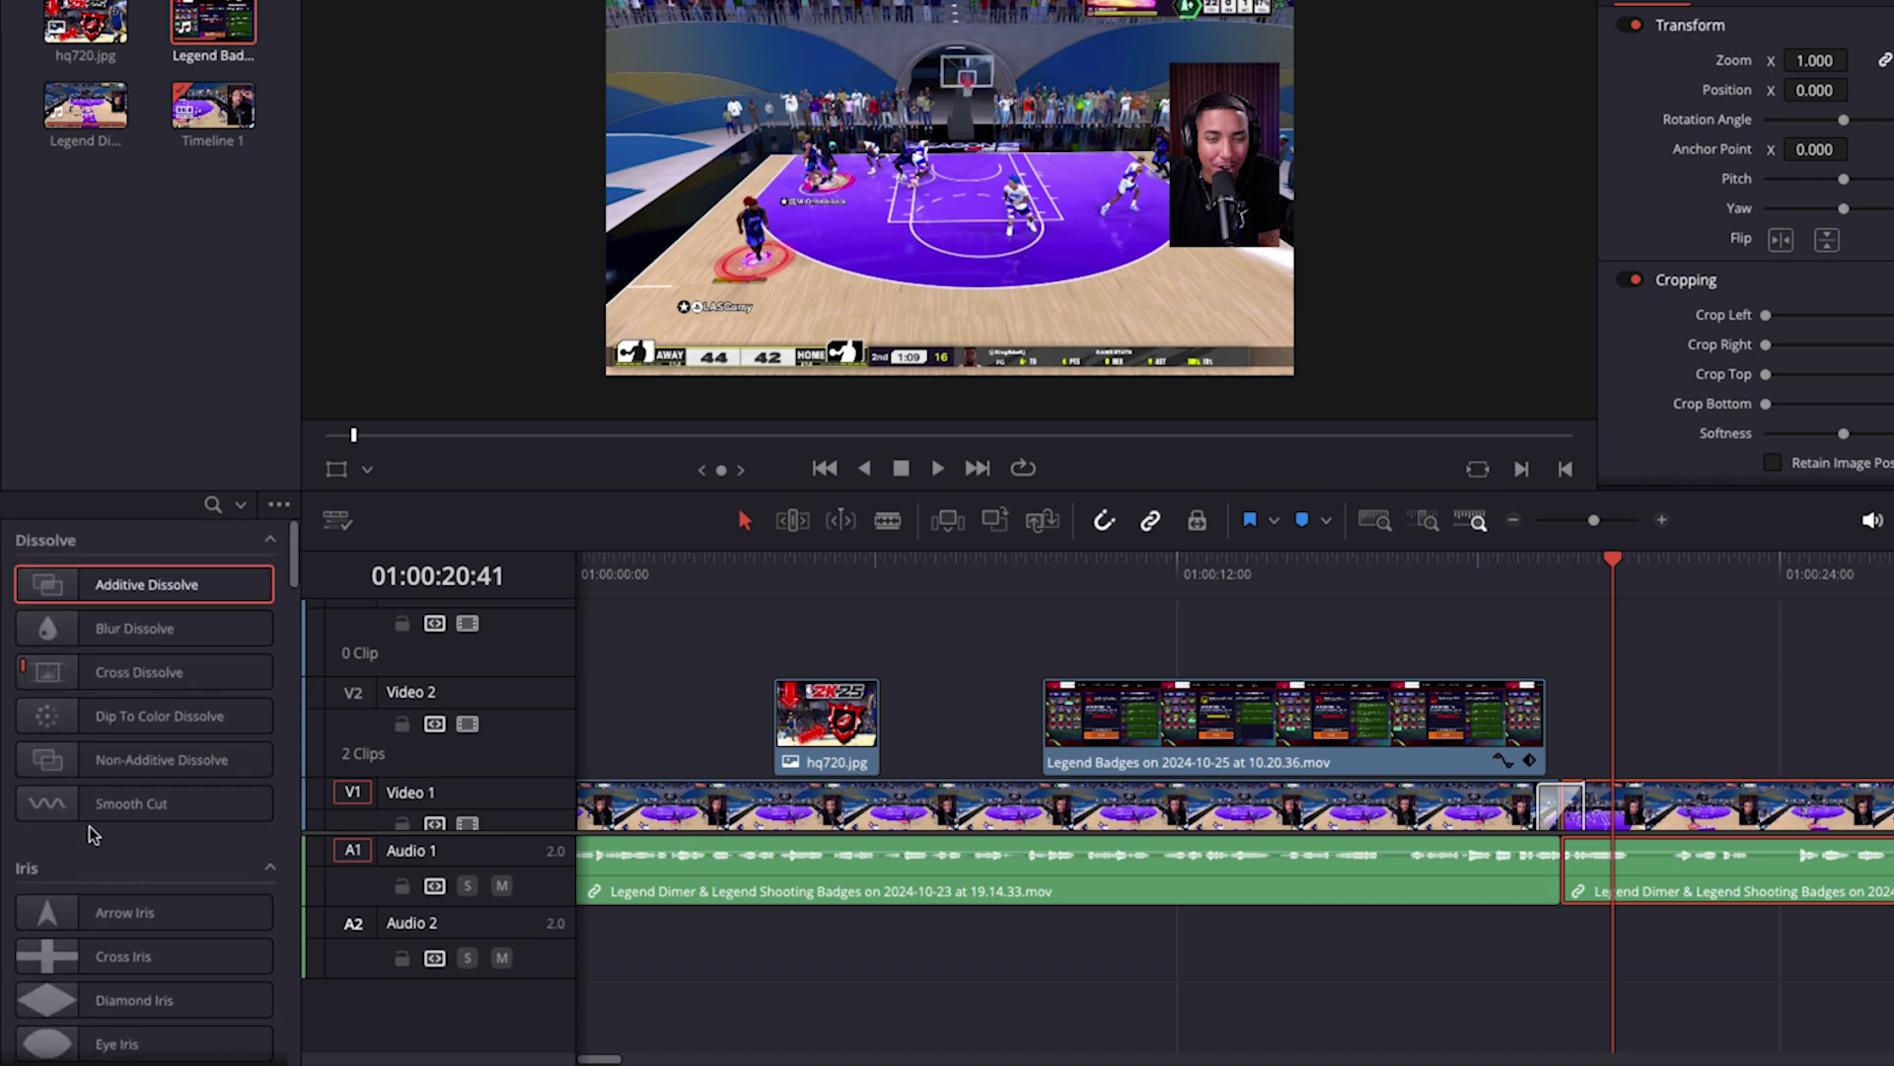
Step: Return the playhead to the timeline start and add a Fade On title to Video 3, starting near the end of the hq720.jpg image
left_click_drag(1612, 558, 585, 553)
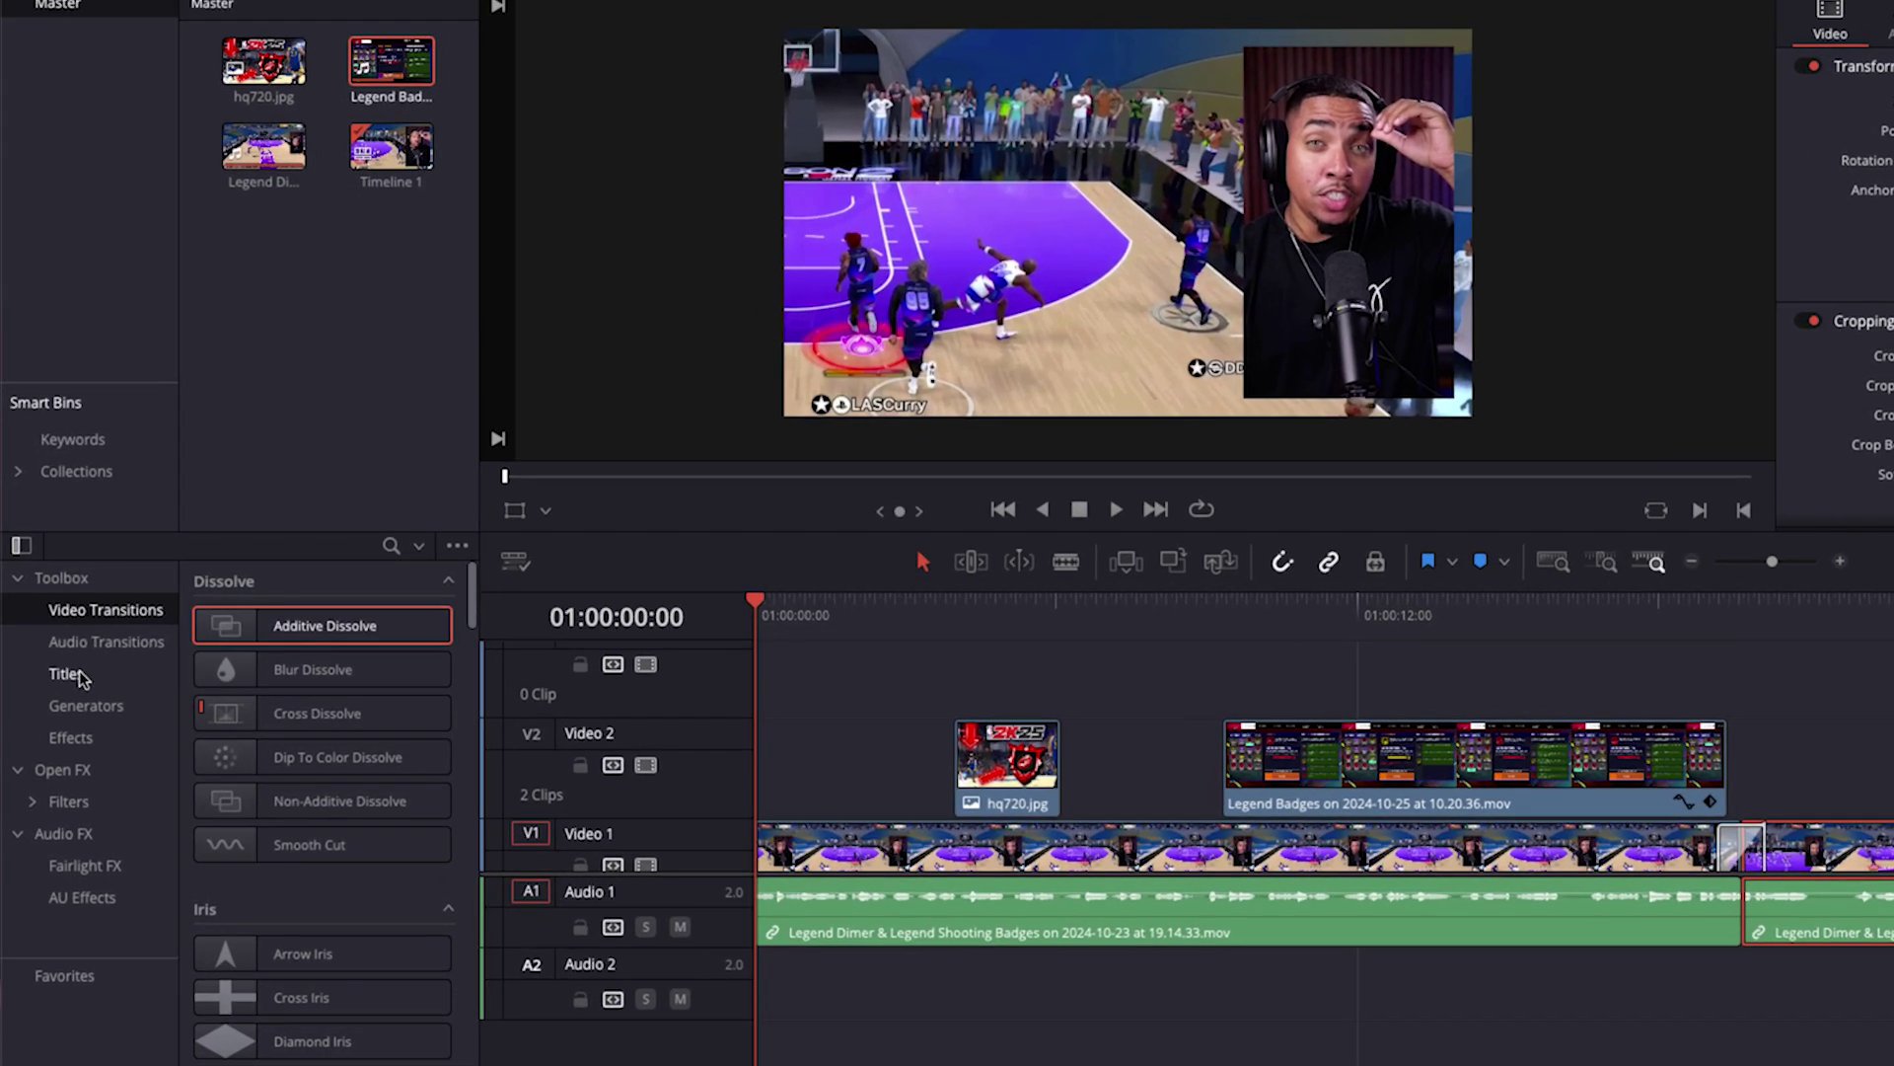
left_click(67, 674)
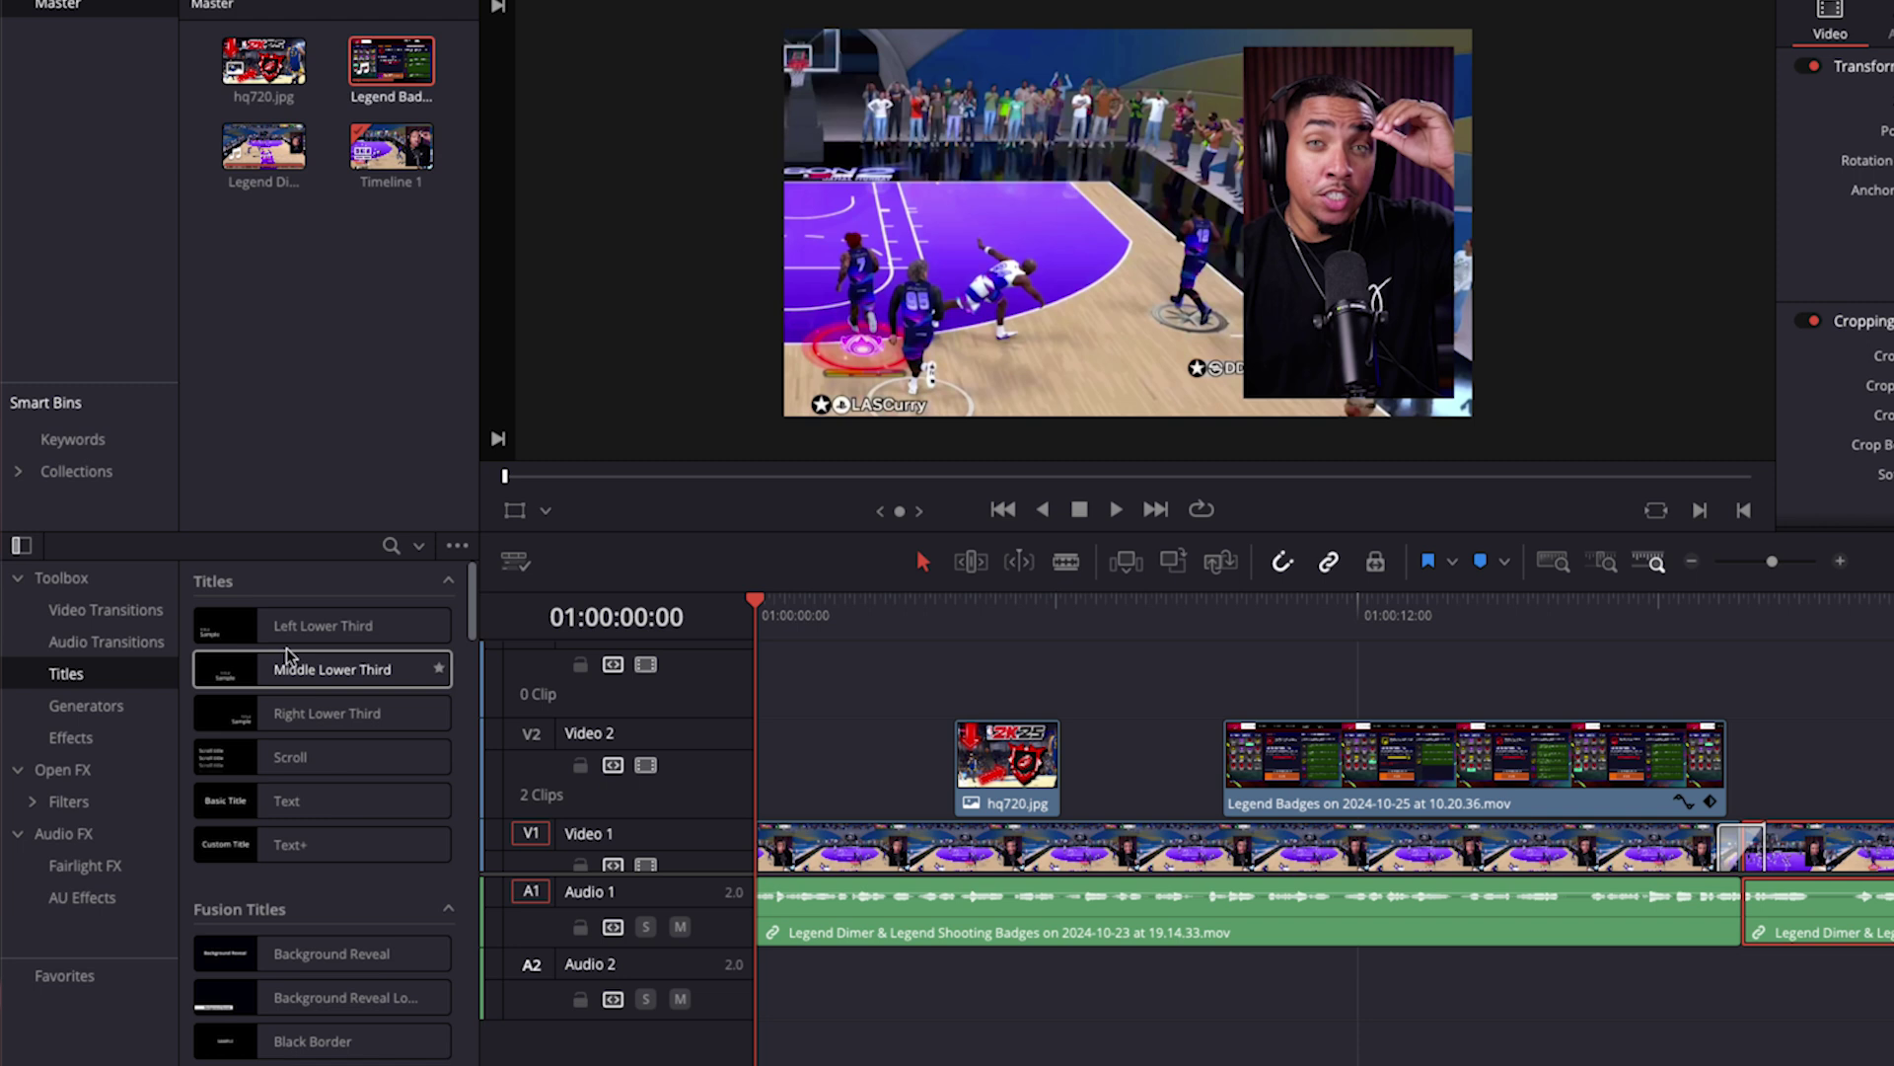
scroll(326, 903, "down", 8)
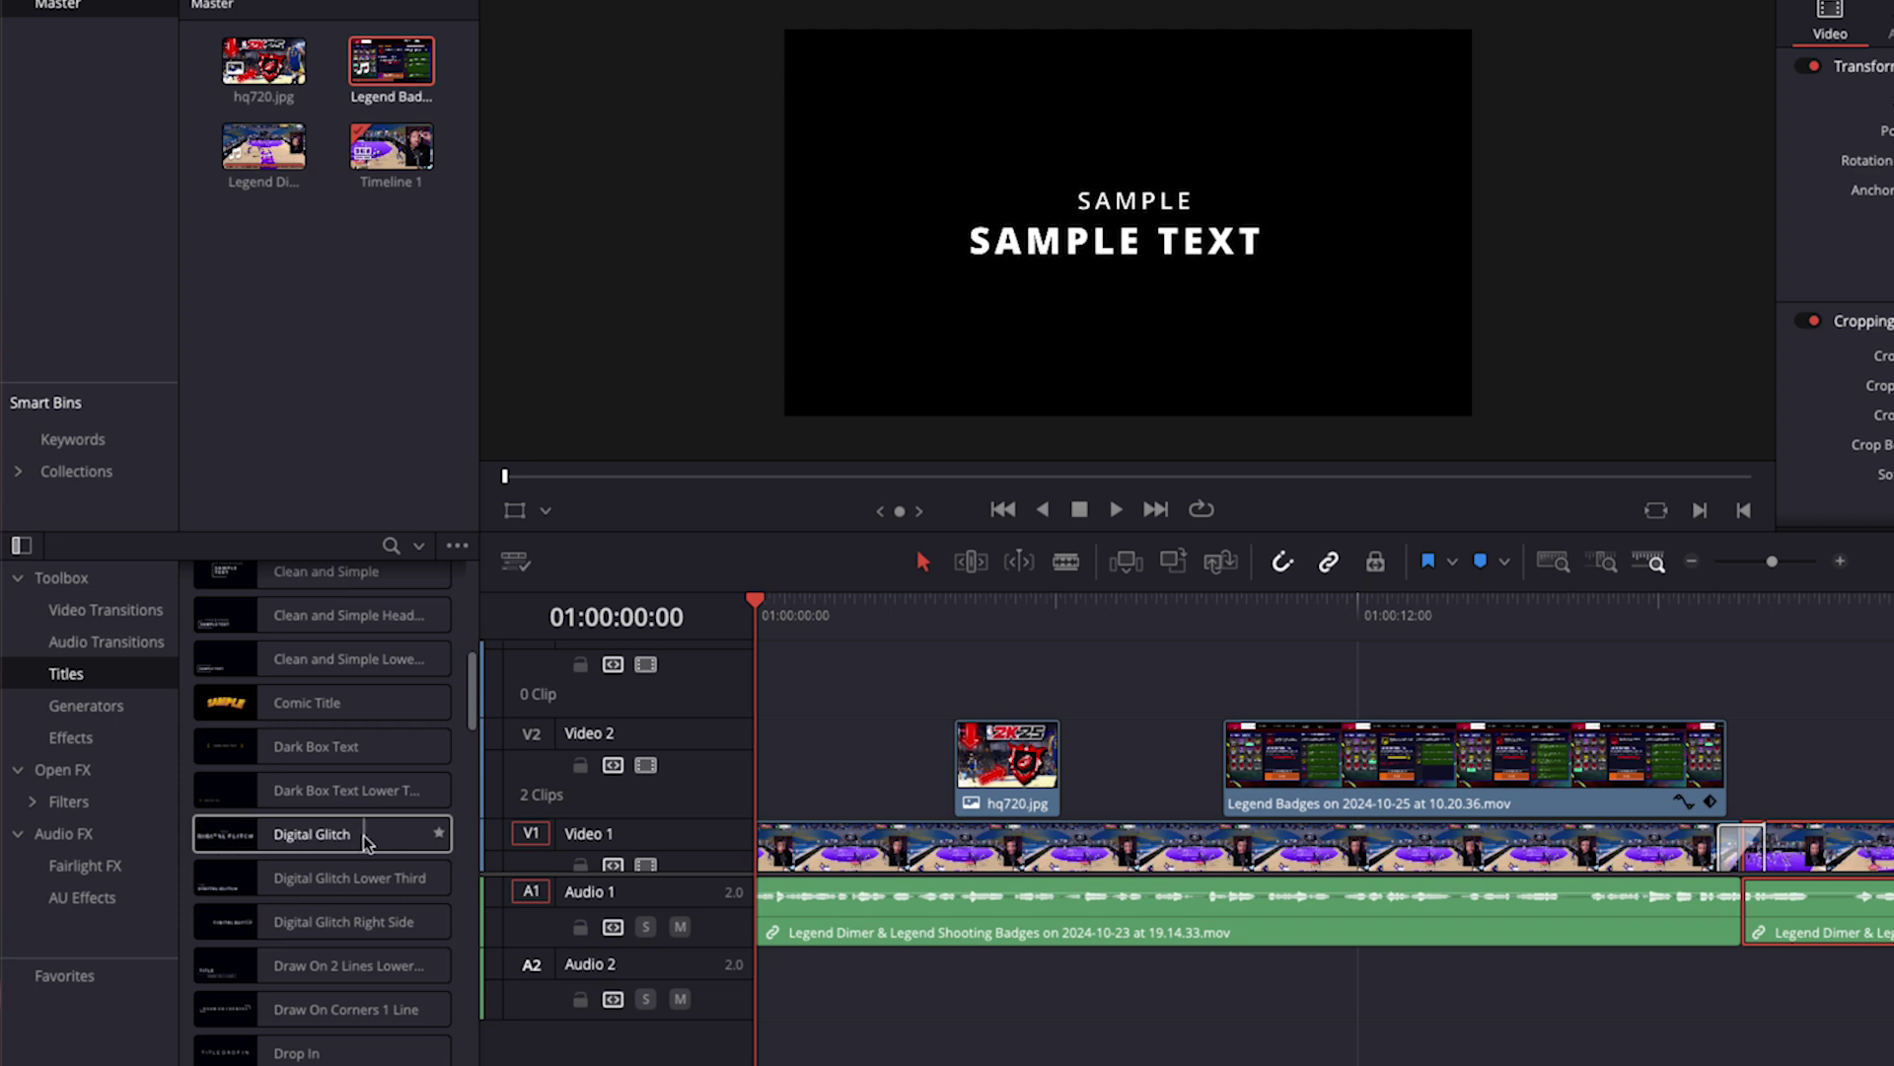
scroll(317, 841, "down", 3)
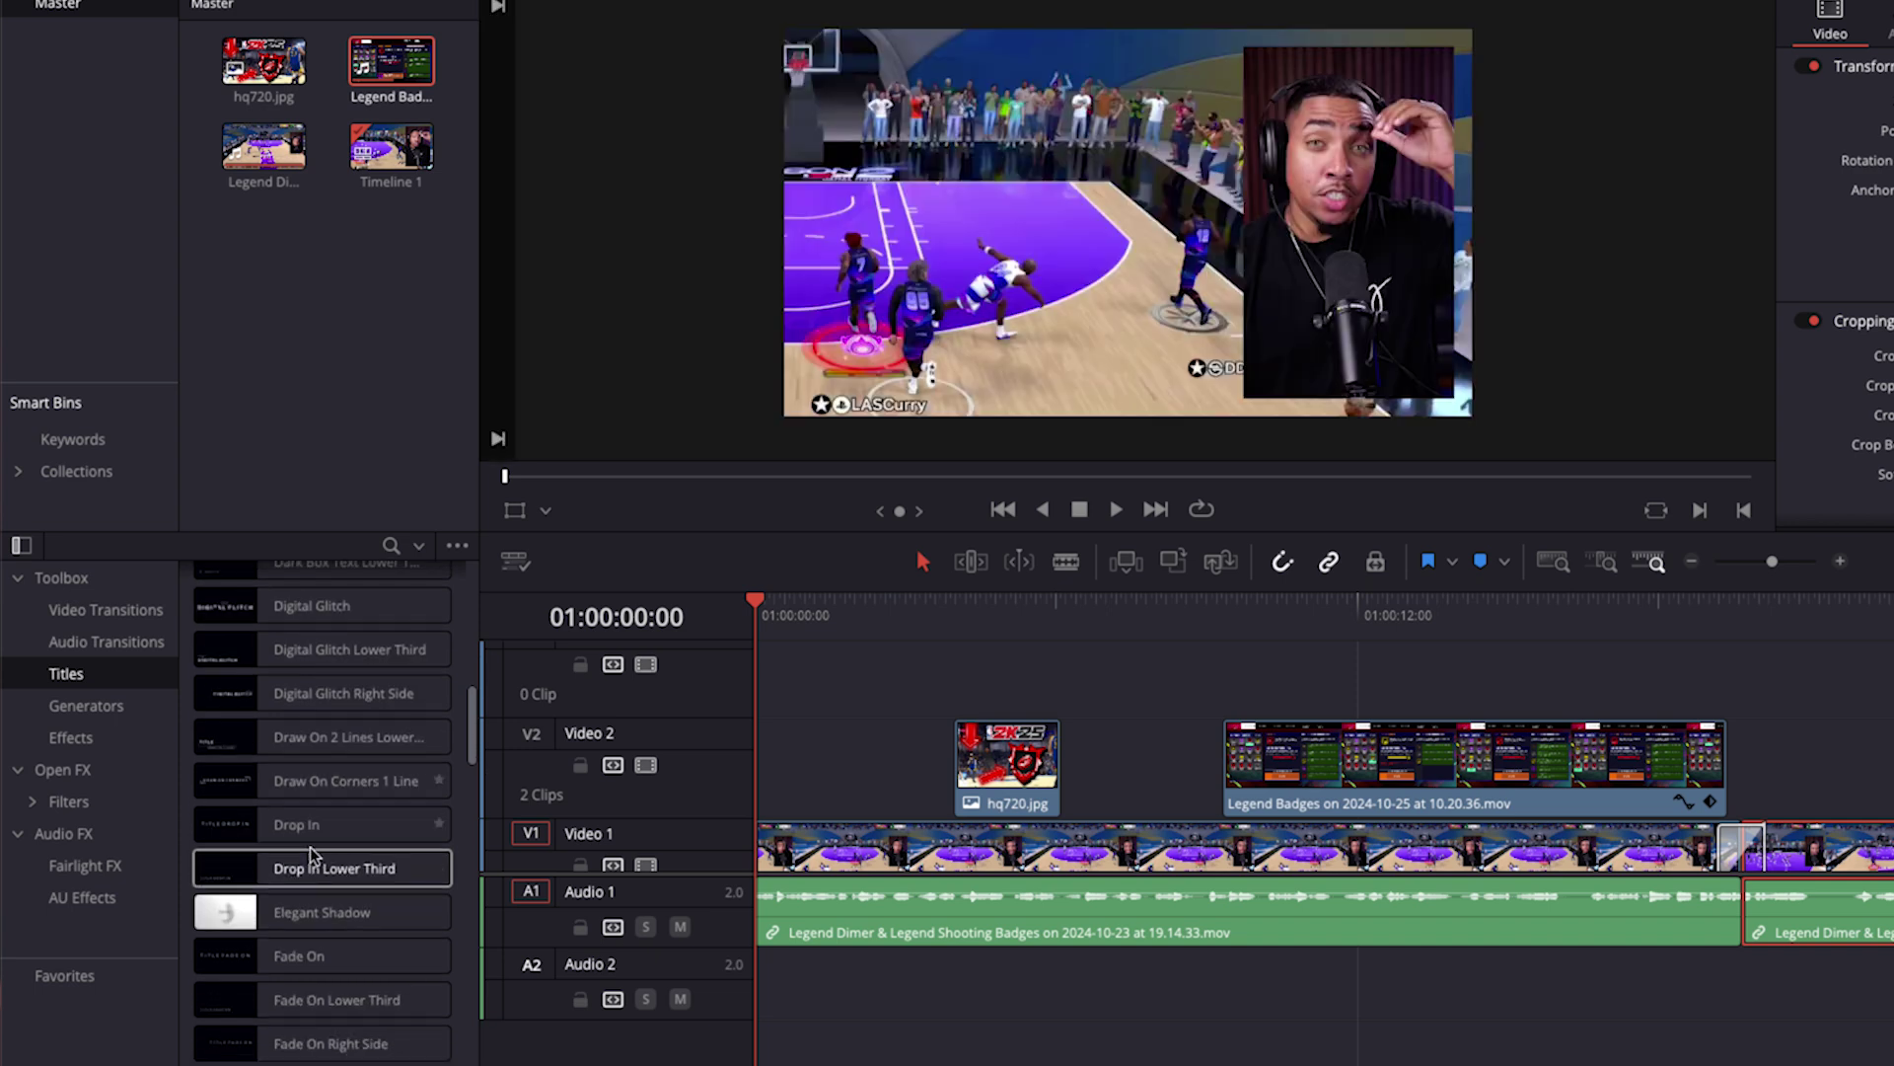
left_click_drag(296, 957, 1036, 716)
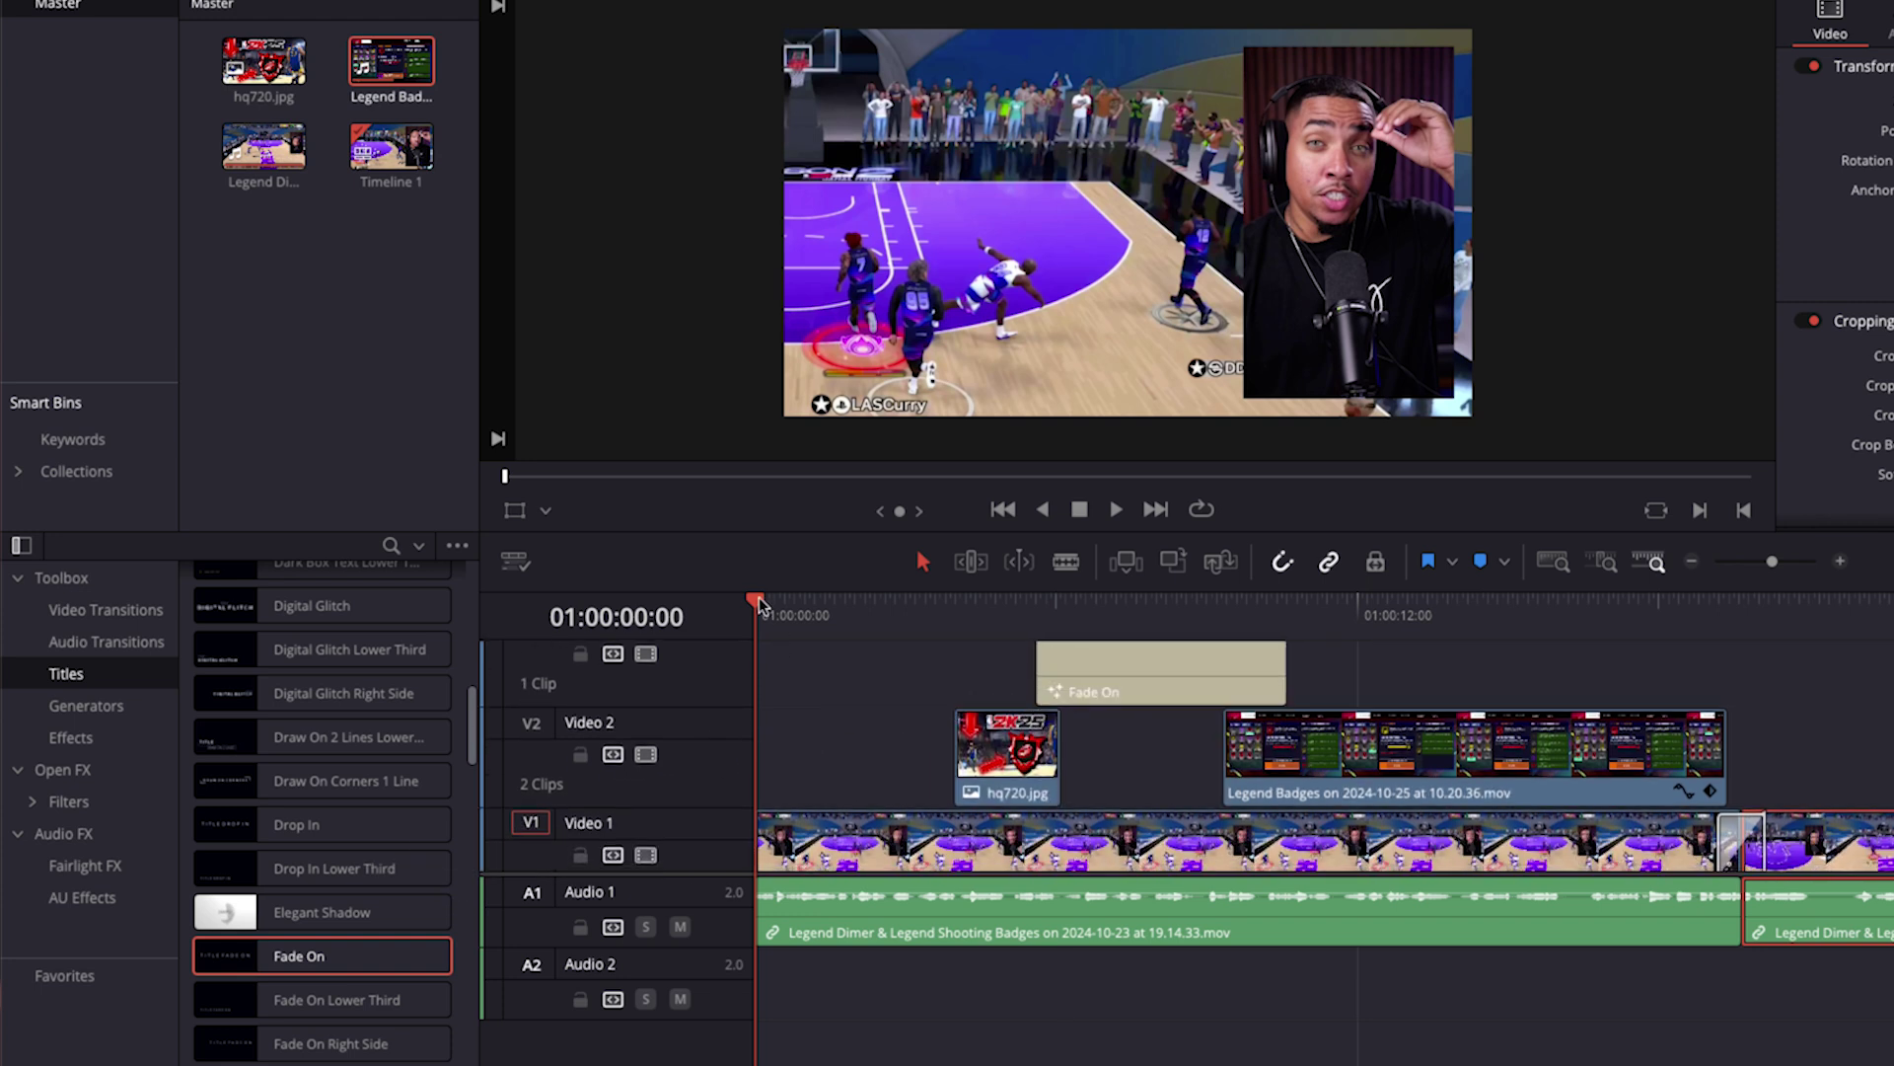
Step: Play to 01:00:07:11 and set the Fade On title's text to "All Legend" on one line and "Shooting Badges" on the next
key("space")
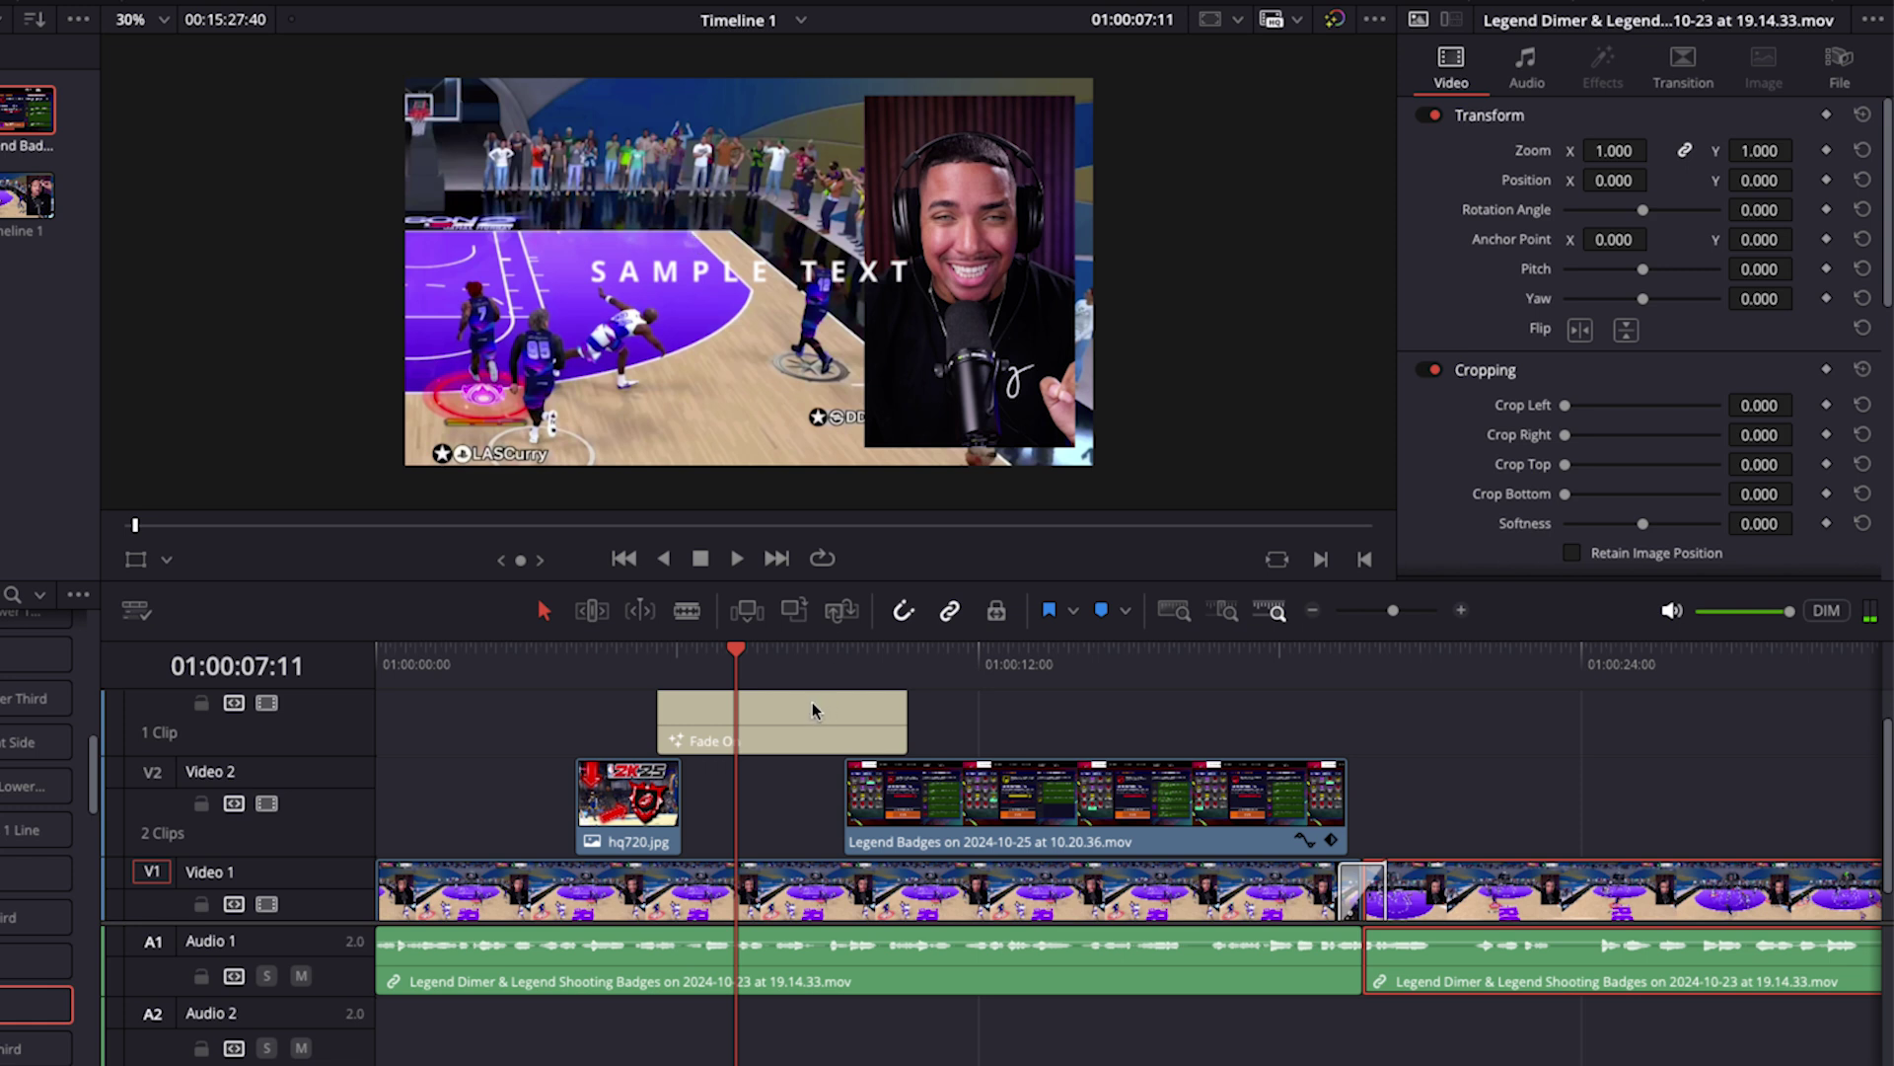
left_click(824, 713)
left_click(1450, 240)
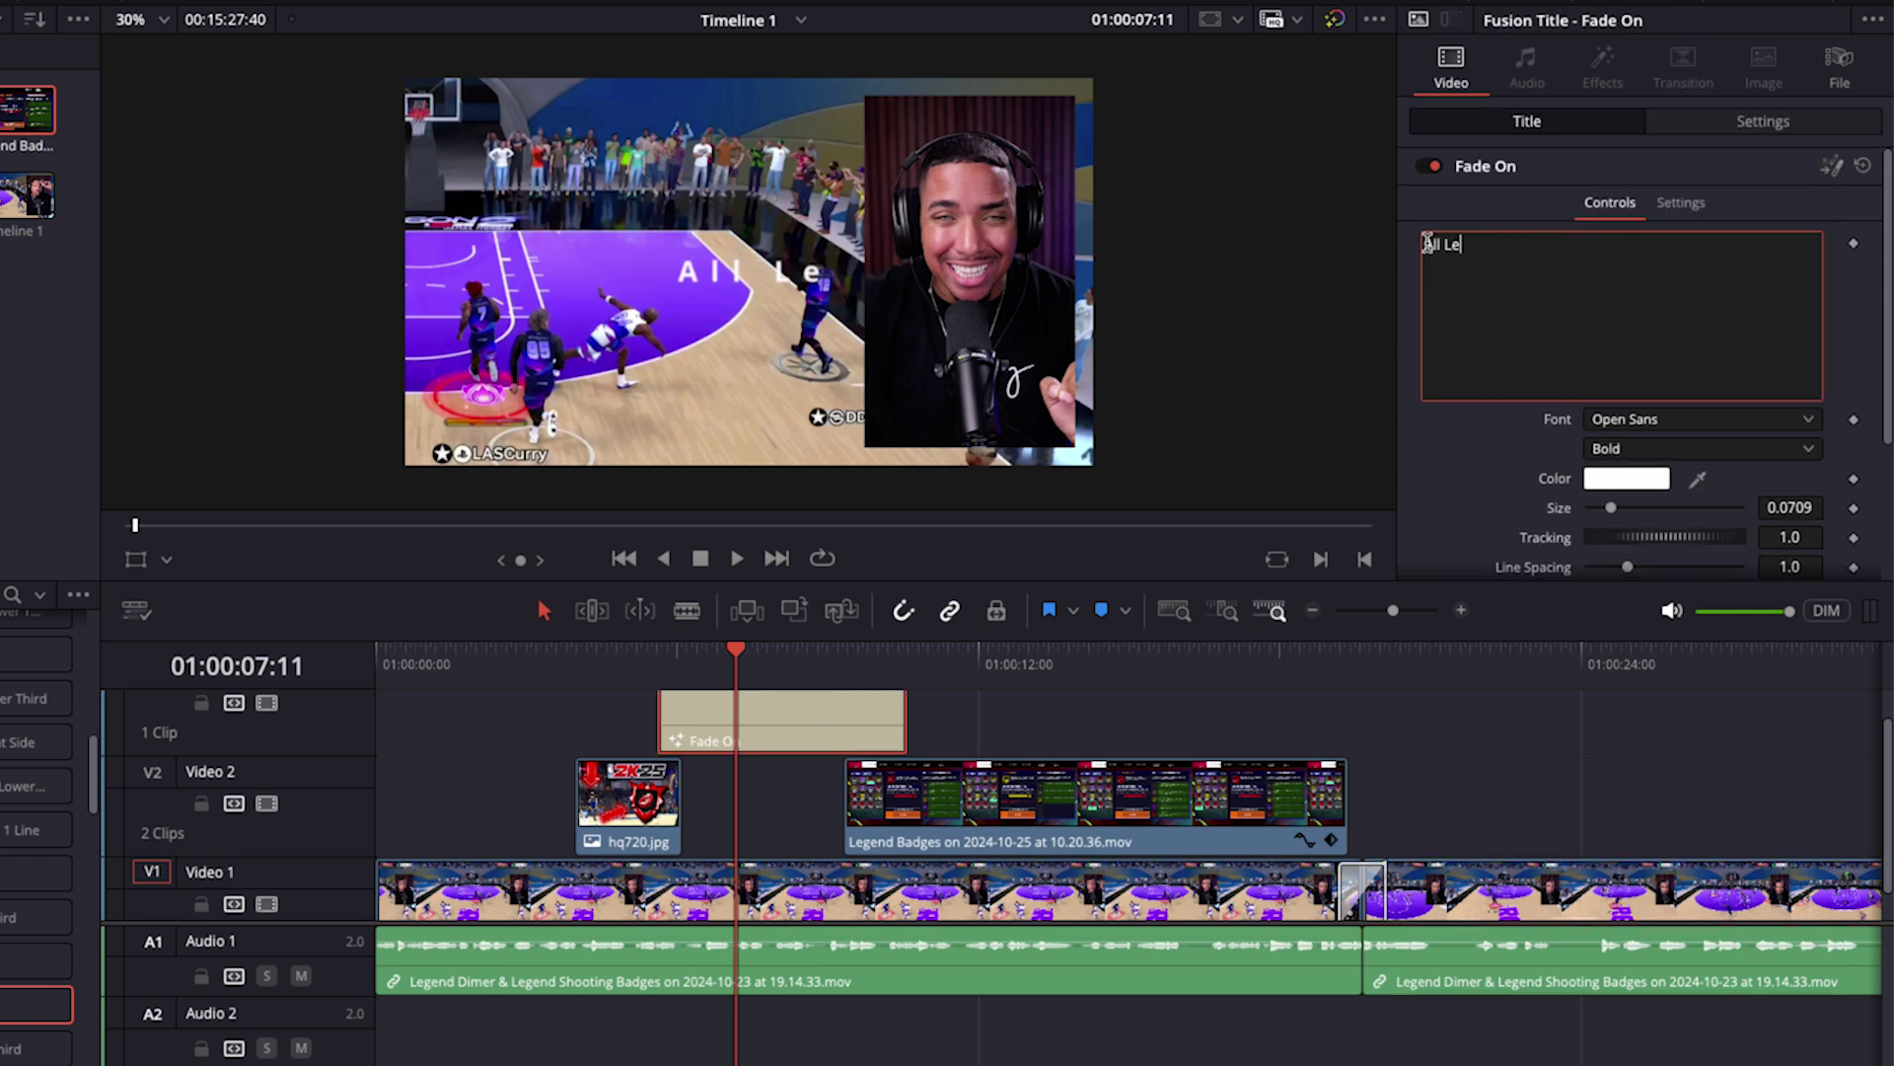
type("All Legend Sho")
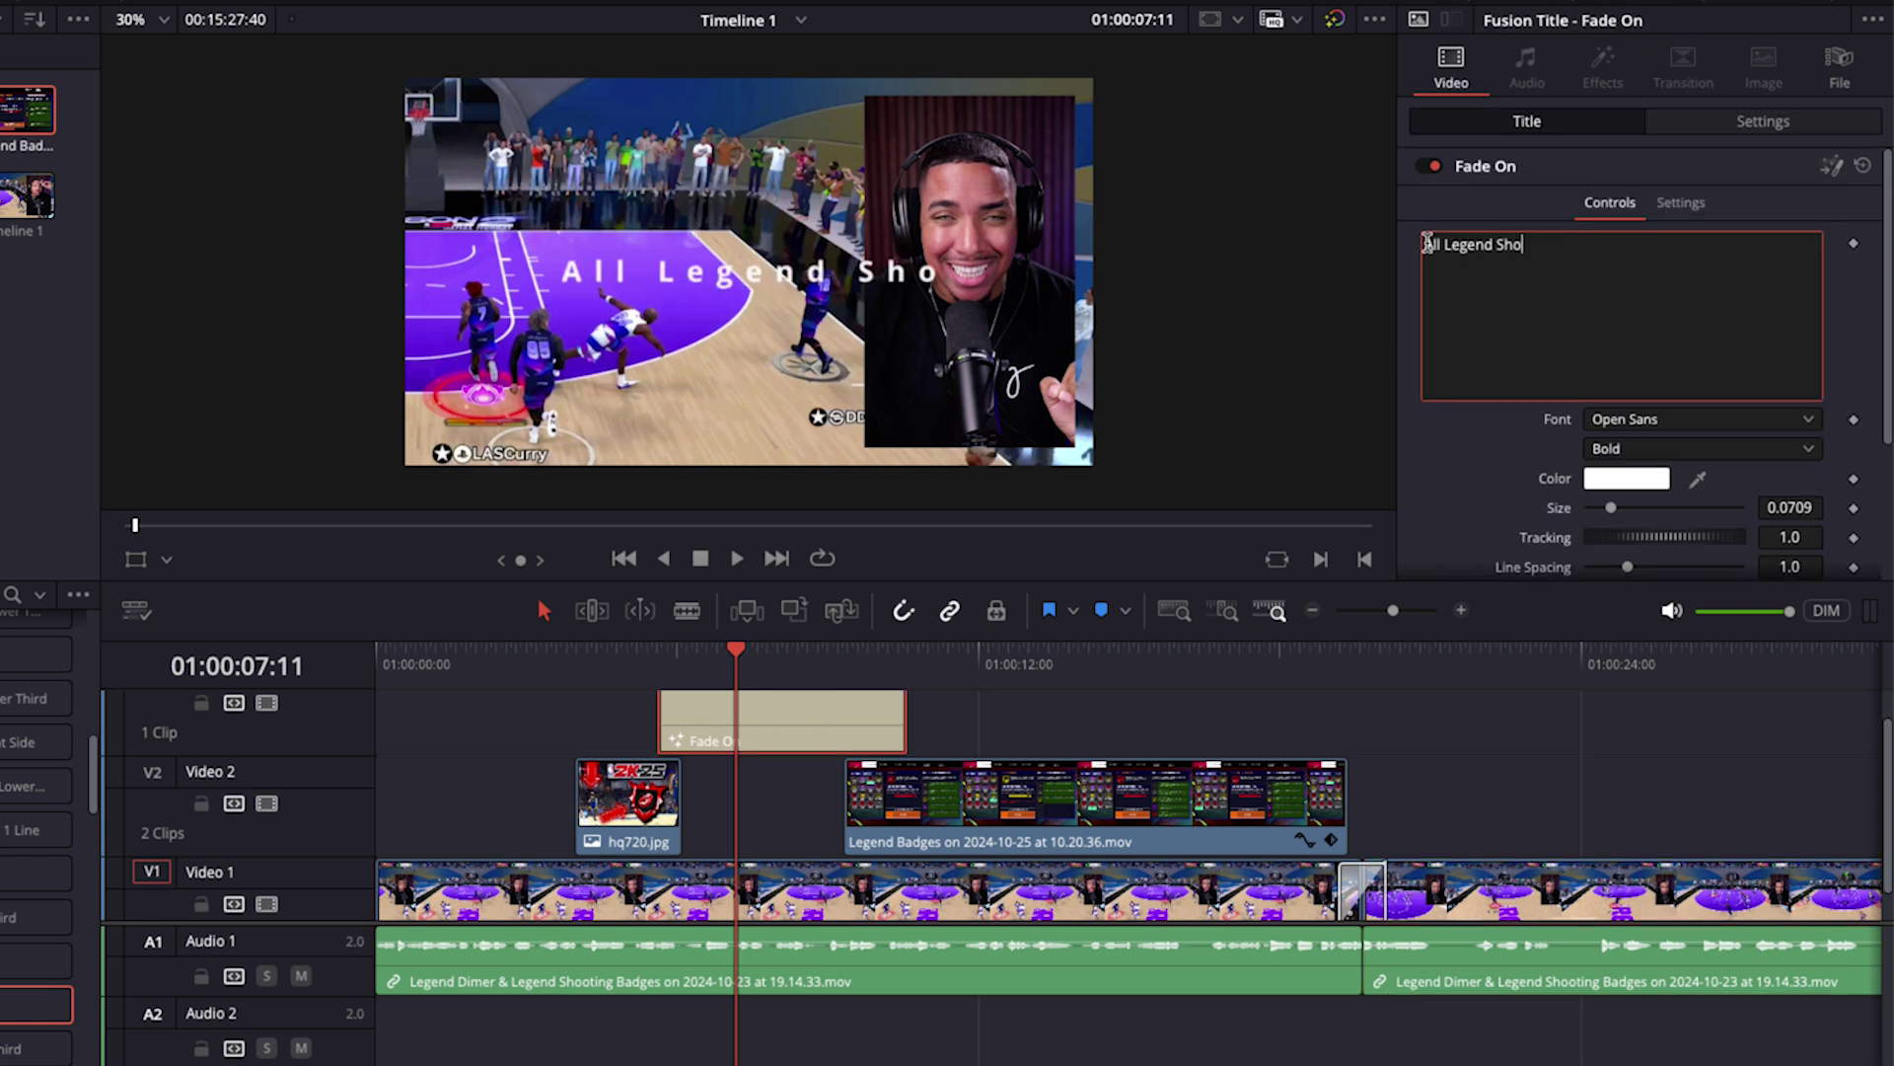
type("oting")
key("Return")
type("Badges")
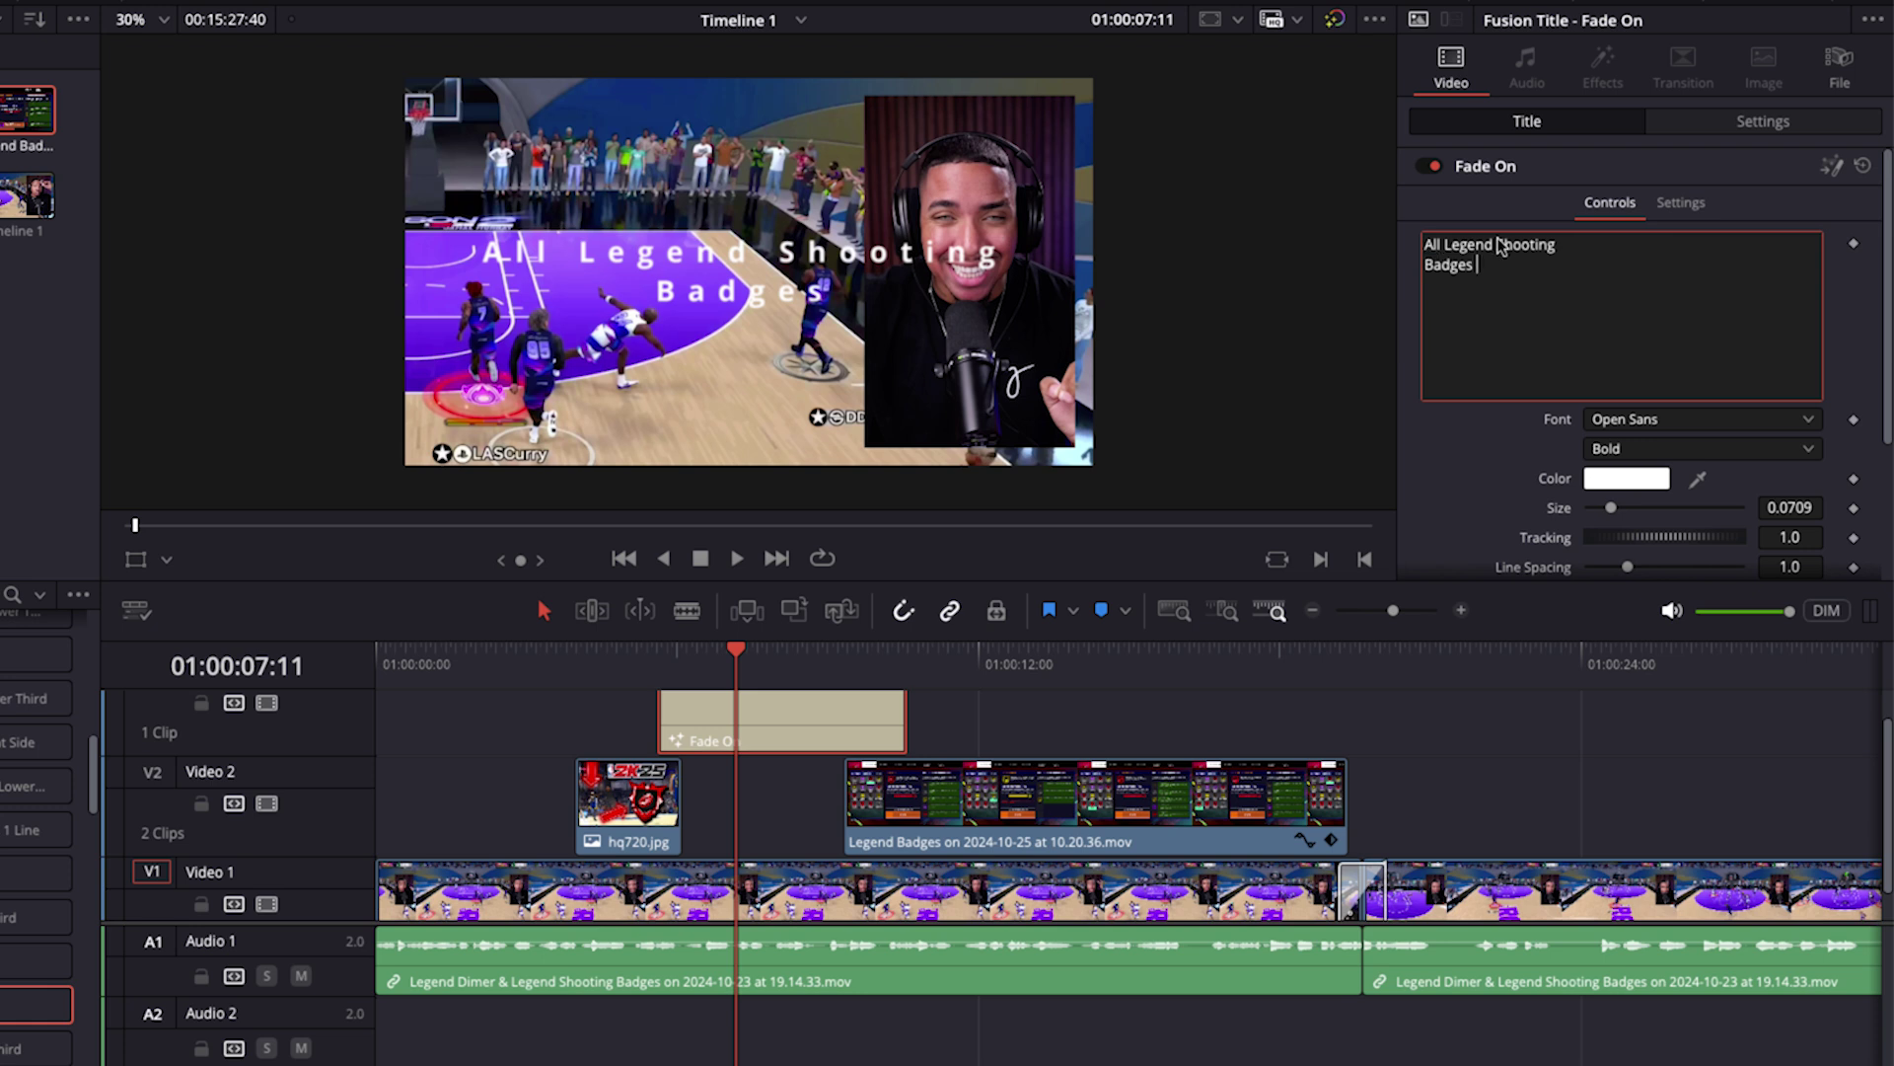
left_click(1499, 244)
key("Return")
key("BackSpace")
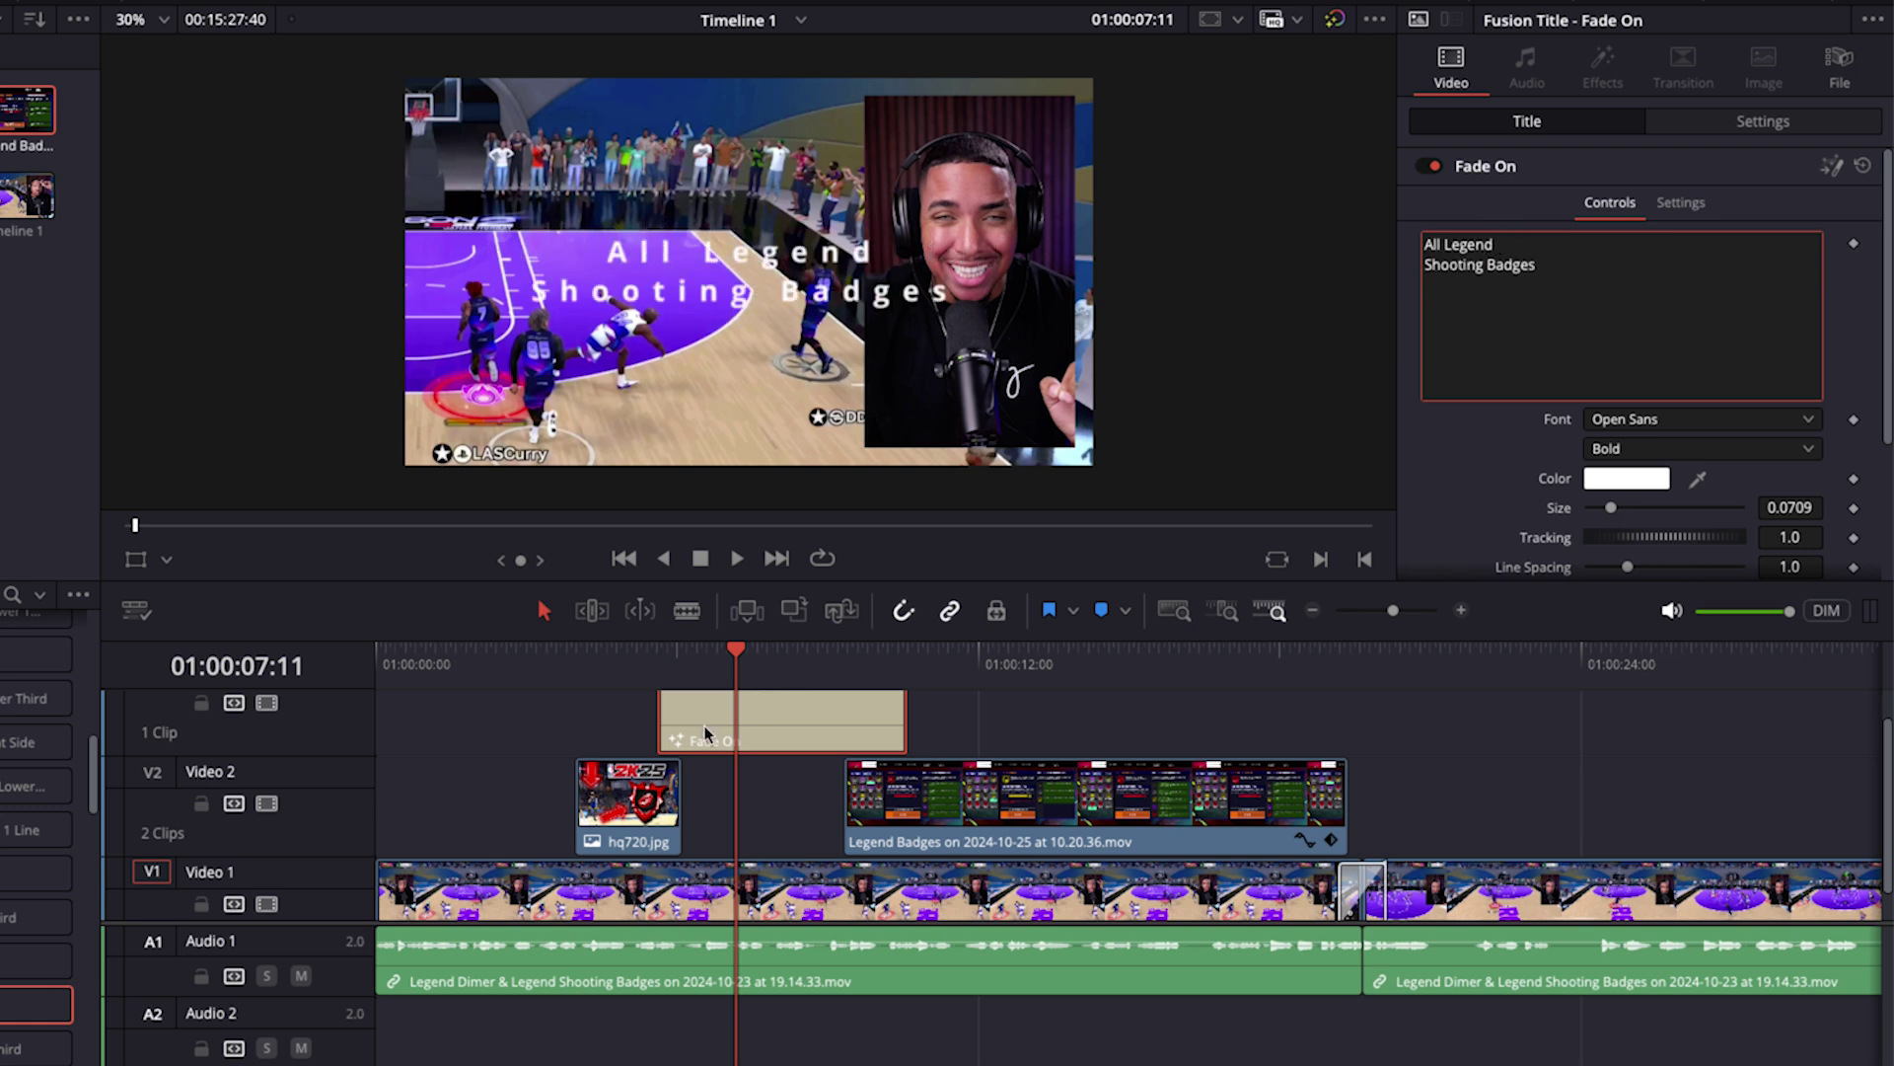
Step: Trim both ends of the Fade On title to fit between the hq720.jpg image and the Legend Badges clip, and play it to 01:00:09:46
left_click_drag(729, 659, 624, 659)
key("space")
key("space")
left_click_drag(660, 718, 690, 714)
left_click_drag(905, 723, 844, 723)
left_click_drag(576, 657, 510, 681)
key("space")
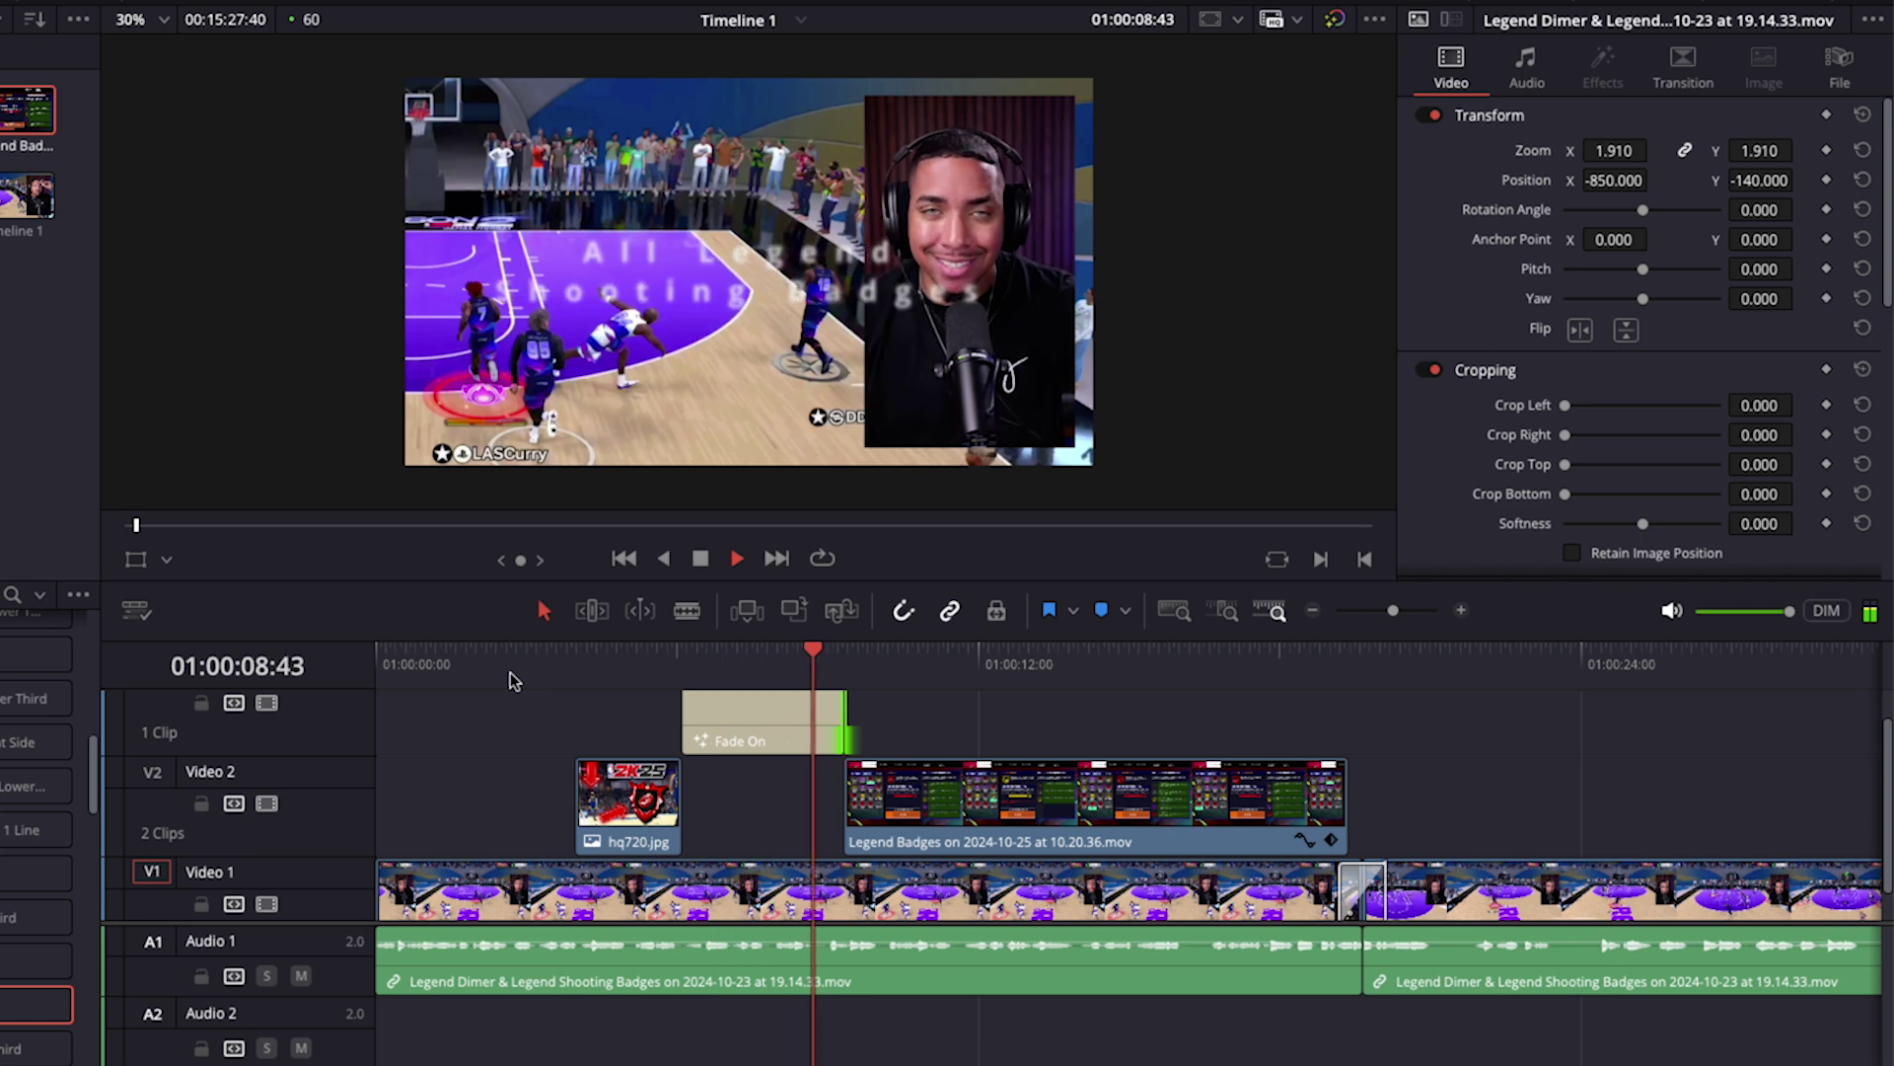
key("space")
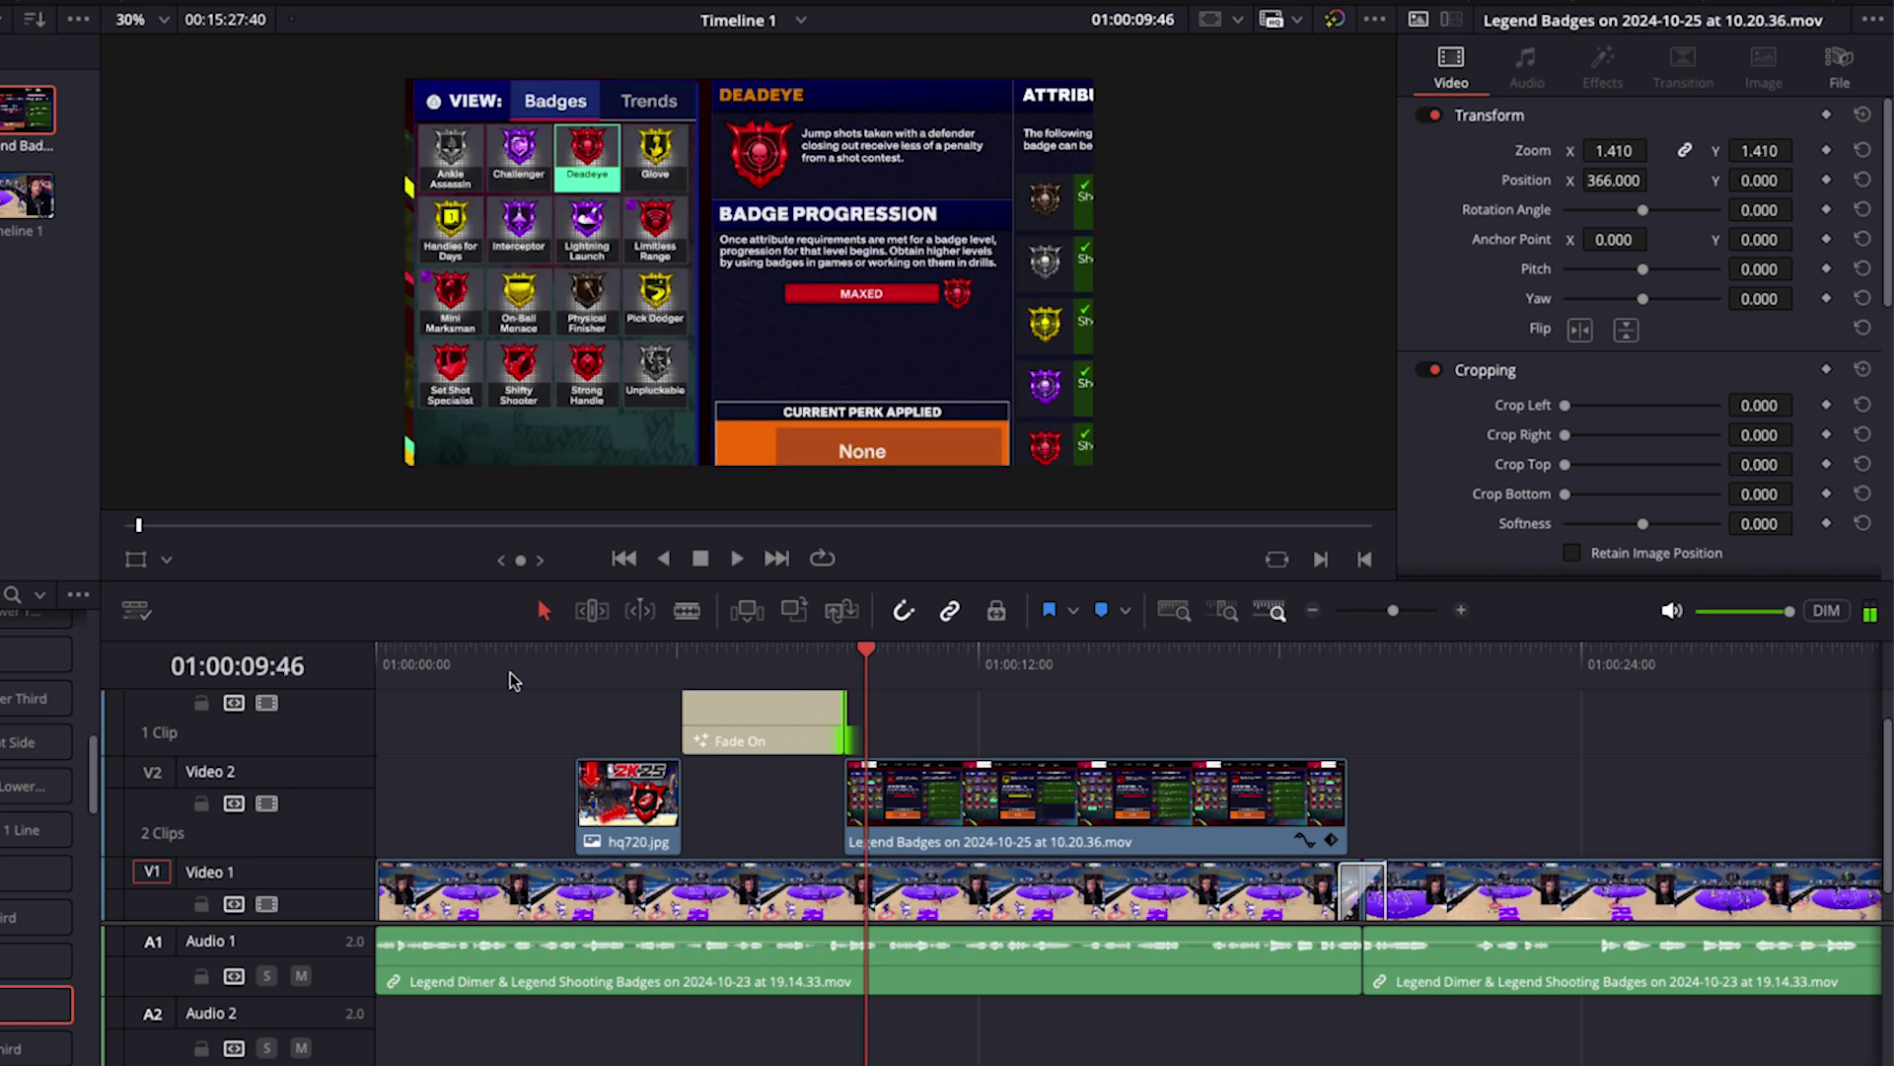
Step: Enlarge the text of the Fade On title on Video 3 to a size of 0.0827
left_click(755, 720)
scroll(1552, 331, "down", 4)
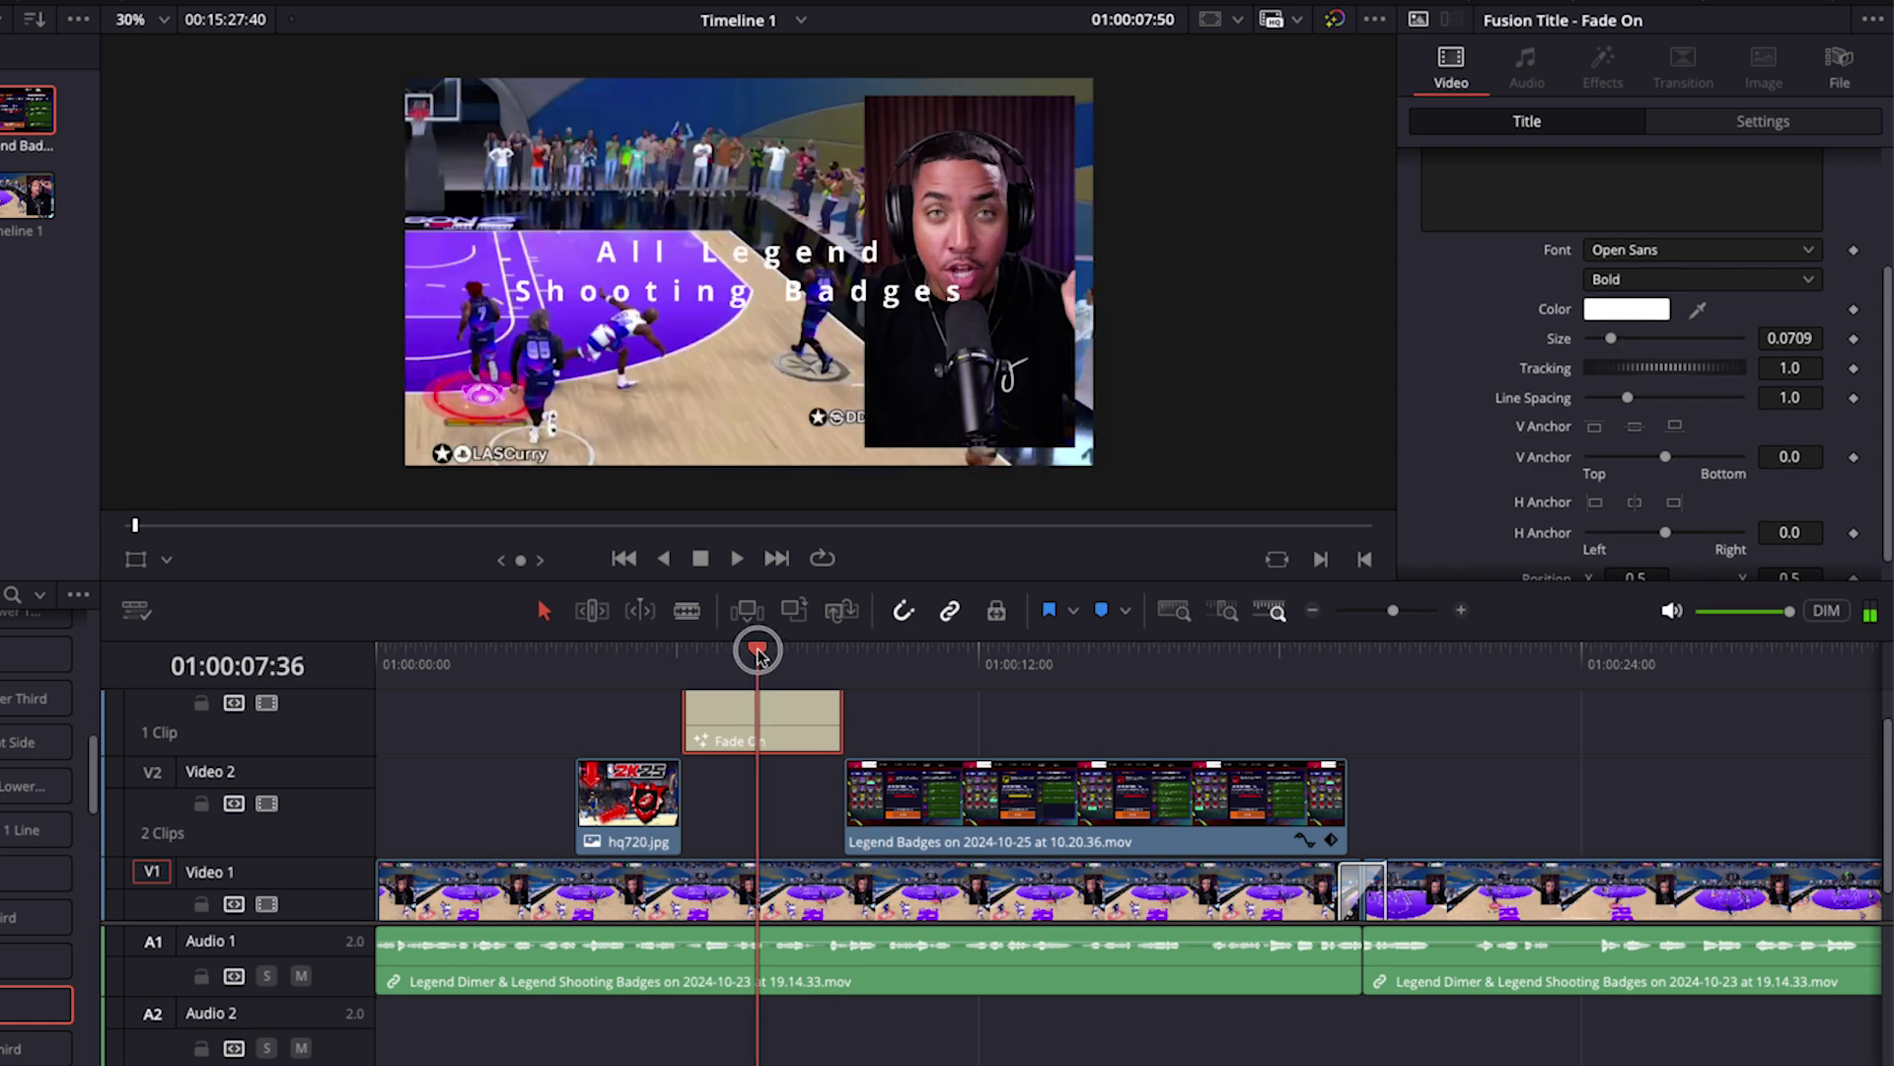
left_click_drag(1611, 338, 1616, 345)
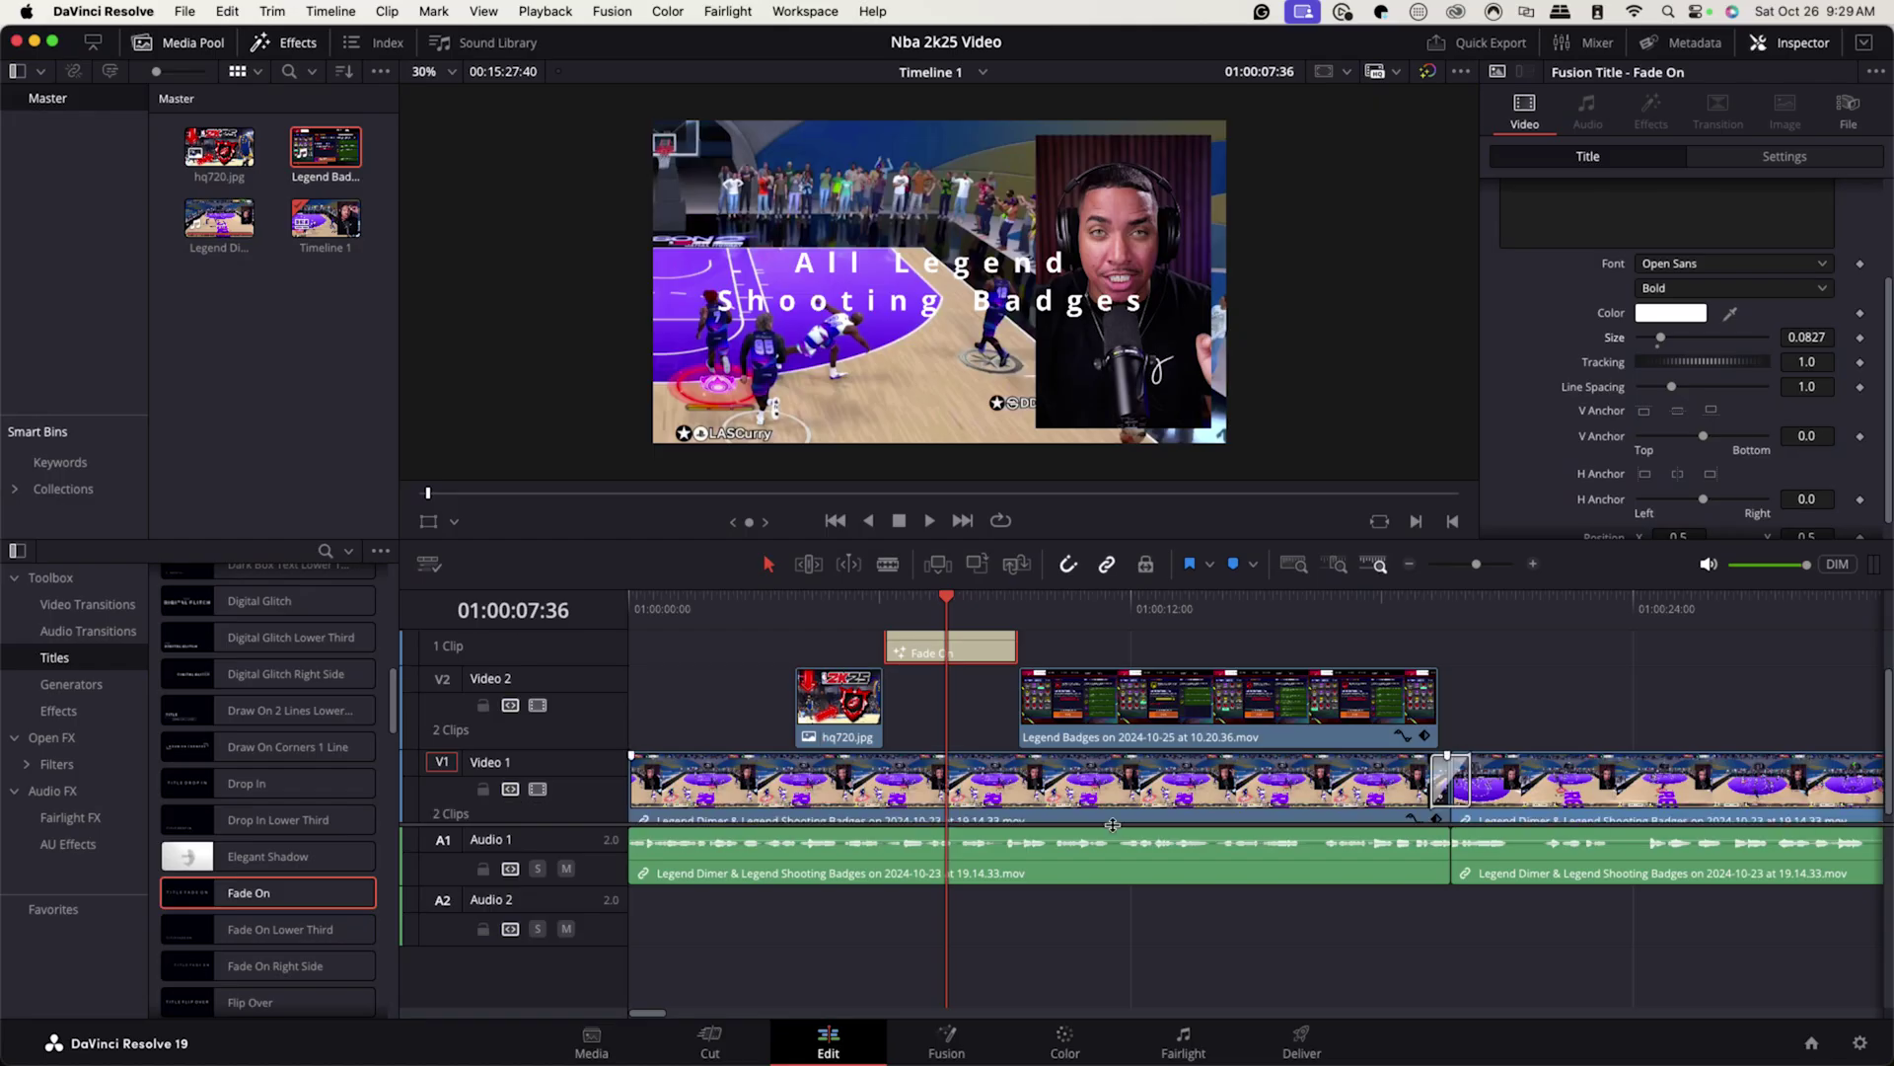
Step: Look along the timeline past the dissolve and return the playhead to the timeline start
scroll(1112, 824, "right", 5)
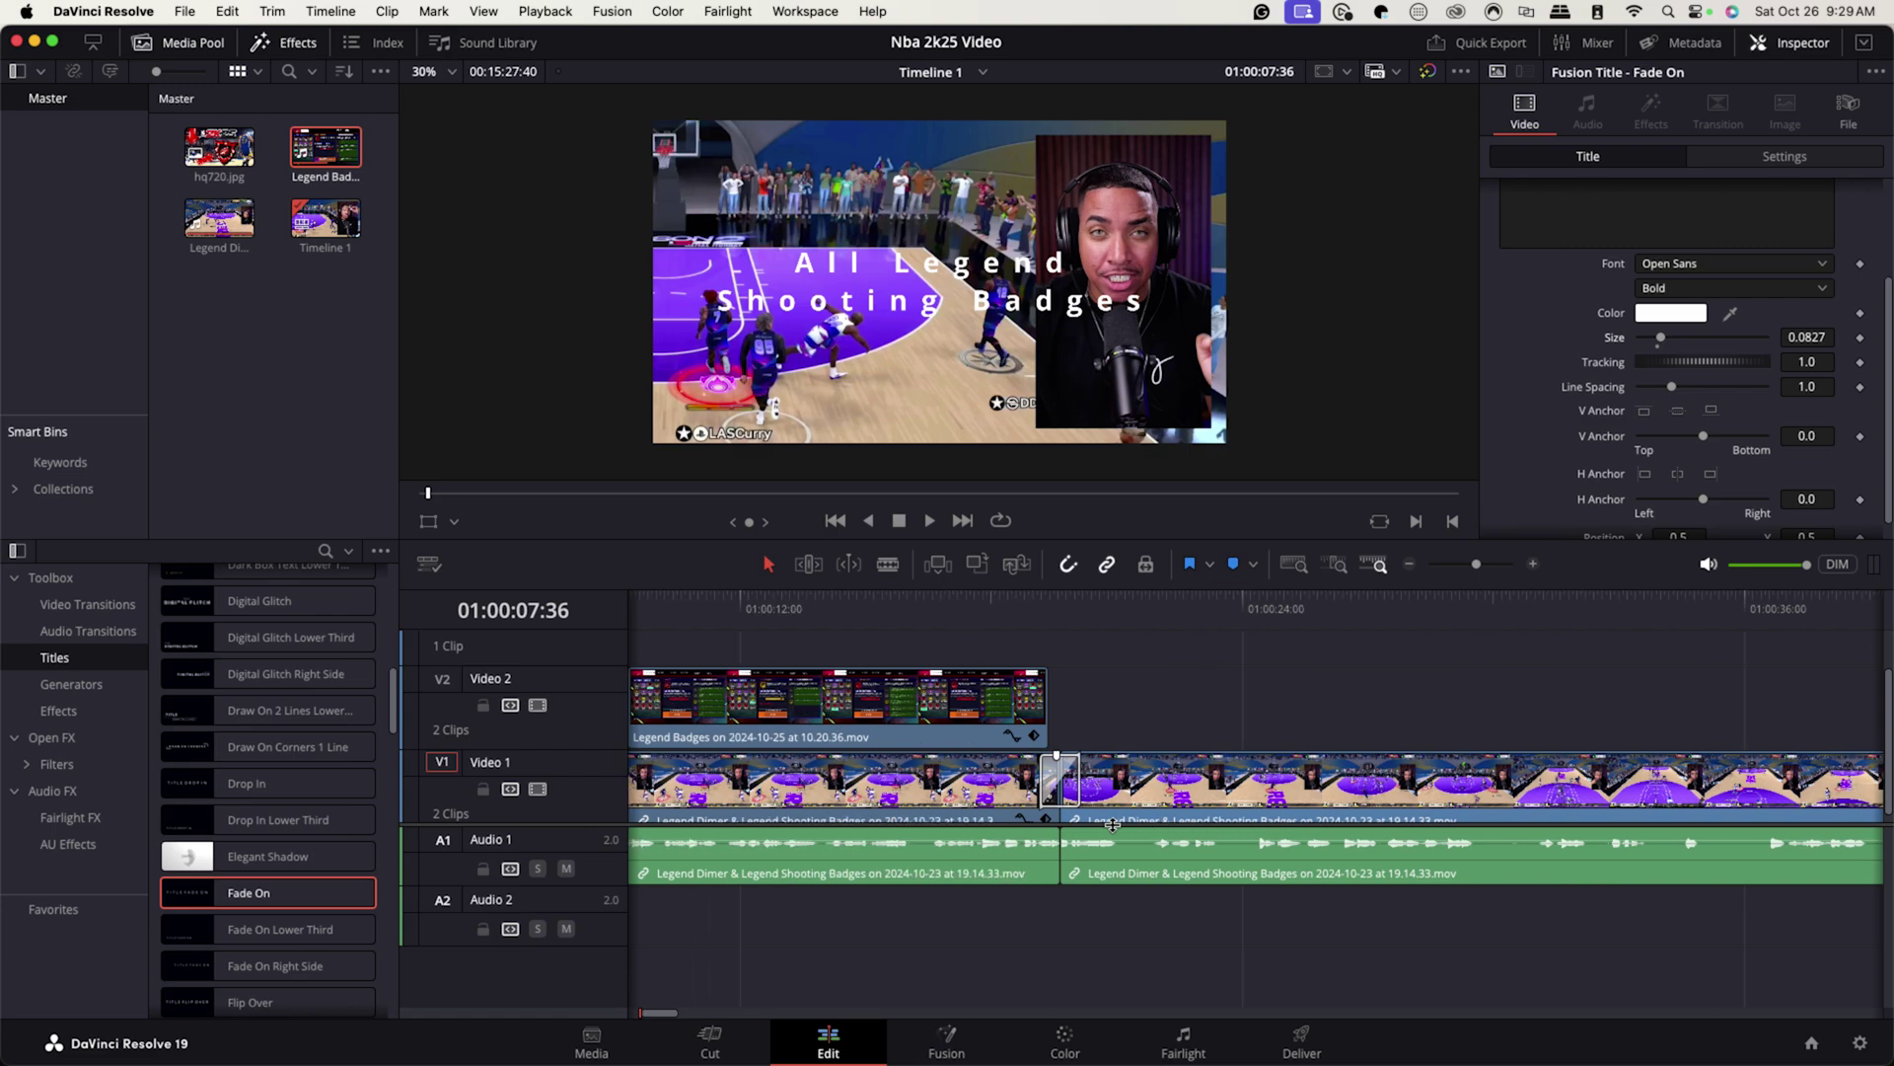
scroll(1112, 824, "right", 1)
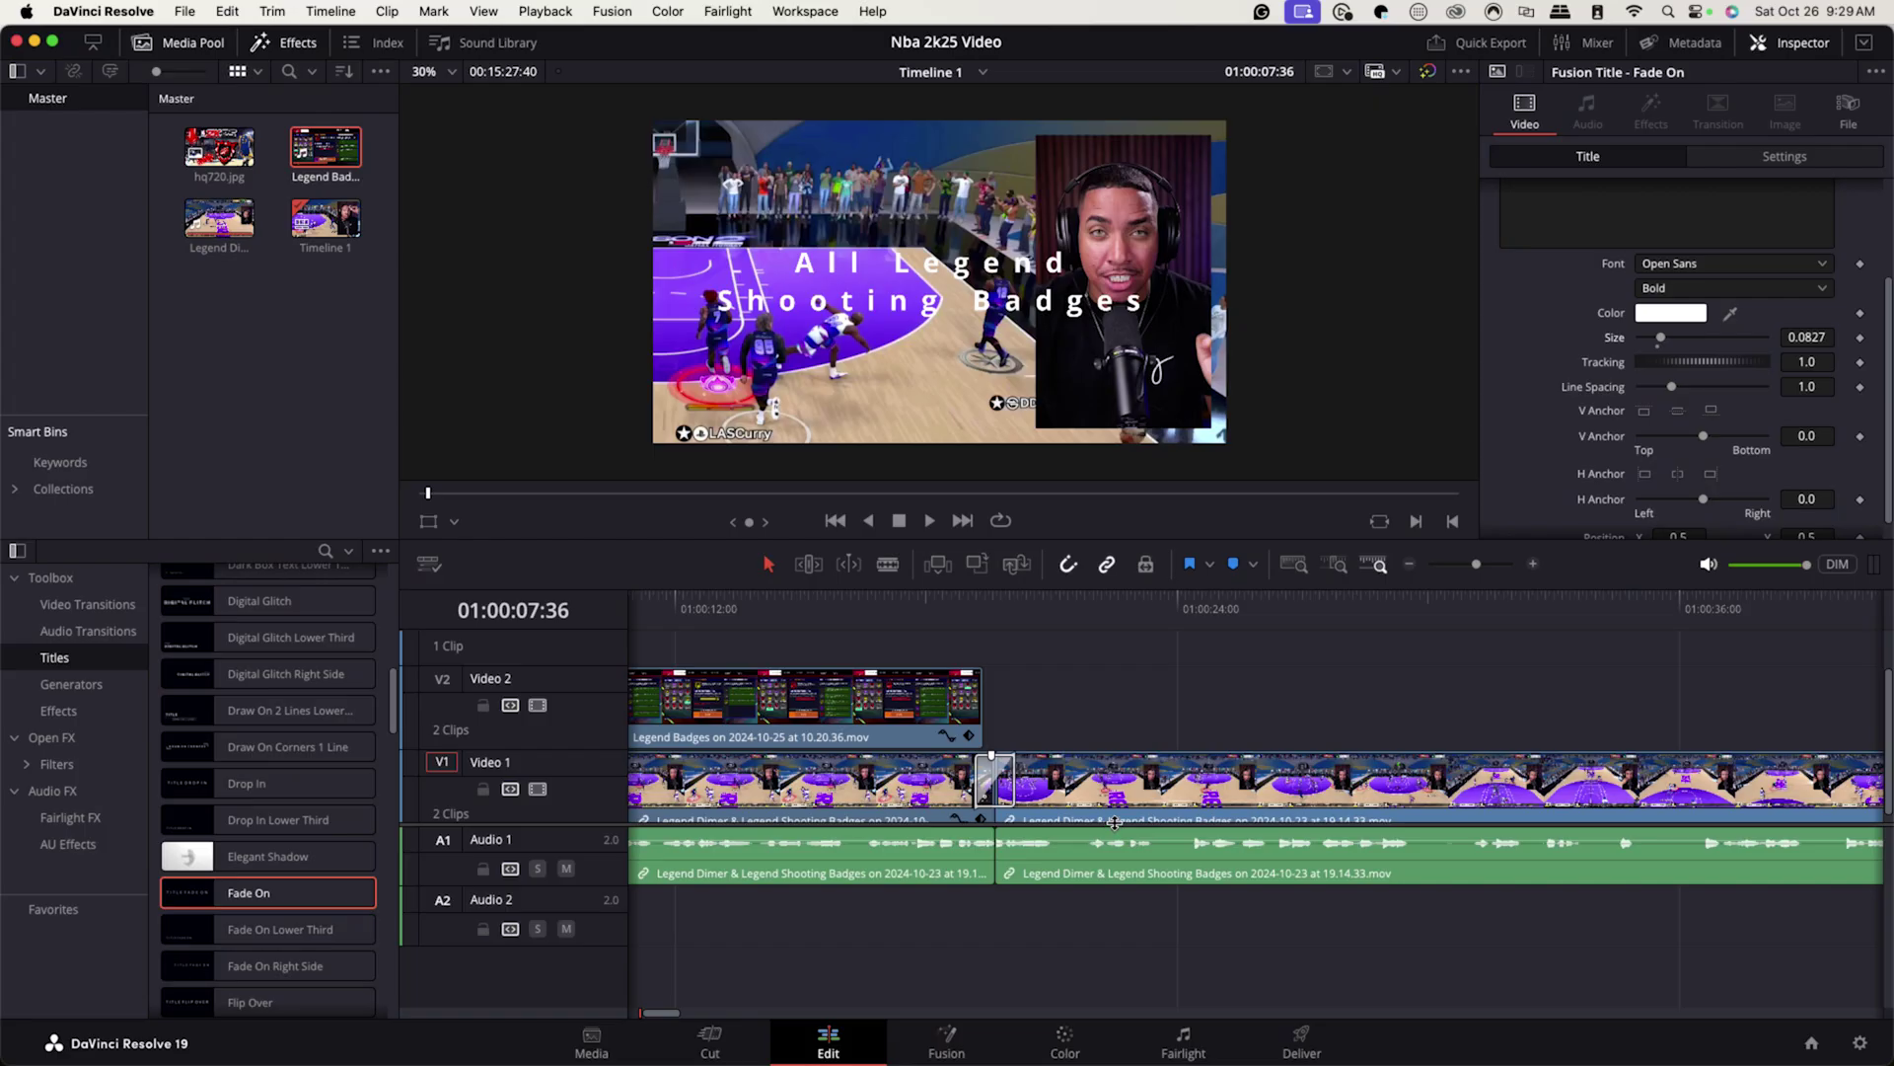
scroll(1114, 822, "left", 5)
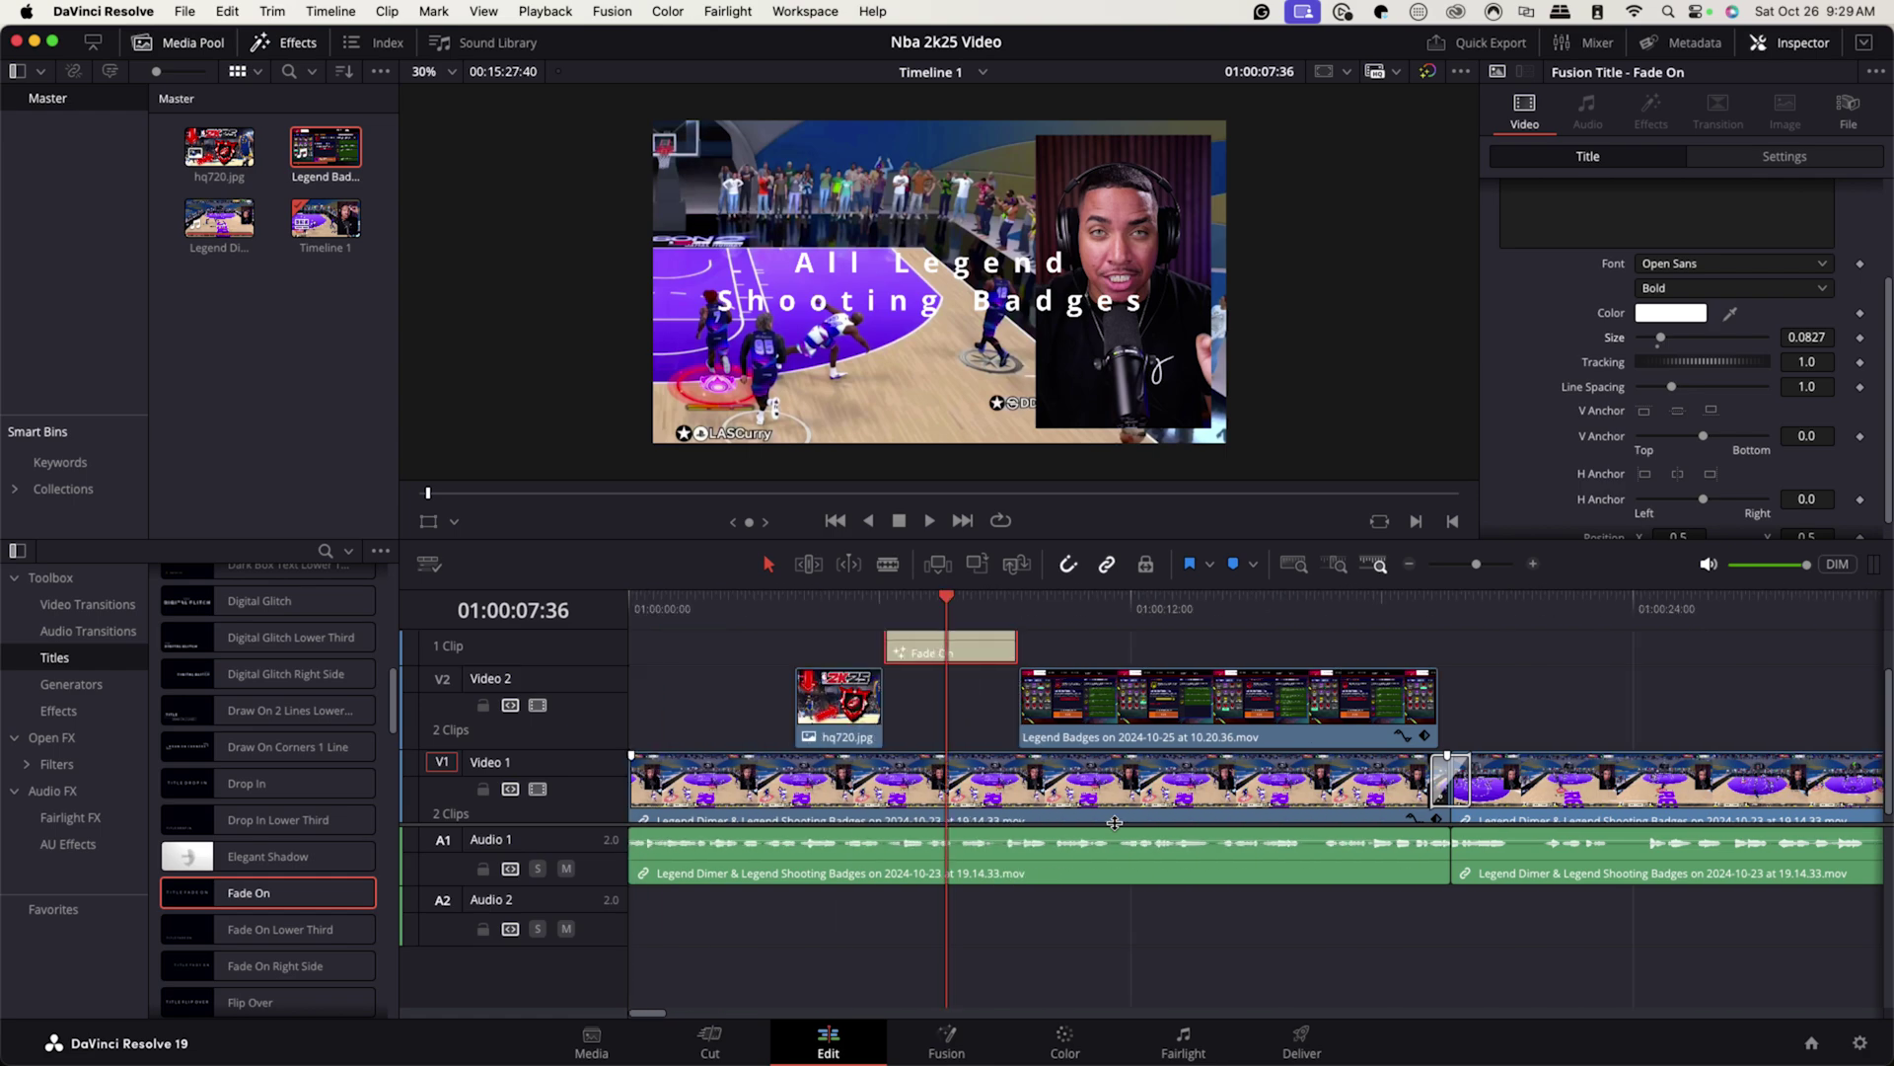
left_click_drag(656, 600, 633, 598)
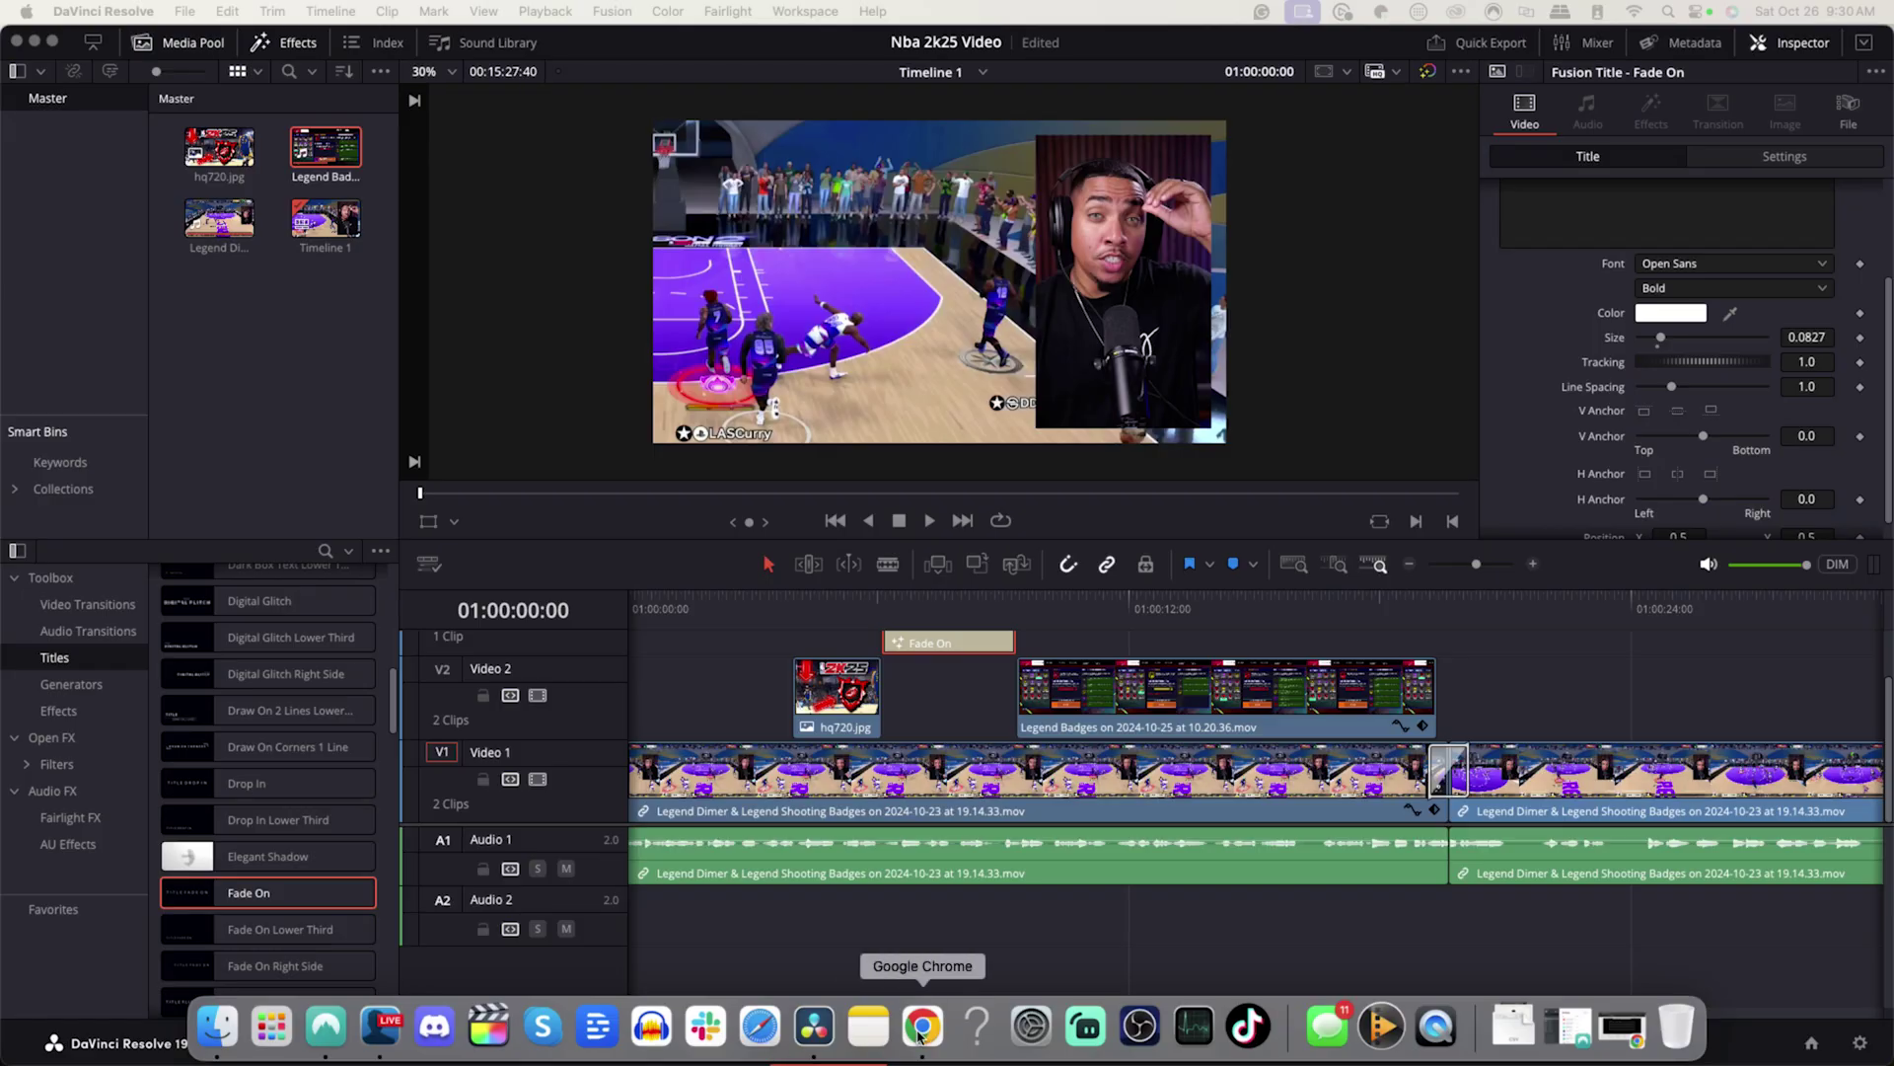
Step: Switch to the Epidemic Sound window in Google Chrome and browse the Discover page's track recommendations for the YouTube channels
right_click(920, 1031)
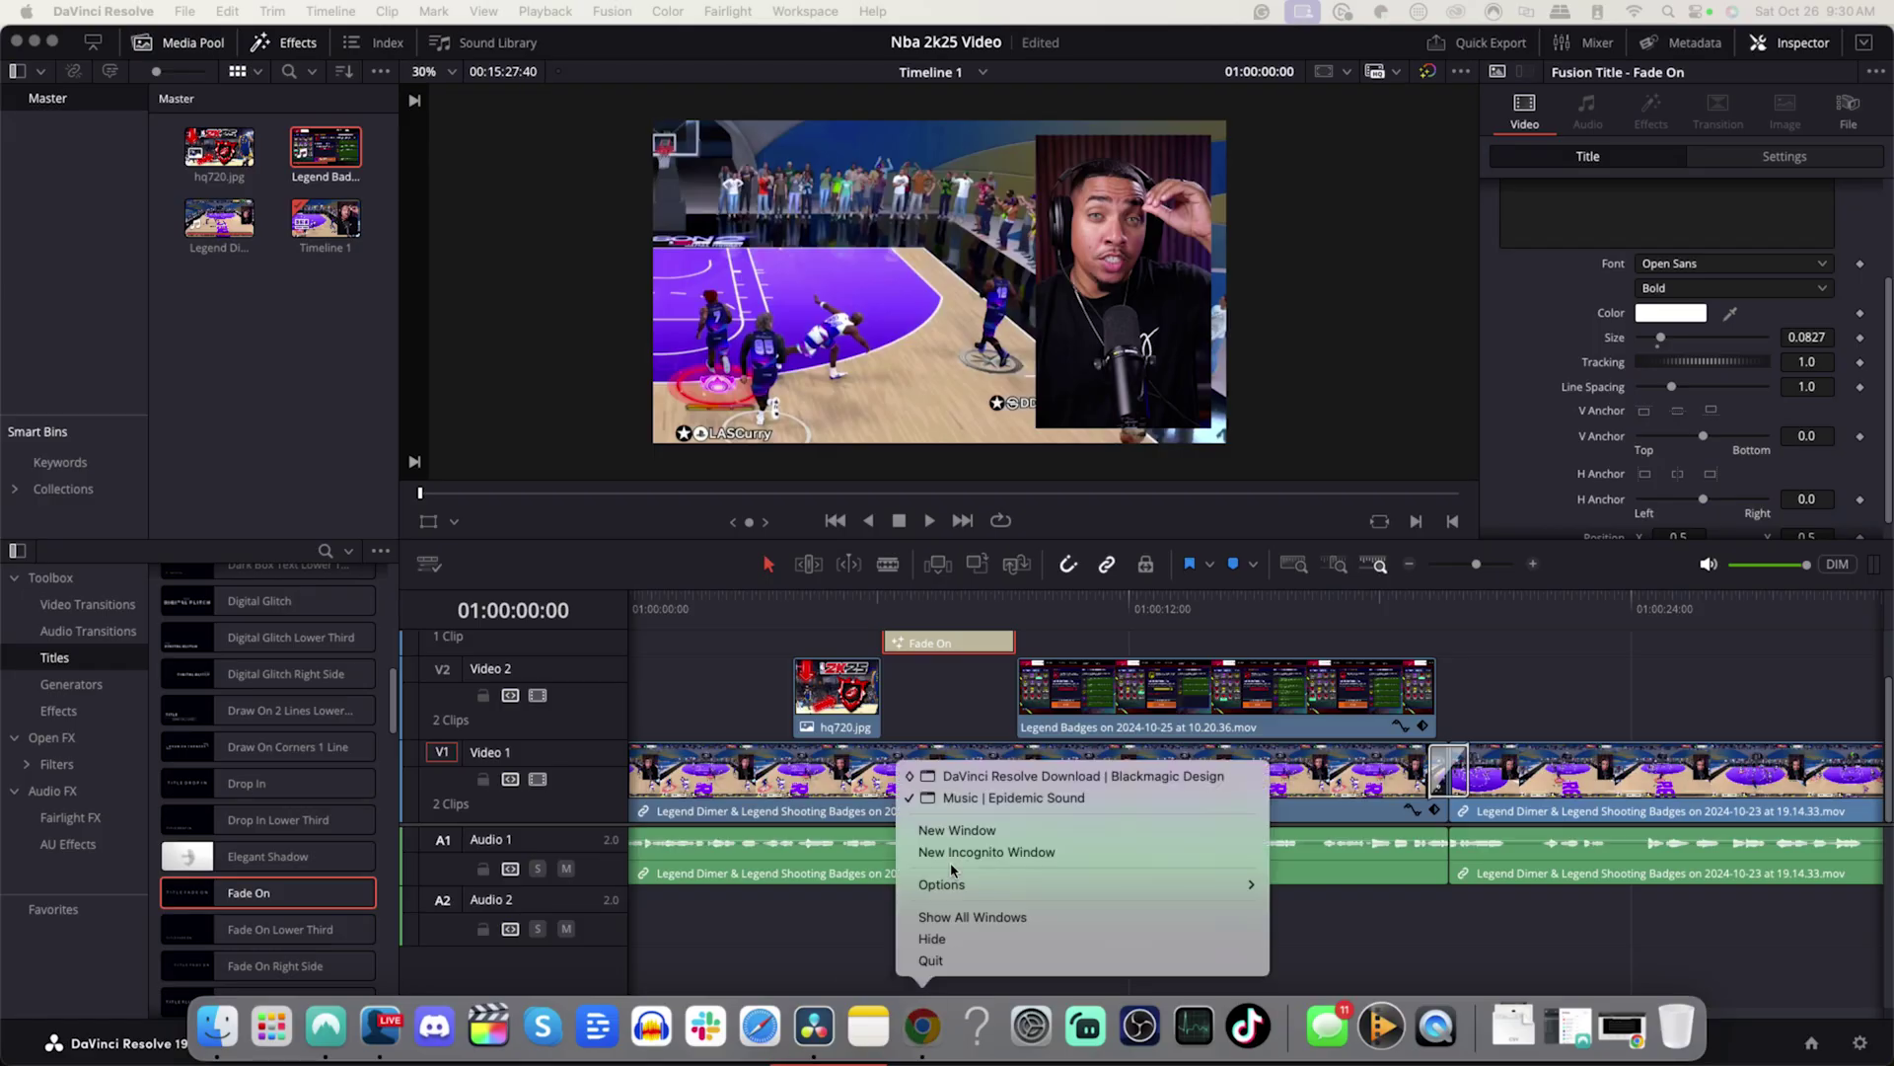
left_click(952, 800)
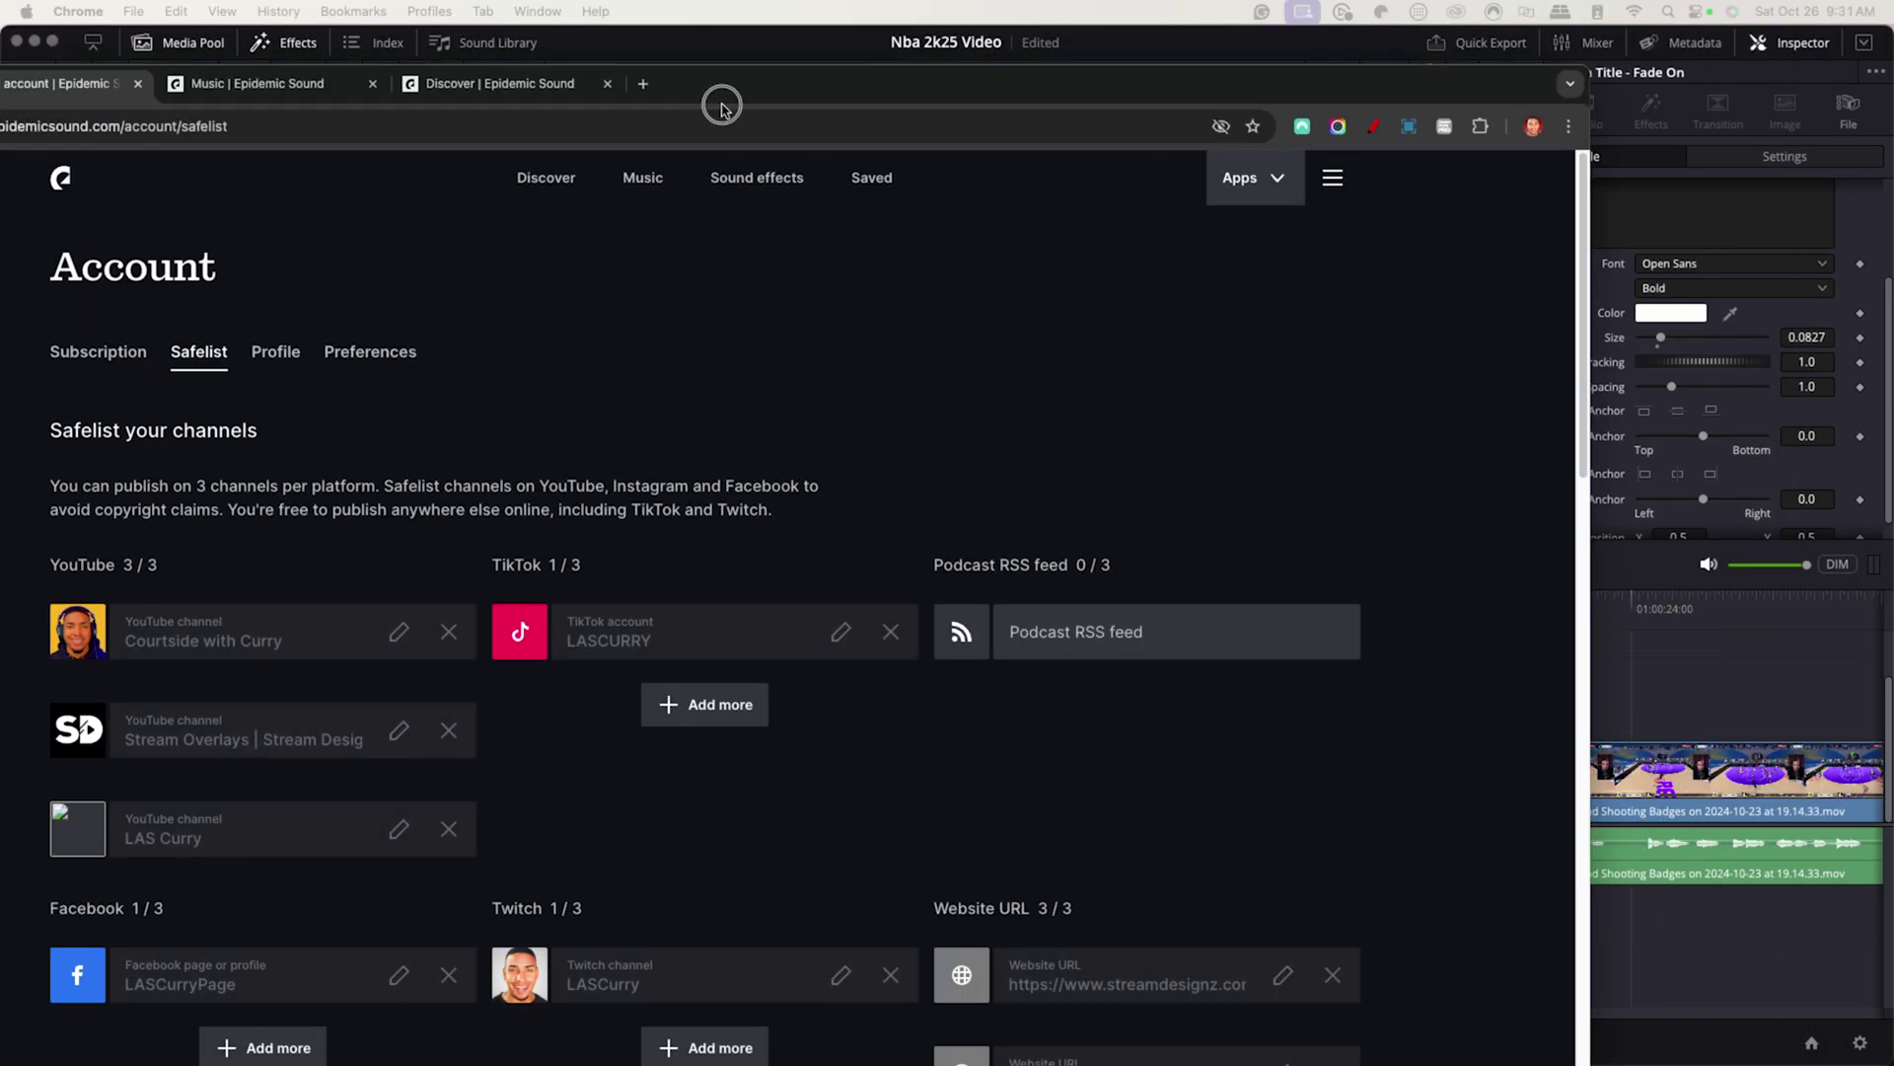
left_click_drag(719, 101, 972, 17)
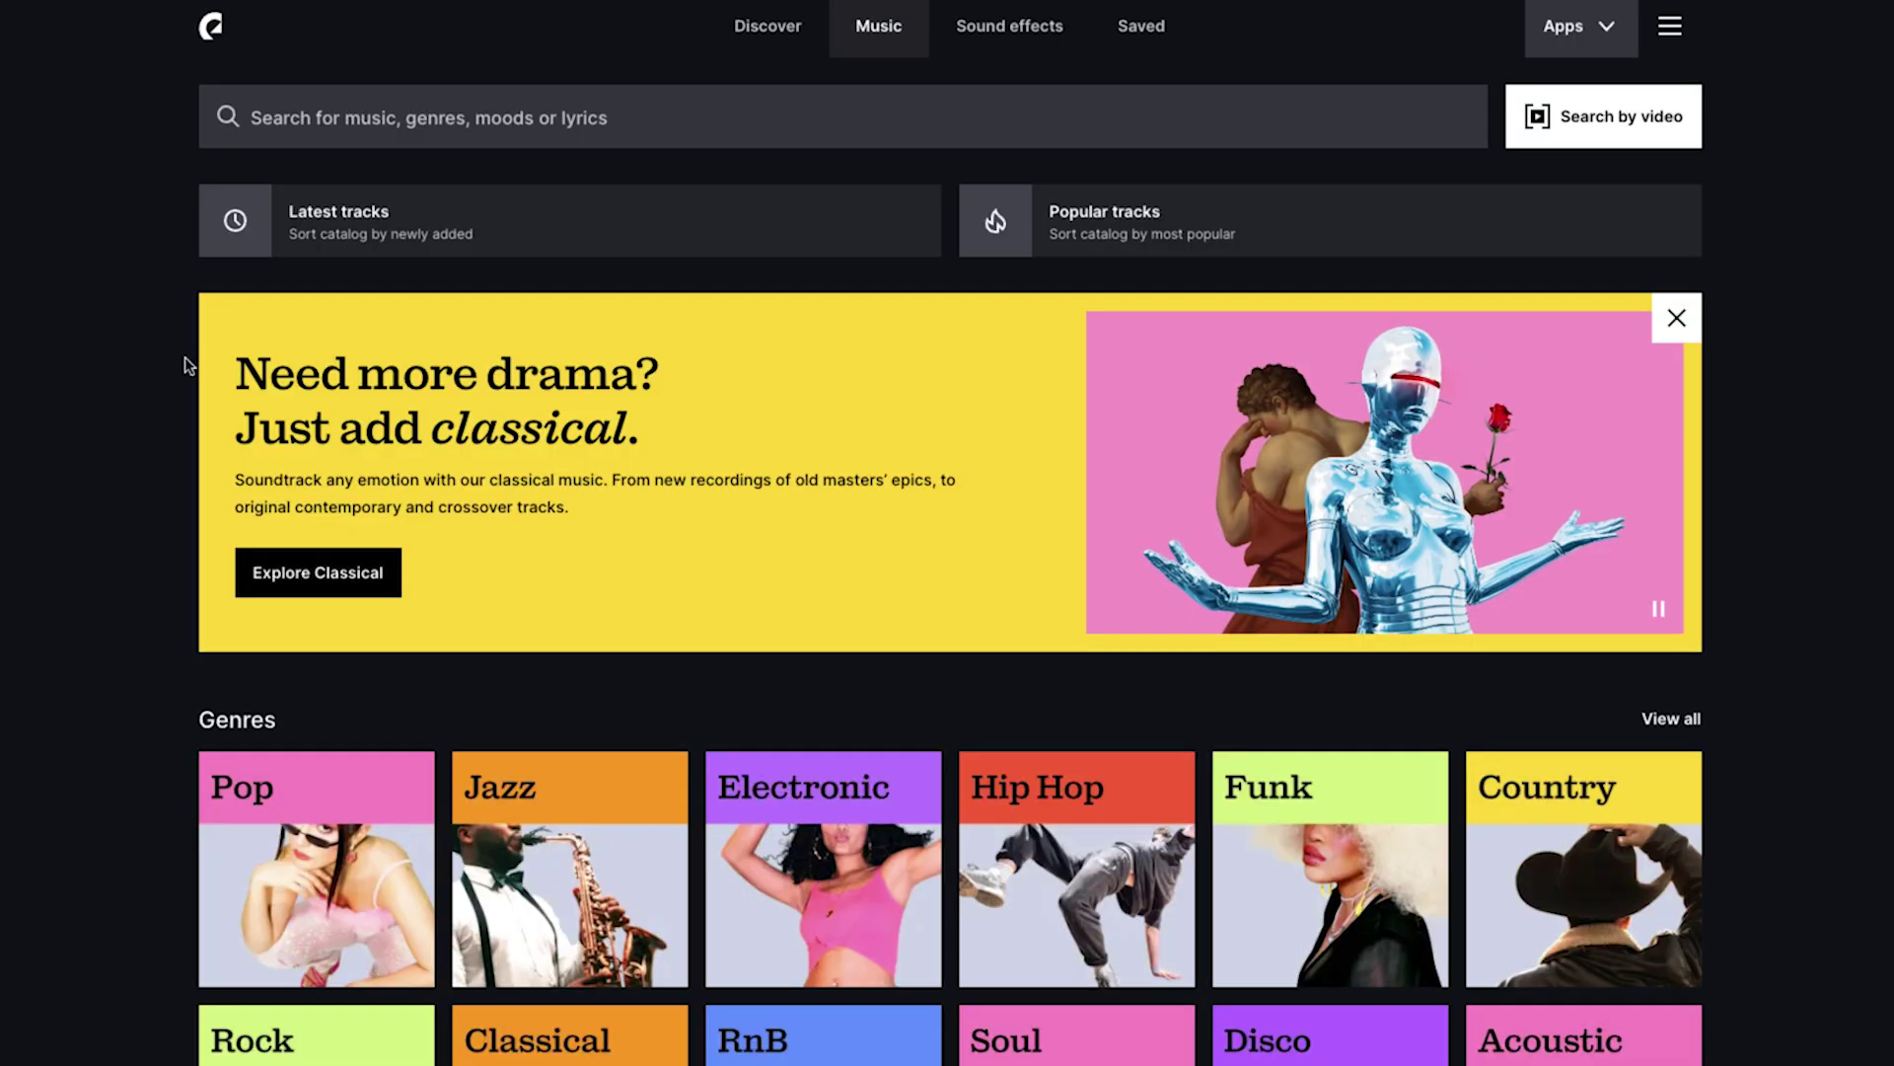
scroll(132, 393, "down", 5)
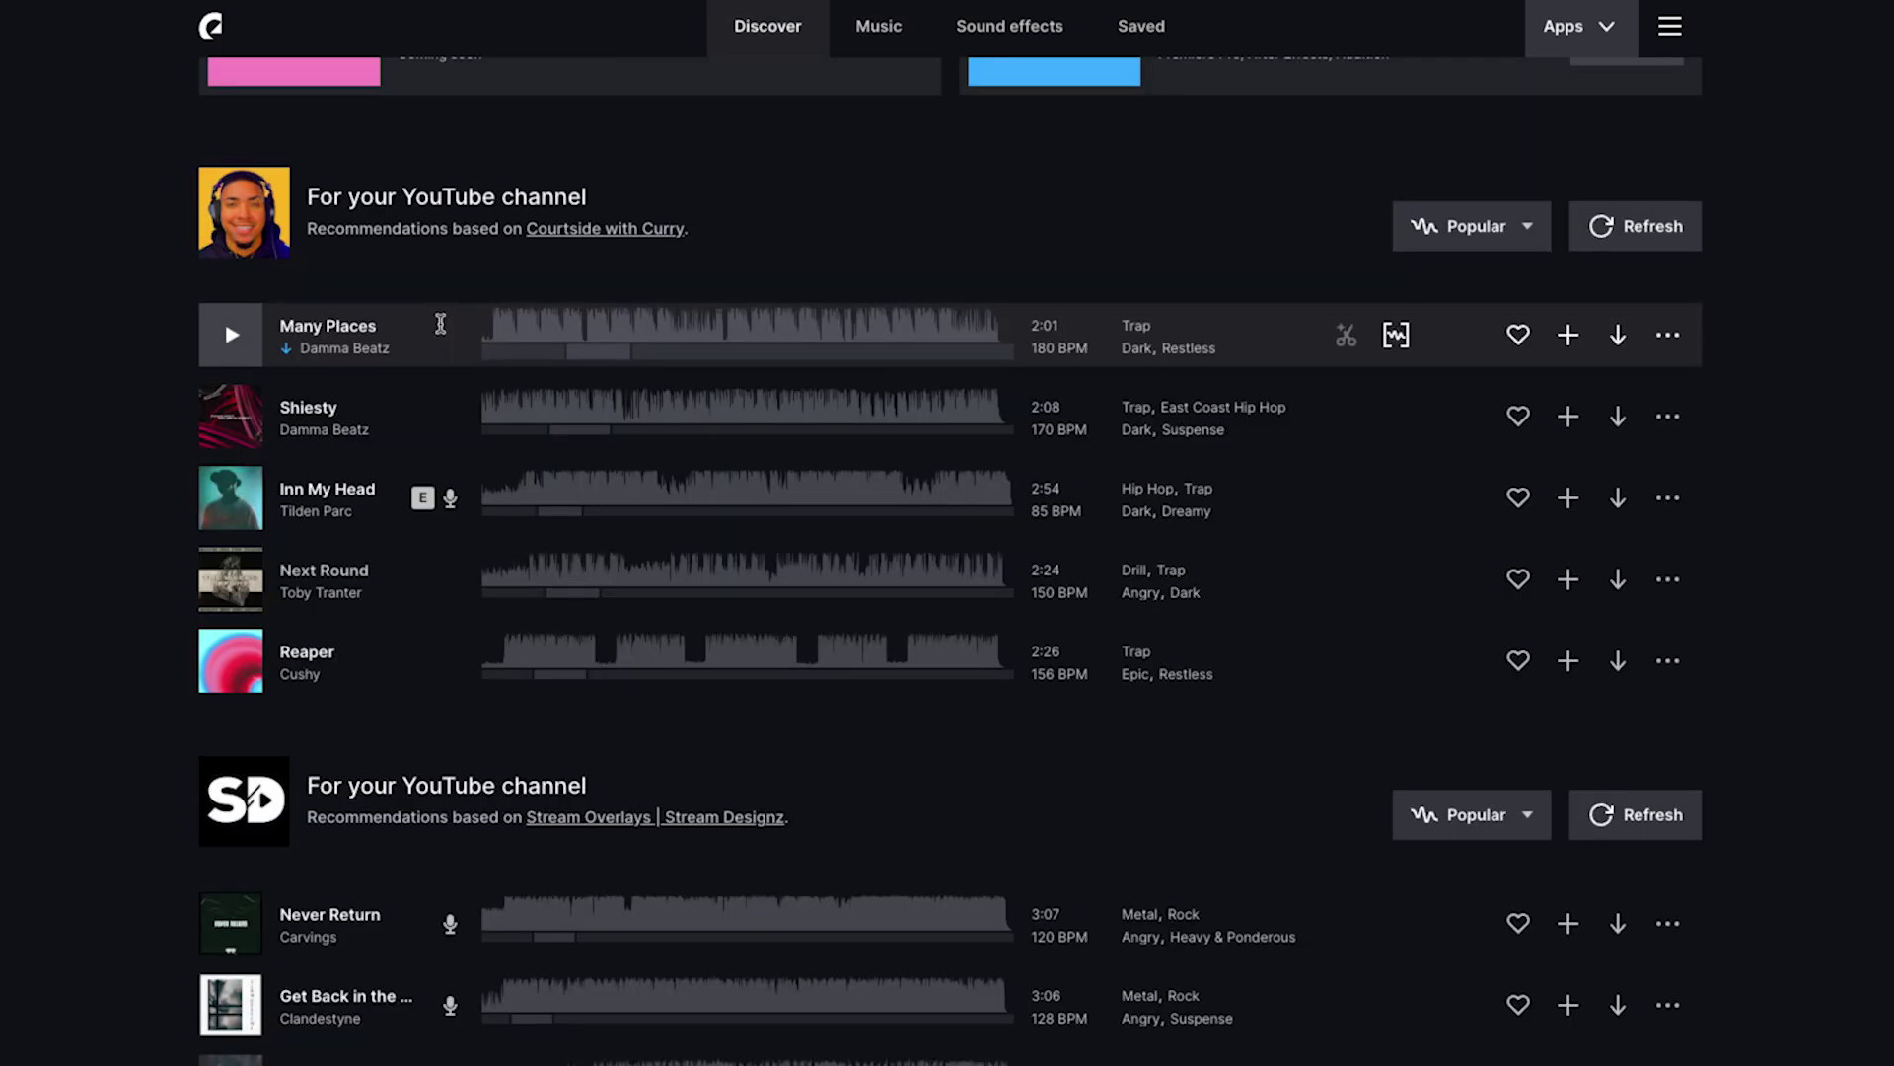
scroll(158, 399, "down", 4)
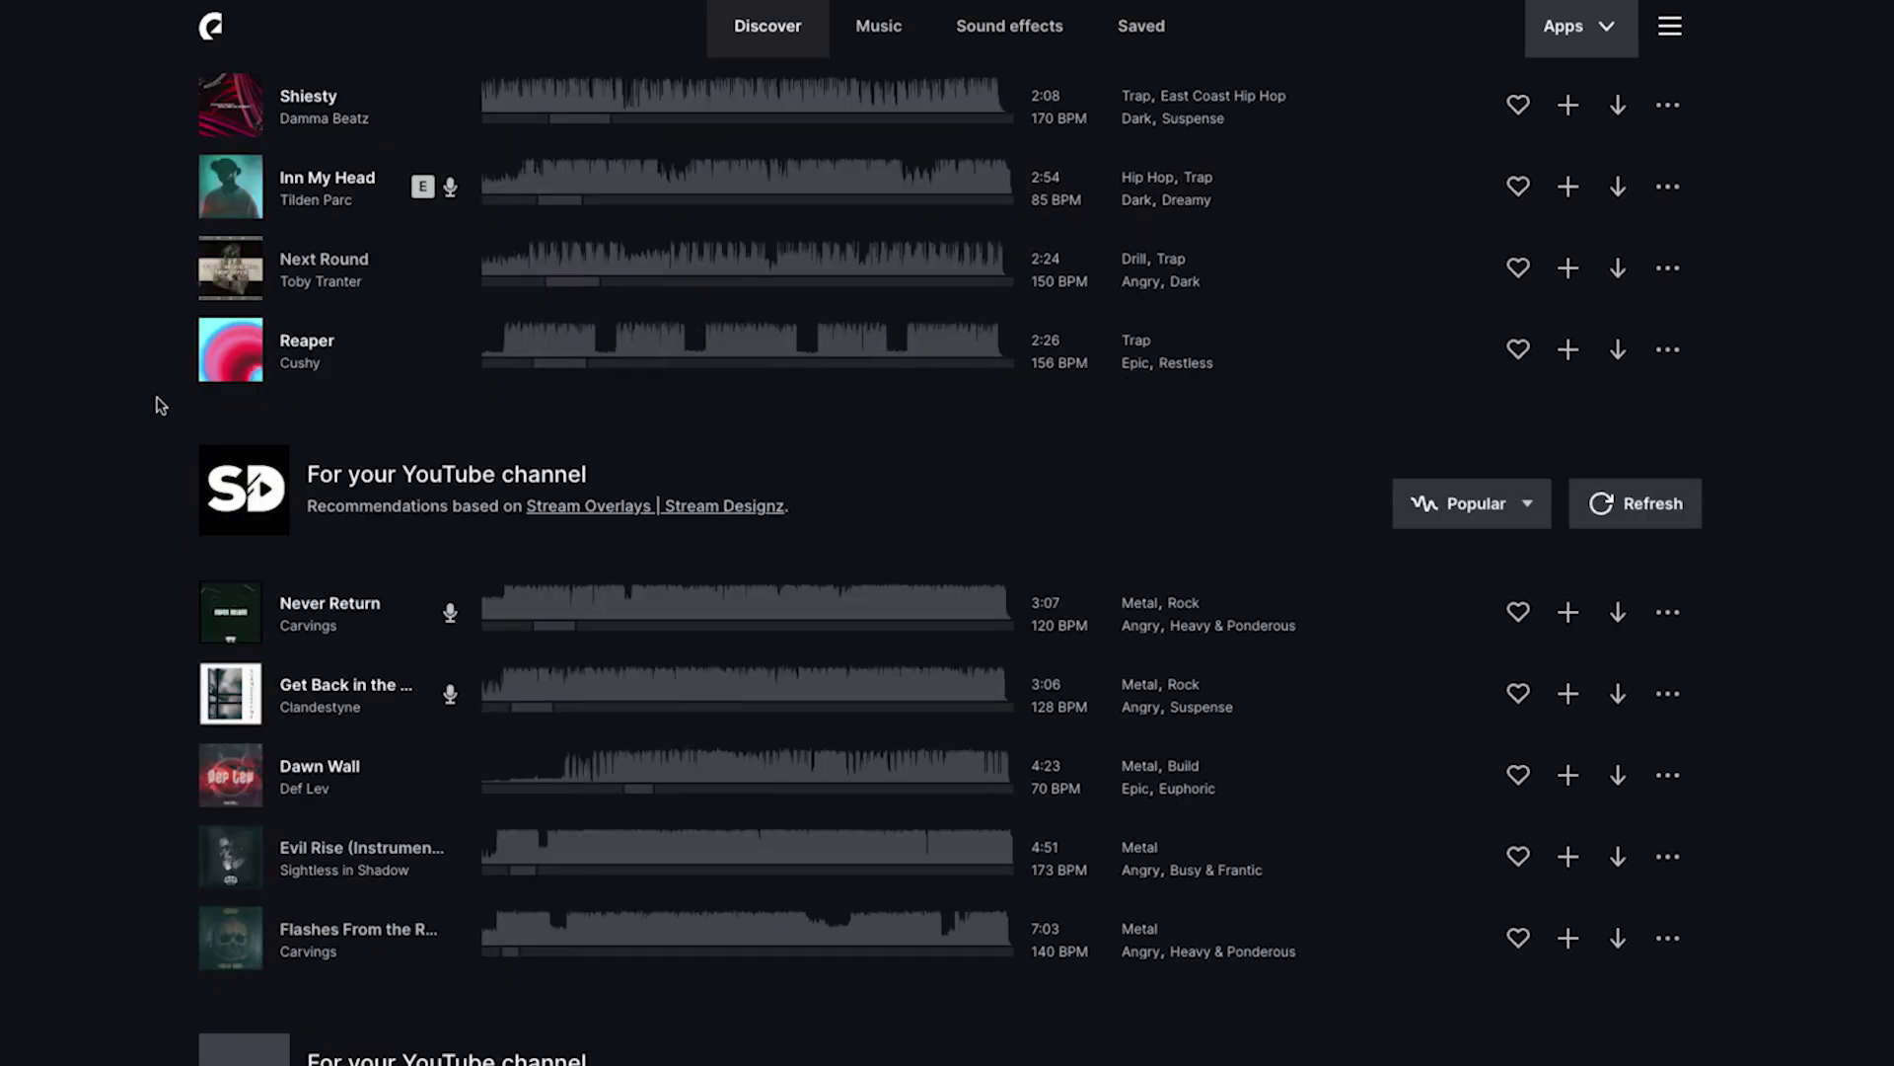
scroll(157, 402, "up", 2)
scroll(166, 407, "up", 5)
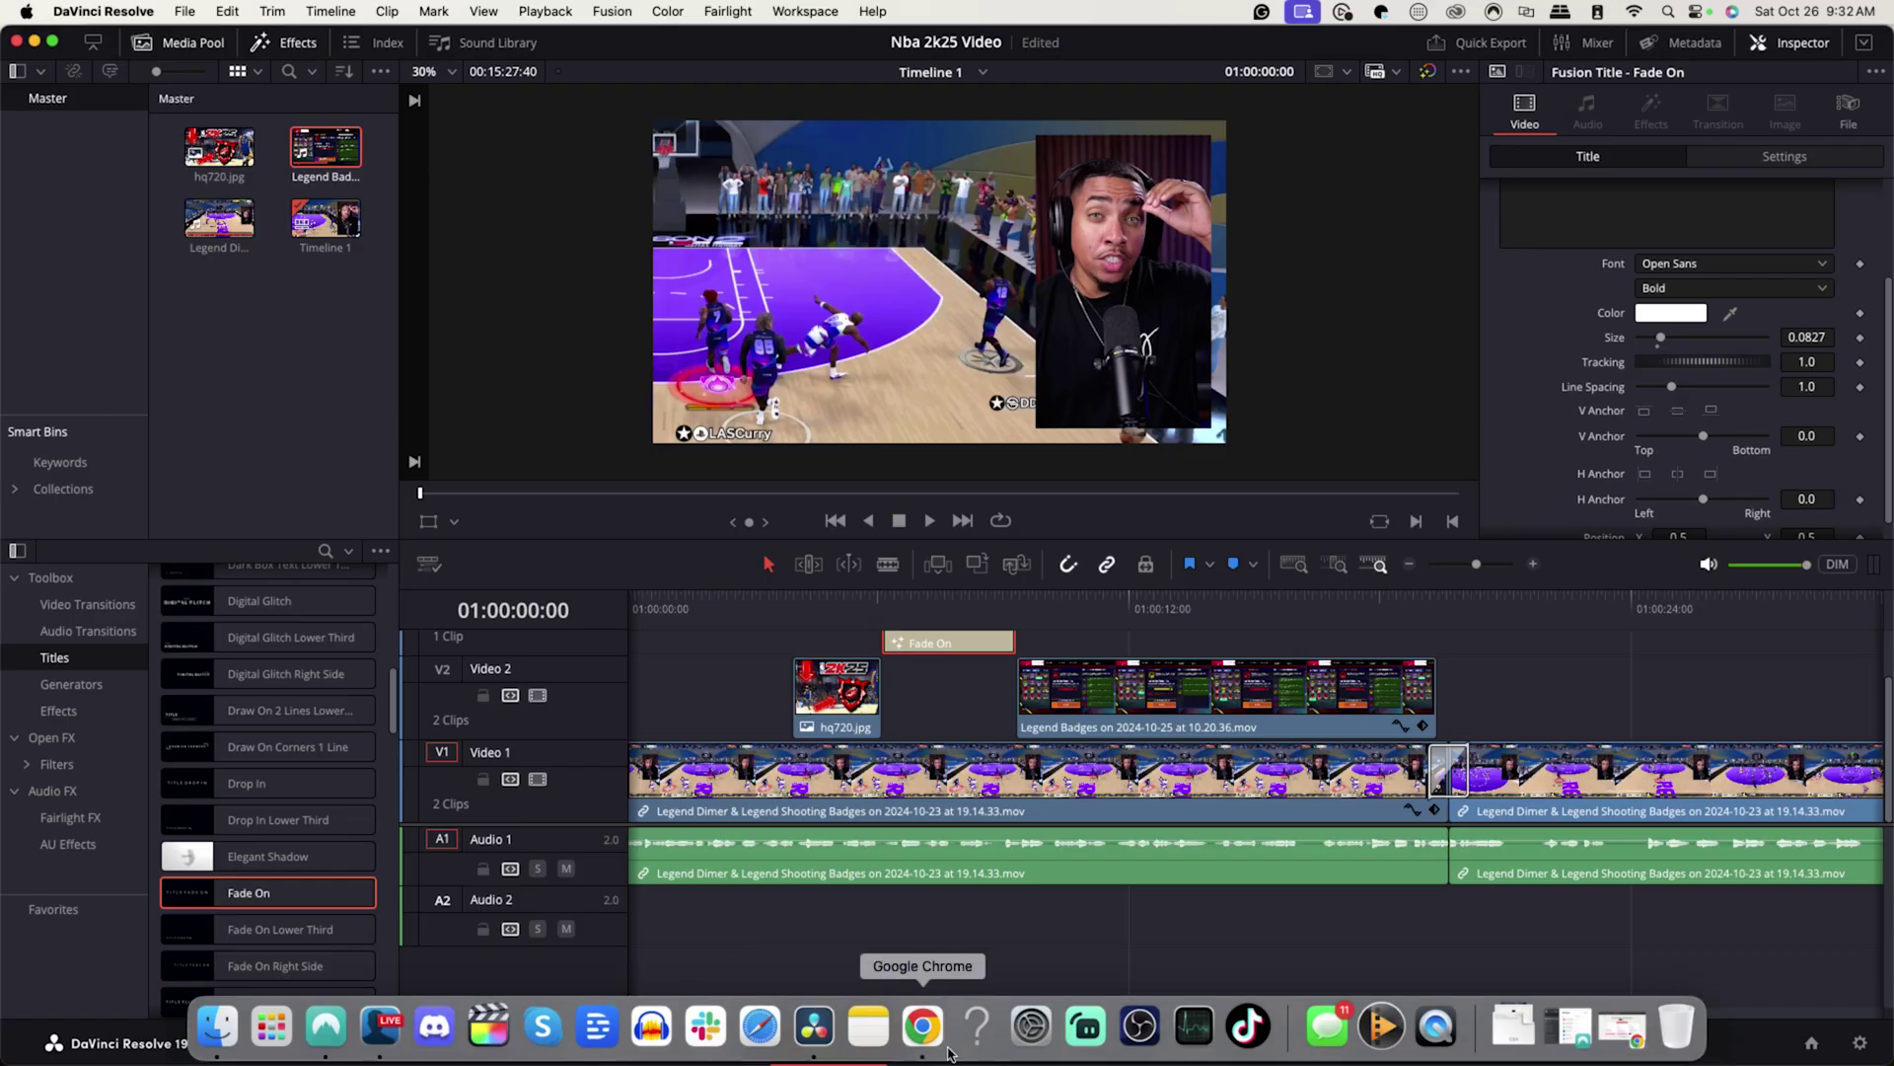
Step: Switch to Google Chrome and preview the recommended track Shiesty on the Epidemic Sound Discover page
left_click(923, 1044)
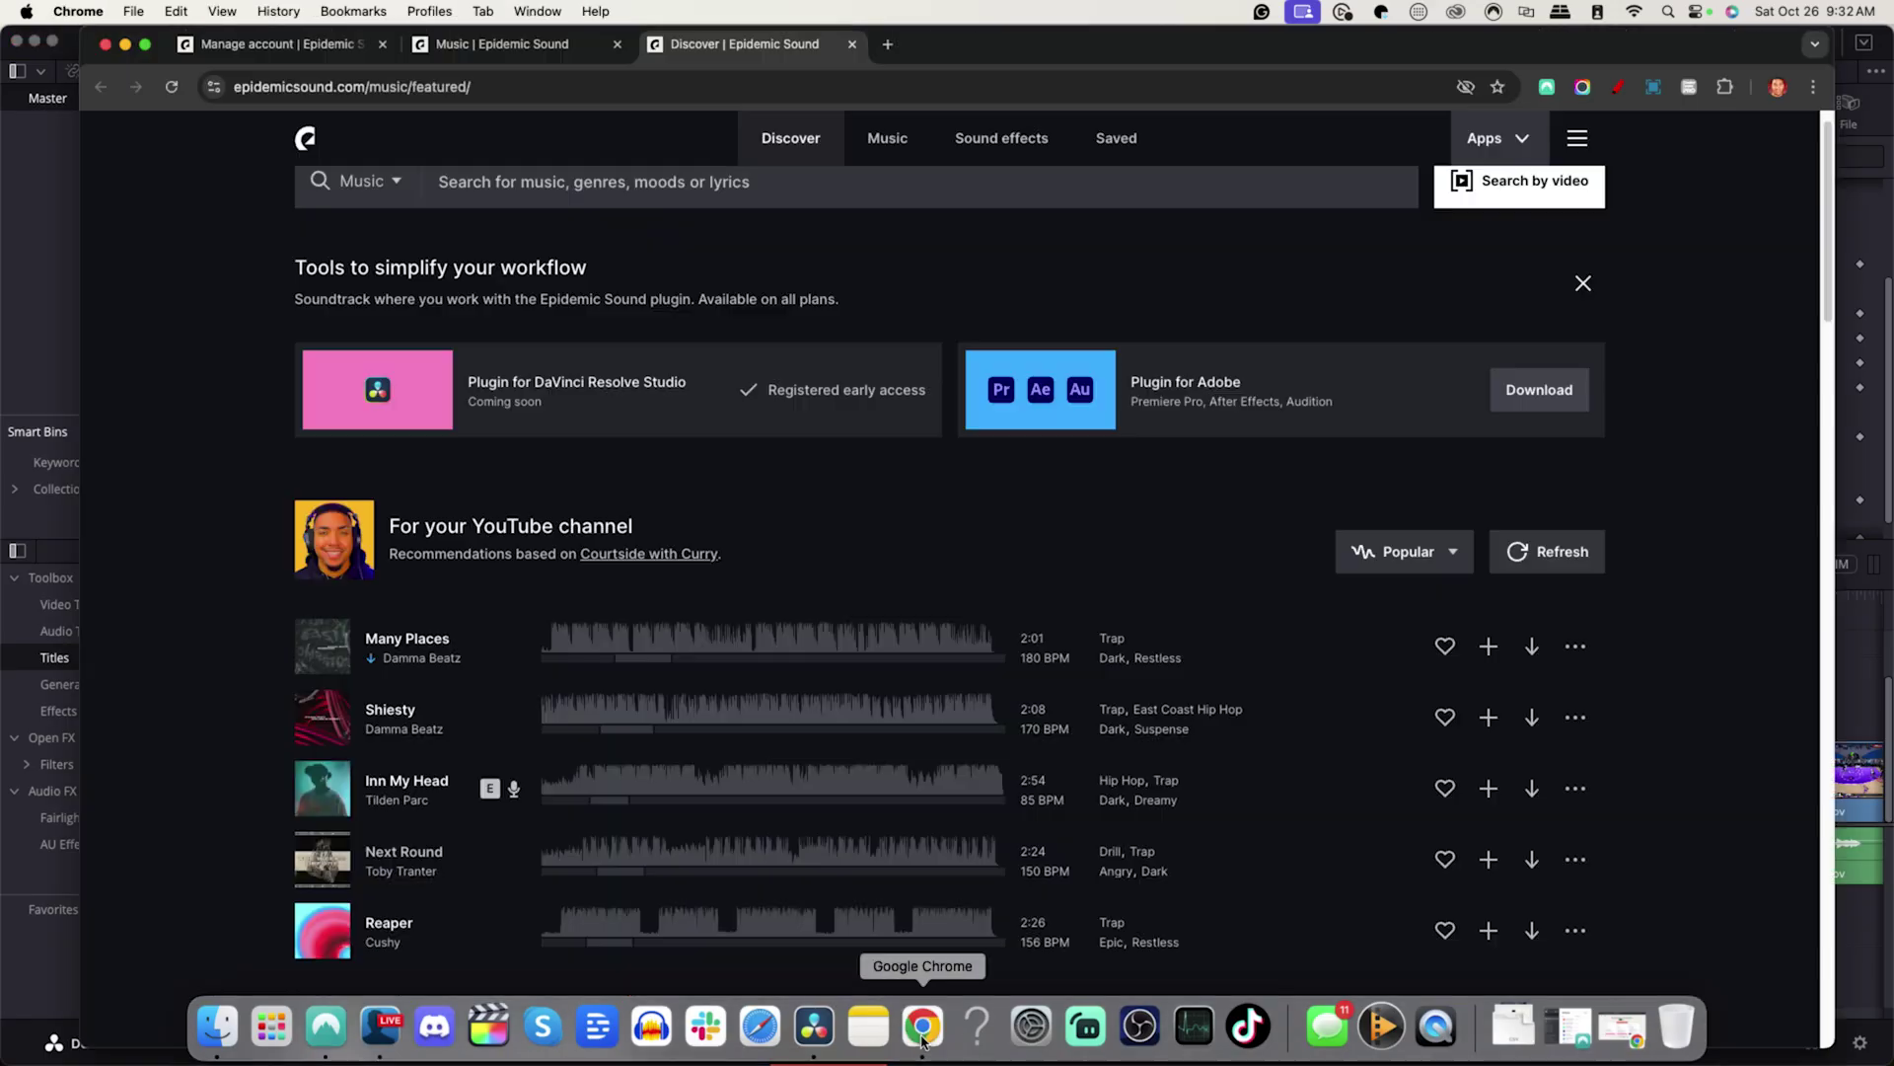
left_click(329, 717)
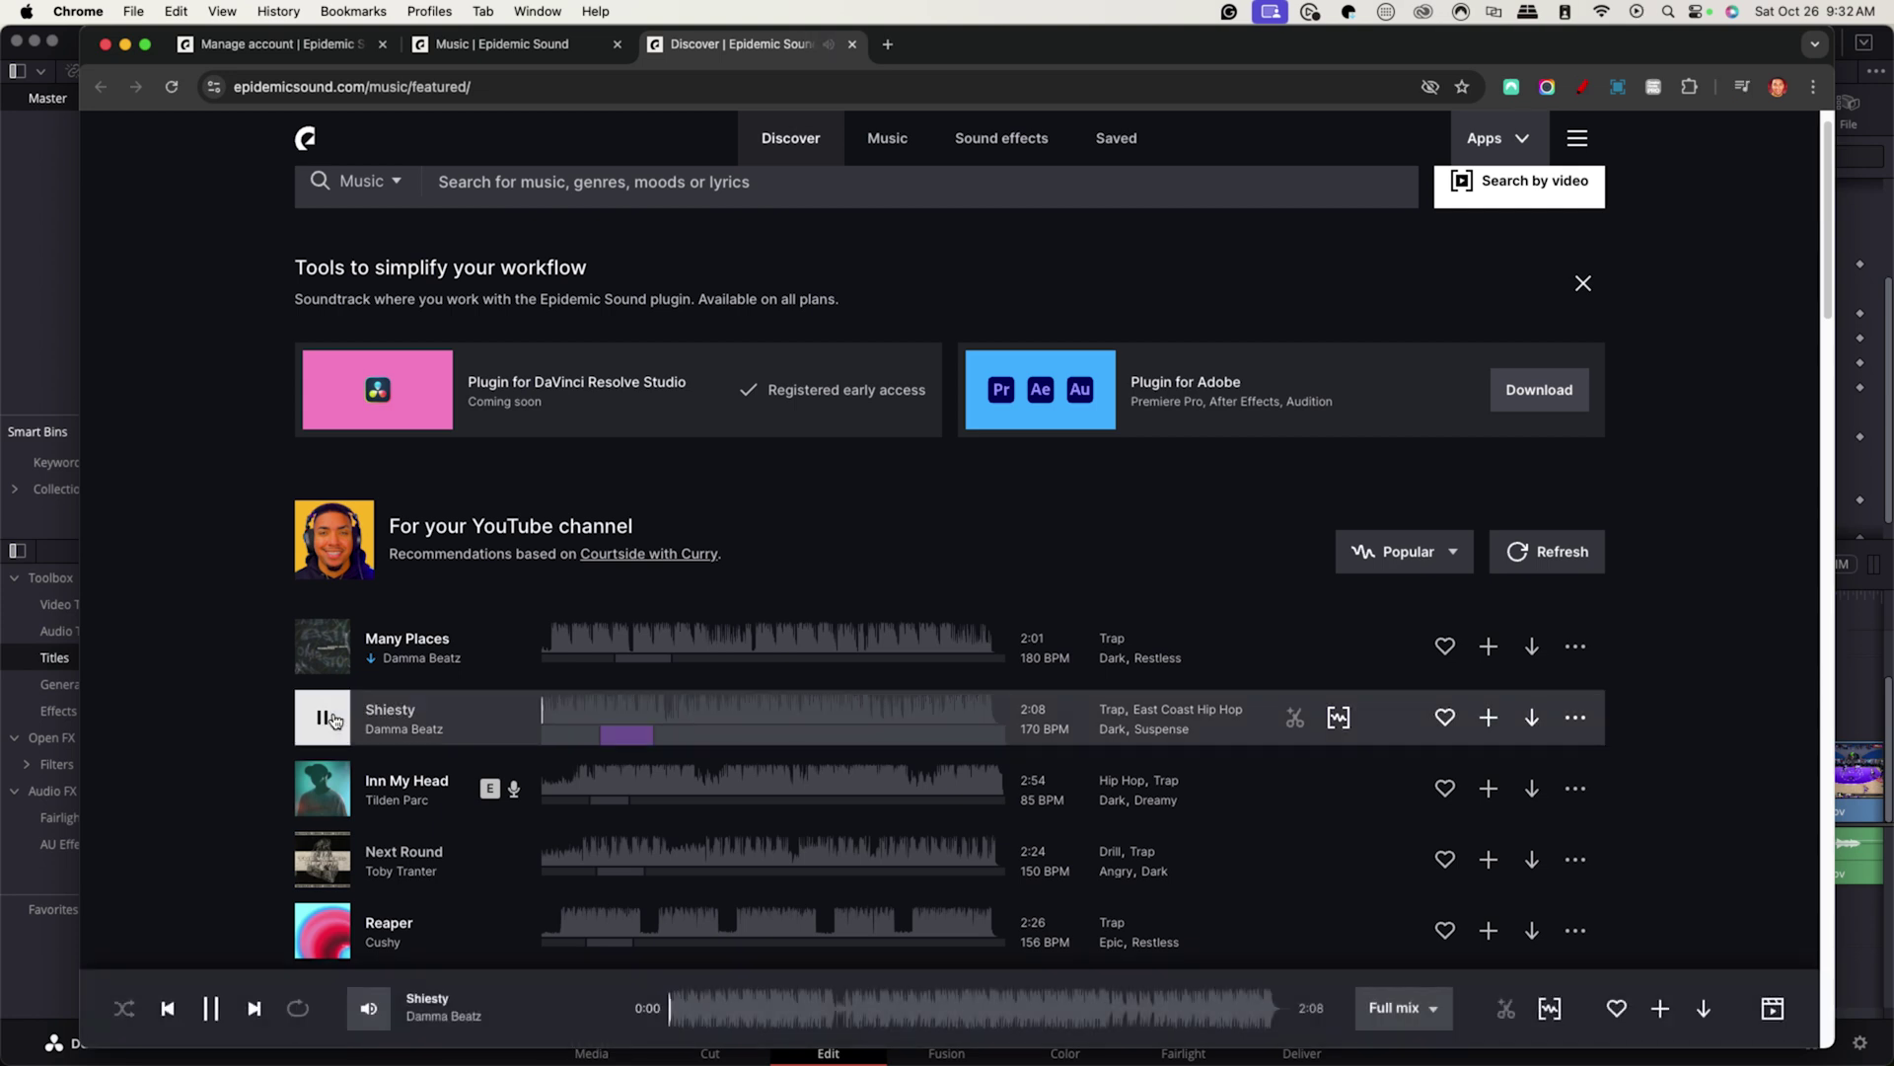
left_click(334, 721)
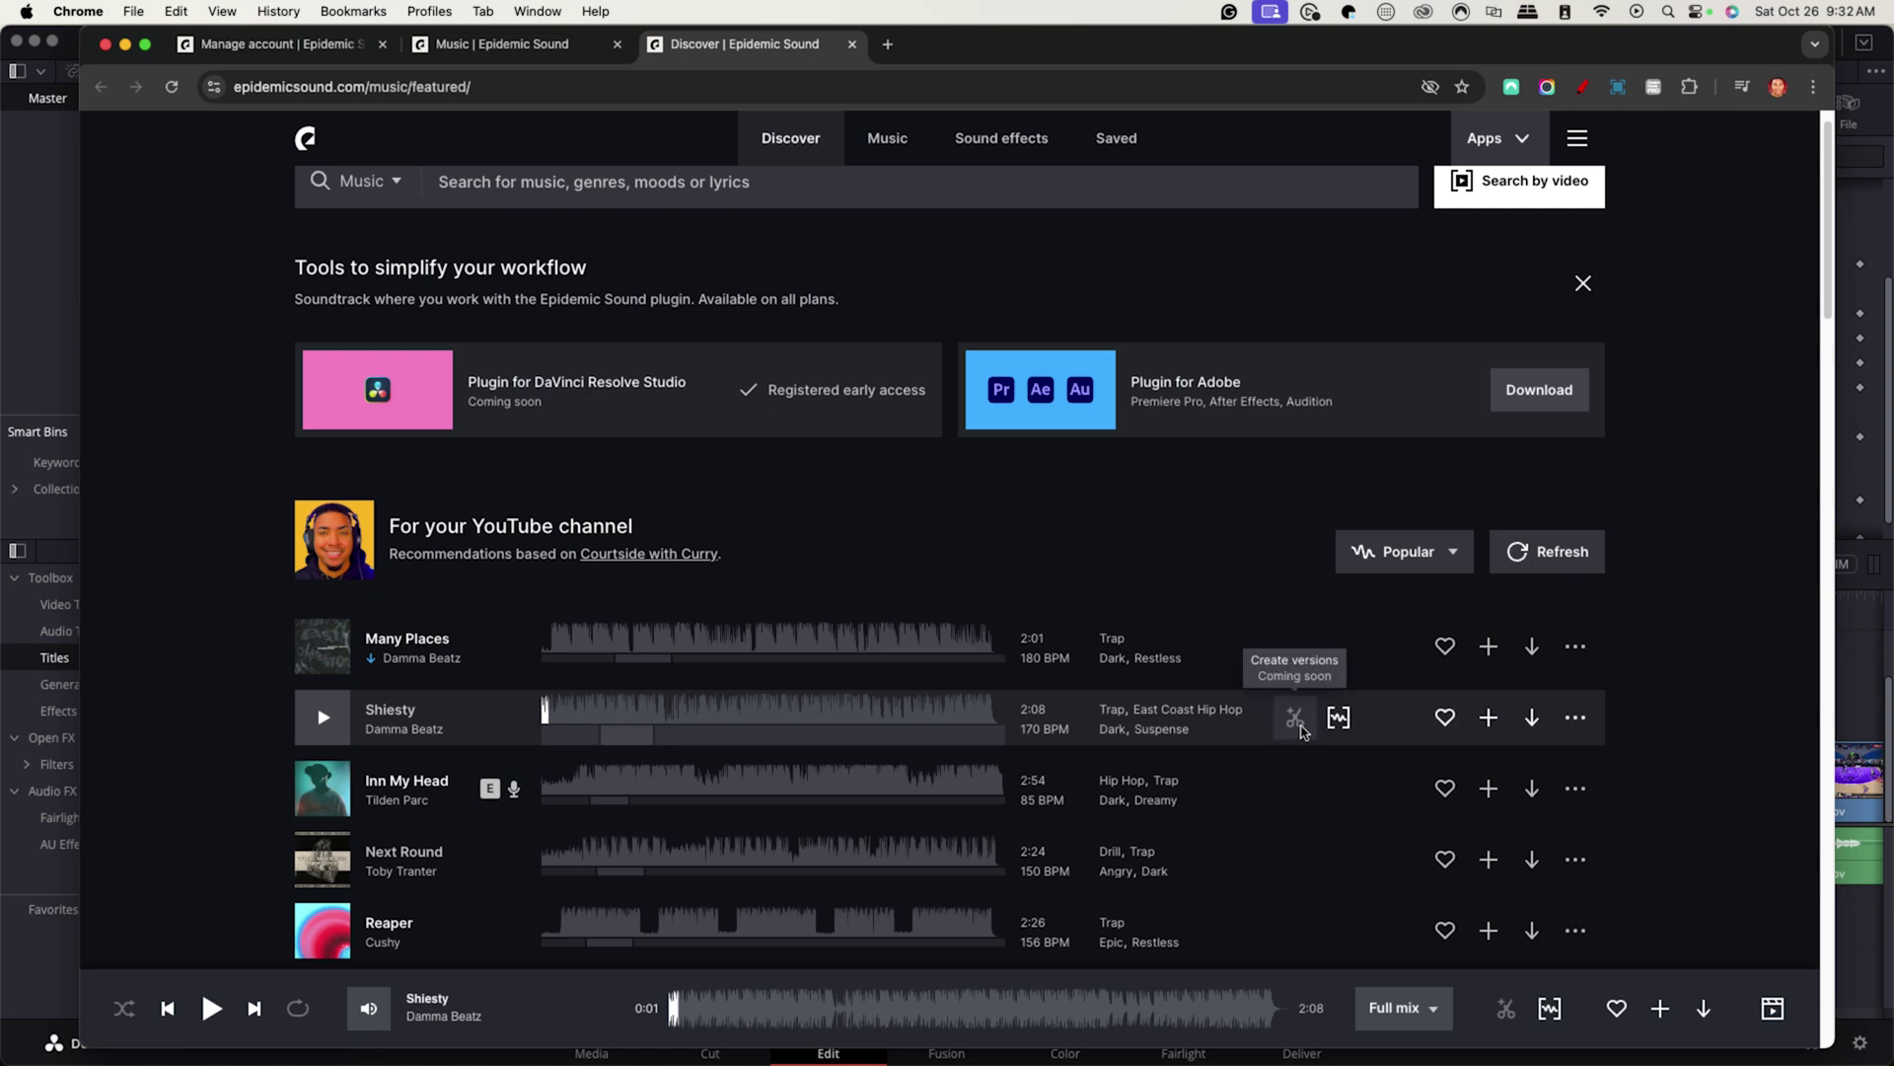
Step: Download the full track of Shiesty as a full-mix MP3
left_click(1529, 720)
left_click(775, 597)
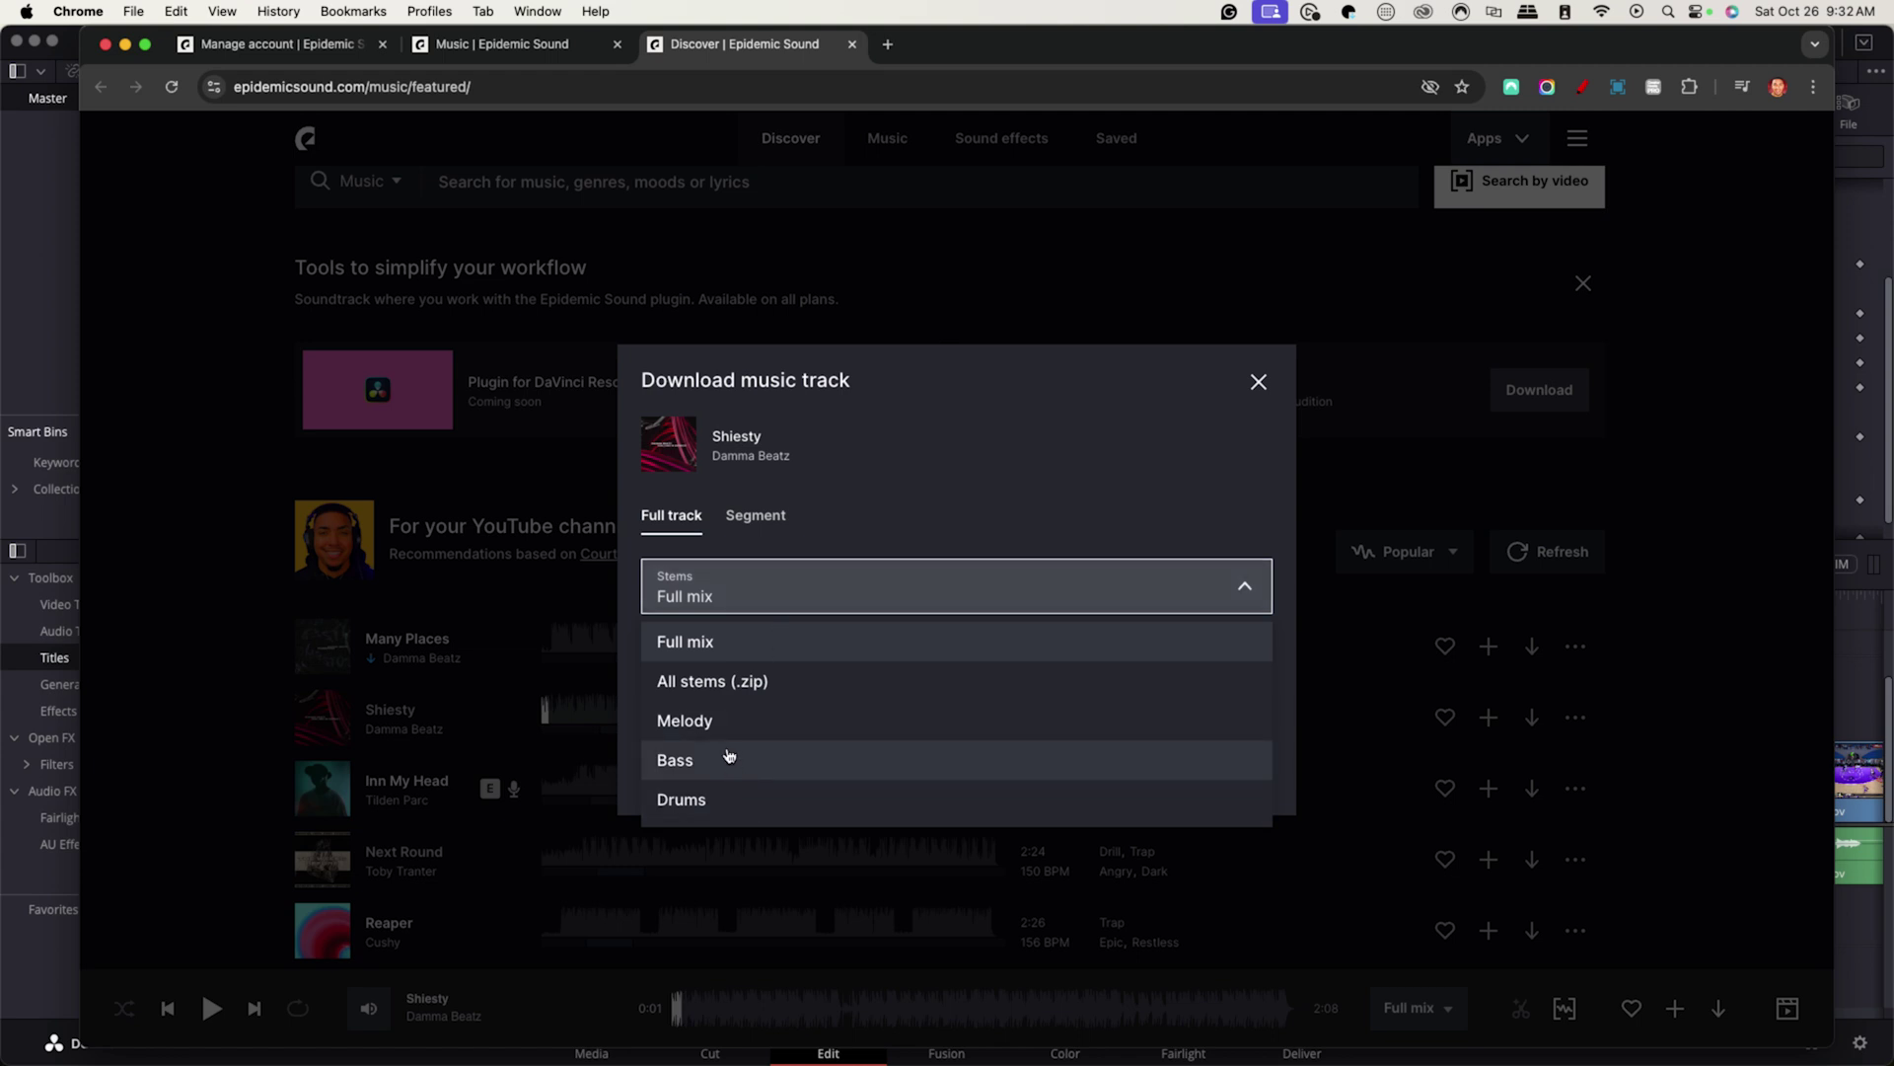
left_click(702, 653)
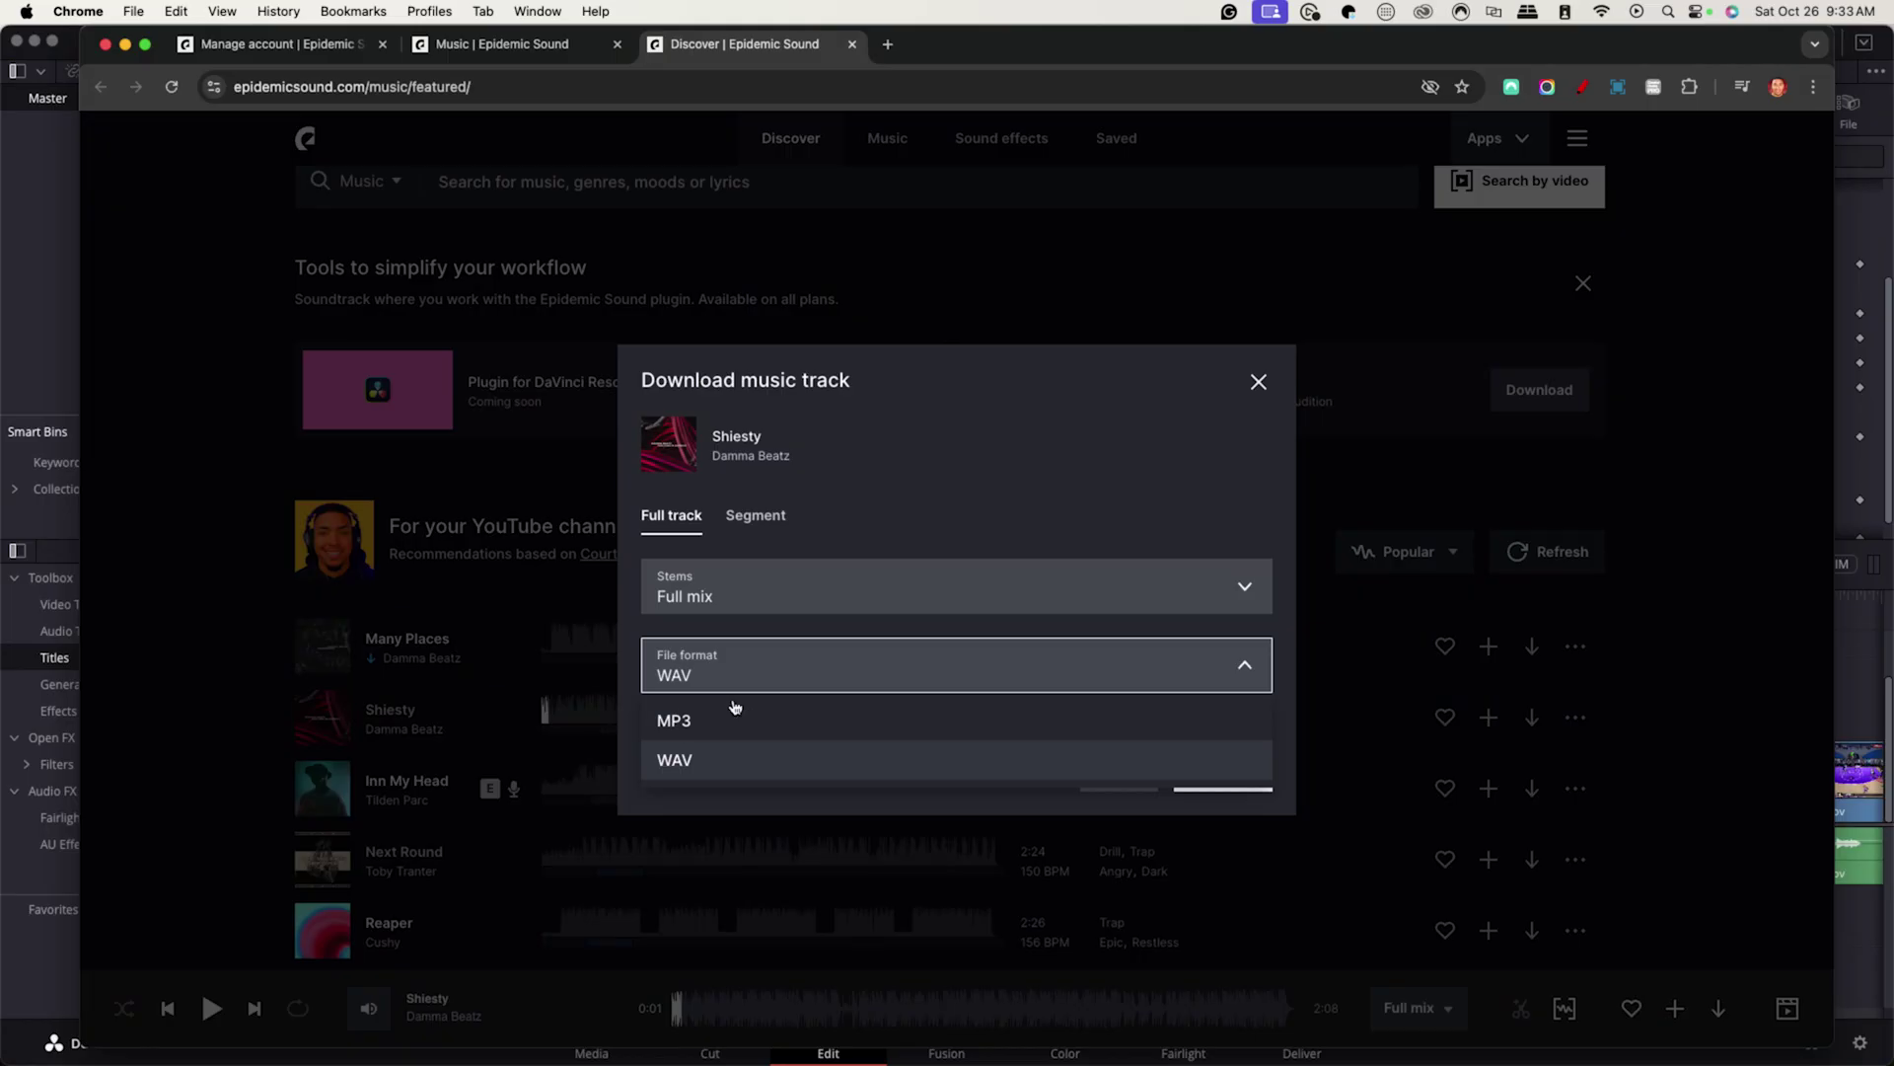
left_click(697, 726)
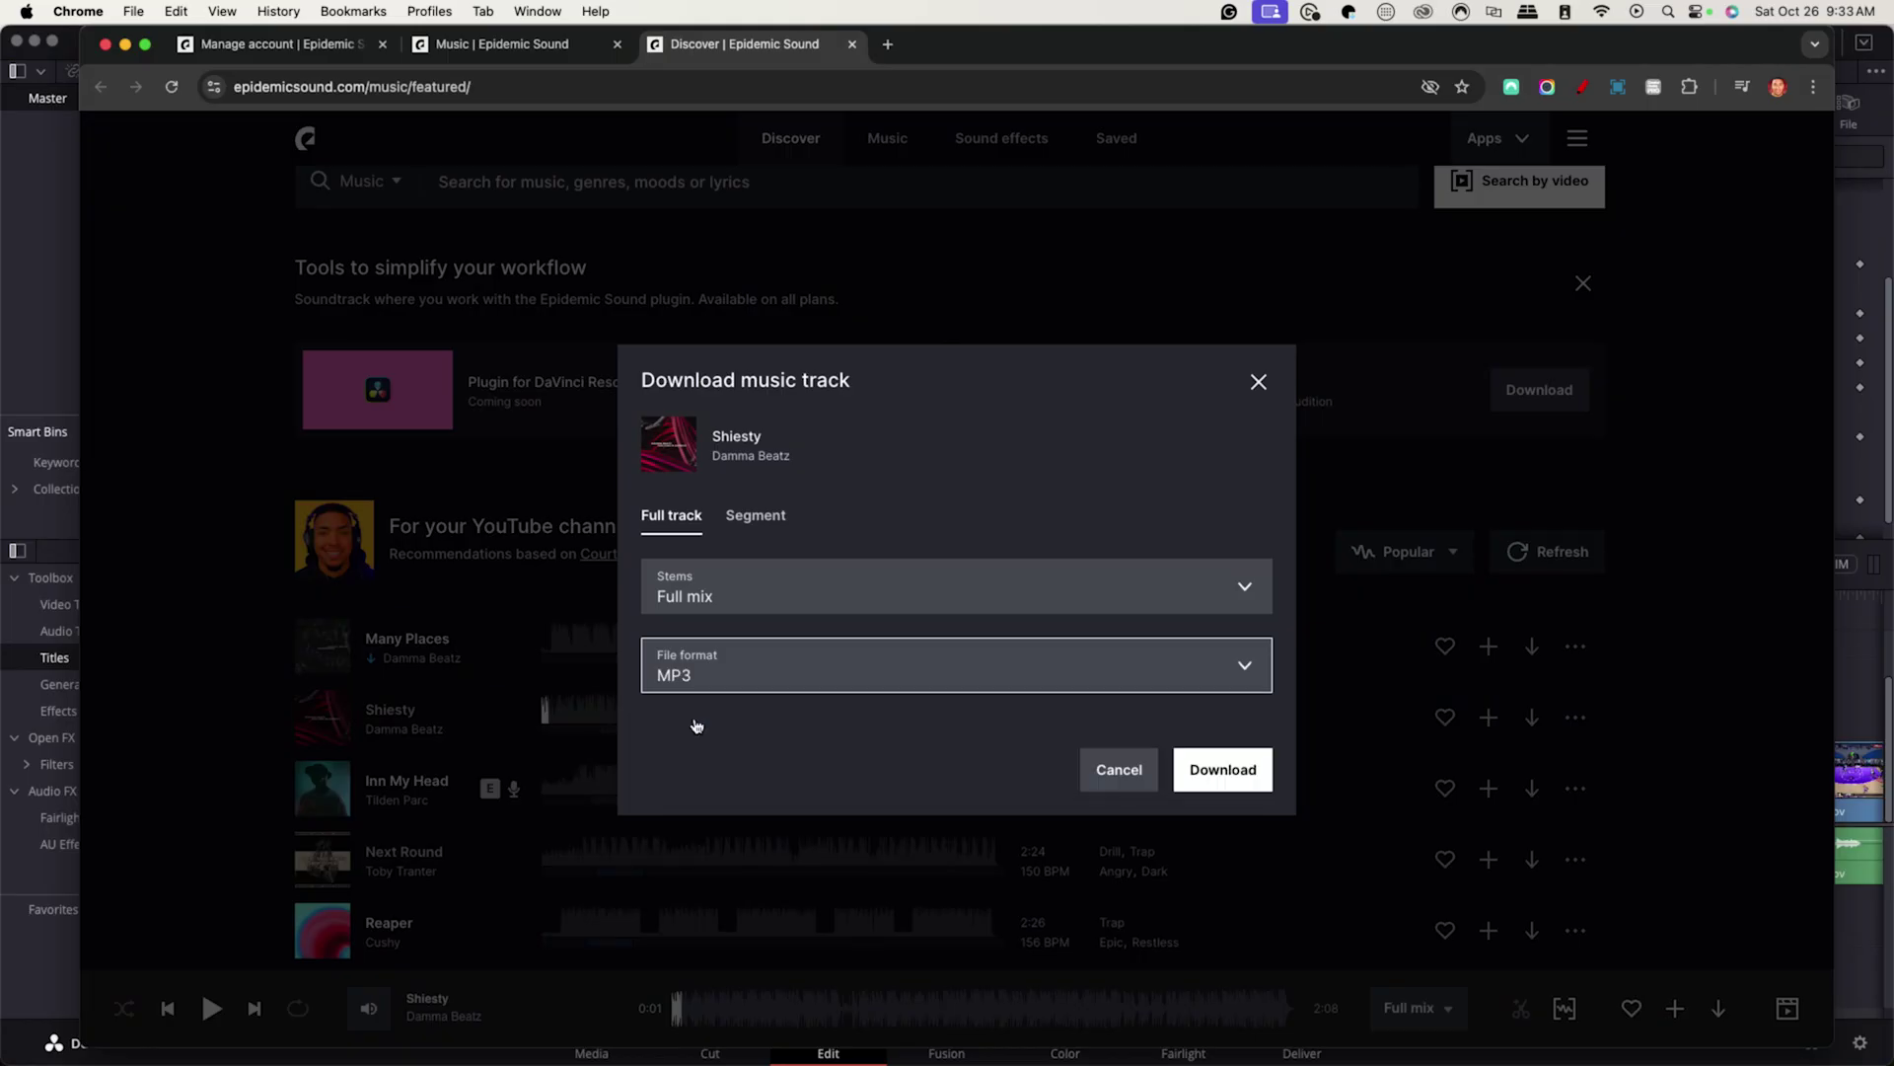
left_click(1224, 772)
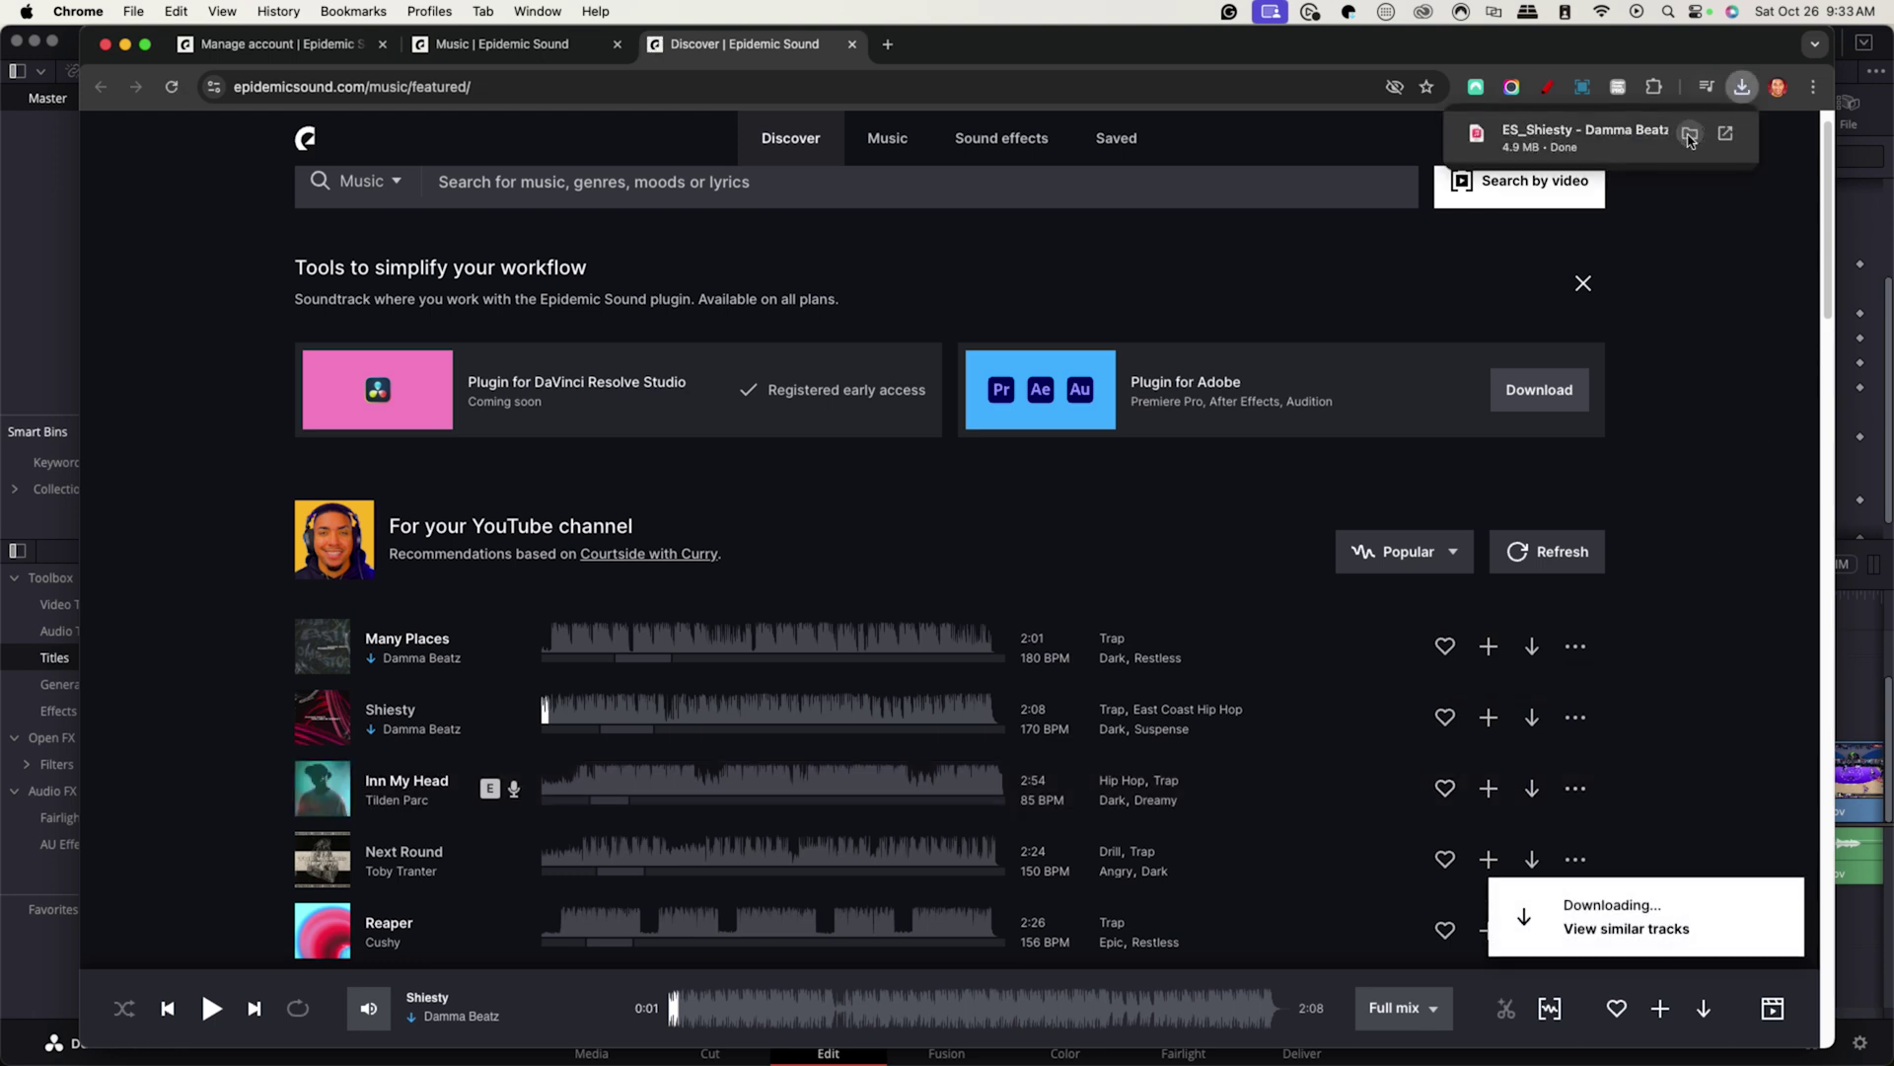
Step: Import the downloaded ES_Shiesty MP3 into DaVinci Resolve's media pool and place it on Audio 2 at the timeline start
left_click(44, 215)
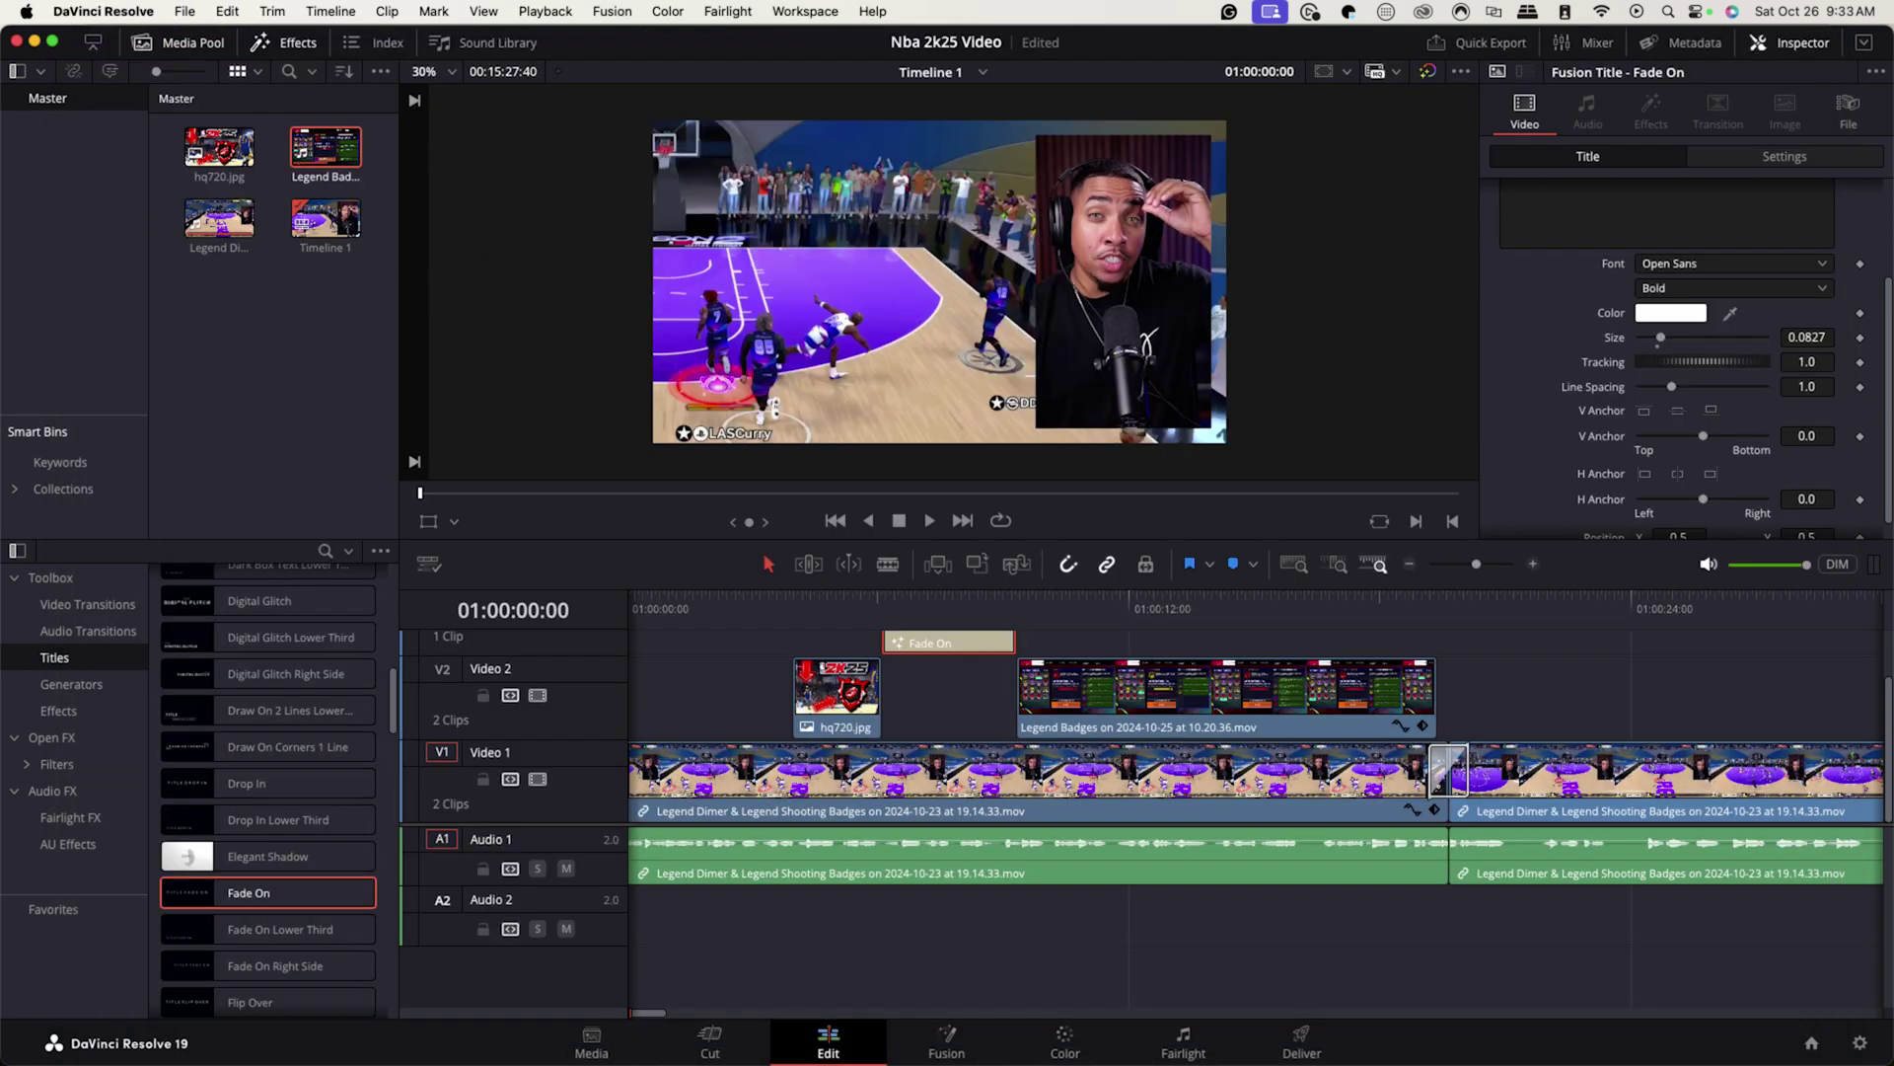
left_click_drag(155, 297, 217, 345)
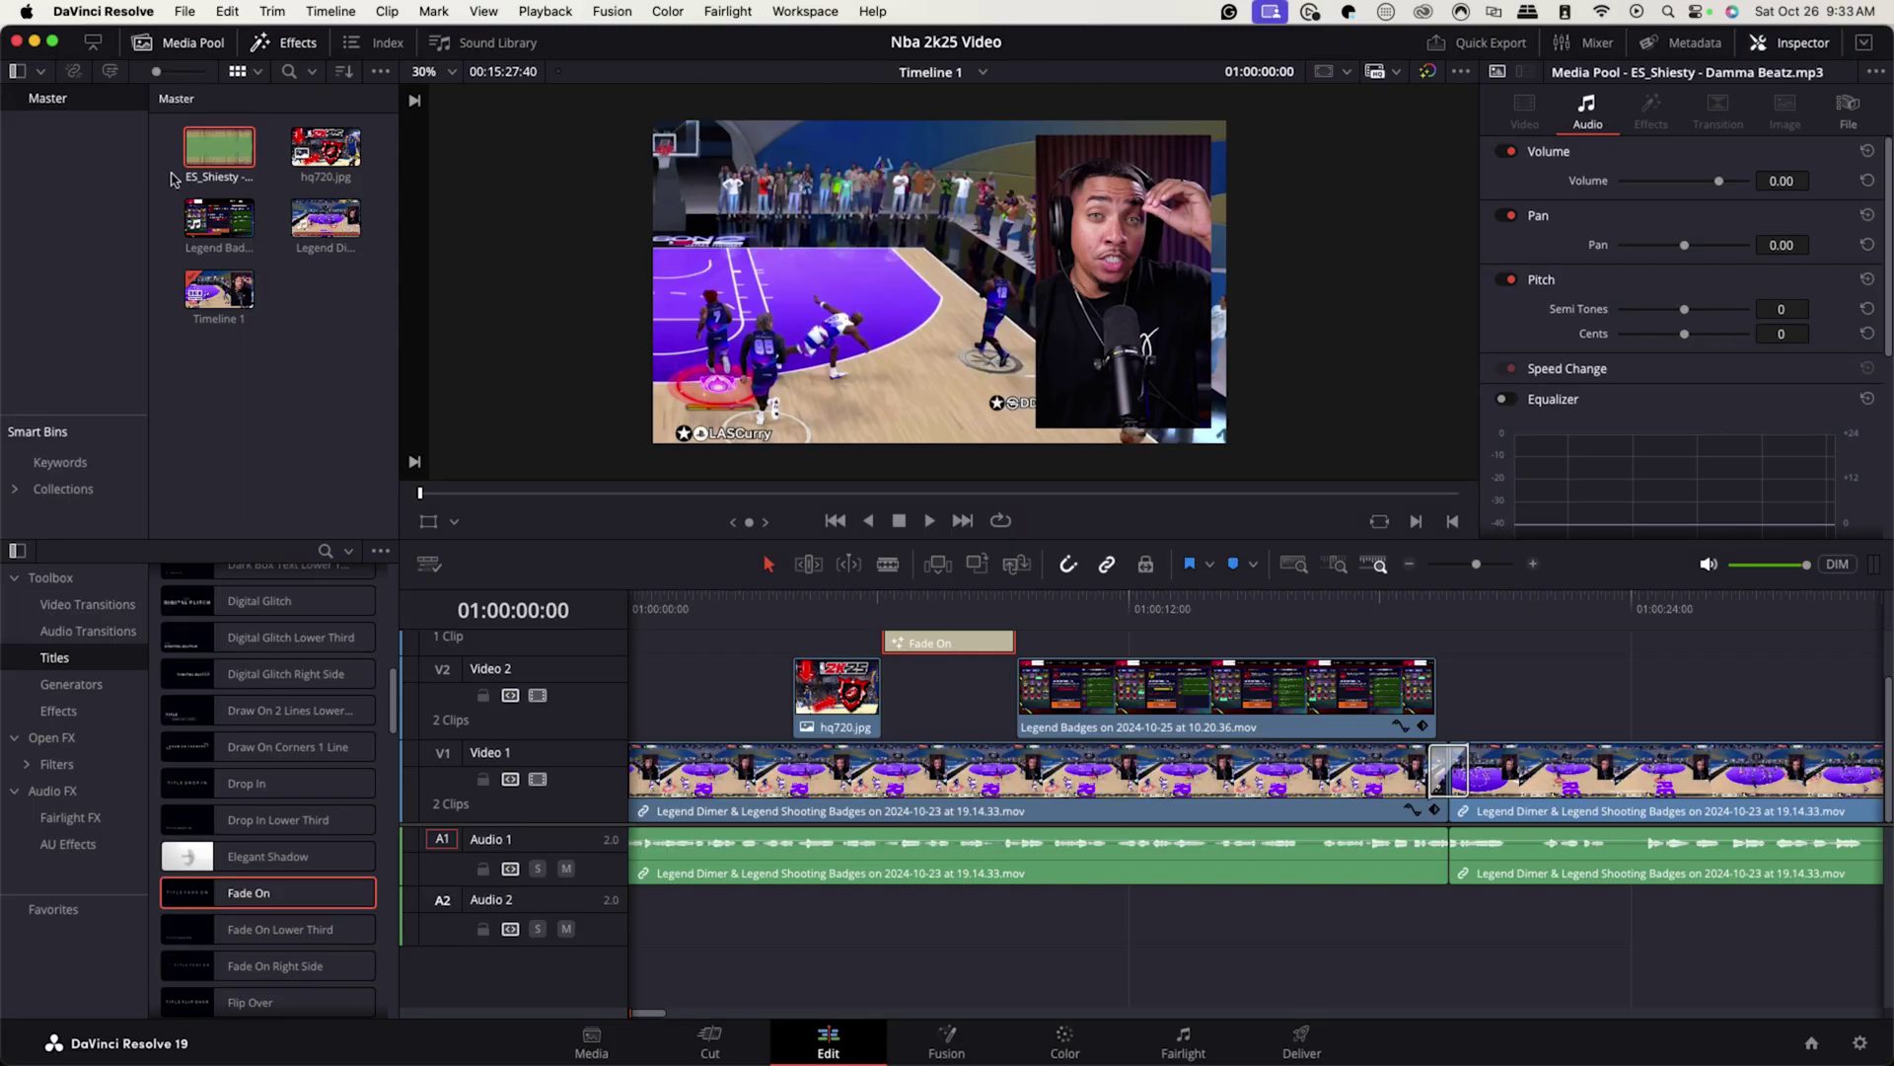
left_click(217, 158)
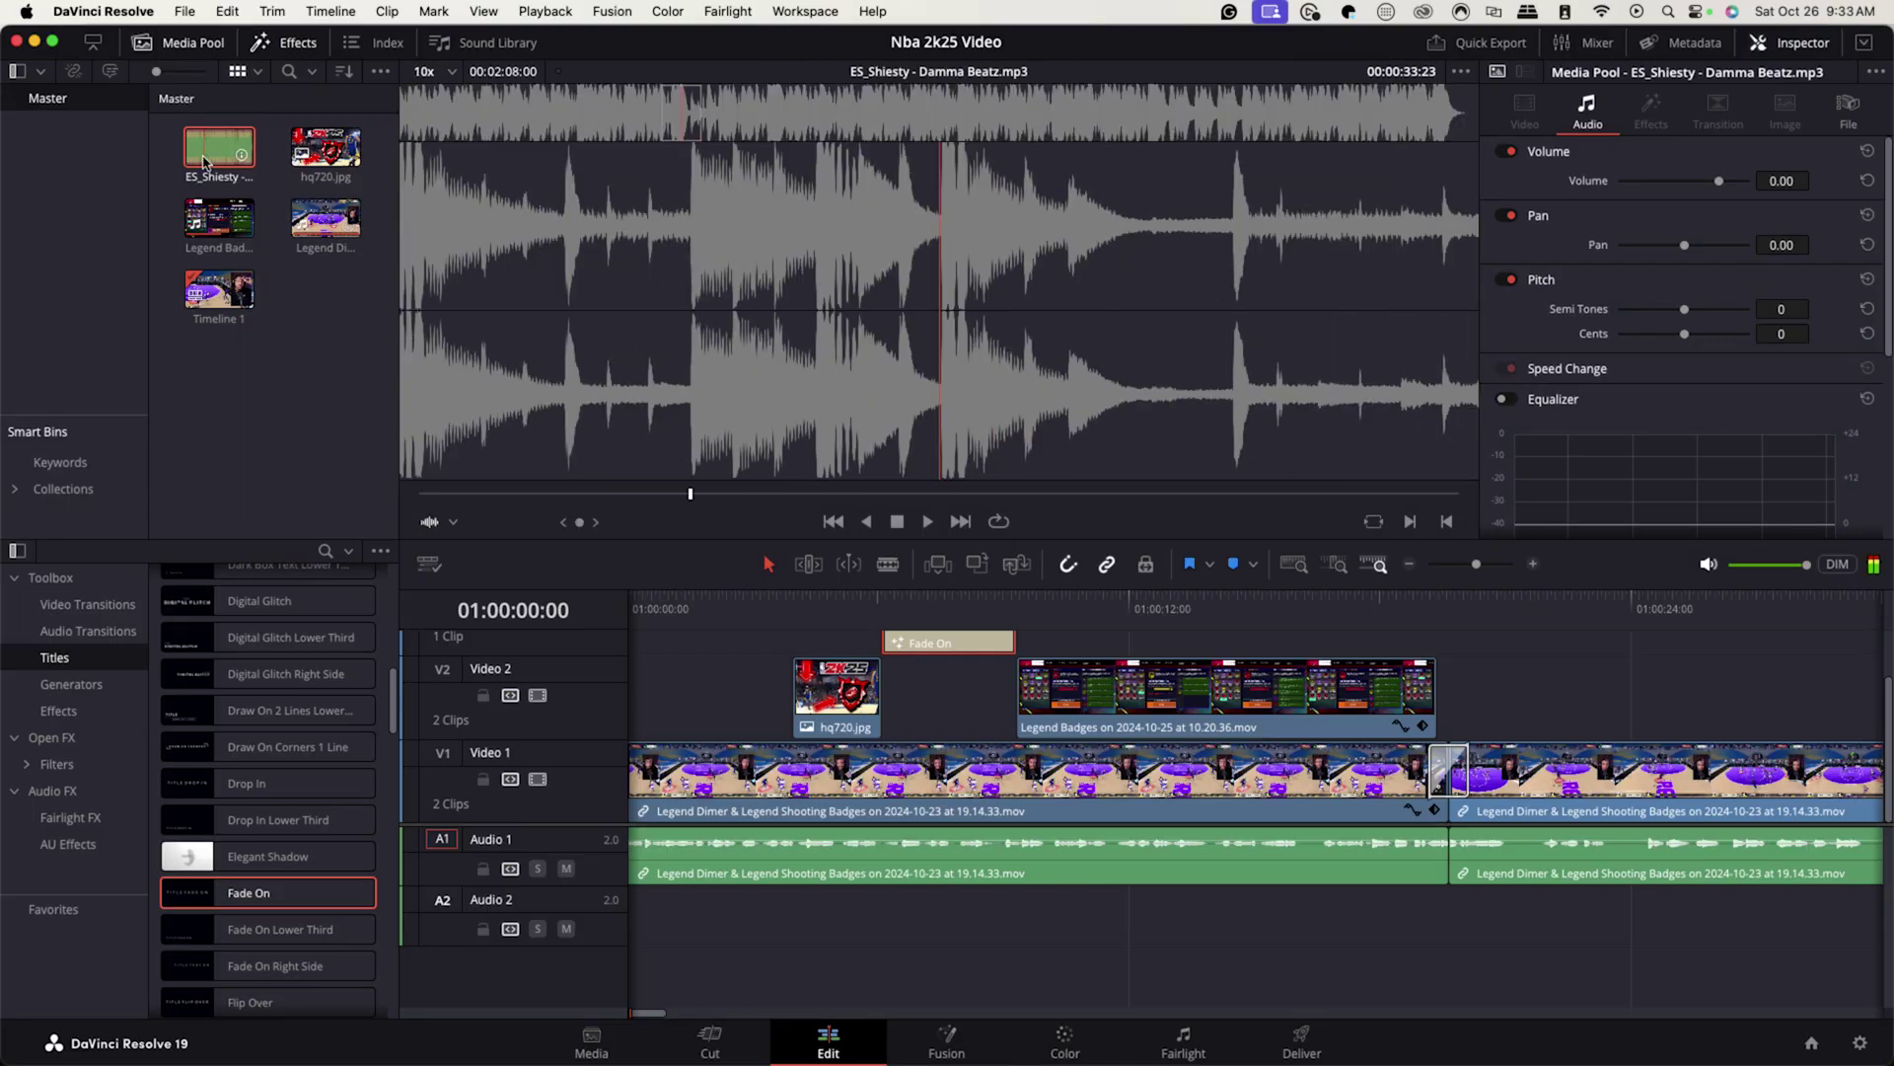
left_click_drag(217, 158, 636, 927)
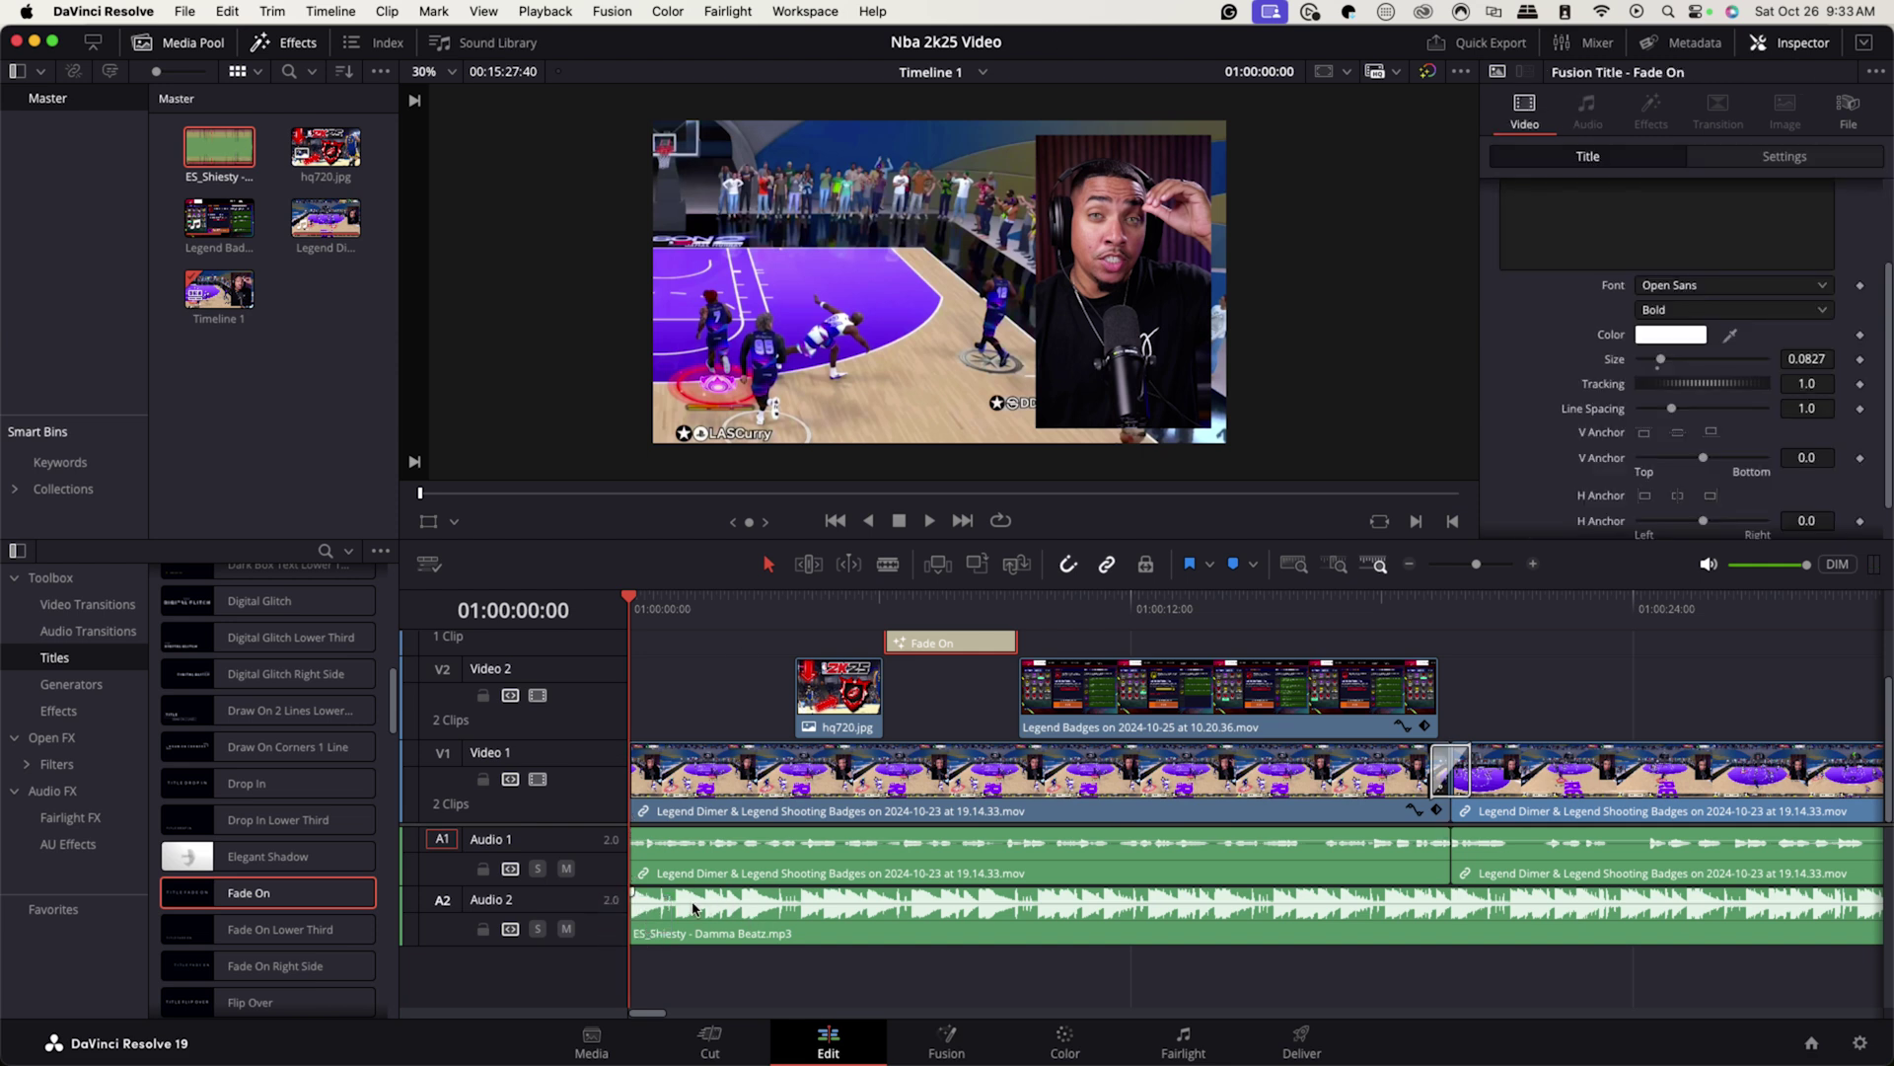
Step: Lower the ES_Shiesty music clip's volume to -30.53 and play the timeline from its start to 01:00:07:36
left_click(804, 920)
left_click_drag(1719, 184, 1696, 186)
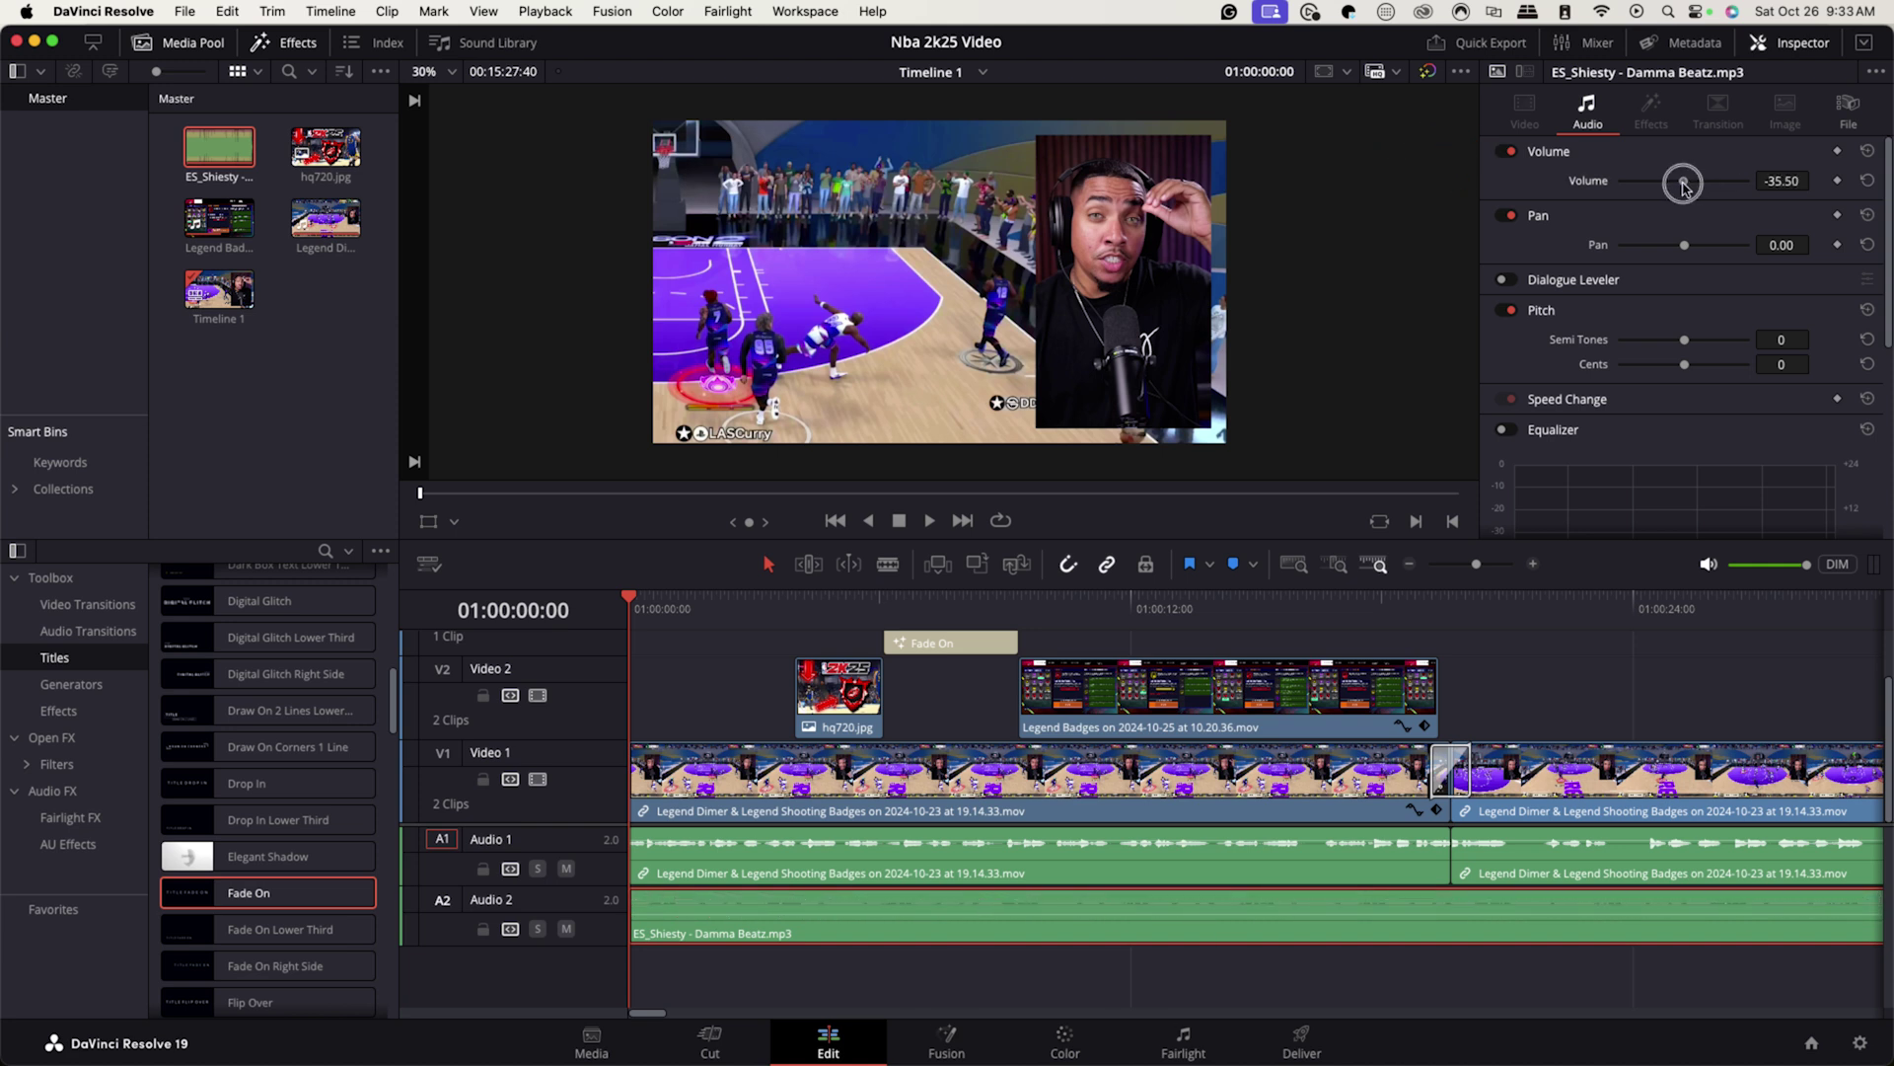
left_click_drag(1688, 183, 1690, 188)
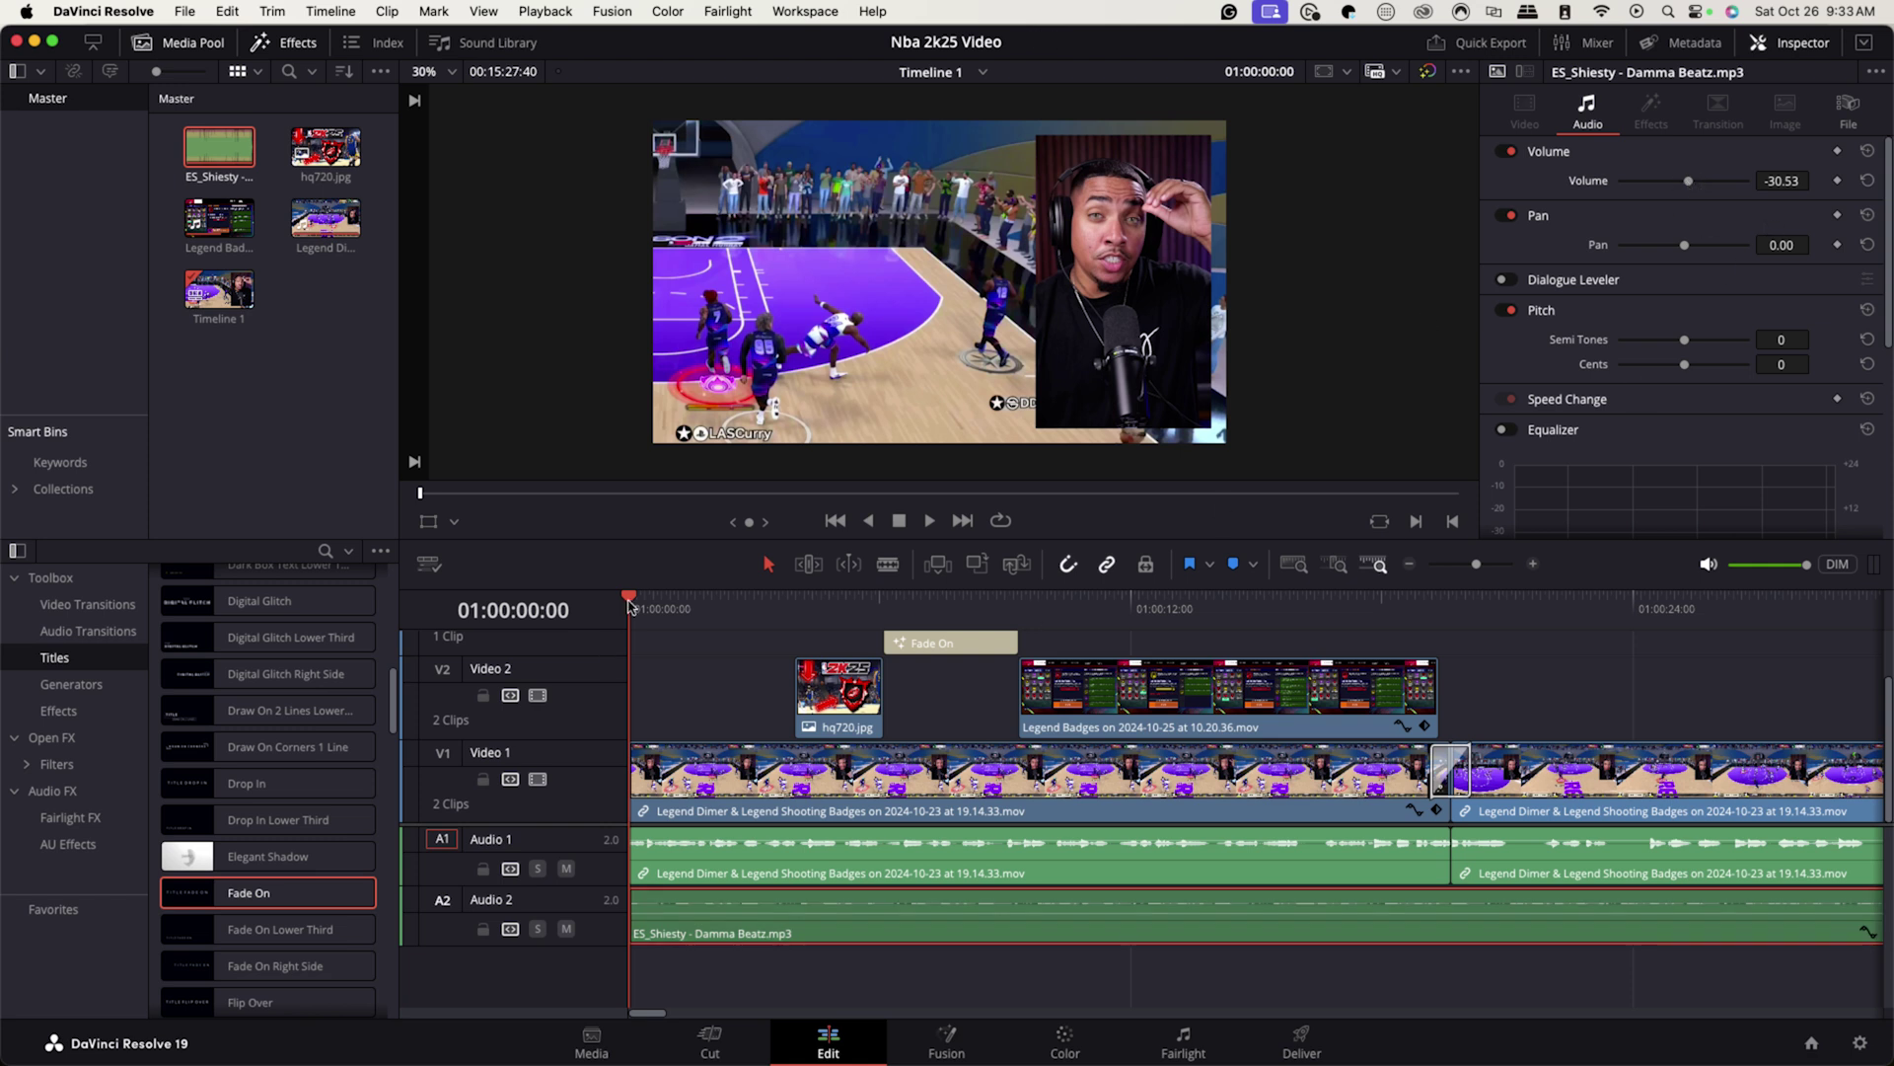
key("space")
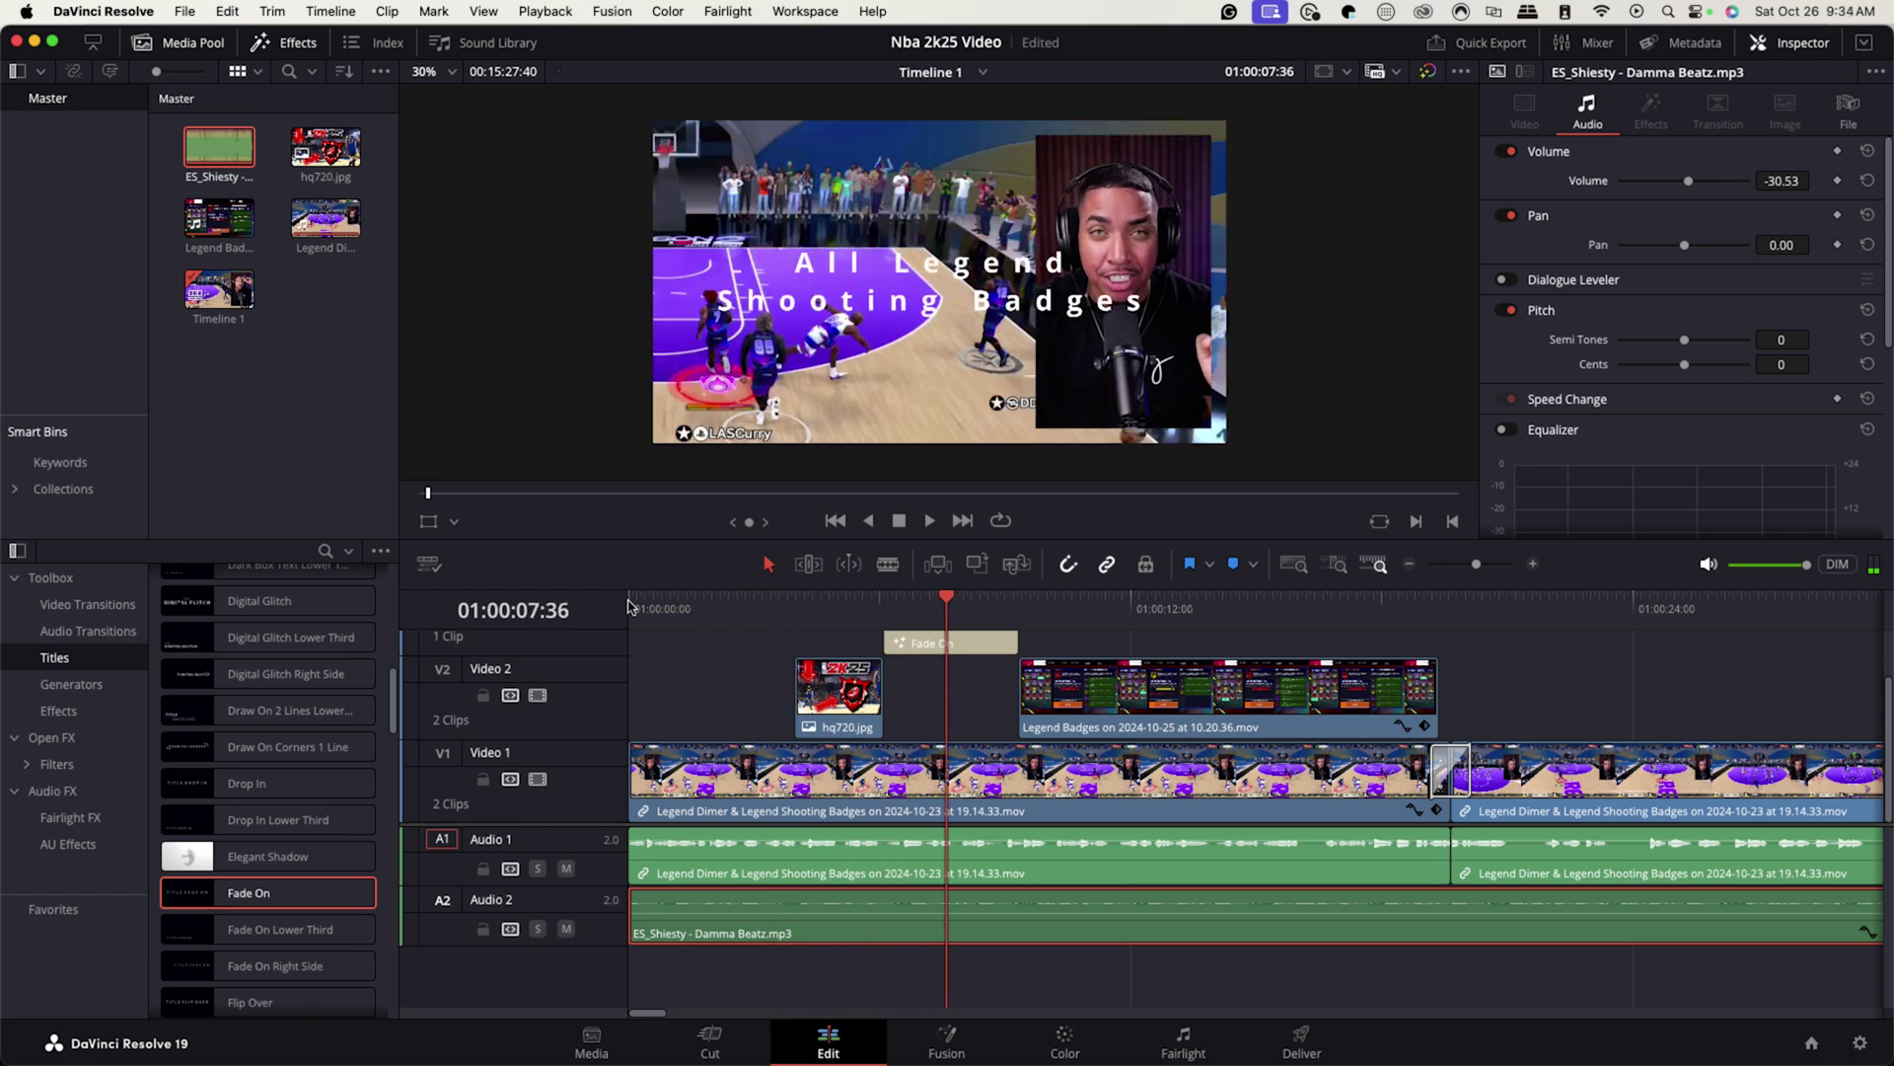
Step: Check where the music clip ends, then find tracks similar to Shiesty on Epidemic Sound in Google Chrome and preview On Edge
scroll(1145, 809, "right", 10)
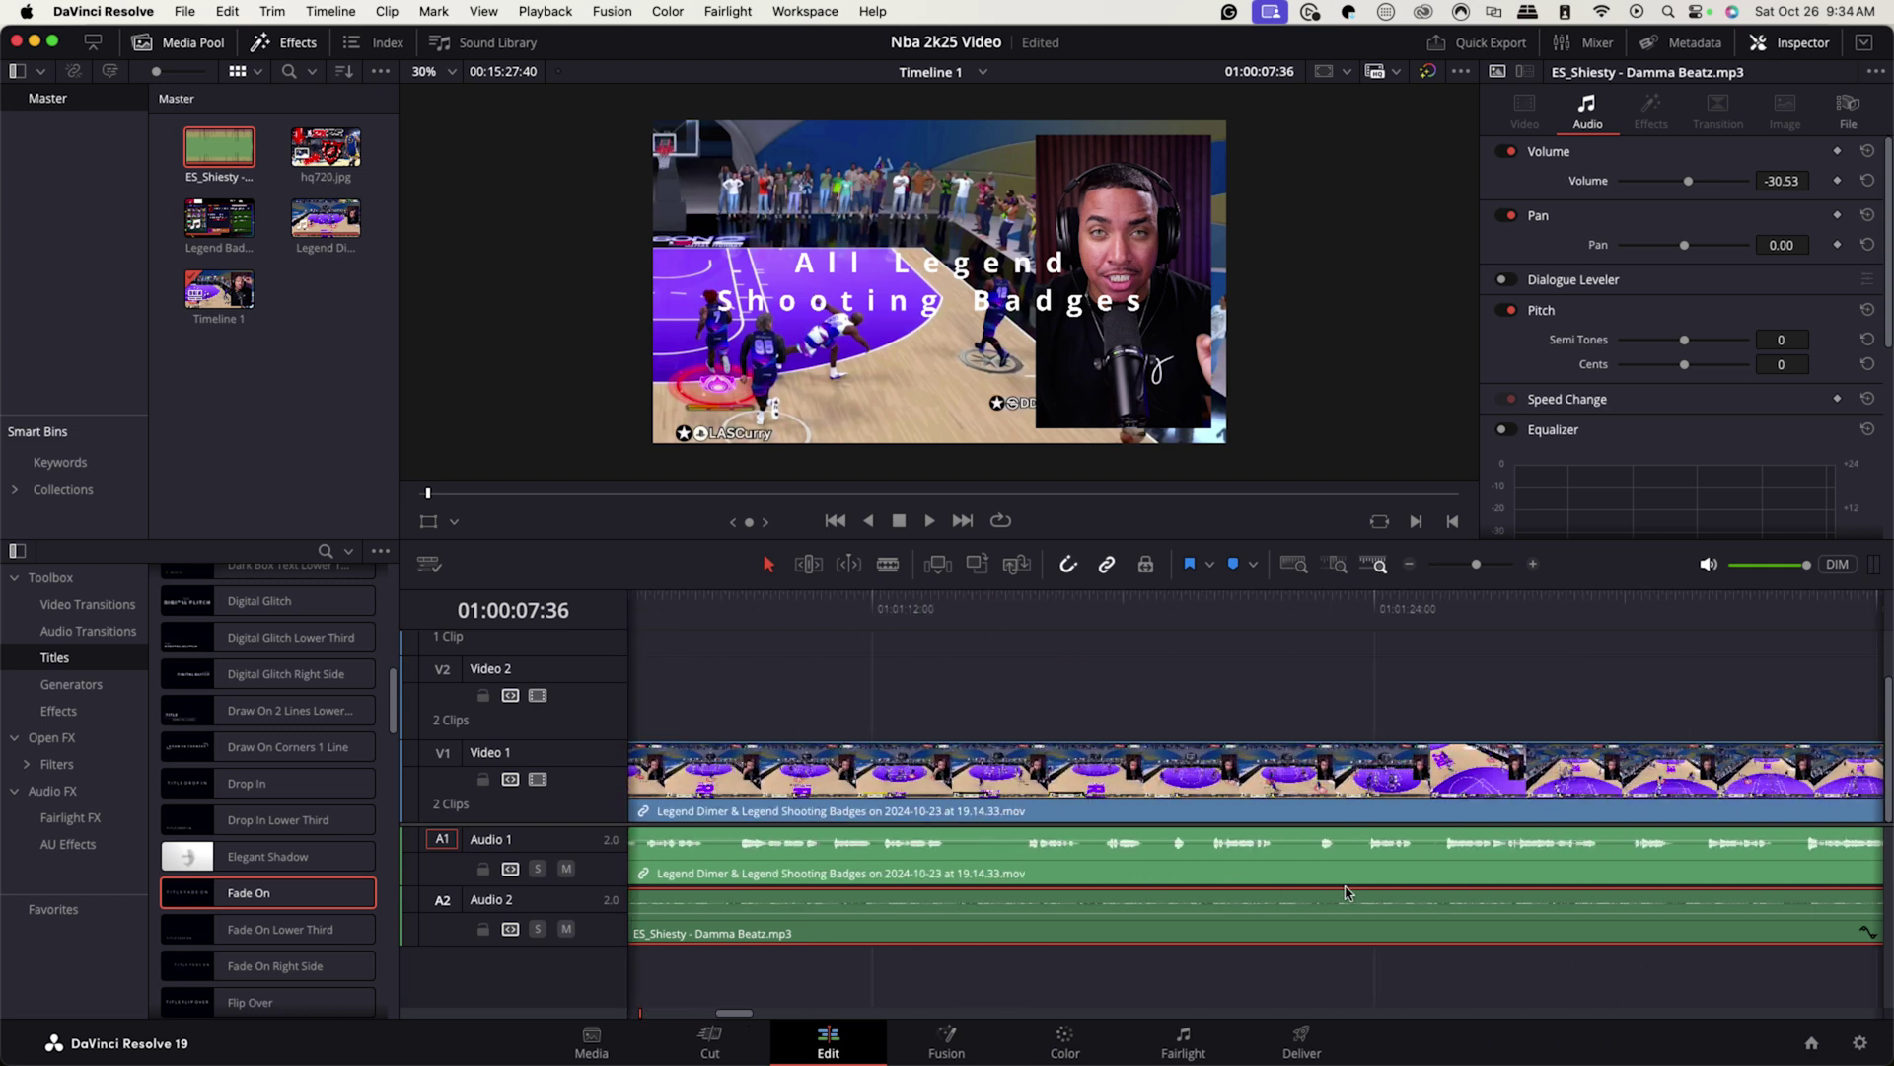
left_click_drag(1476, 564, 1462, 572)
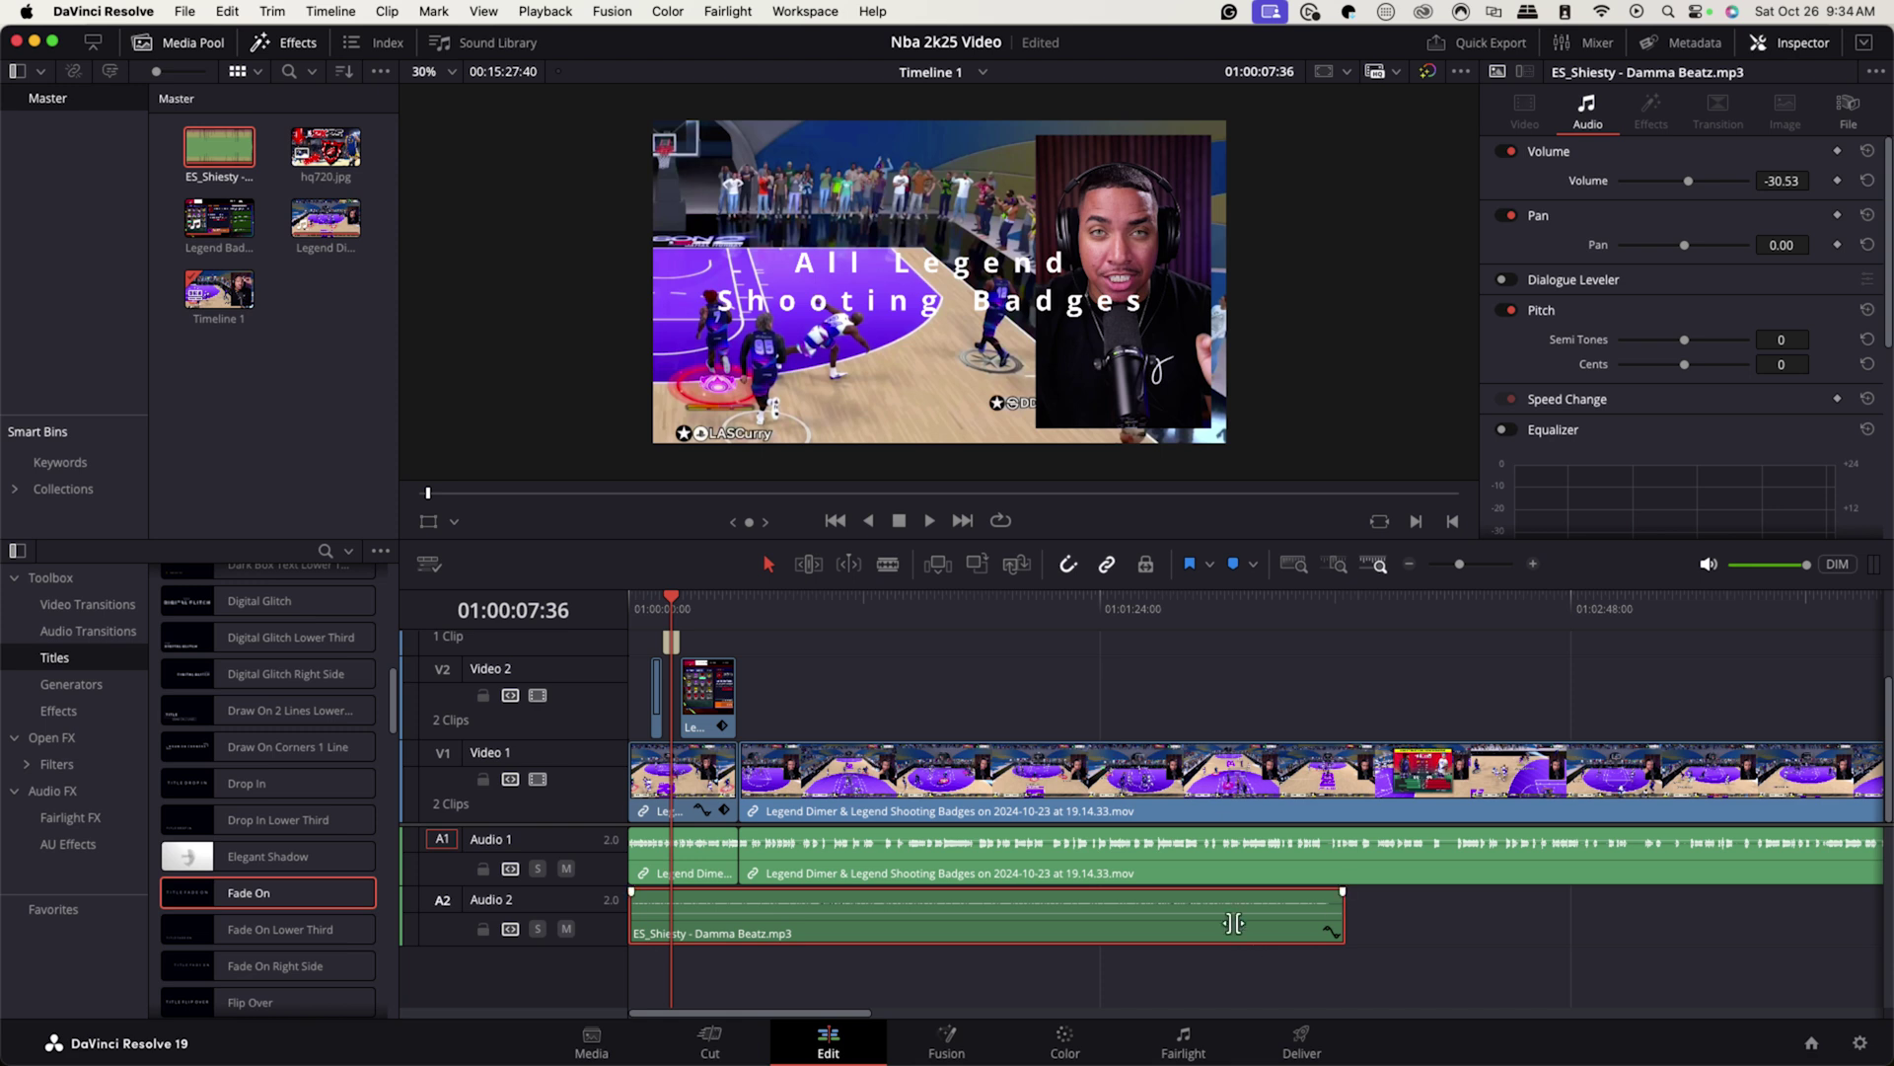
mouse_move(651, 1061)
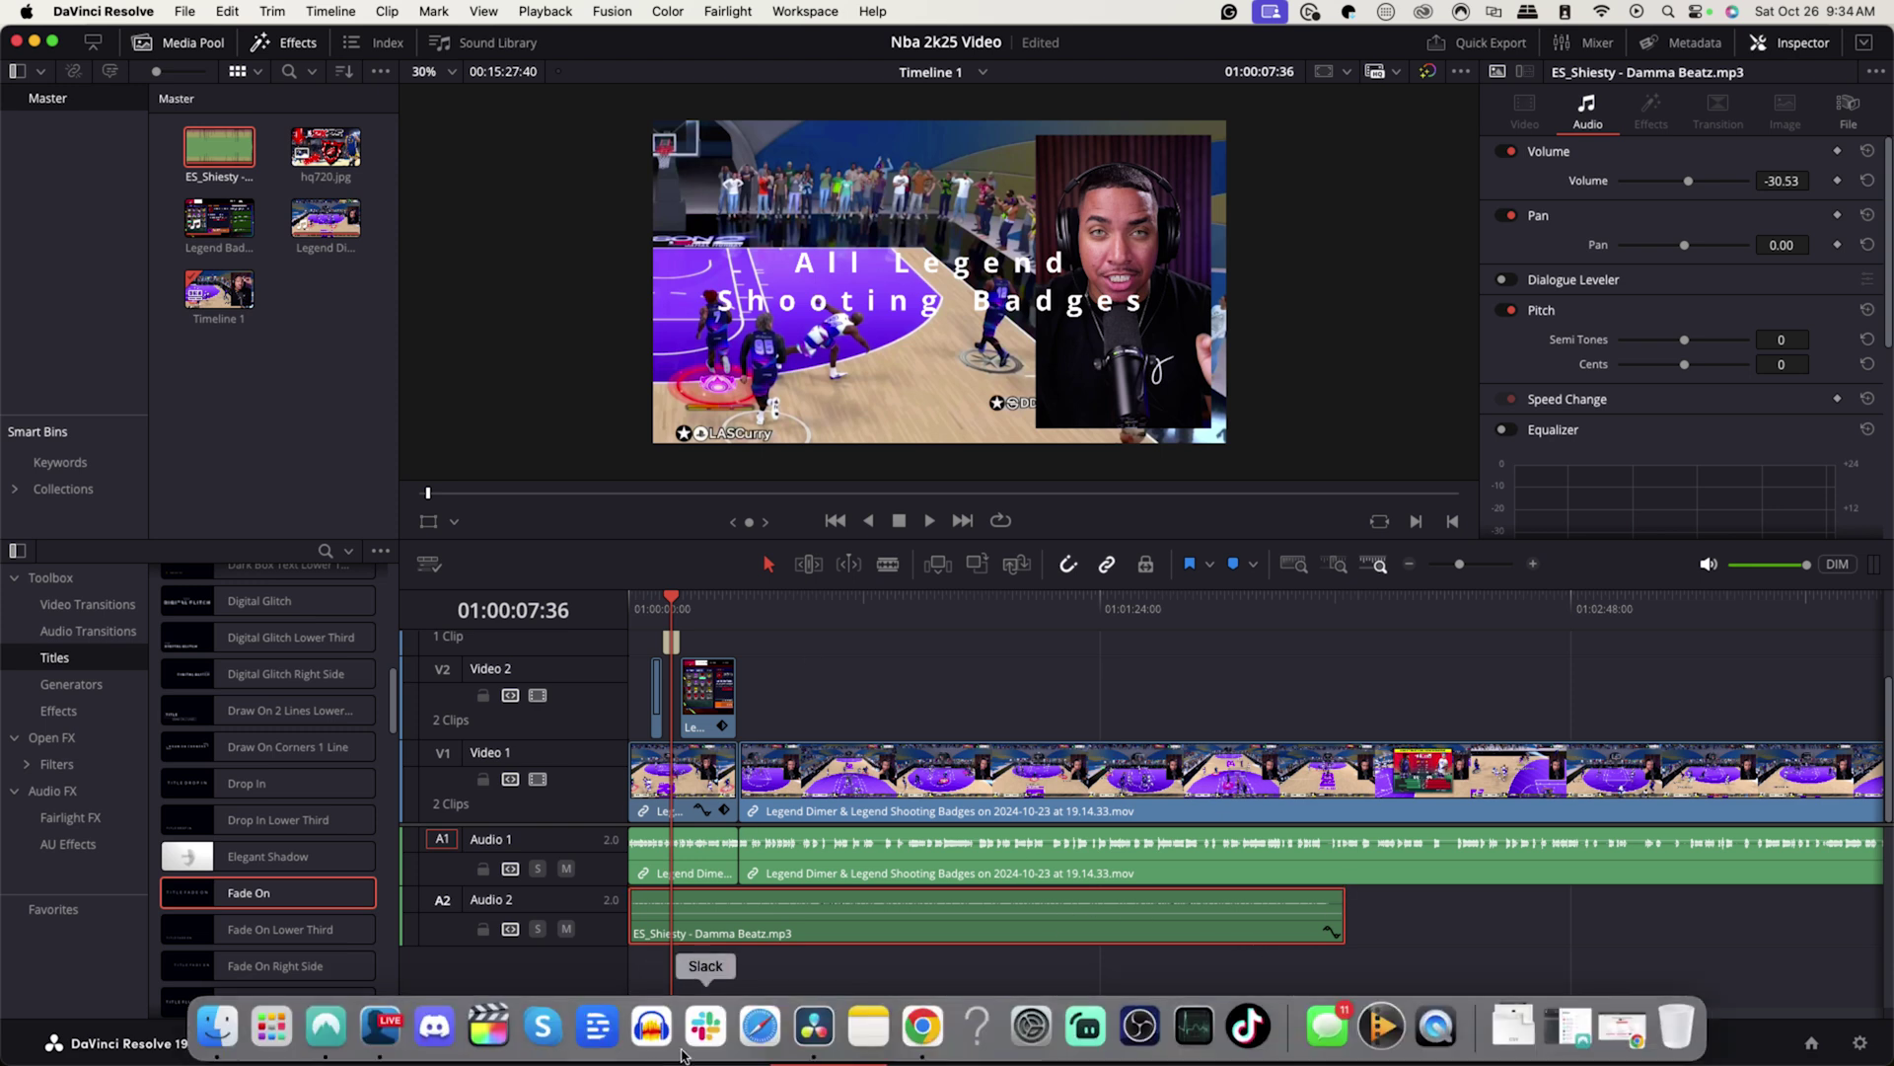
left_click(914, 1043)
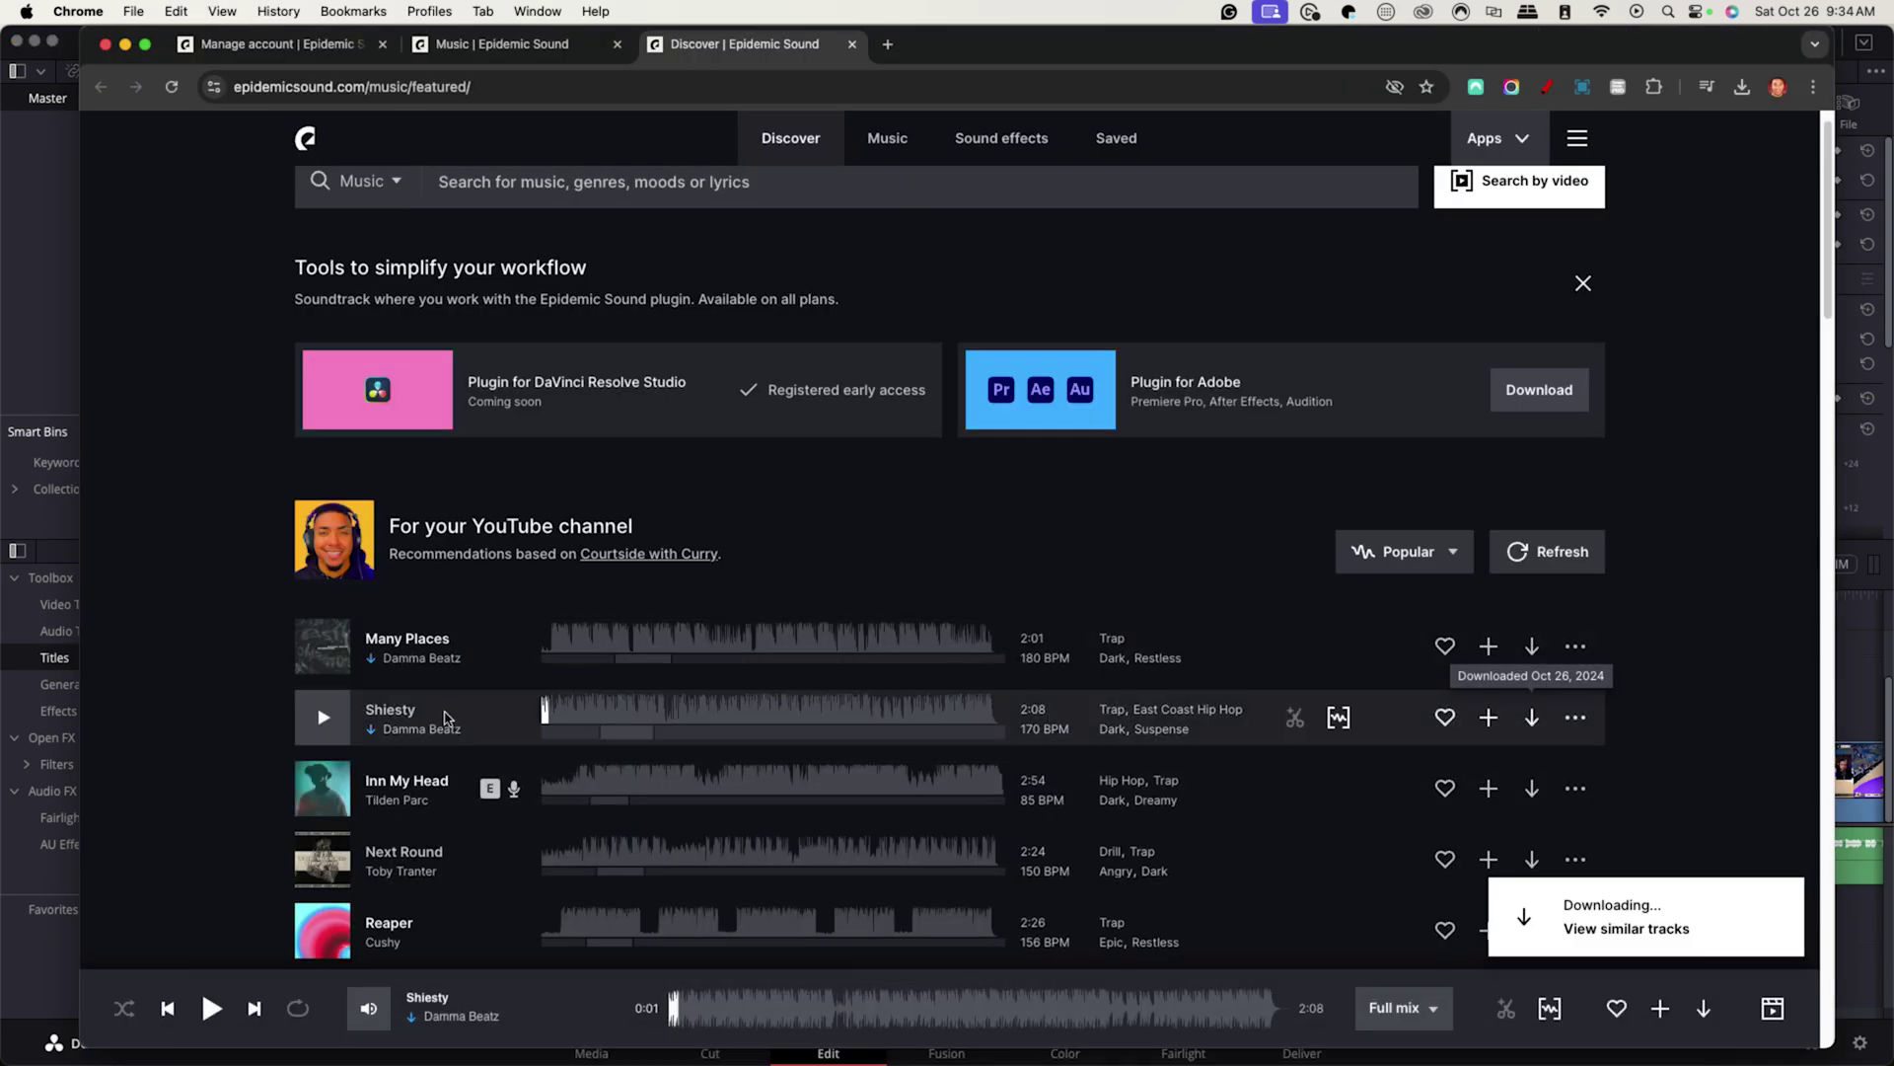
left_click(1340, 720)
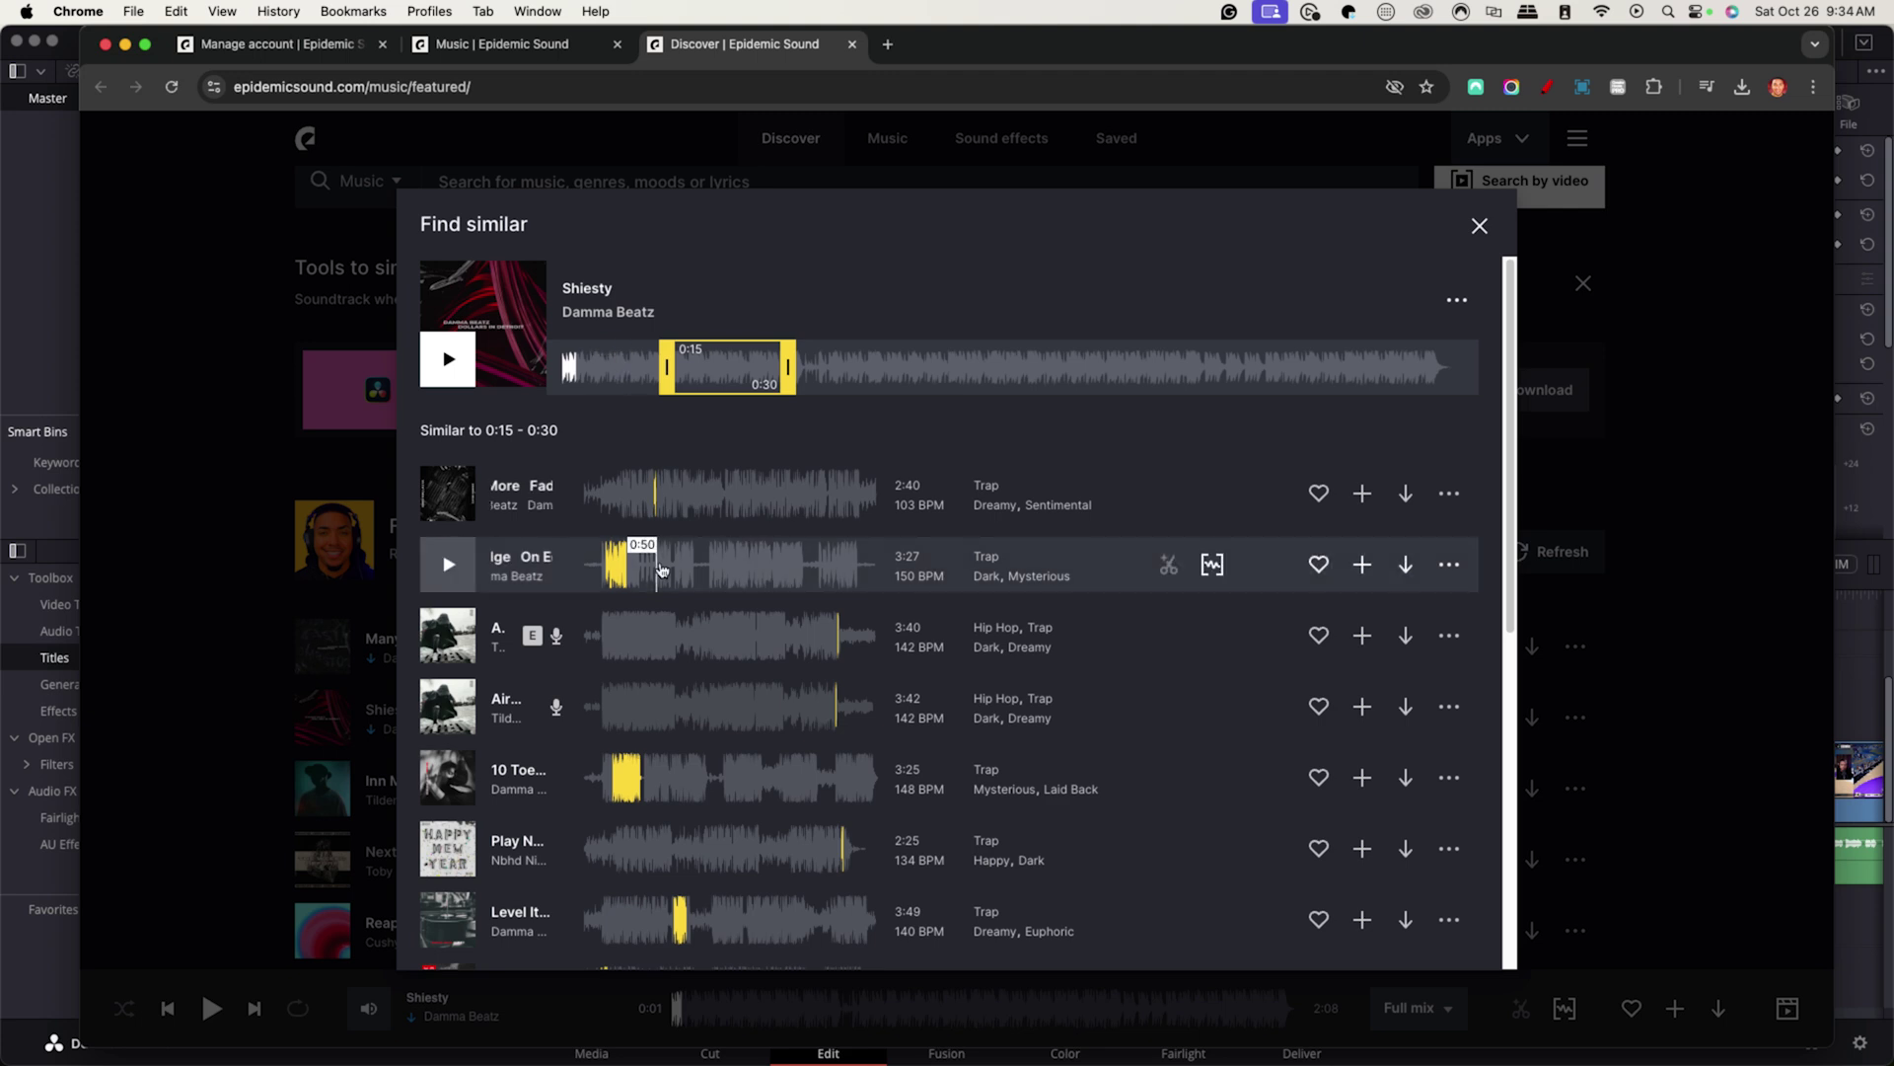
left_click(446, 568)
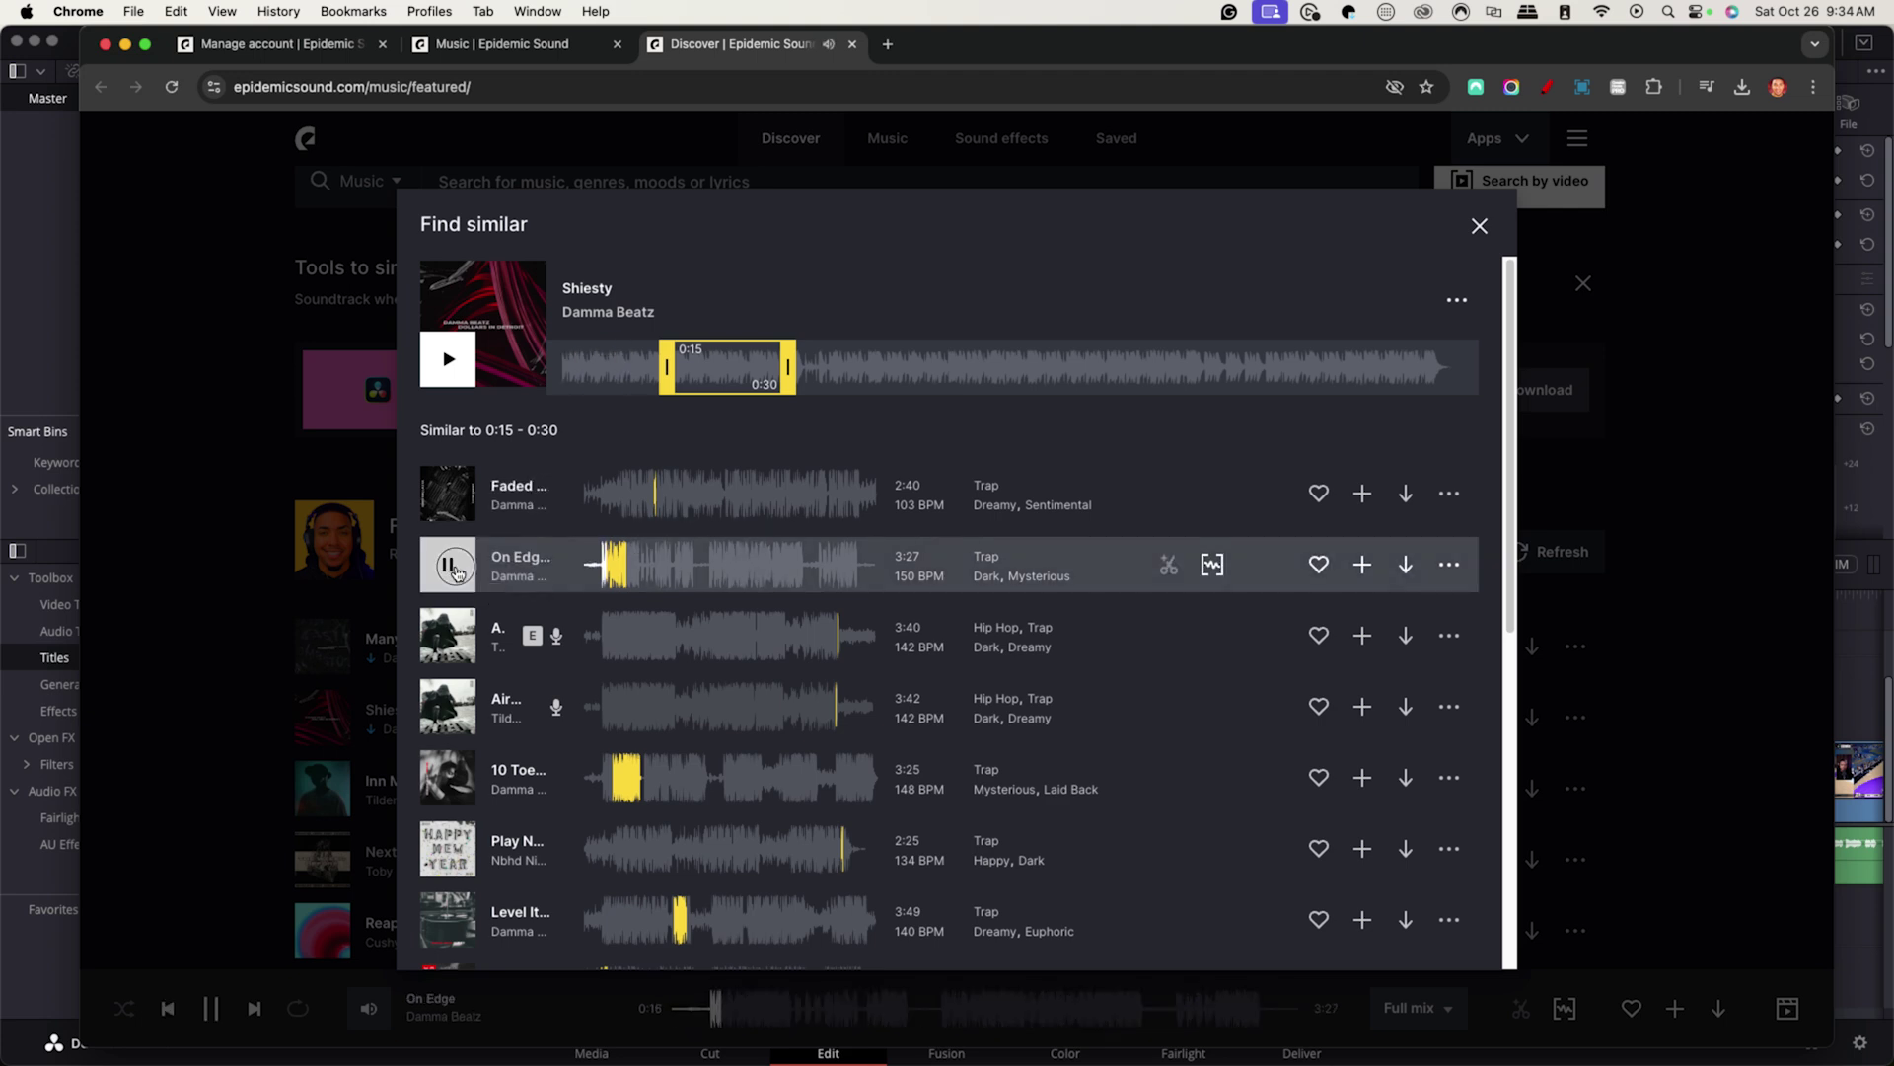
left_click(454, 570)
Step: Download the similar track On Edge as a full-mix MP3
left_click(1401, 570)
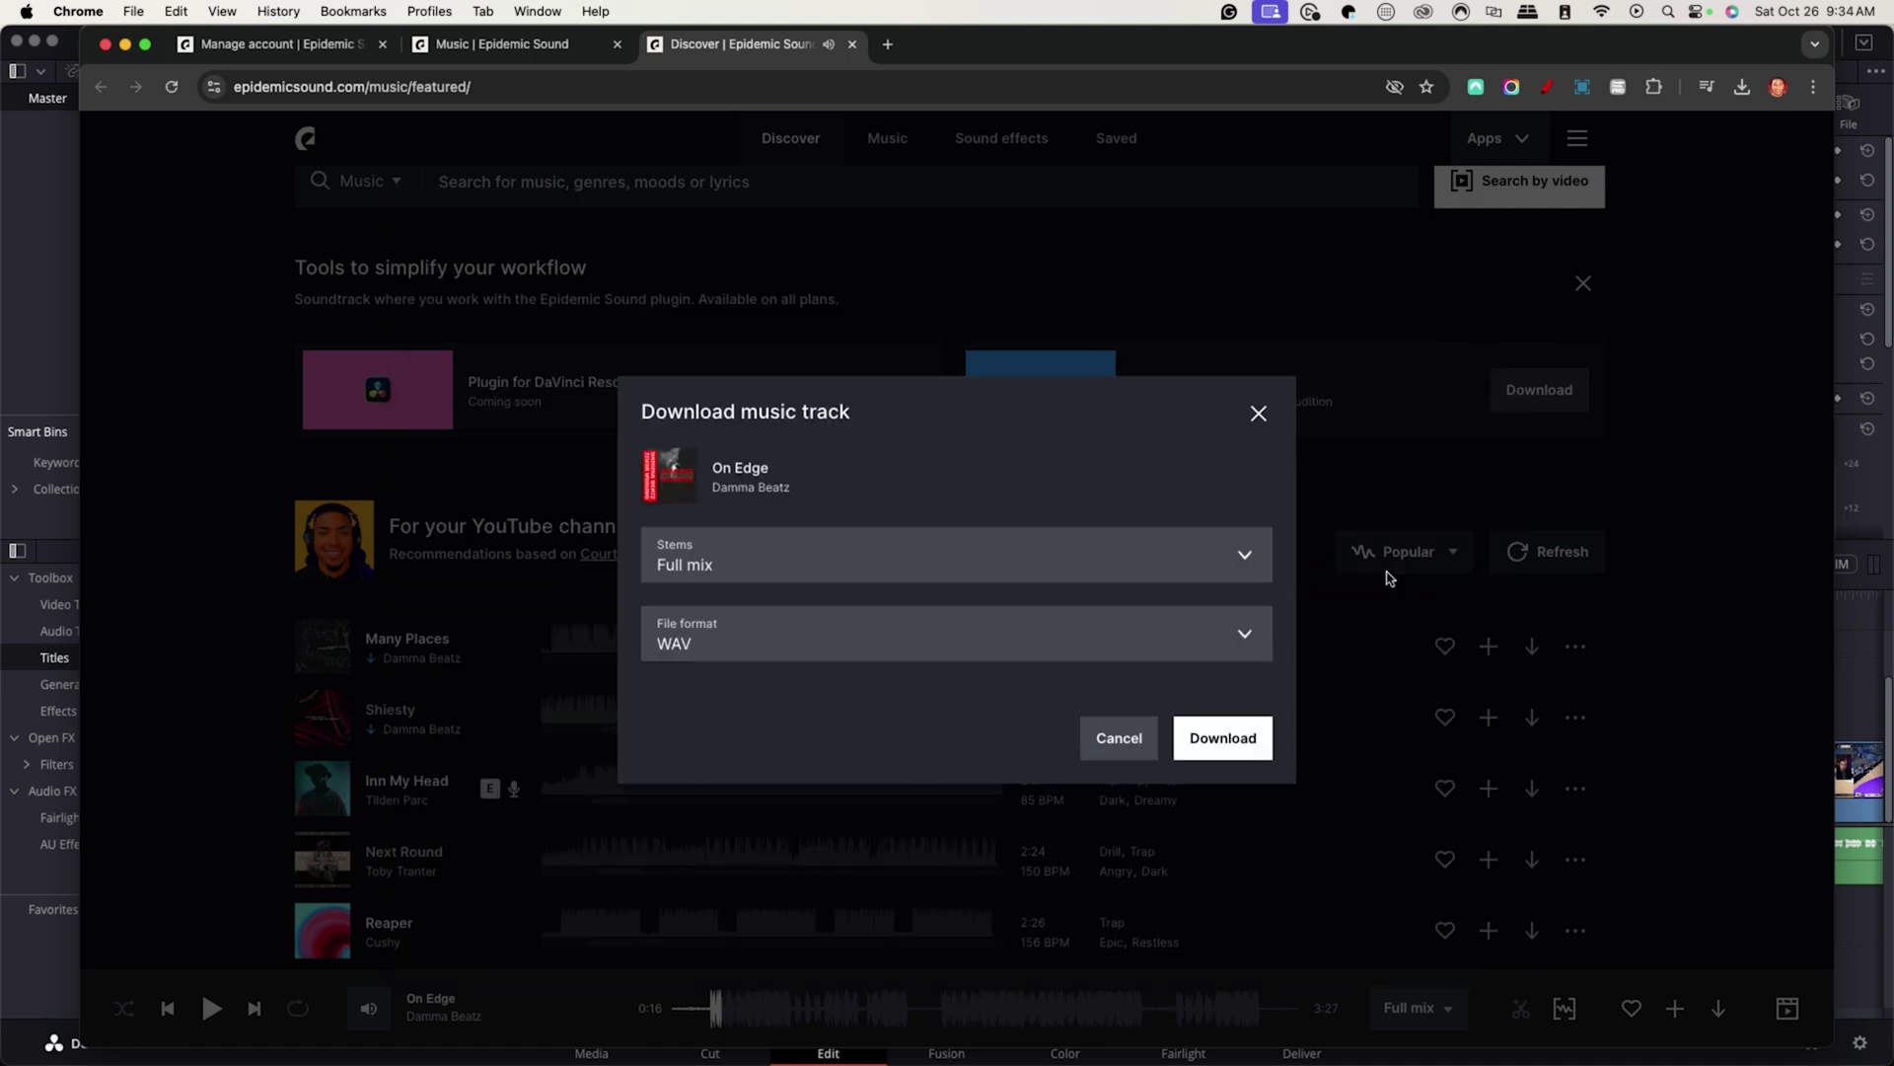
left_click(730, 640)
left_click(697, 686)
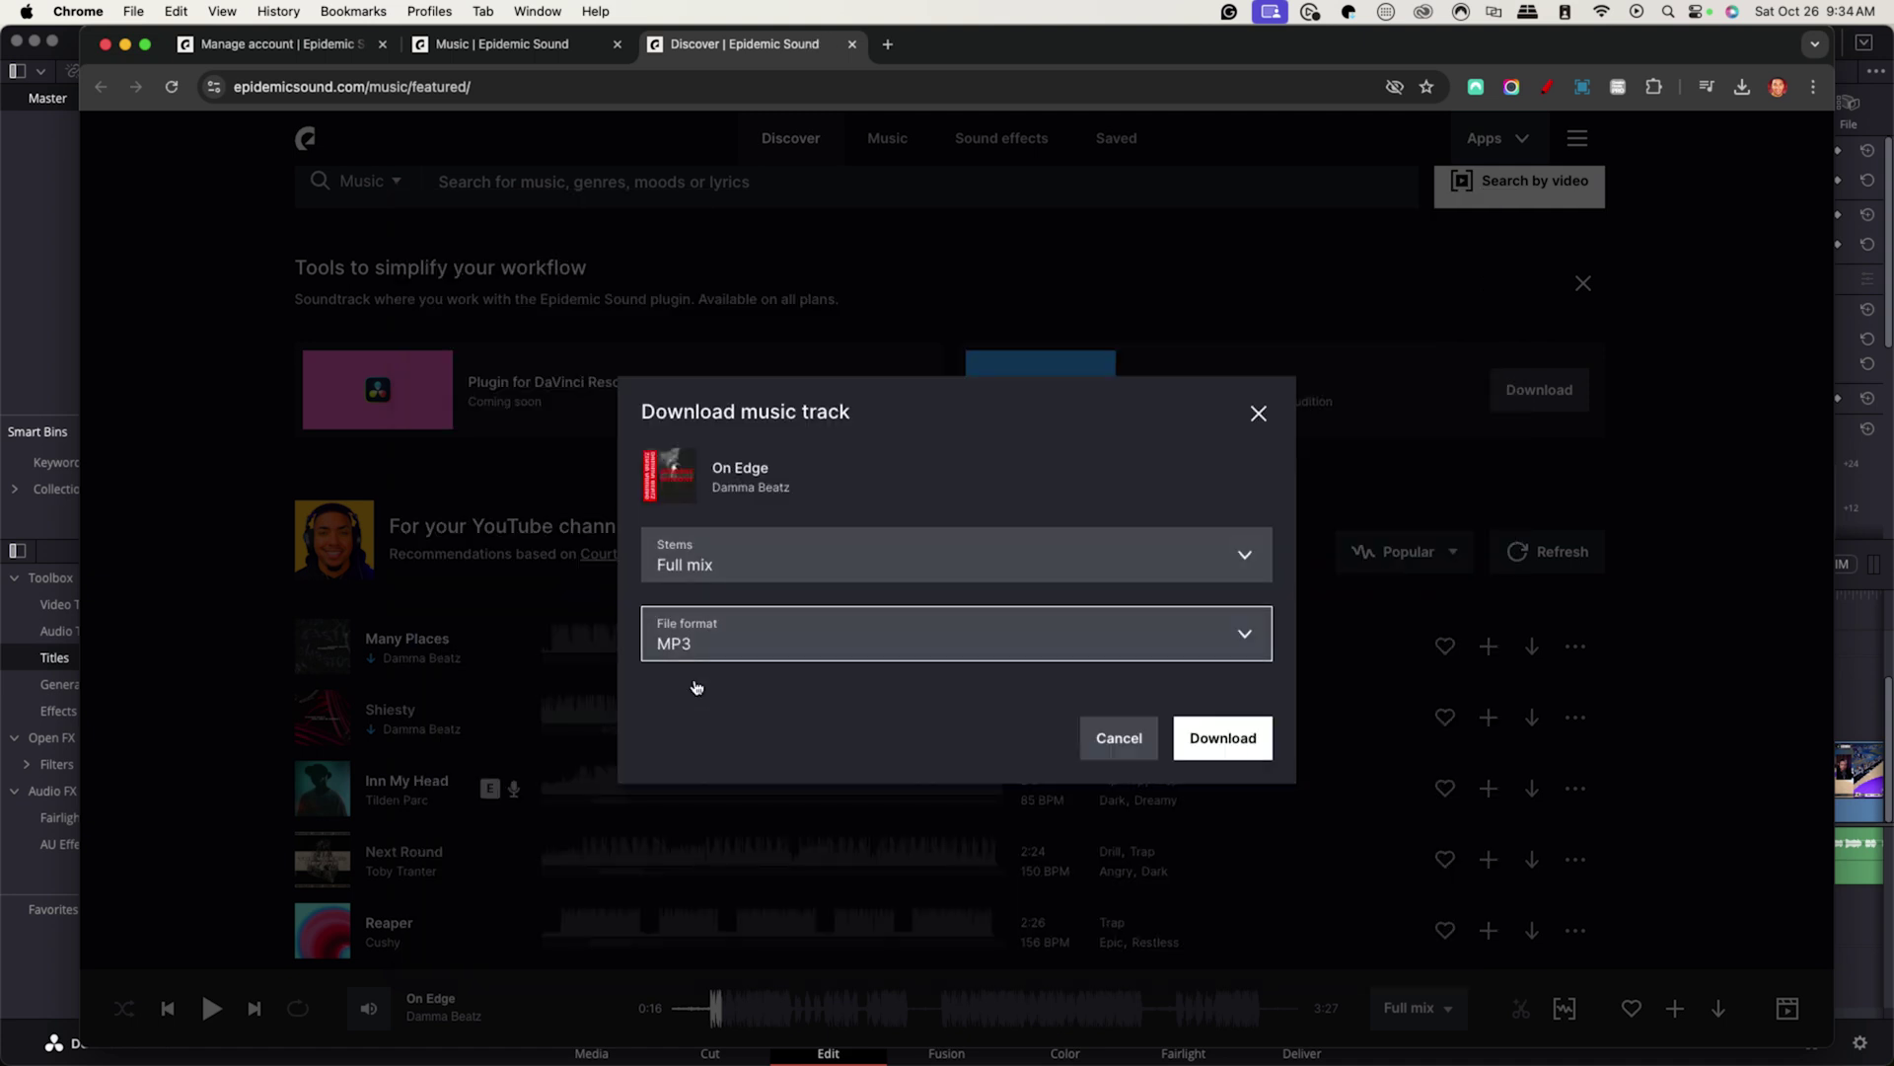
left_click(1224, 737)
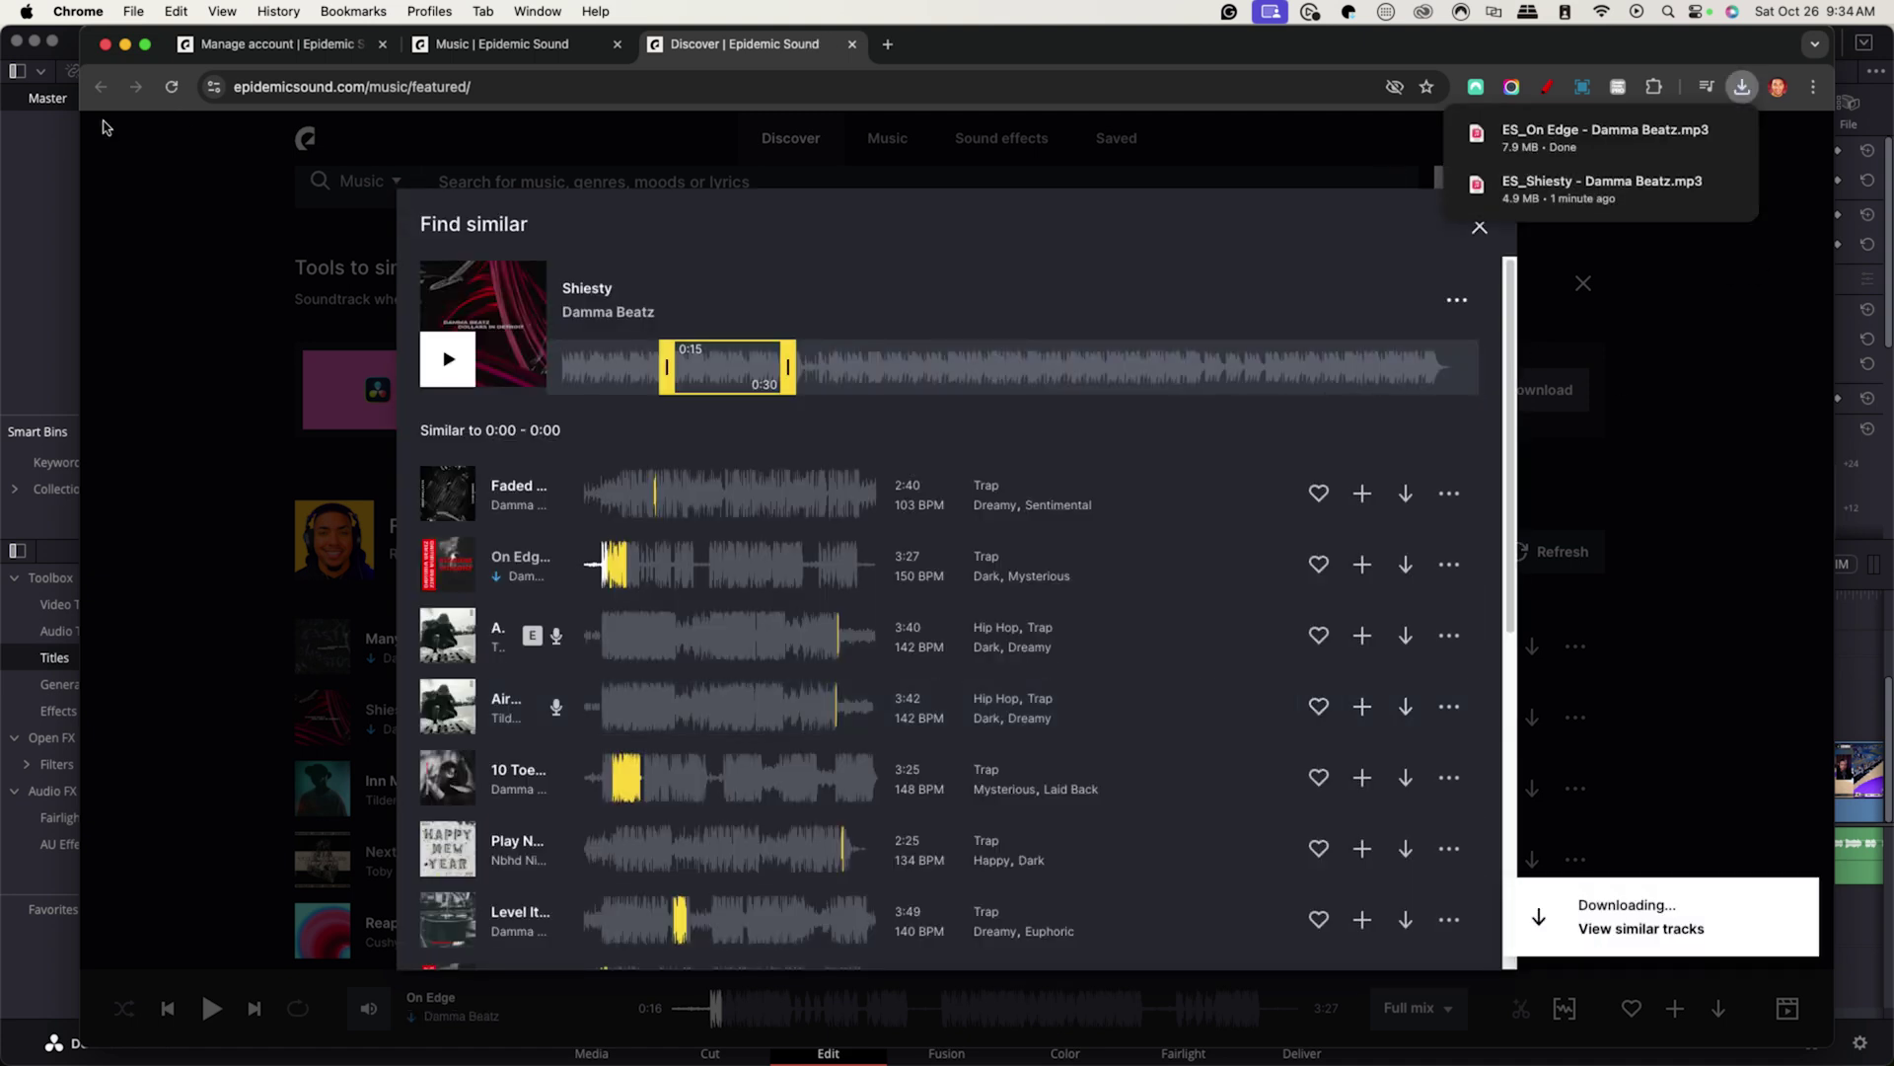
Step: Switch to DaVinci Resolve, import the downloaded ES_On Edge MP3 into the media pool and place it directly after ES_Shiesty on Audio 2
left_click(29, 223)
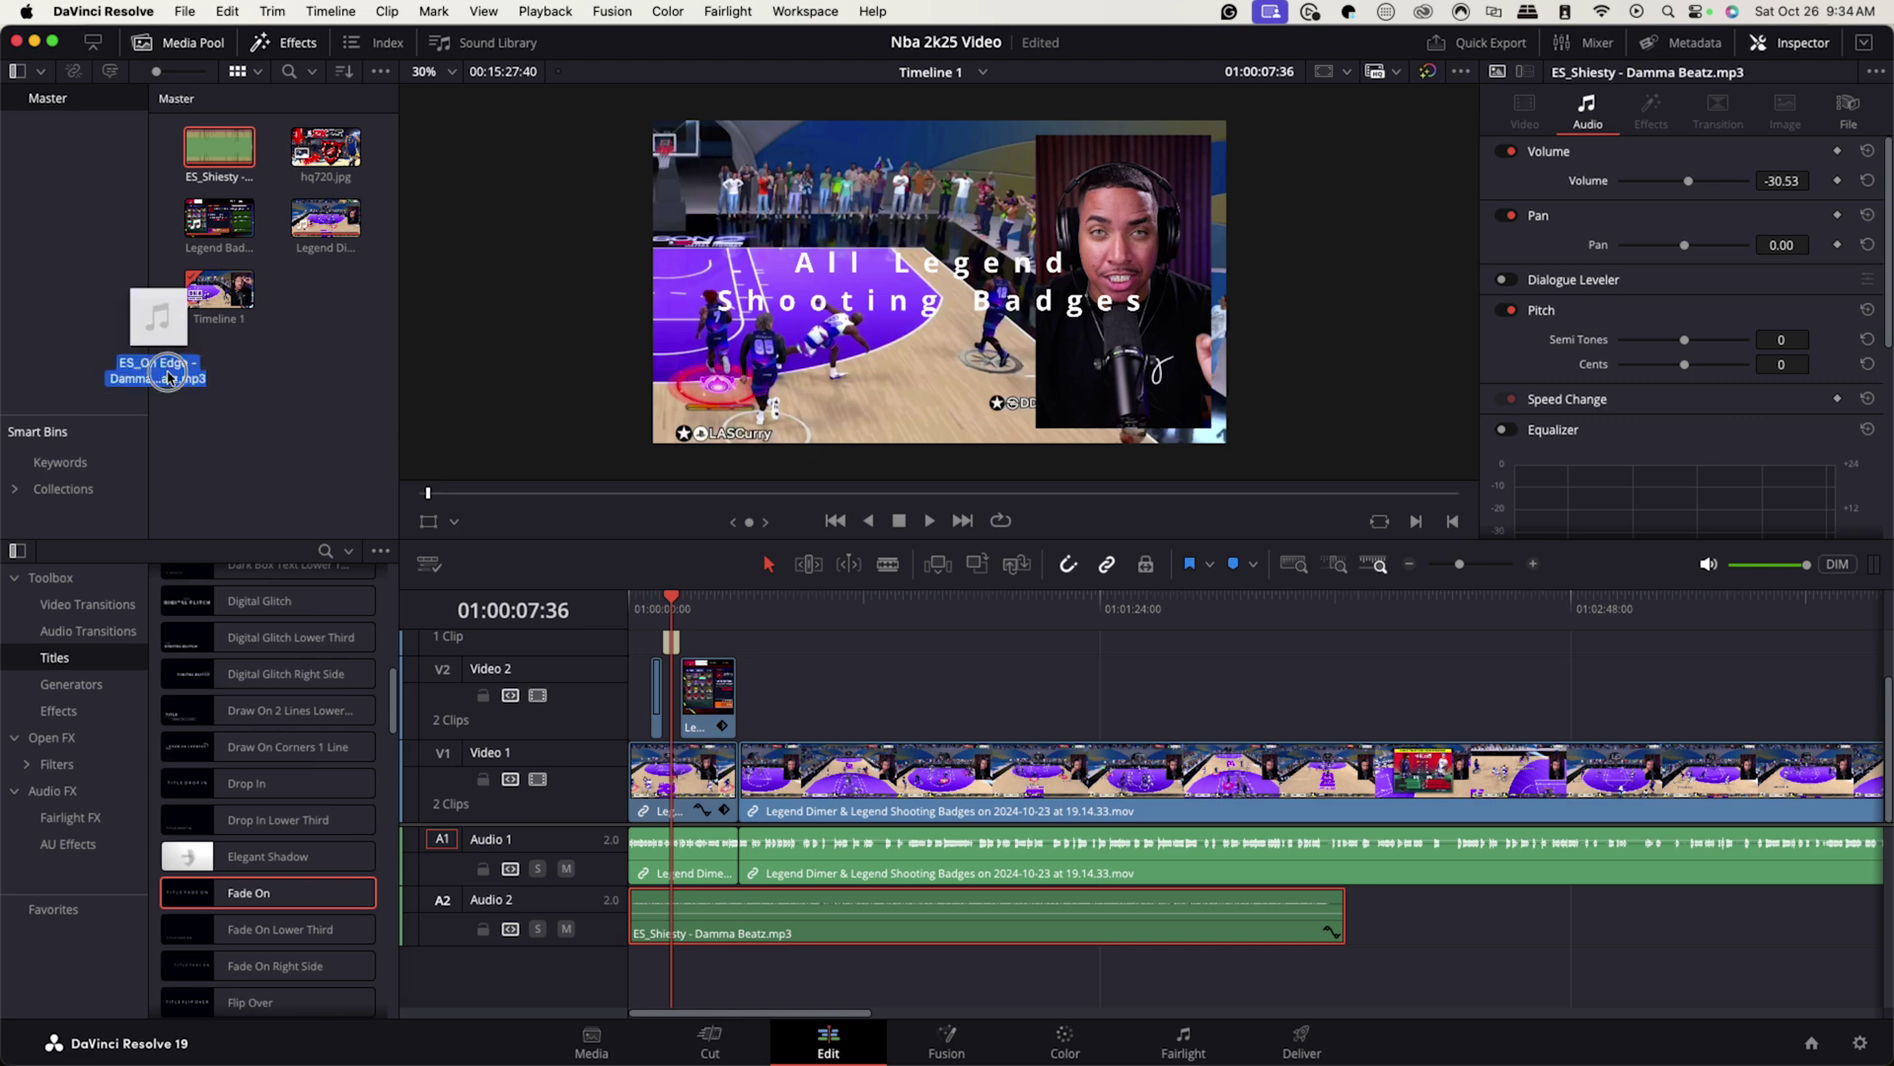
left_click_drag(168, 375, 286, 370)
left_click_drag(219, 148, 1359, 931)
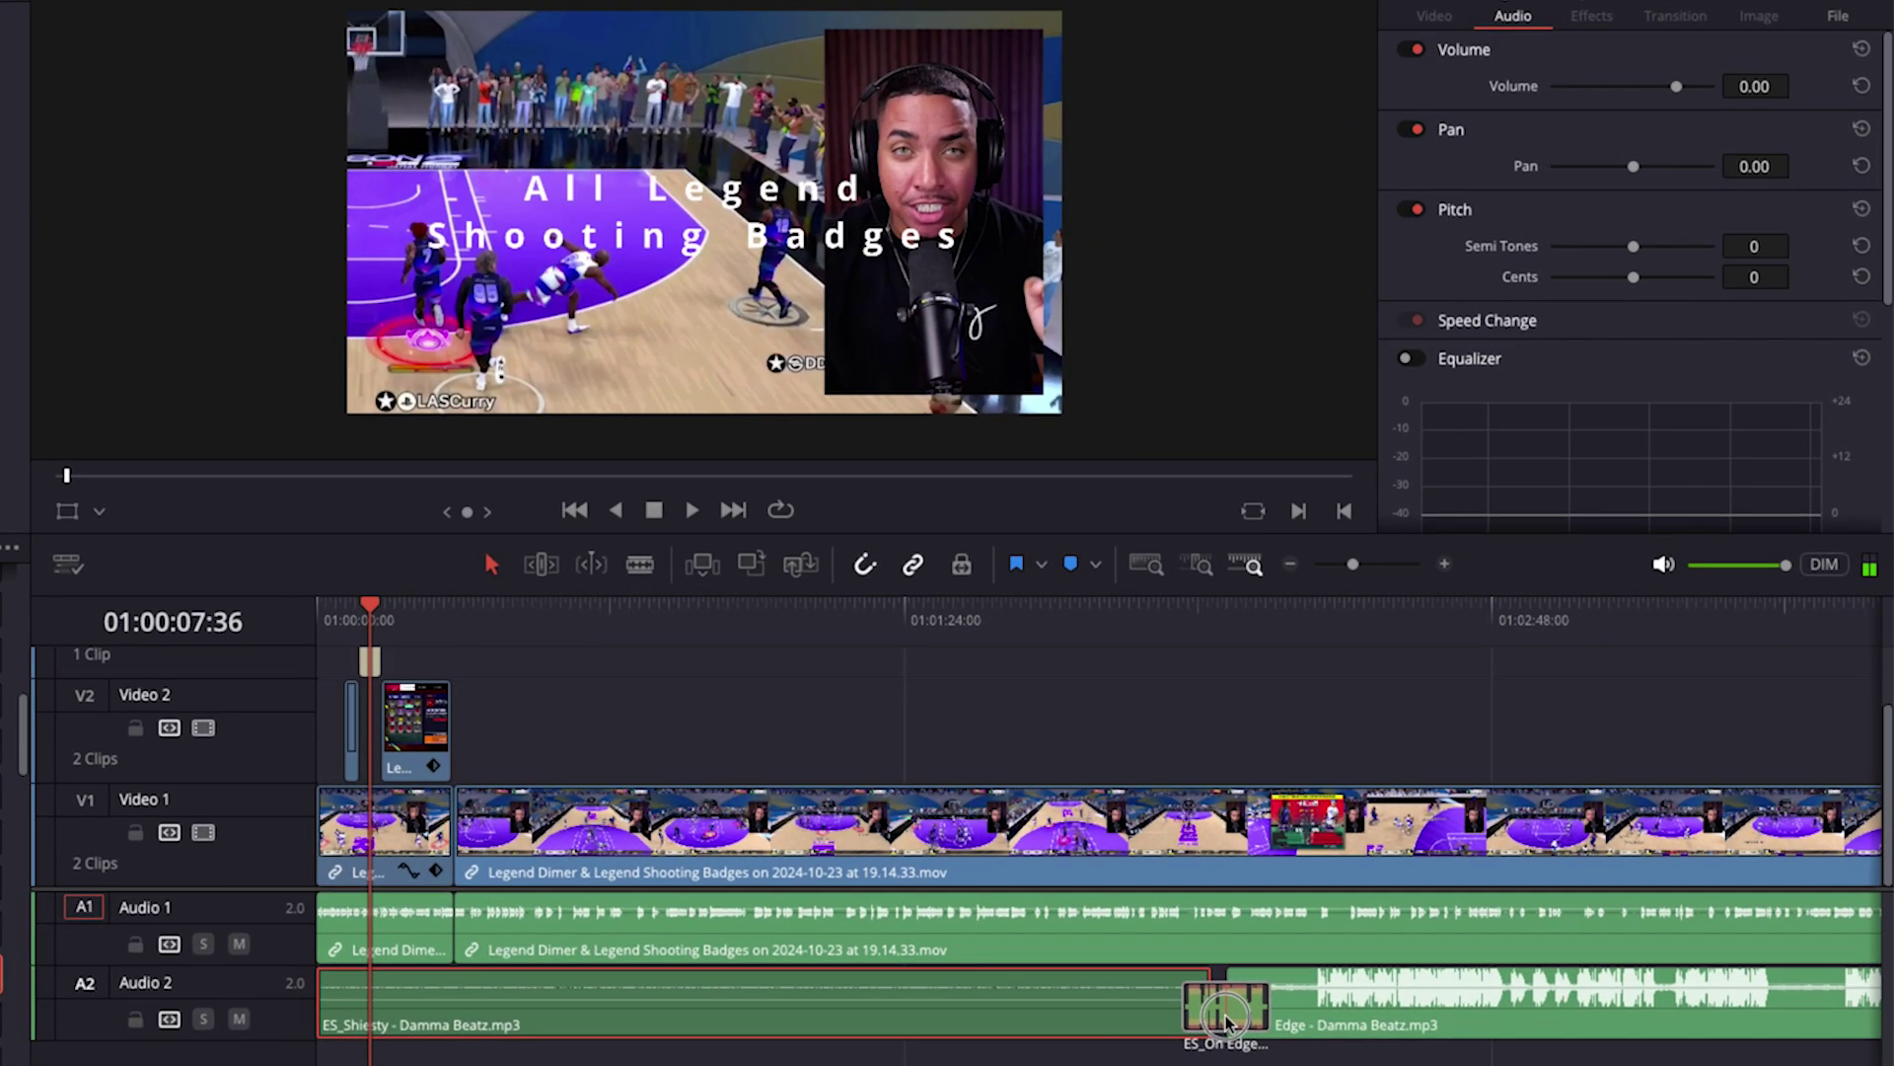
left_click_drag(1226, 1021, 1220, 1030)
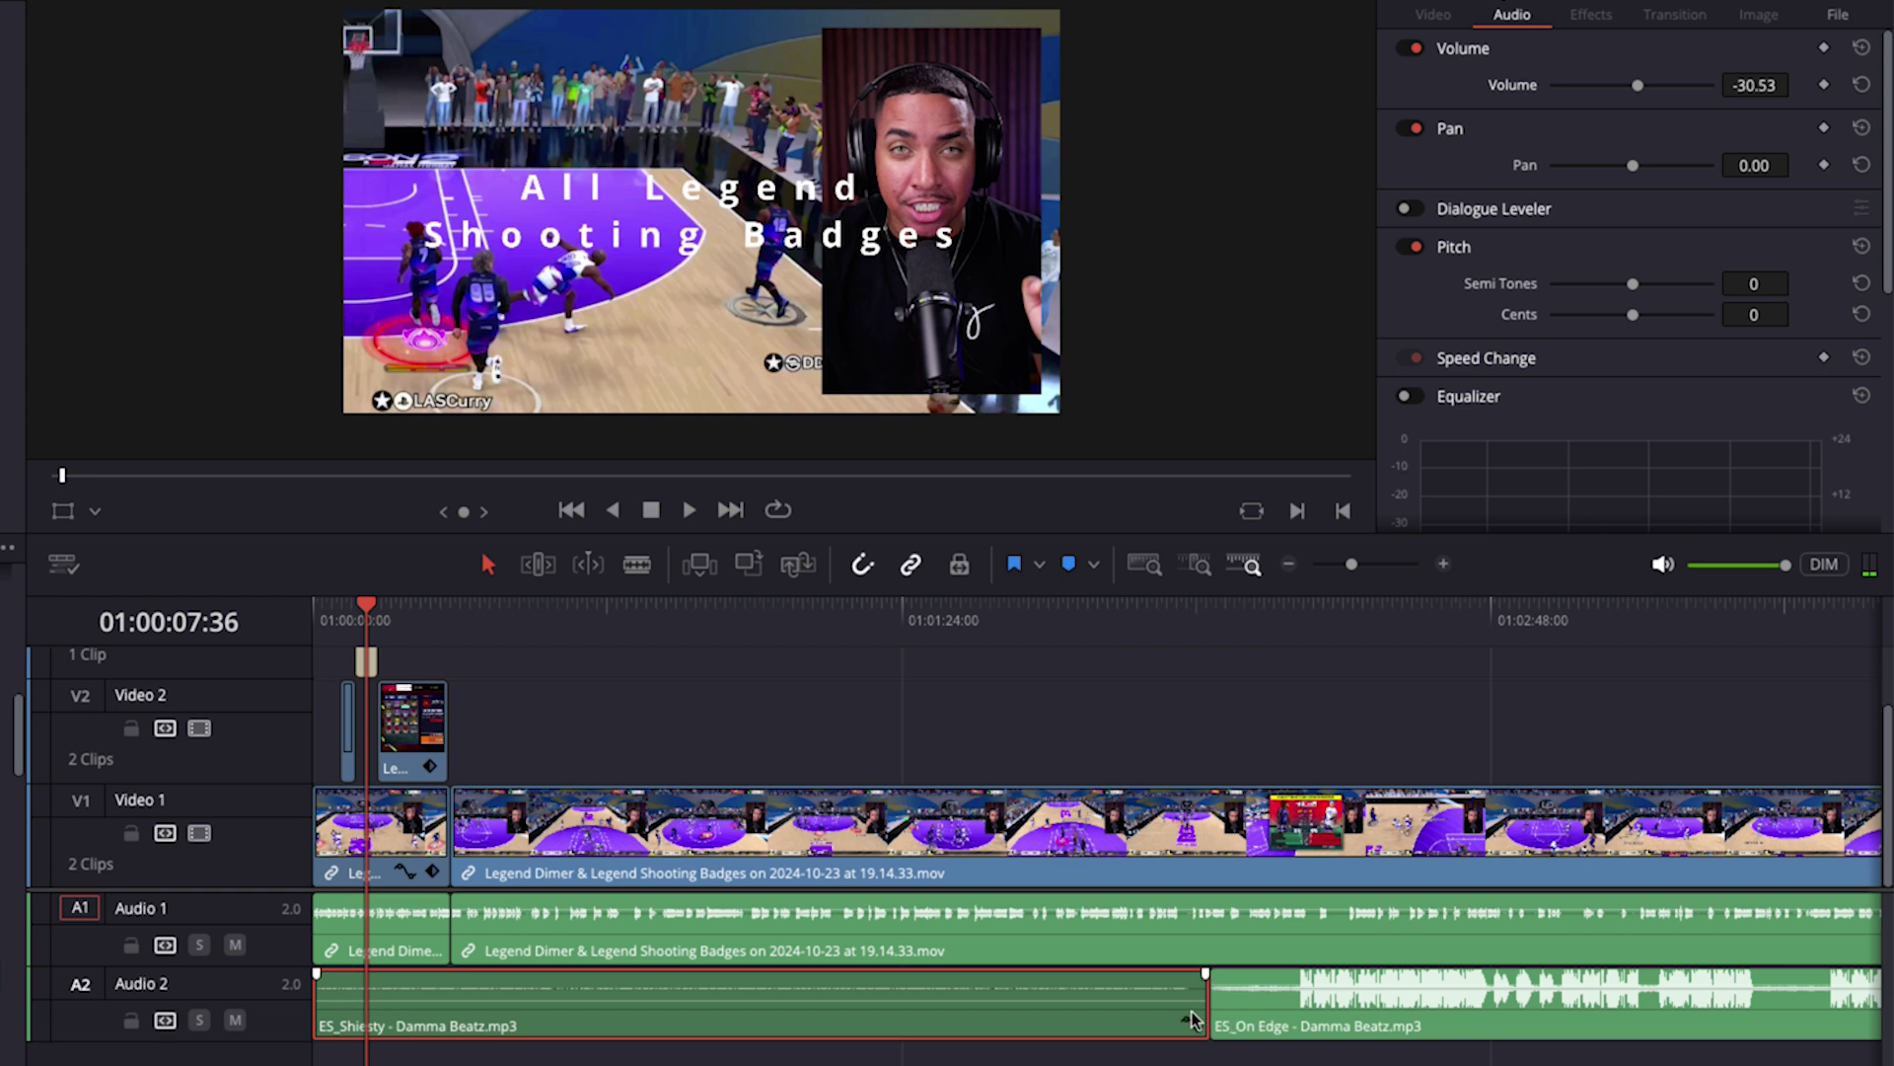
Step: Lower the ES_On Edge clip's volume to -31.53 and play the timeline across the join between the two music clips
left_click(1275, 981)
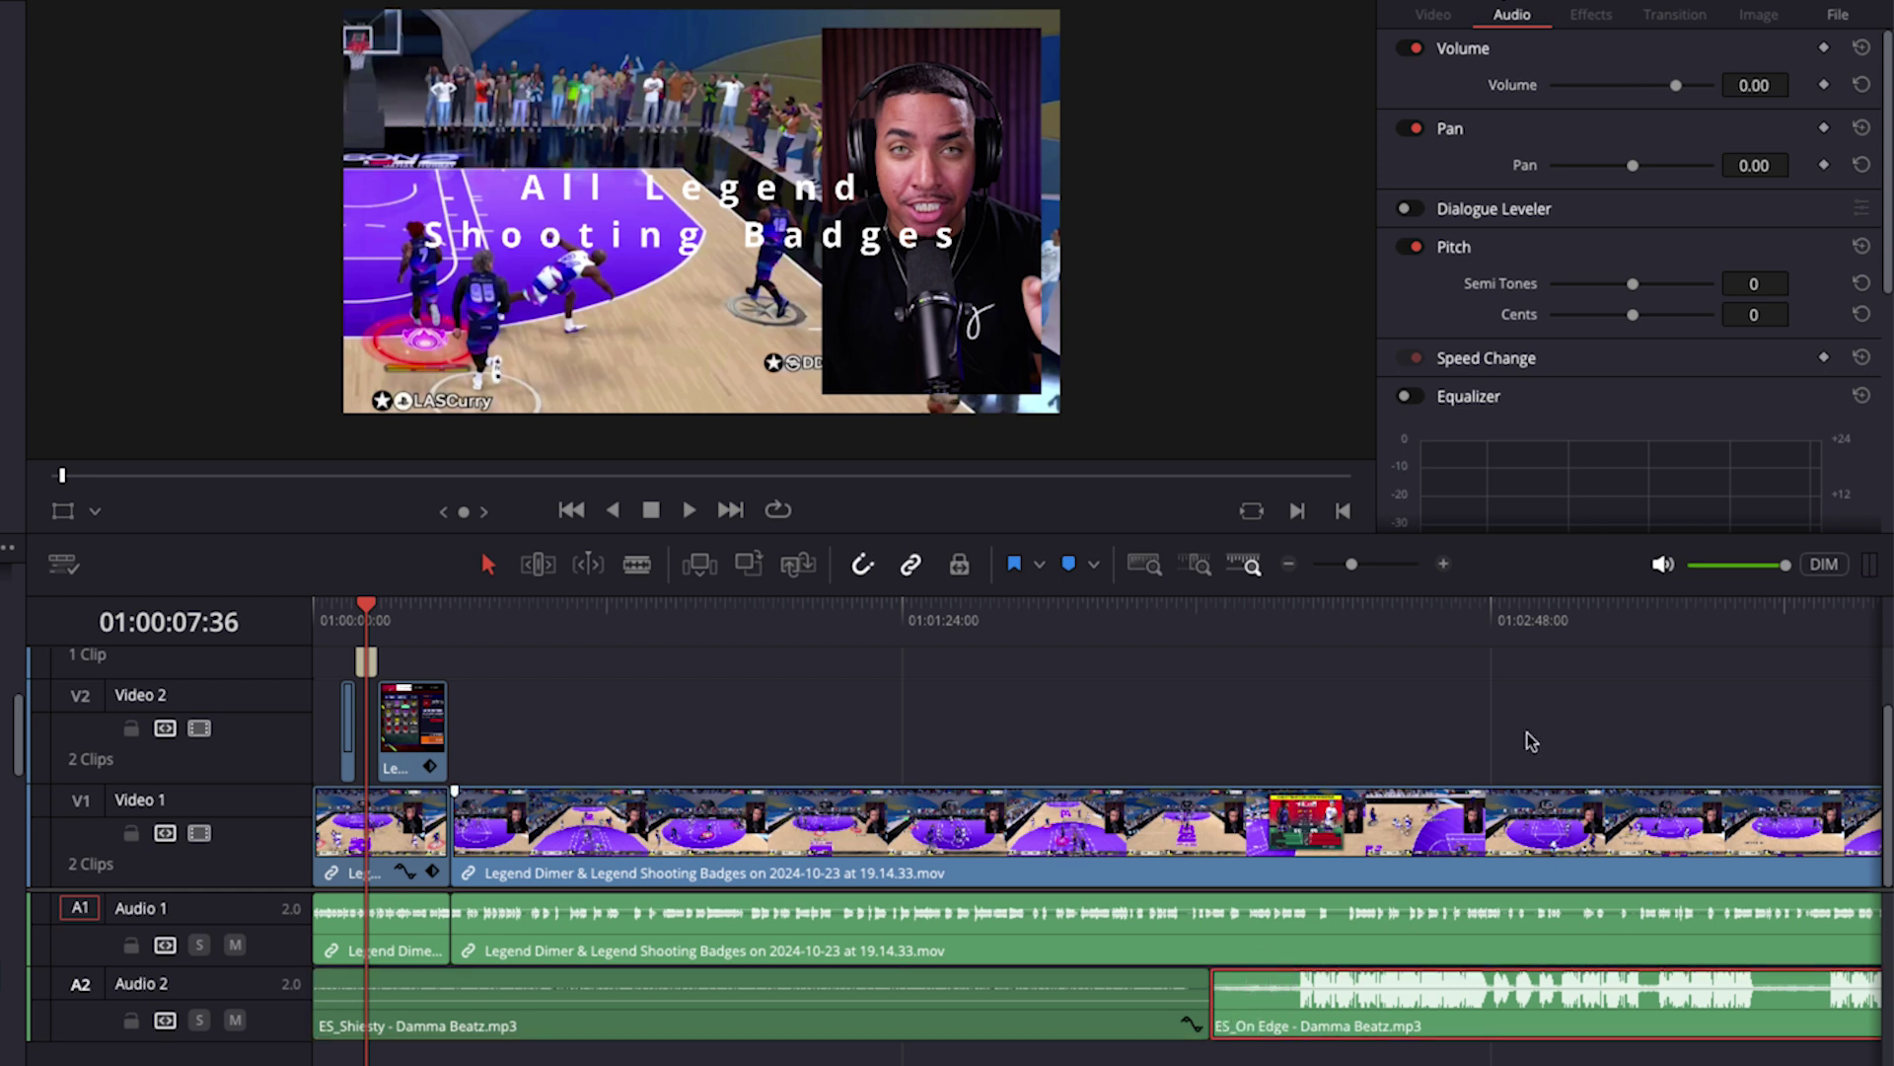
left_click_drag(1678, 86, 1643, 89)
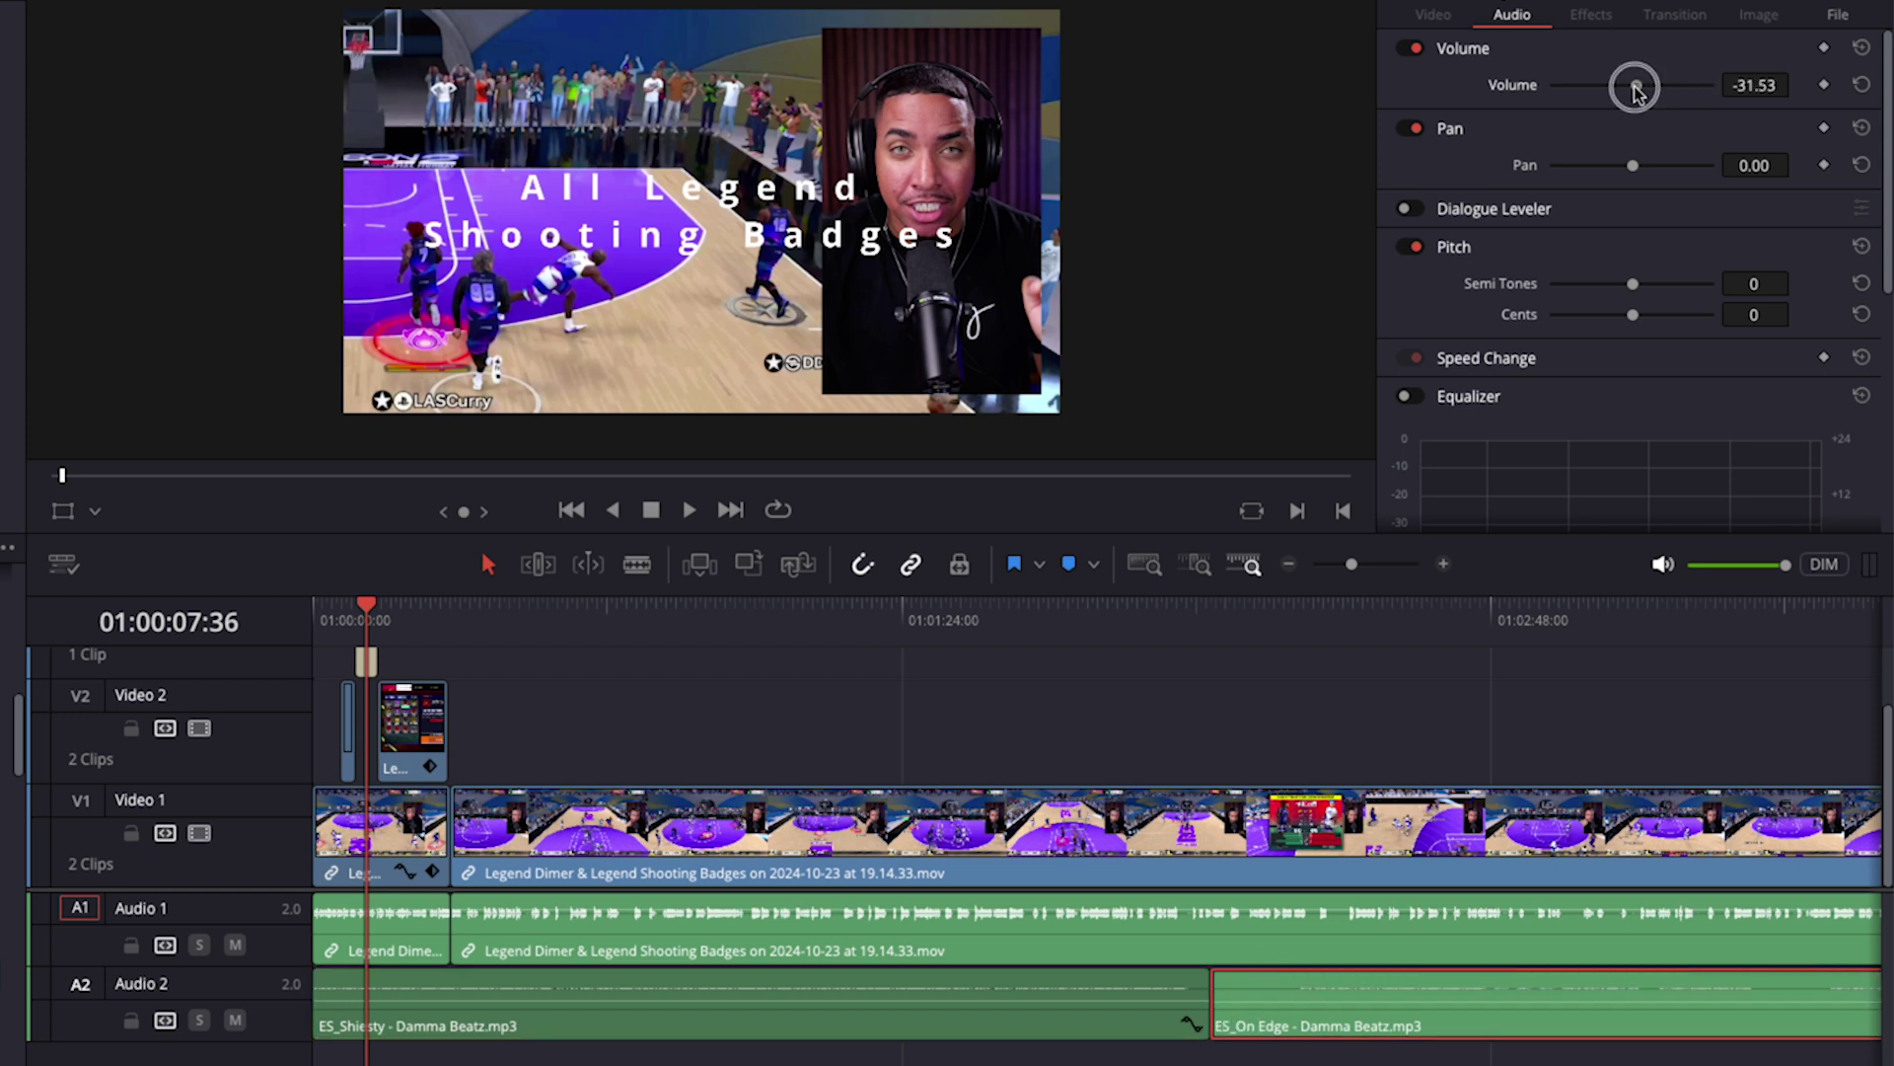
left_click(1097, 607)
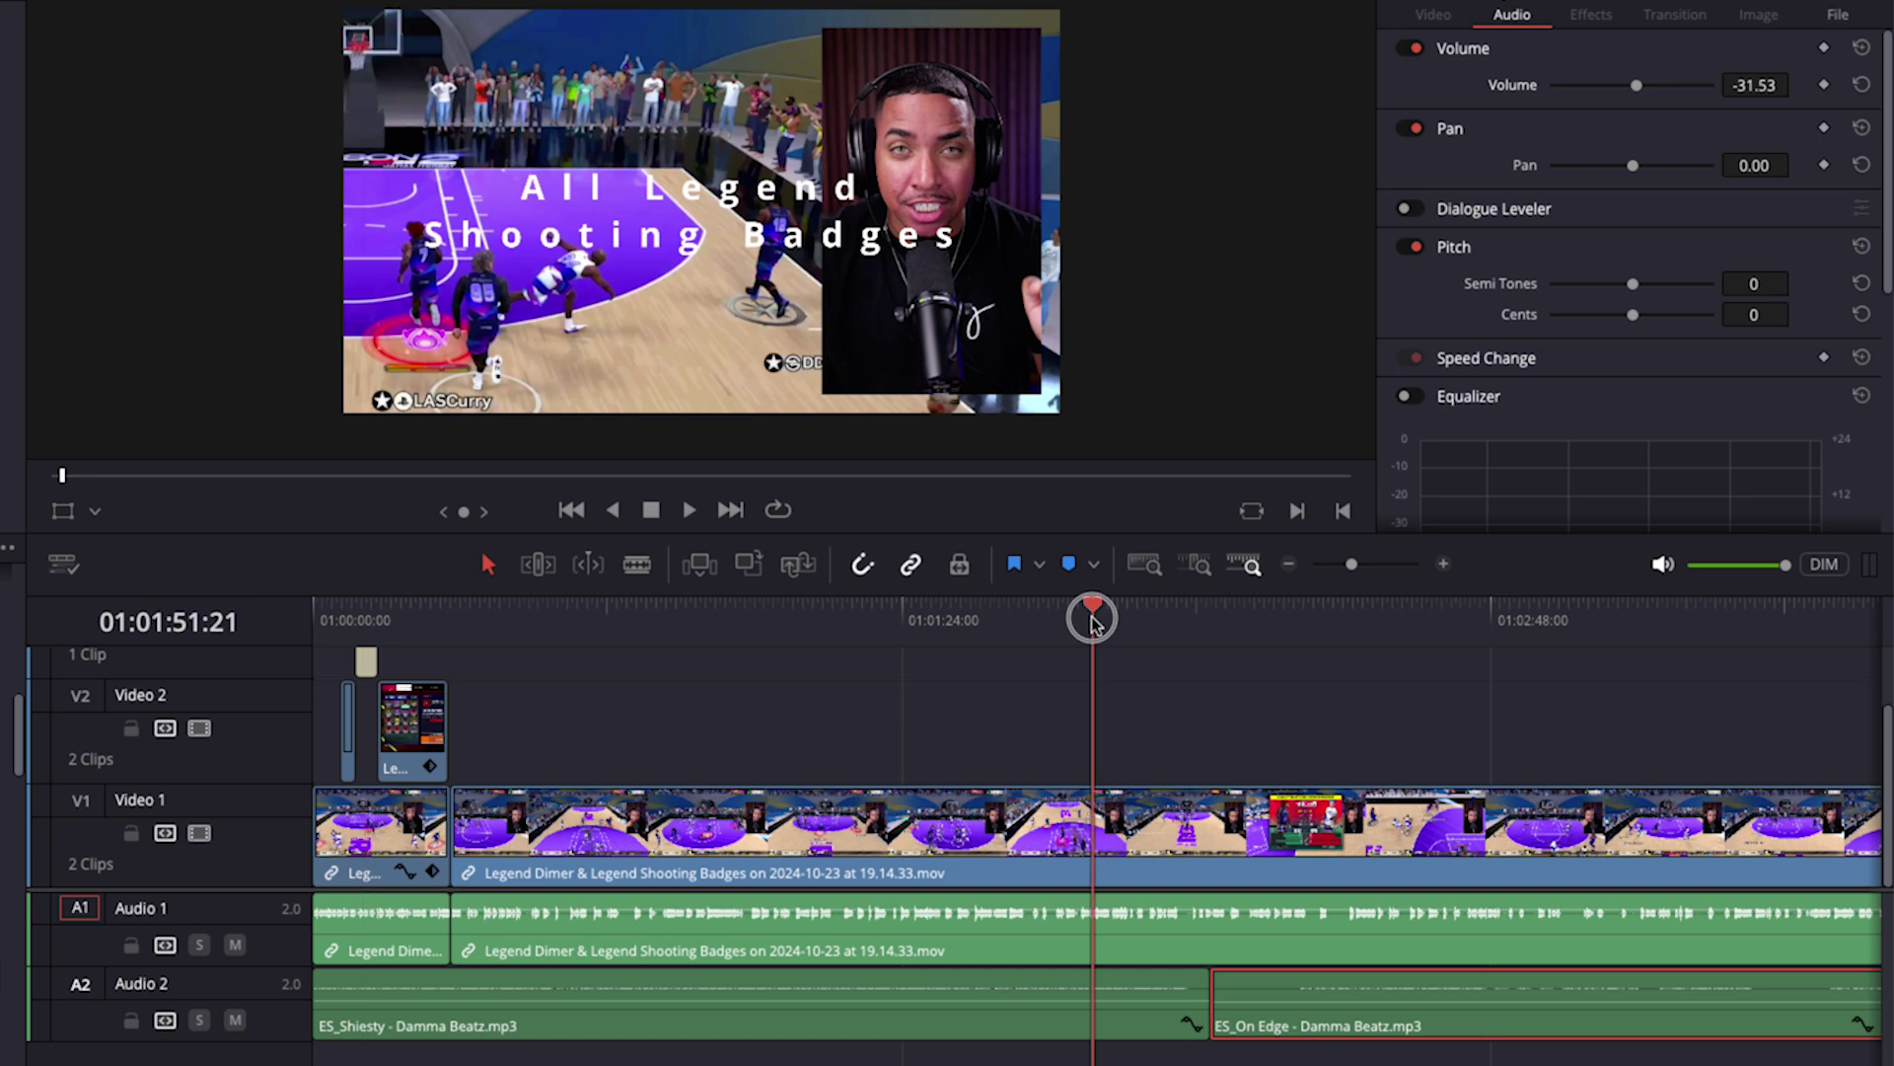
key("space")
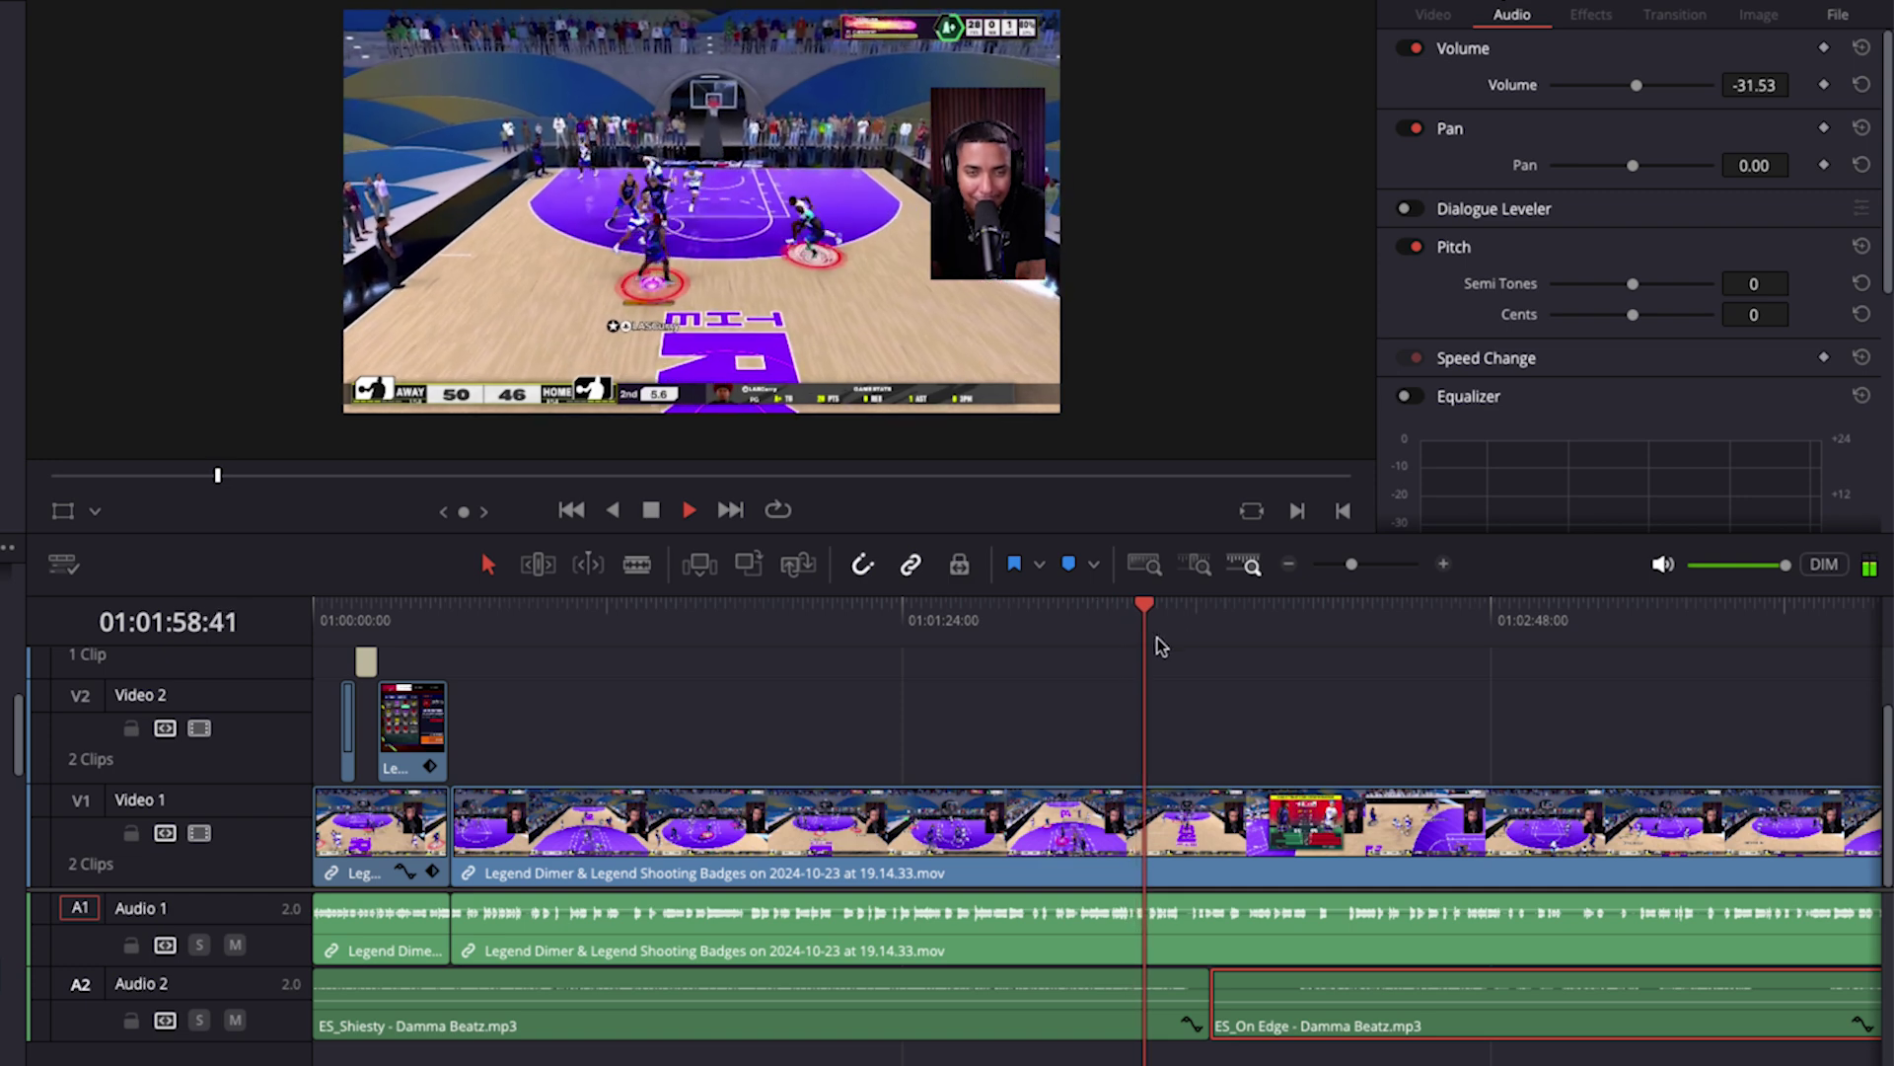
left_click(1181, 607)
left_click_drag(1183, 612, 1188, 611)
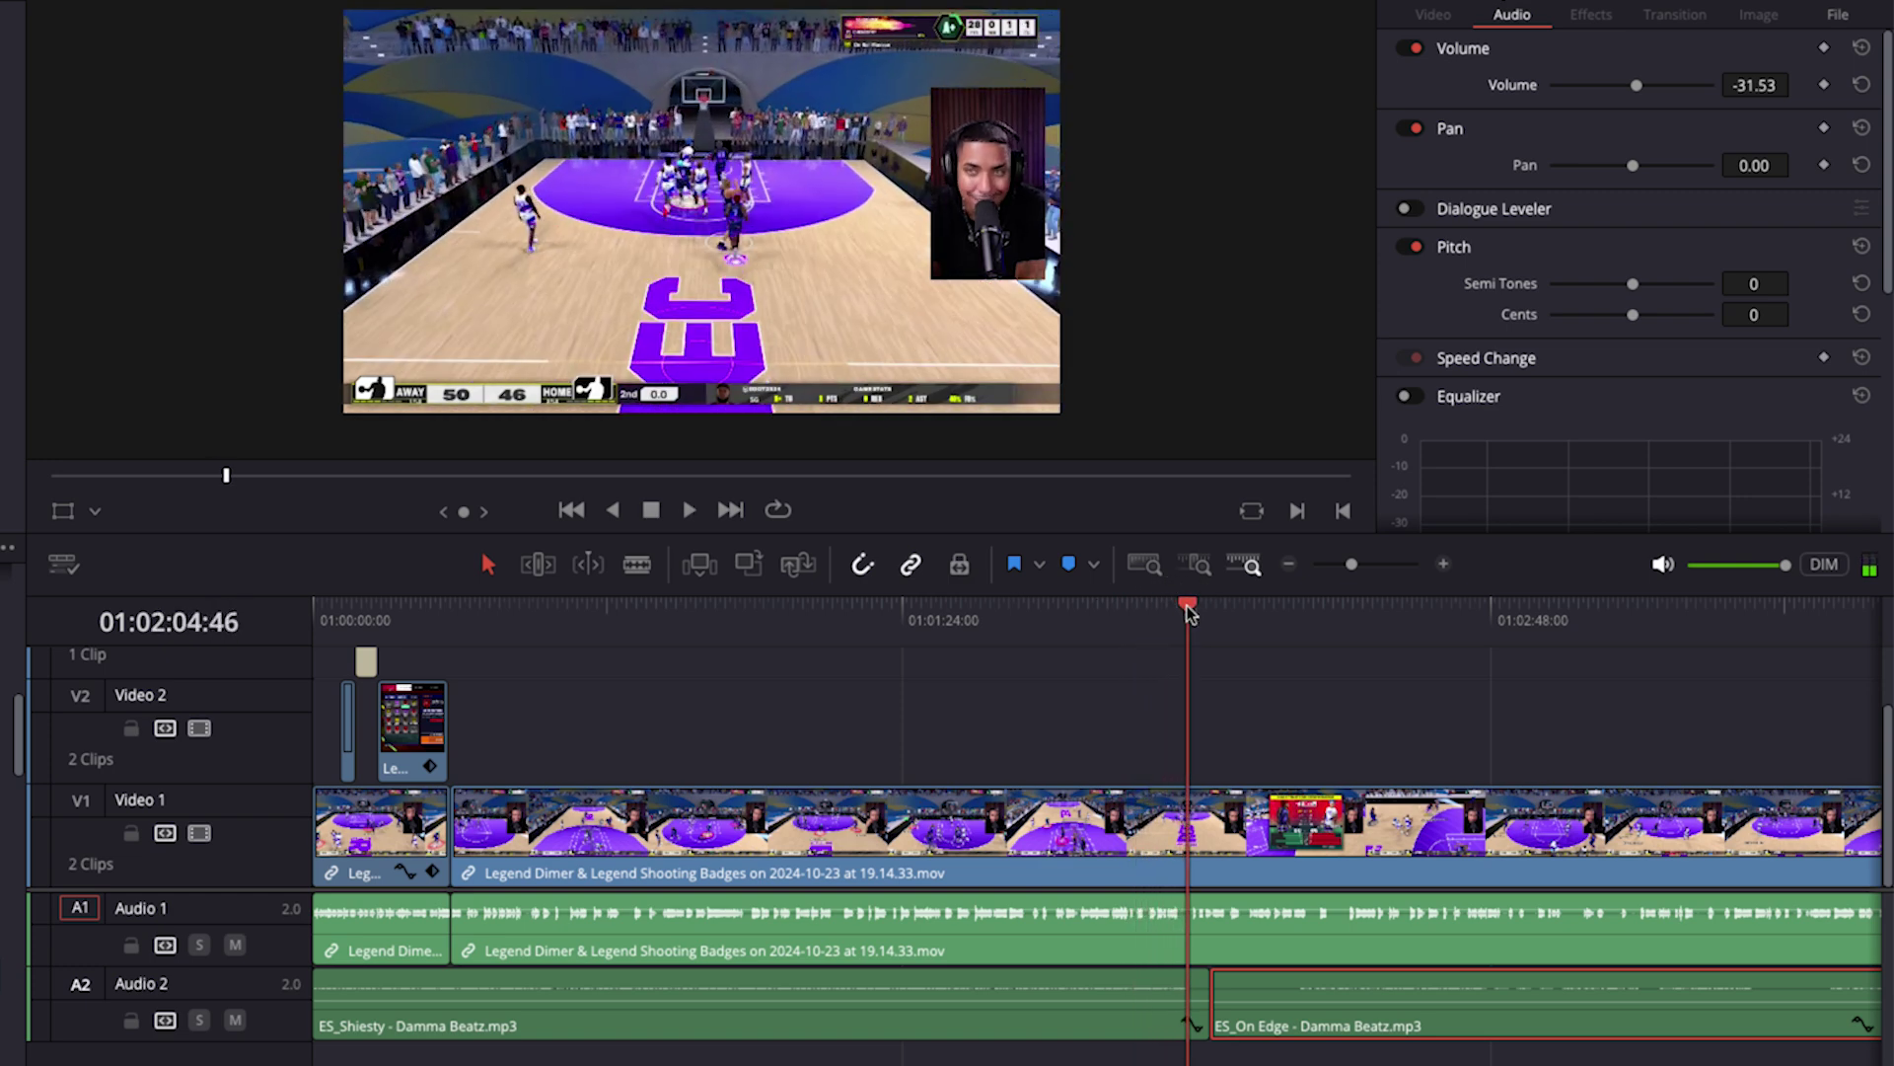
key("space")
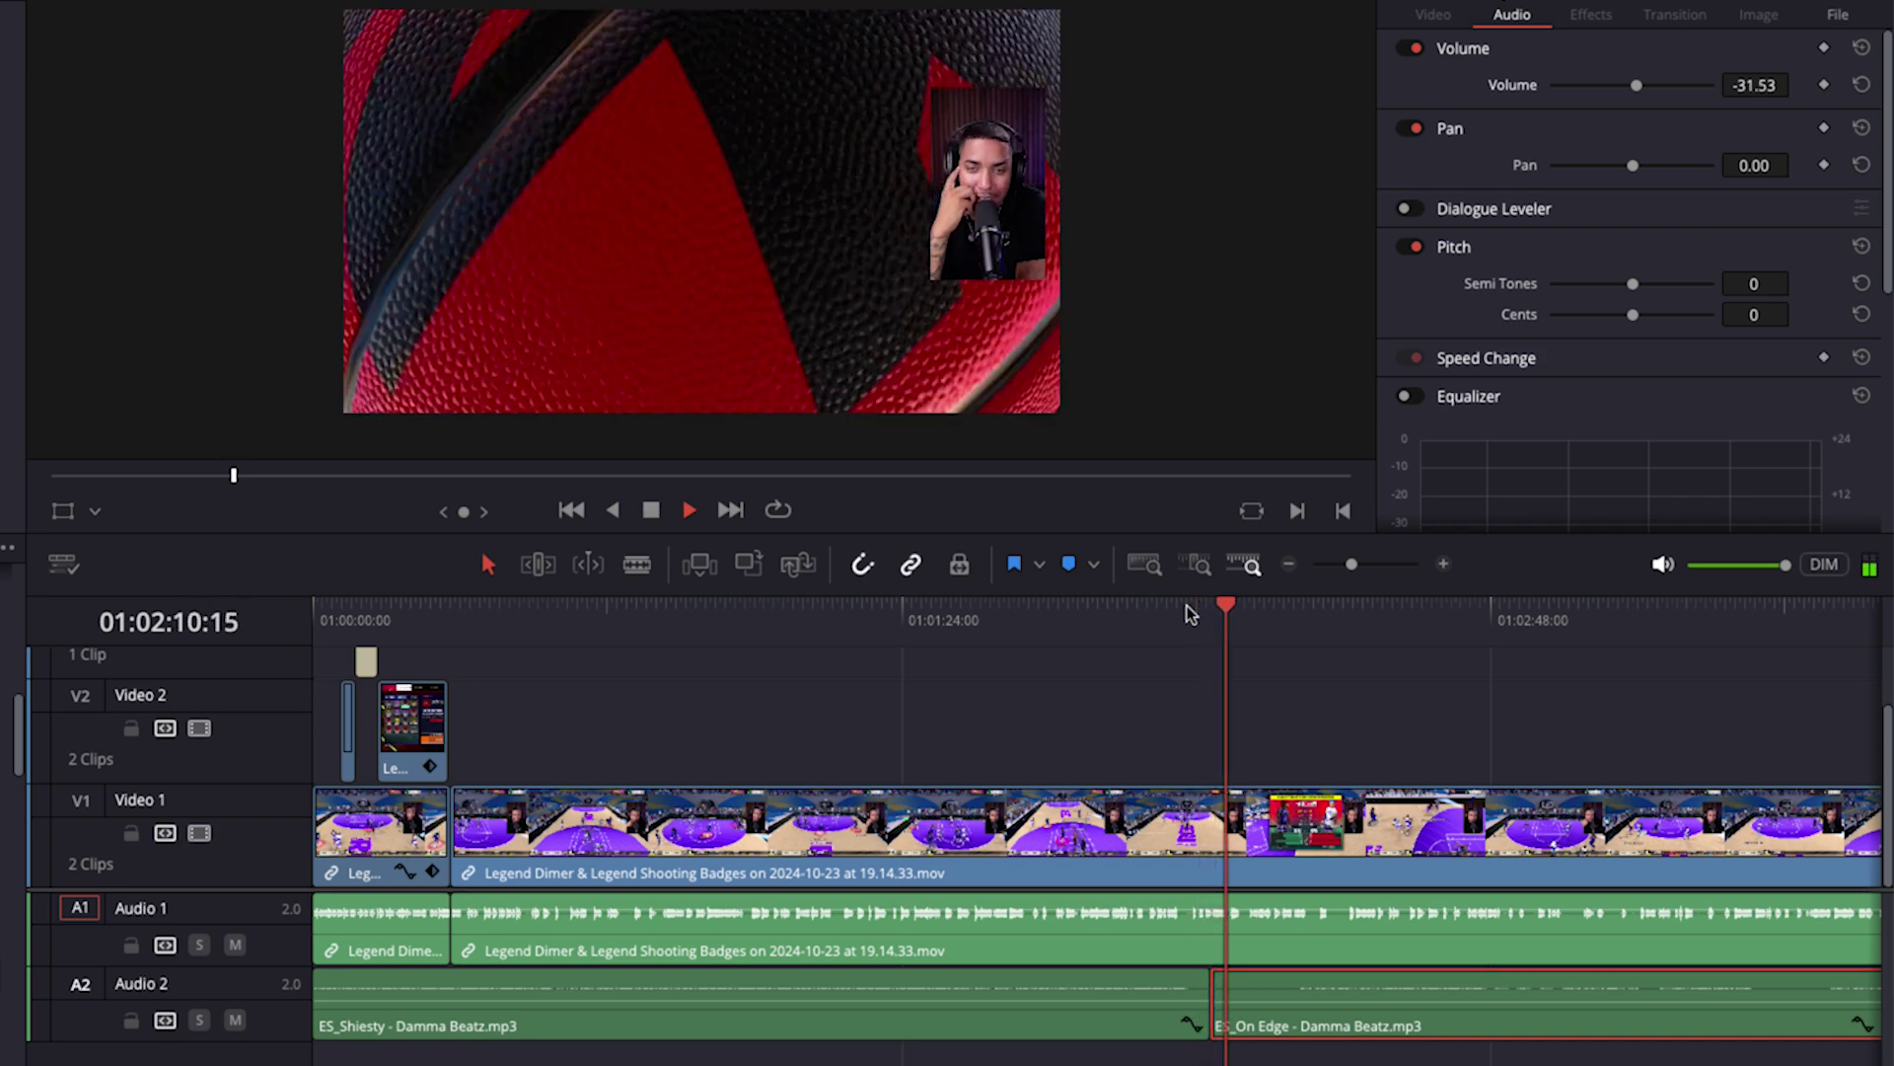
key("space")
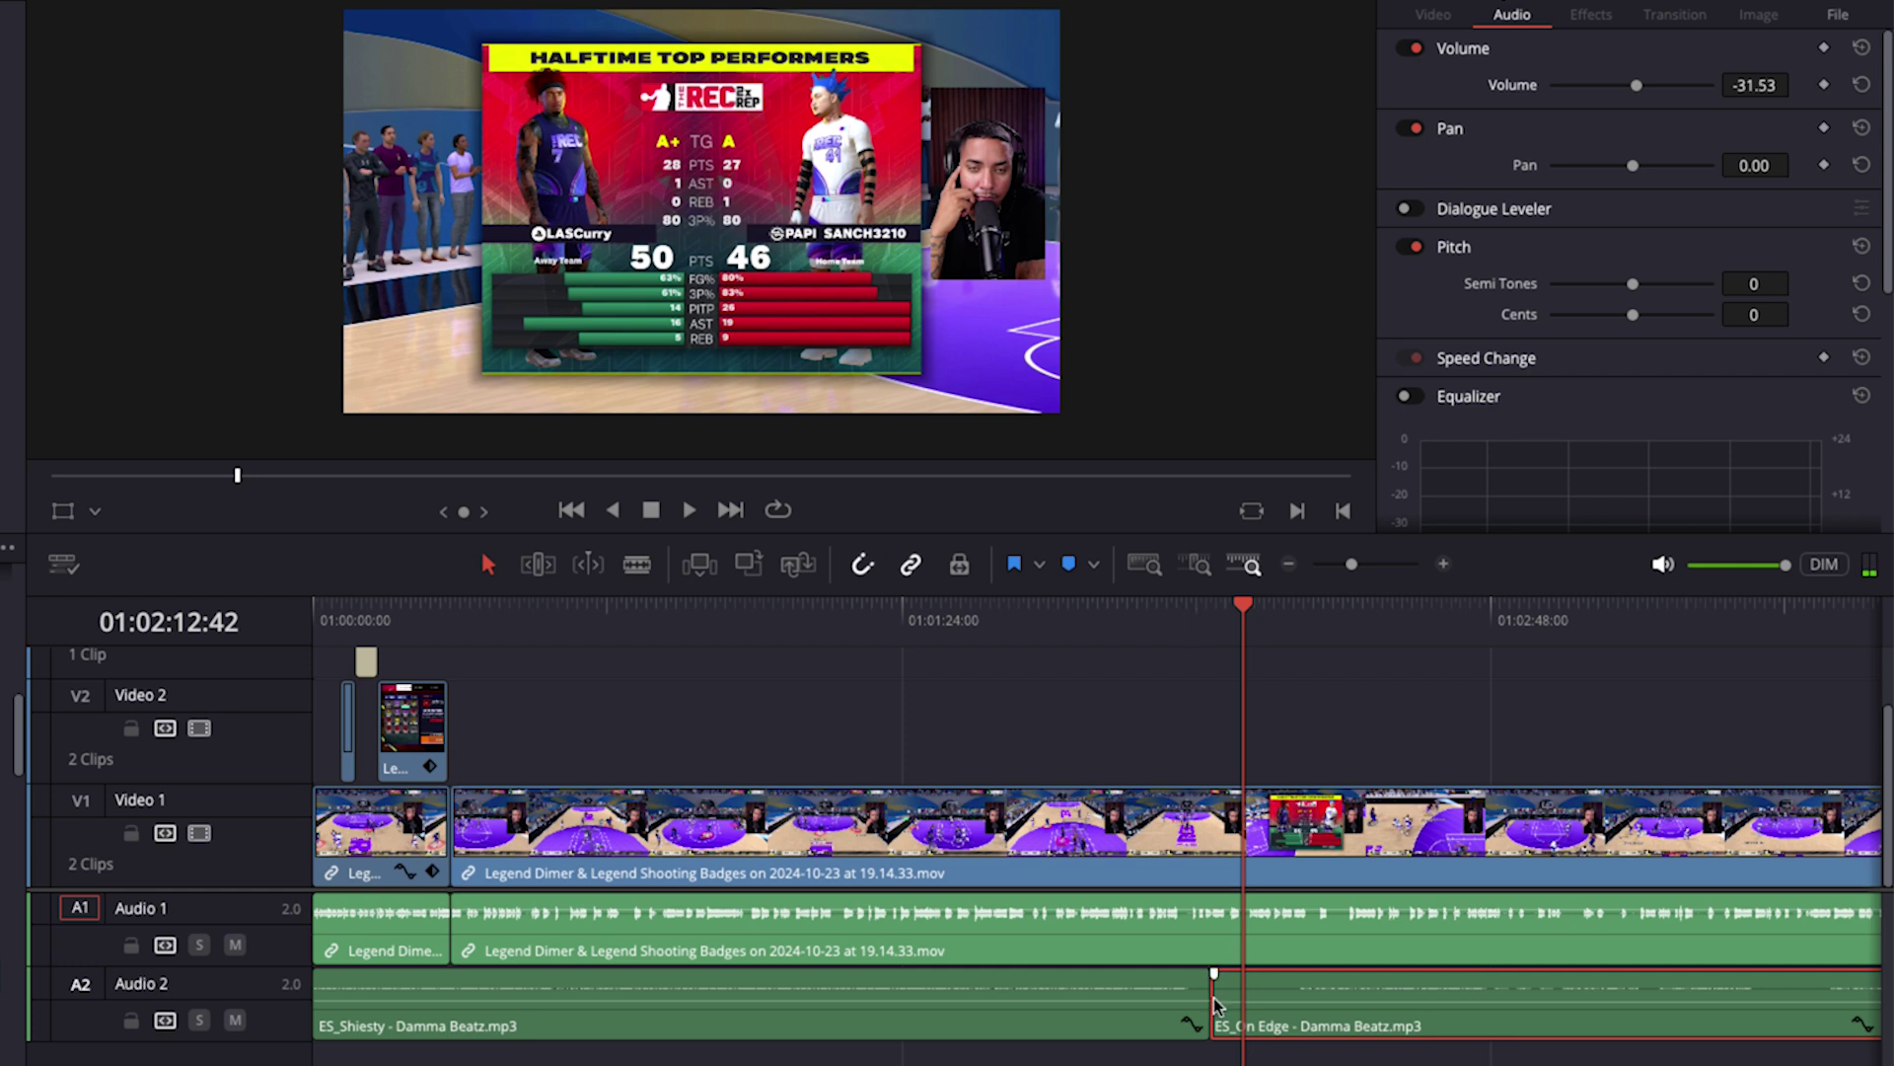
Step: Trim the start of the ES_On Edge clip, slide it back over the very end of ES_Shiesty and play the join
left_click_drag(1213, 998, 1290, 999)
left_click_drag(1470, 996, 1378, 987)
left_click_drag(1146, 607, 1177, 607)
key("space")
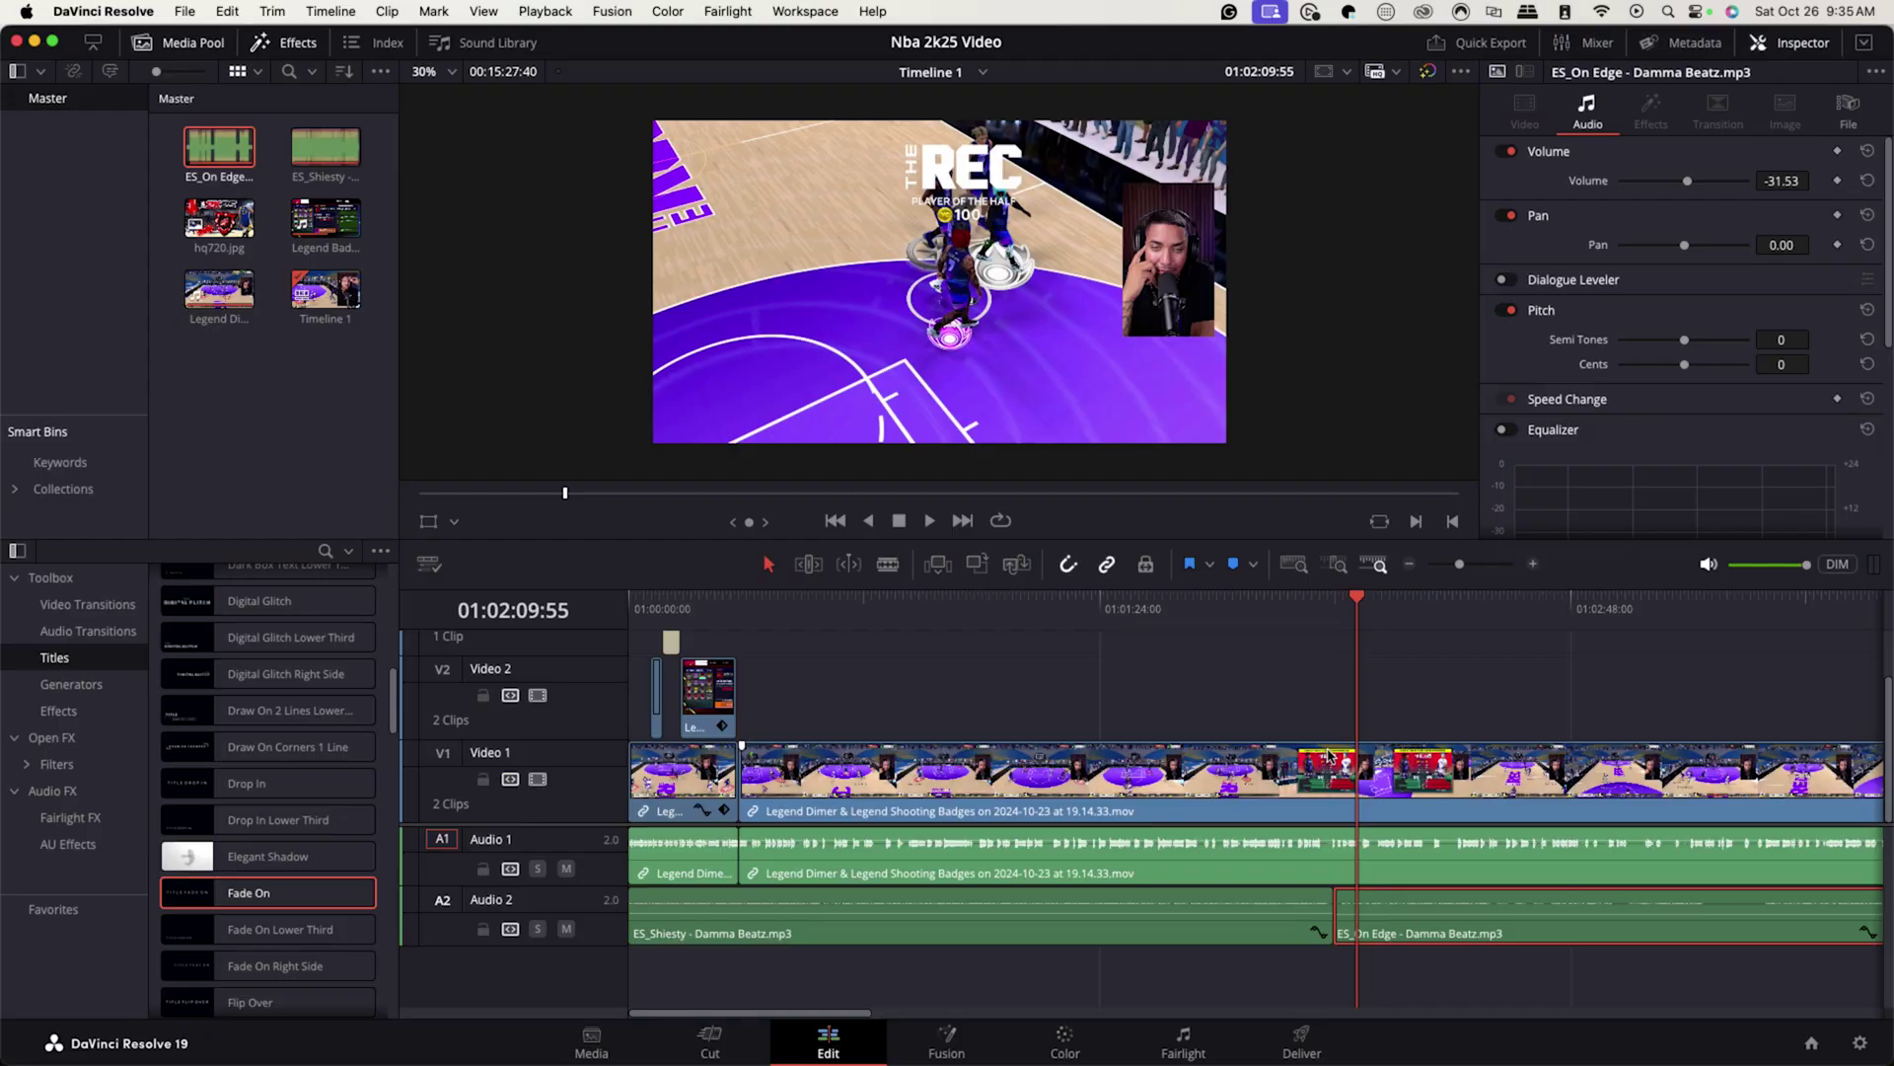
Step: Return the playhead to the timeline start and choose the YouTube 1080p render preset on the Deliver page
left_click_drag(1367, 606, 553, 651)
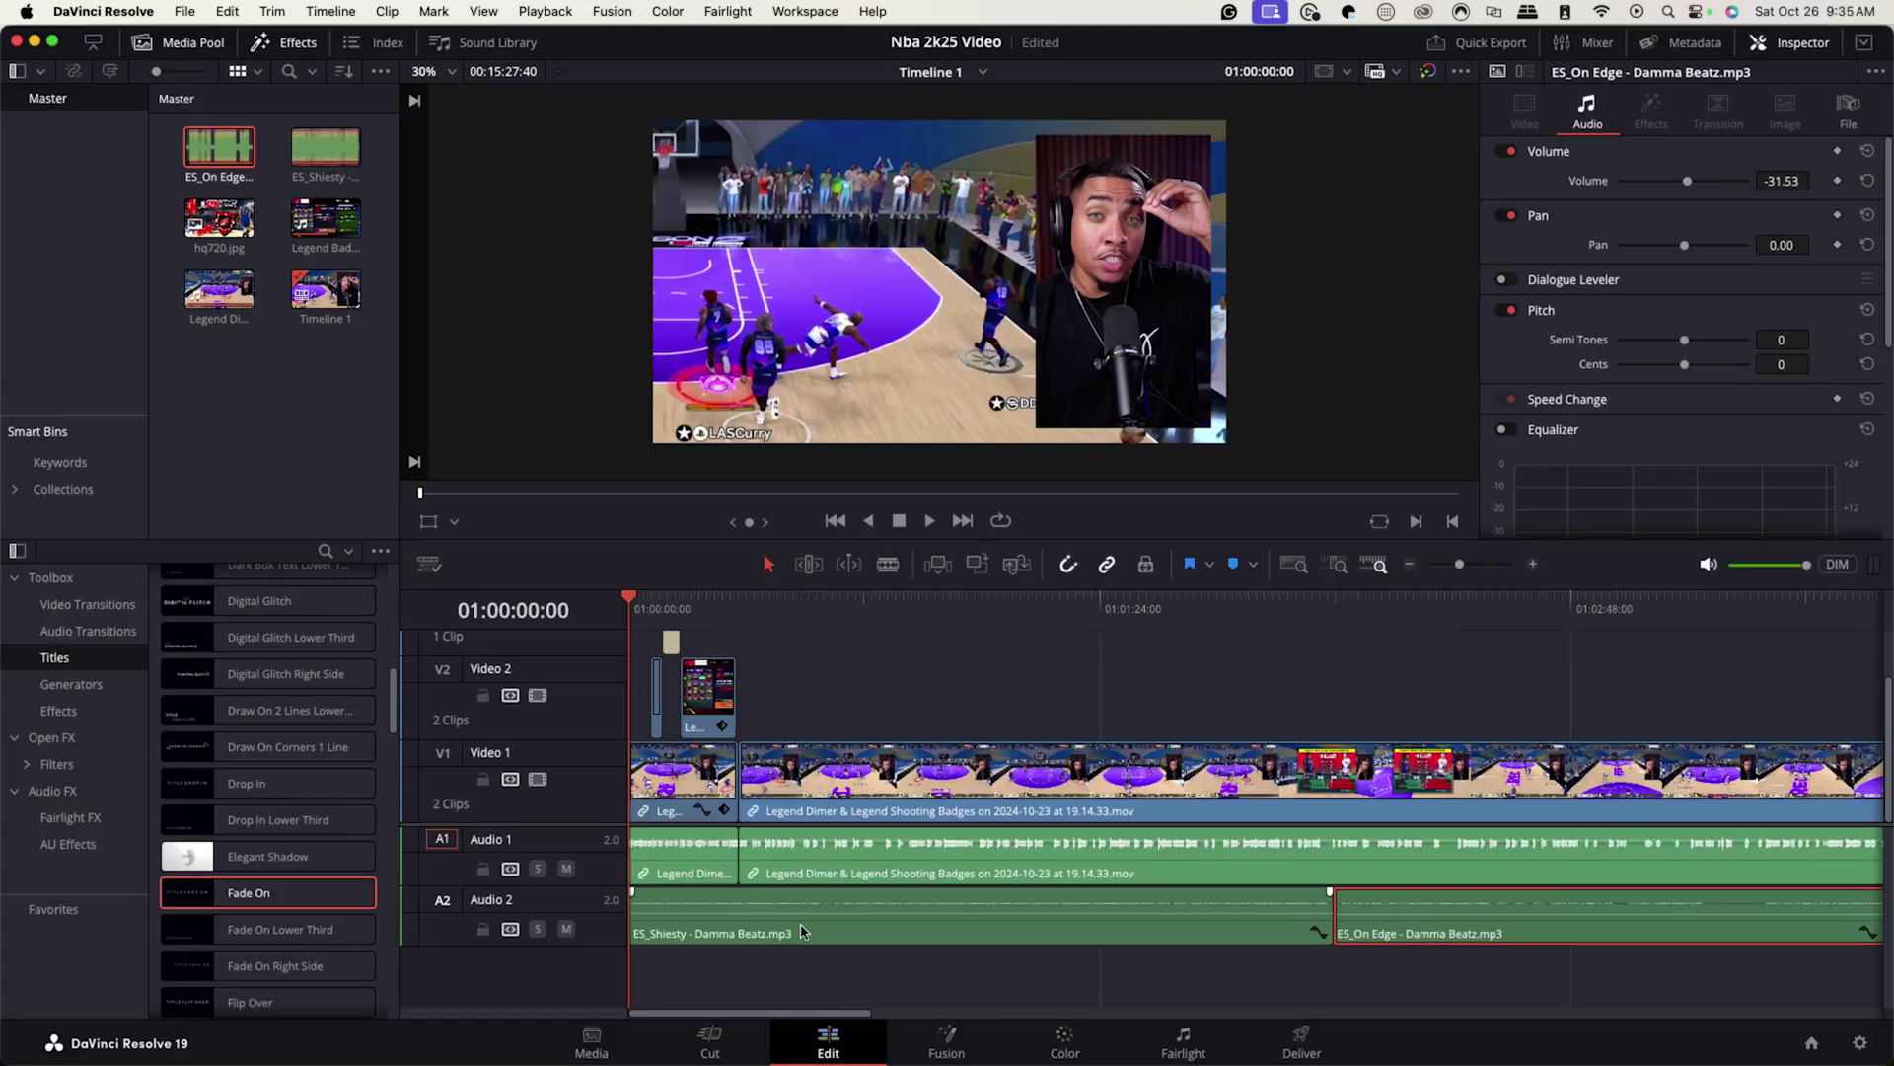
left_click(1303, 1041)
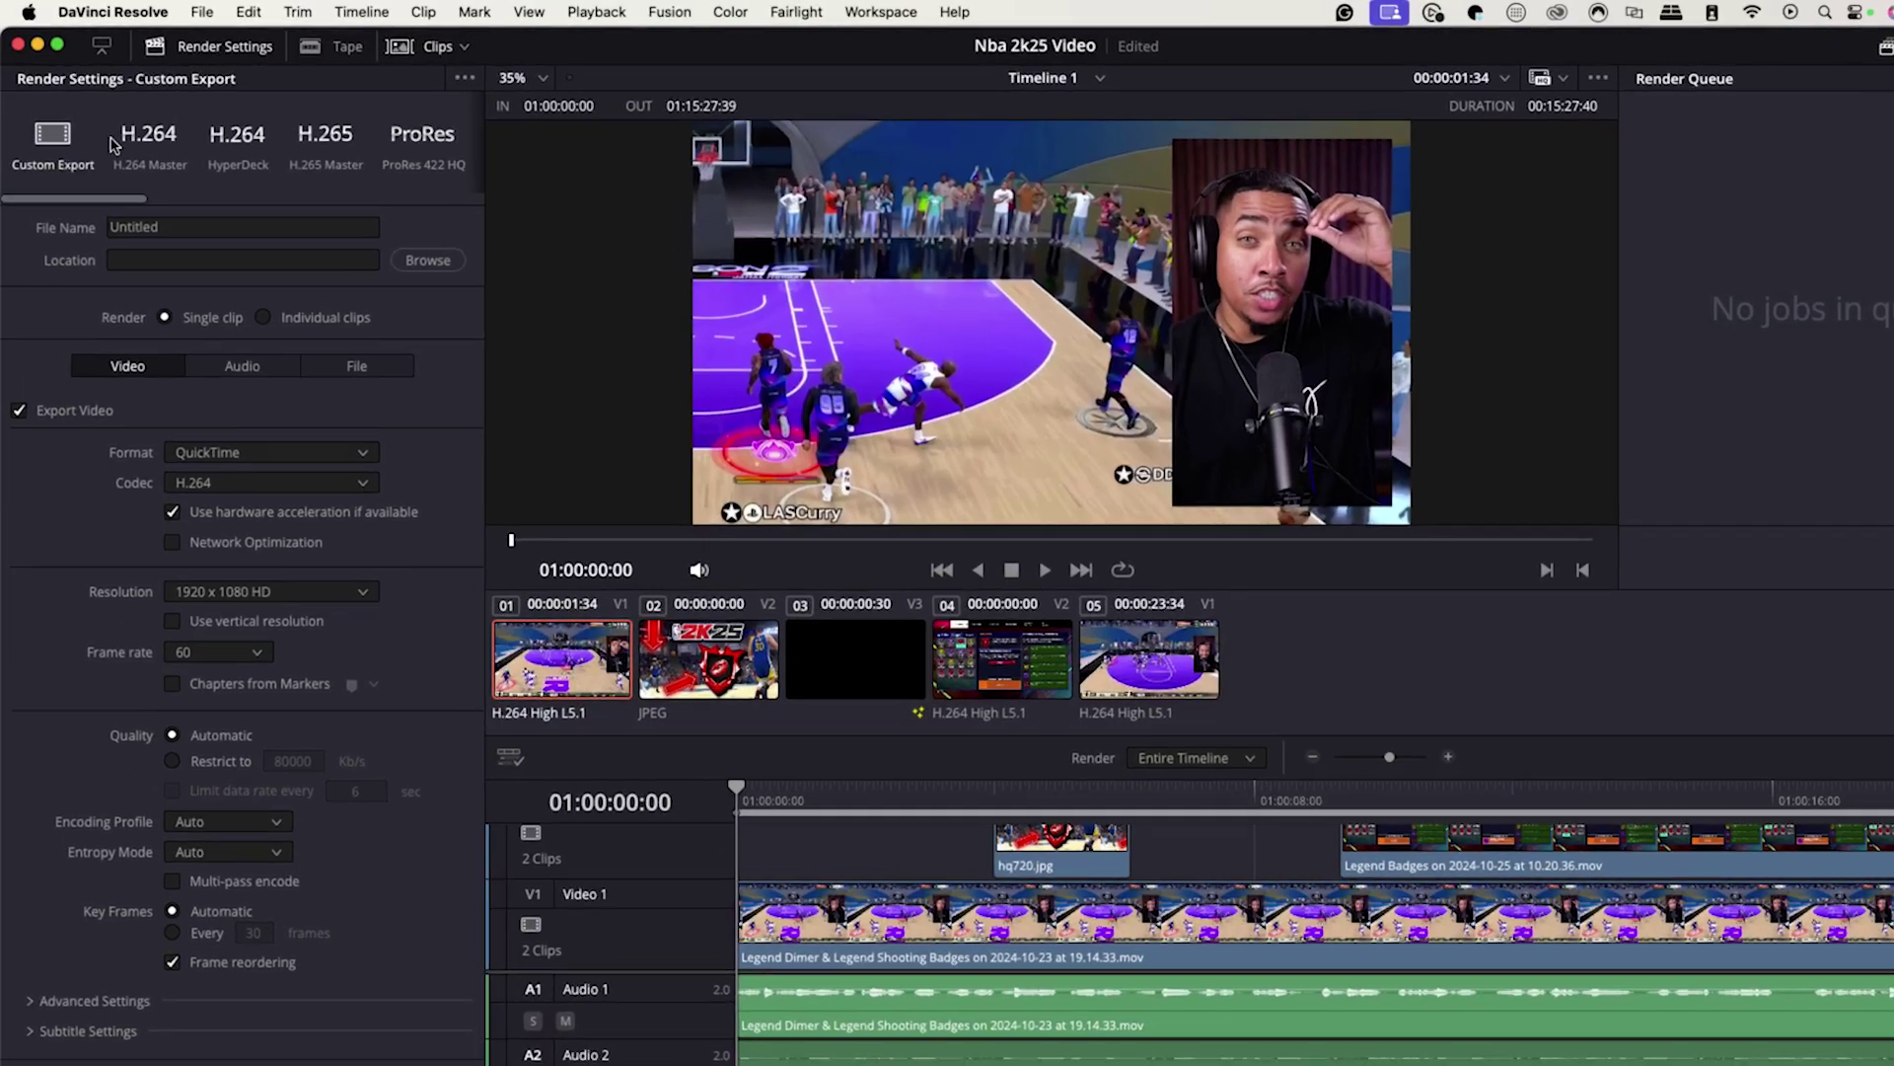
scroll(280, 178, "right", 10)
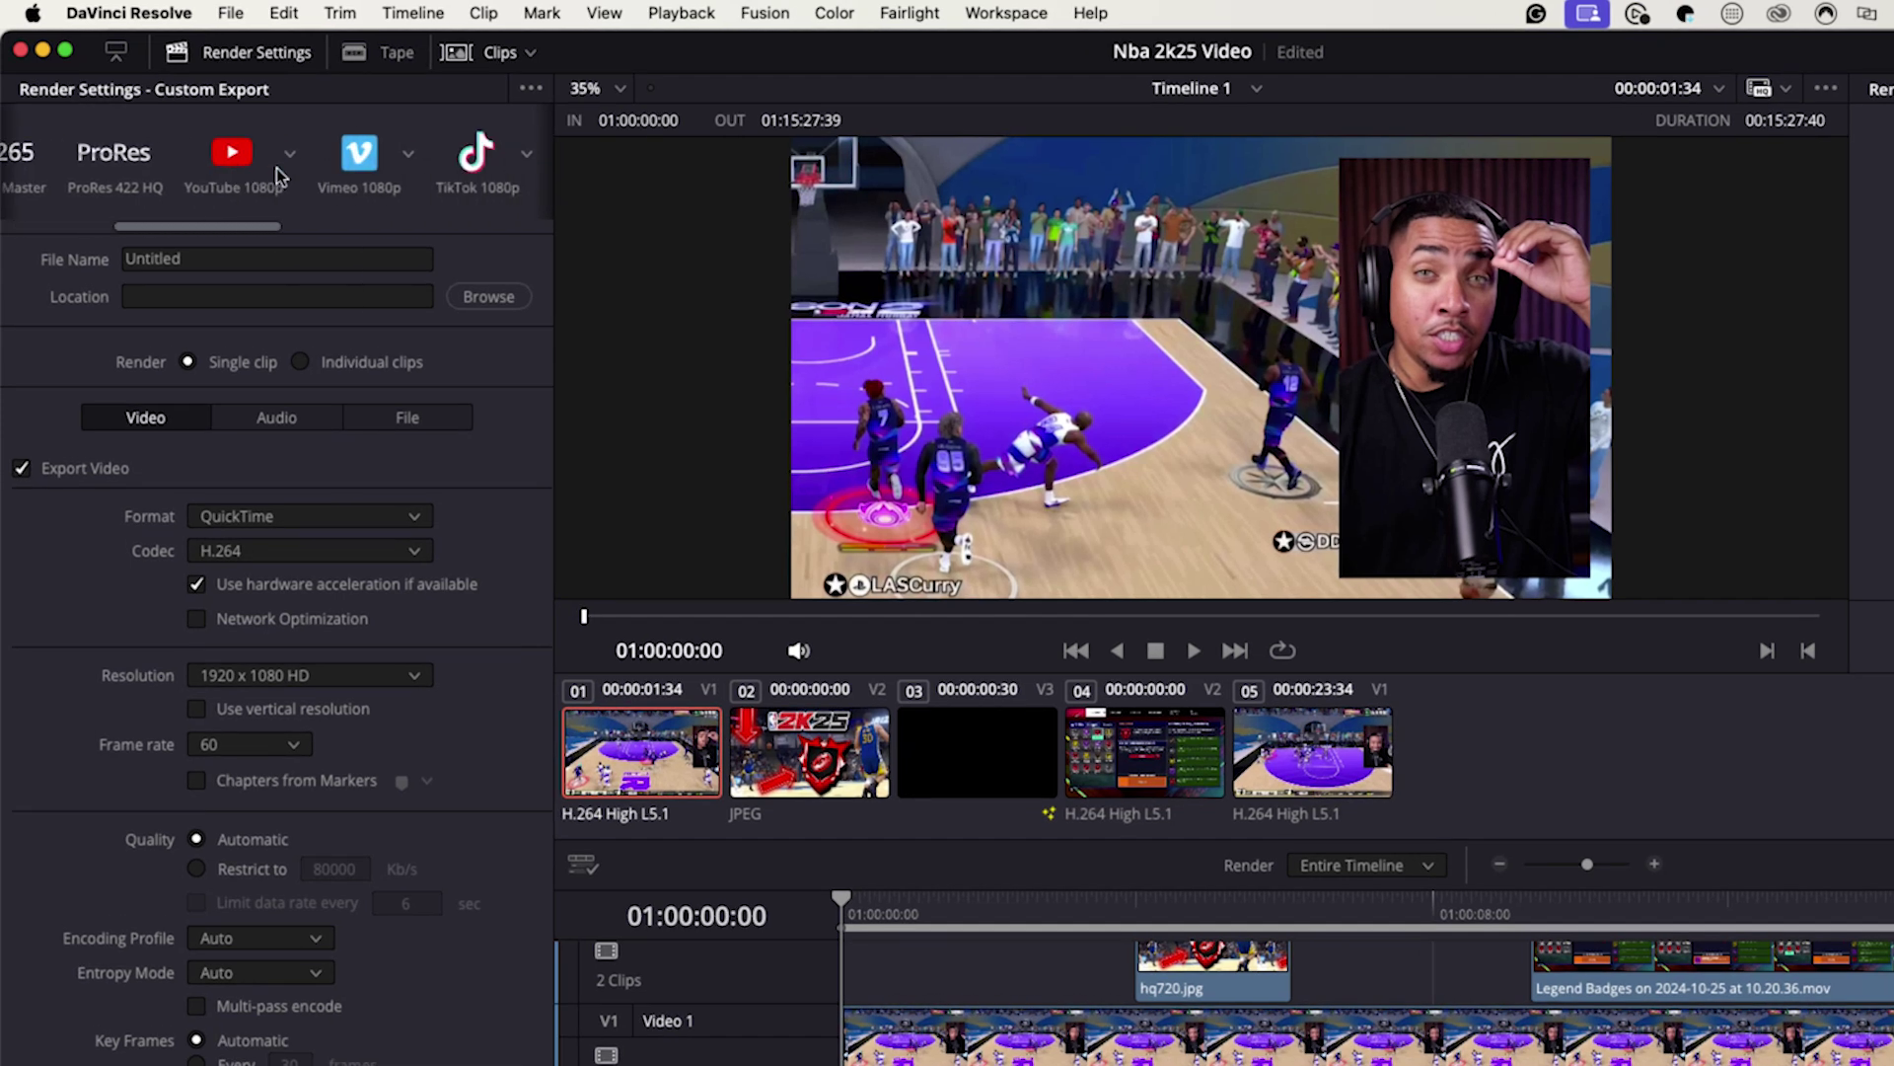
scroll(280, 178, "left", 5)
scroll(277, 176, "left", 3)
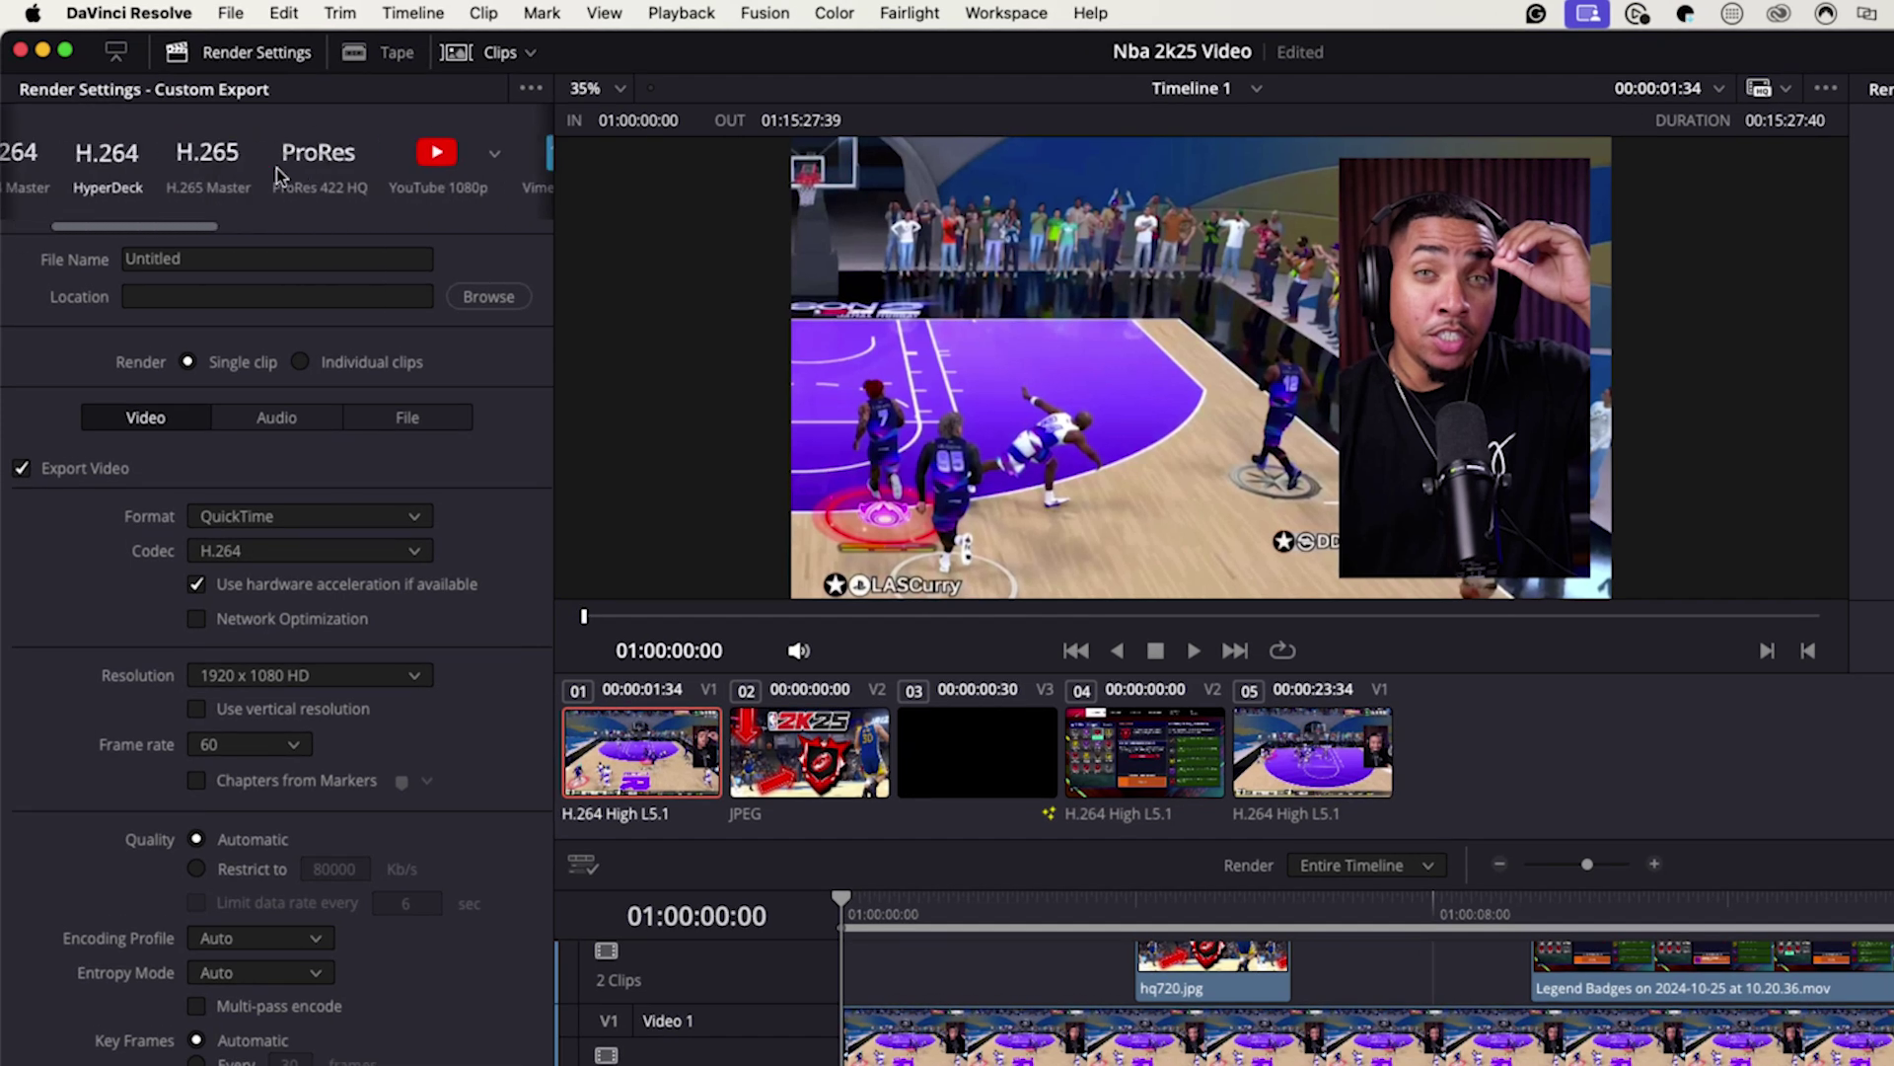
left_click(380, 157)
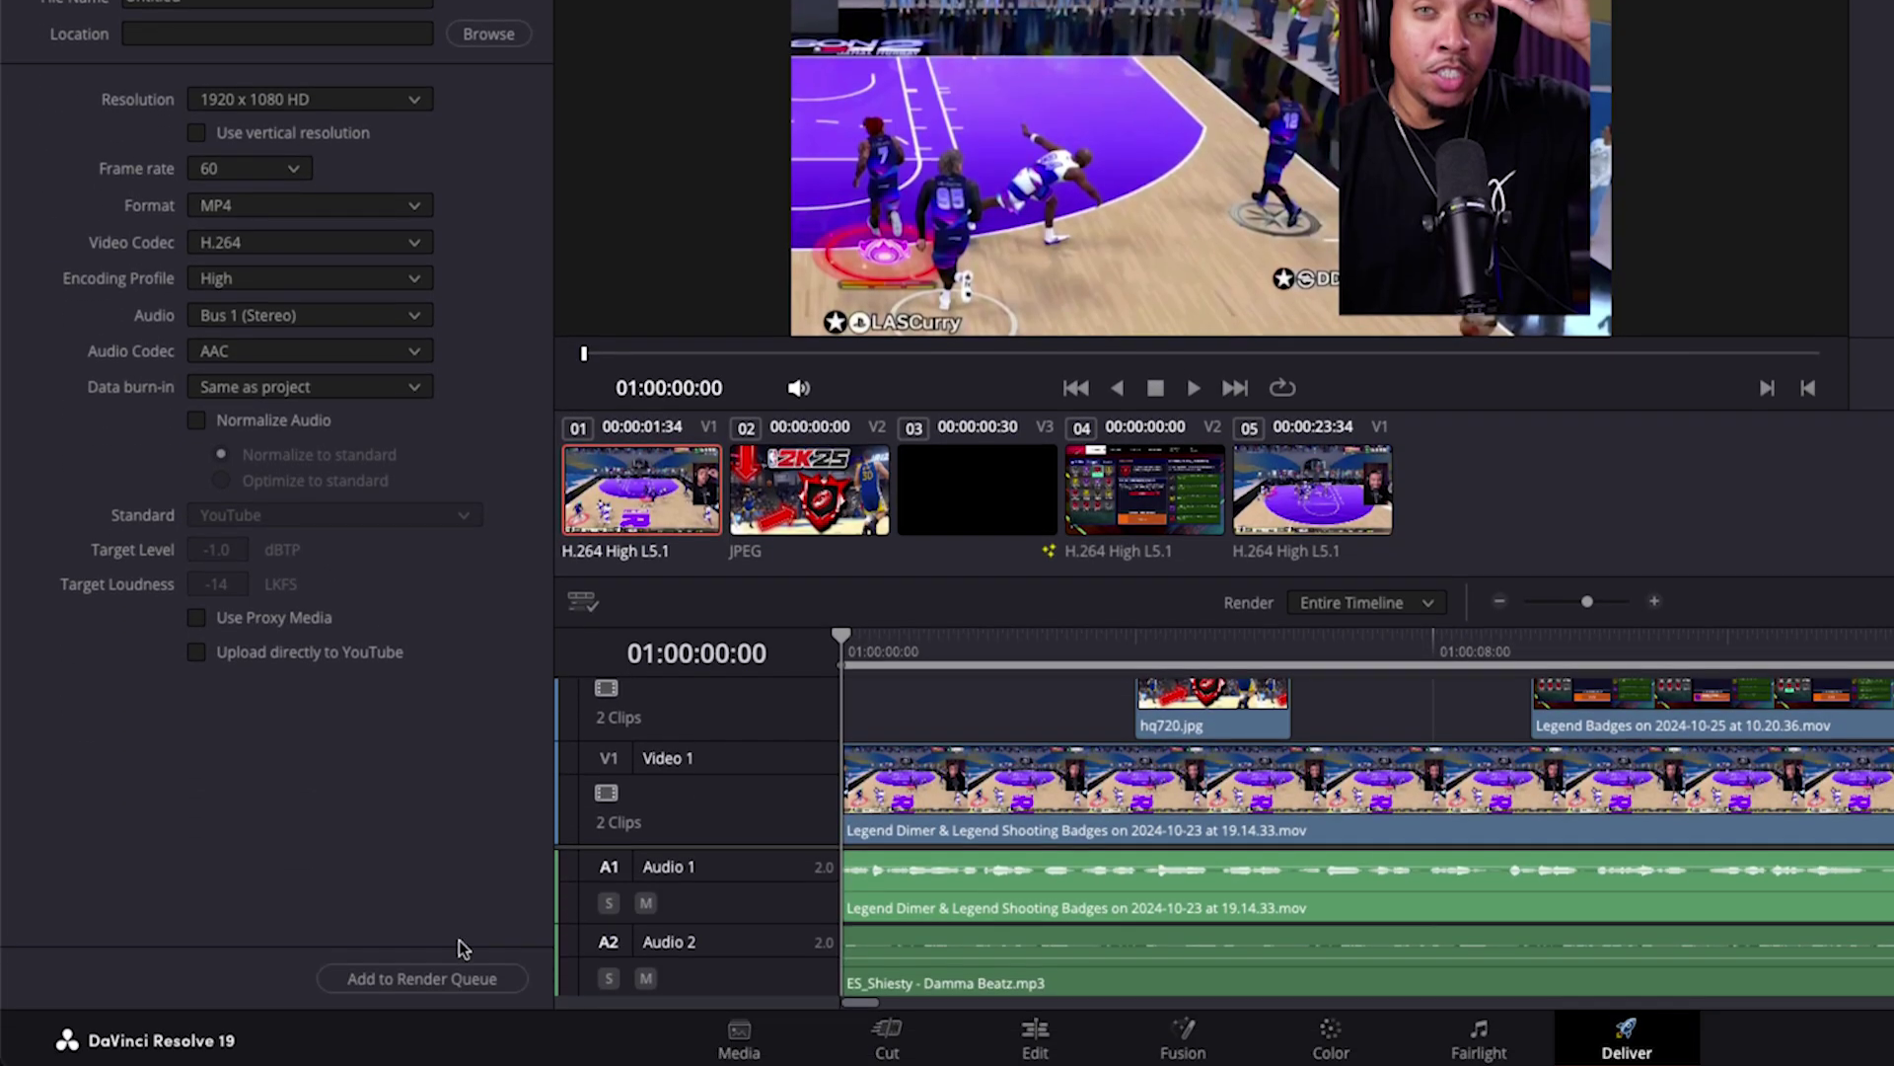
Step: Add the timeline to the render queue as Nba2k25 Video in the user's home folder and render all jobs
left_click(402, 979)
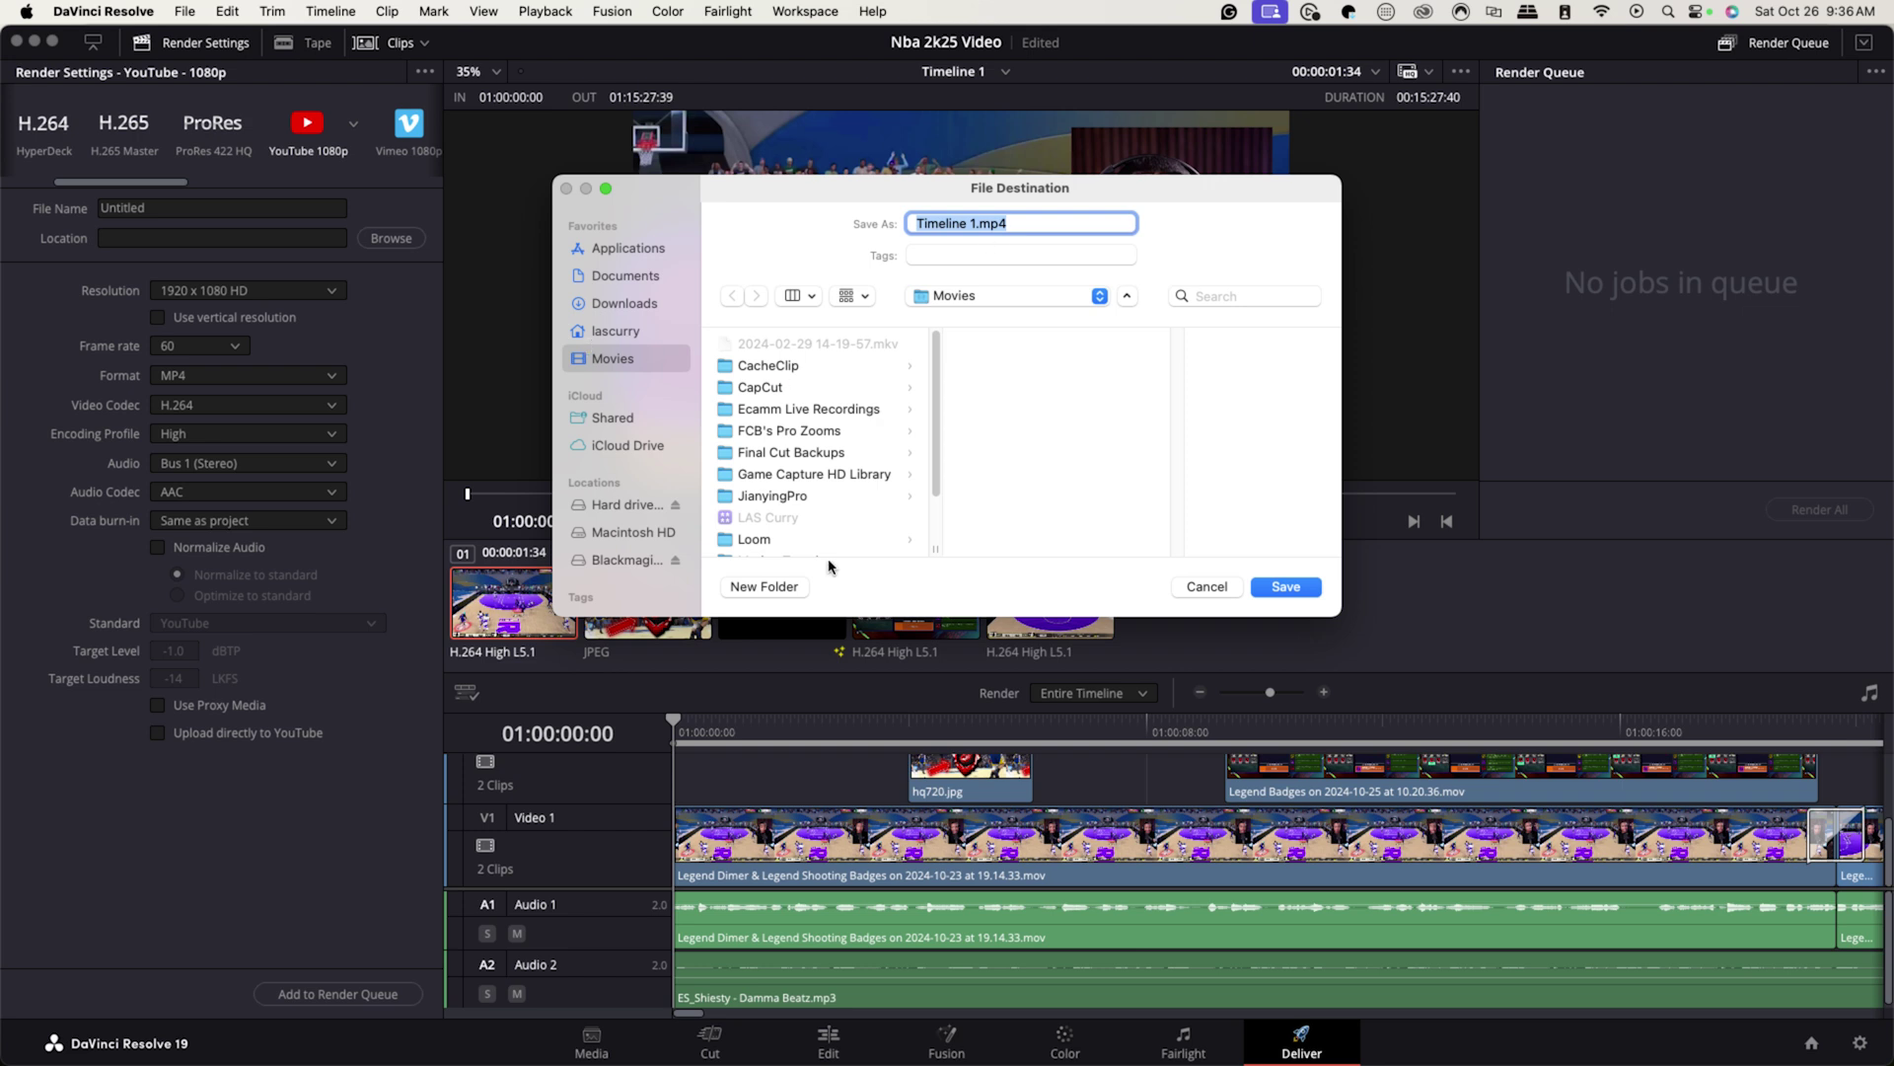
scroll(785, 484, "down", 5)
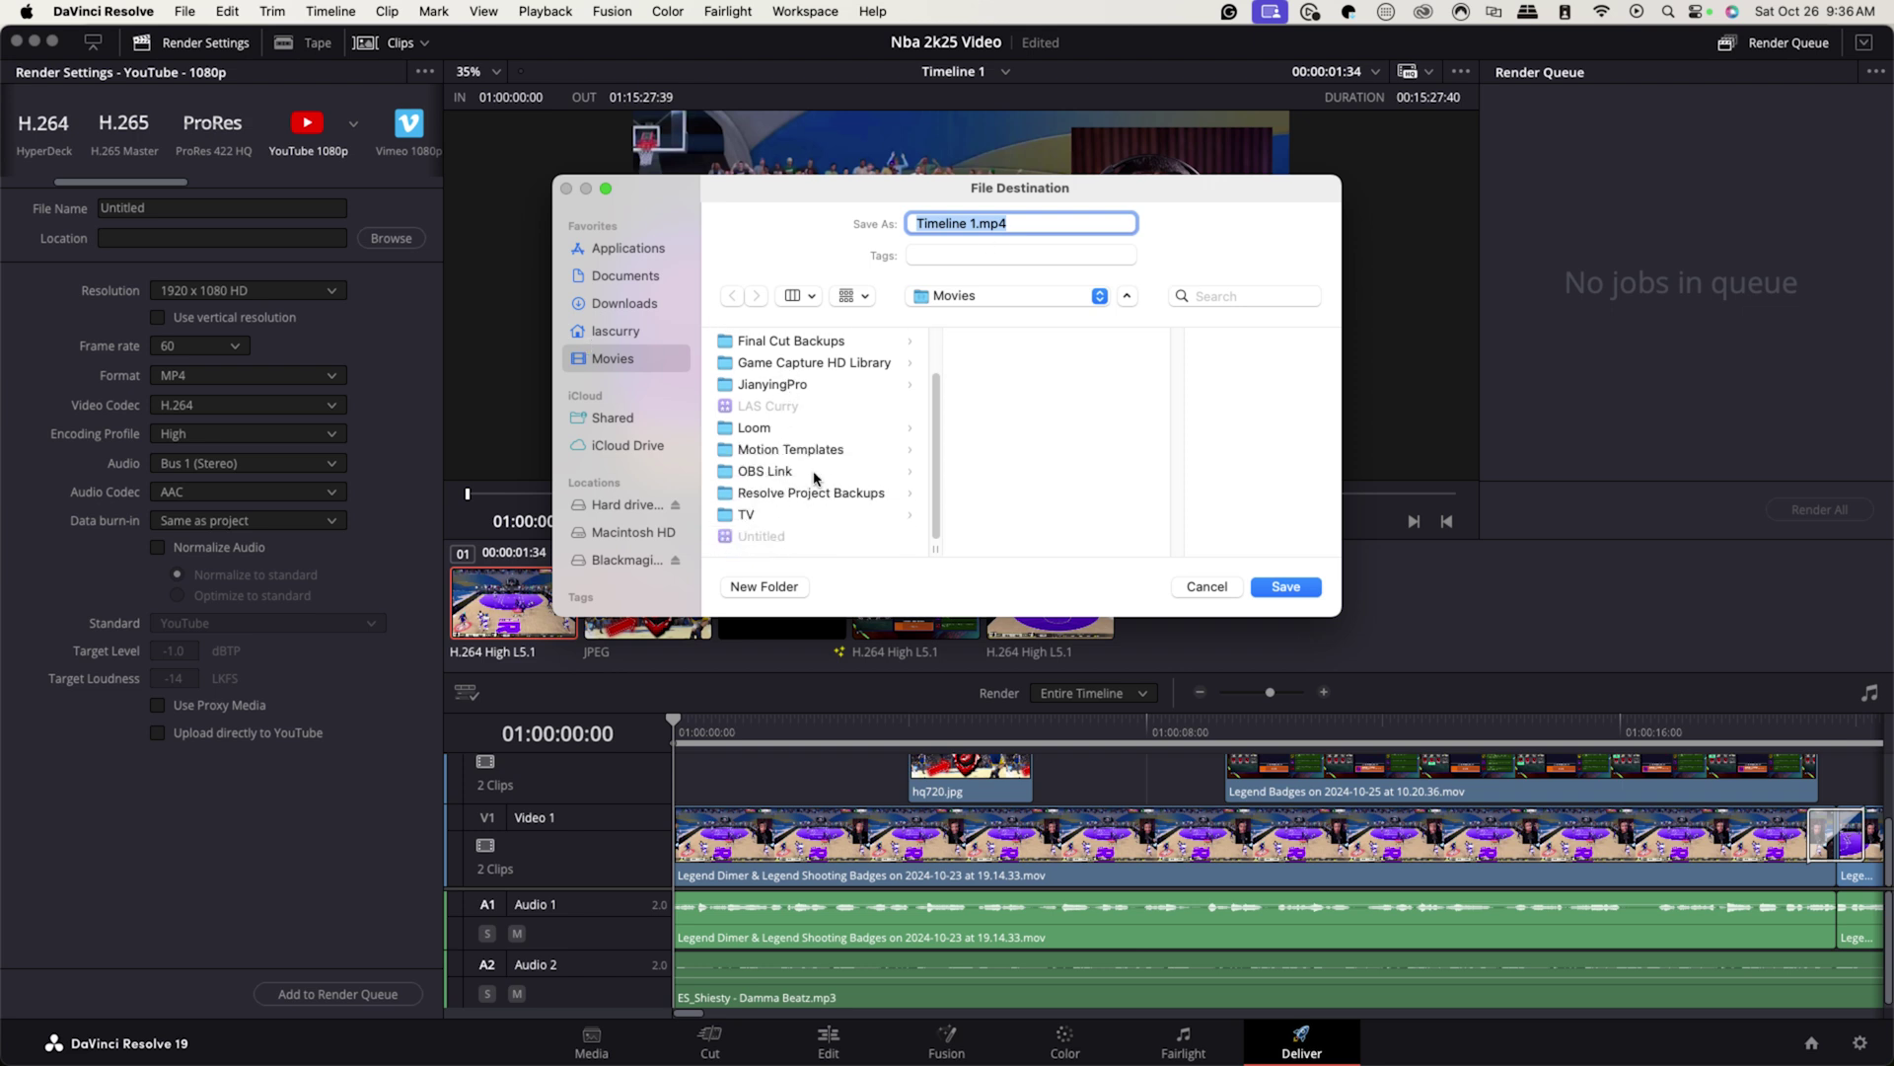
left_click(815, 493)
scroll(779, 434, "up", 5)
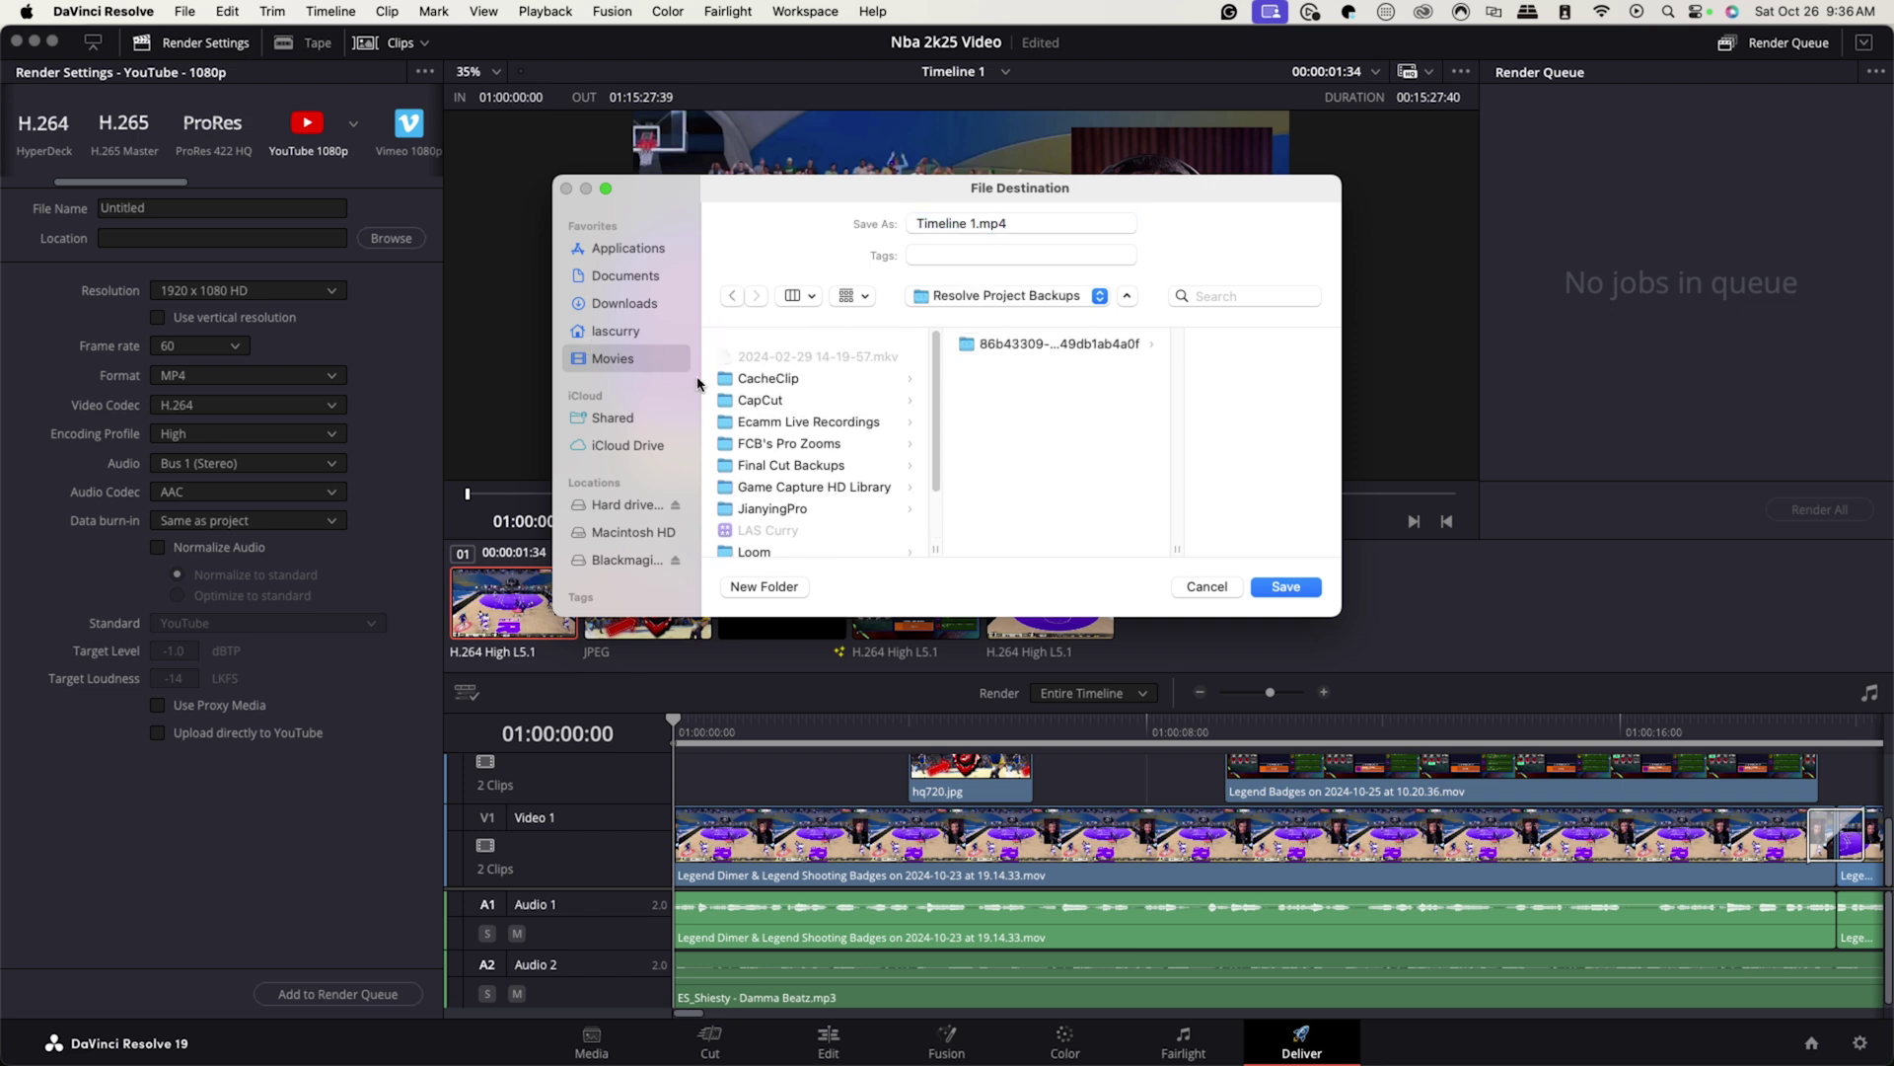
left_click(615, 331)
left_click(955, 374)
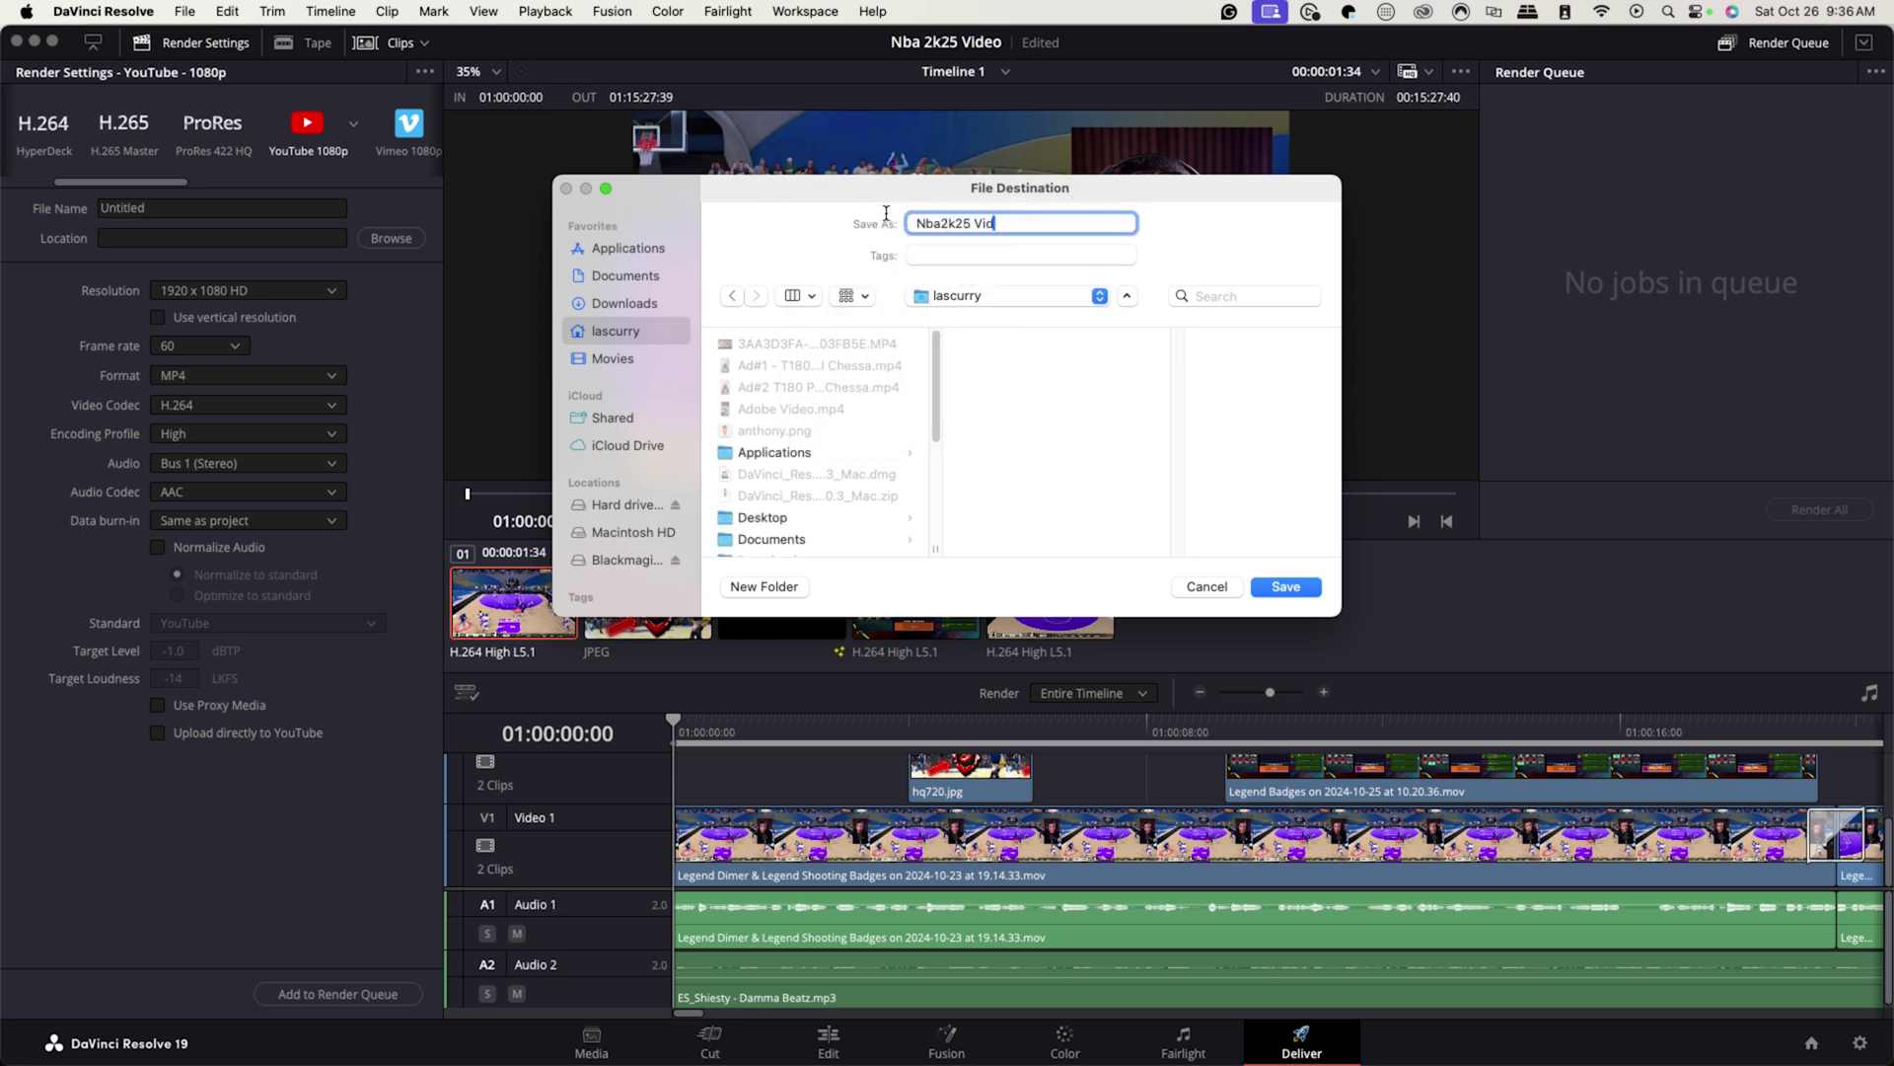
left_click(1282, 587)
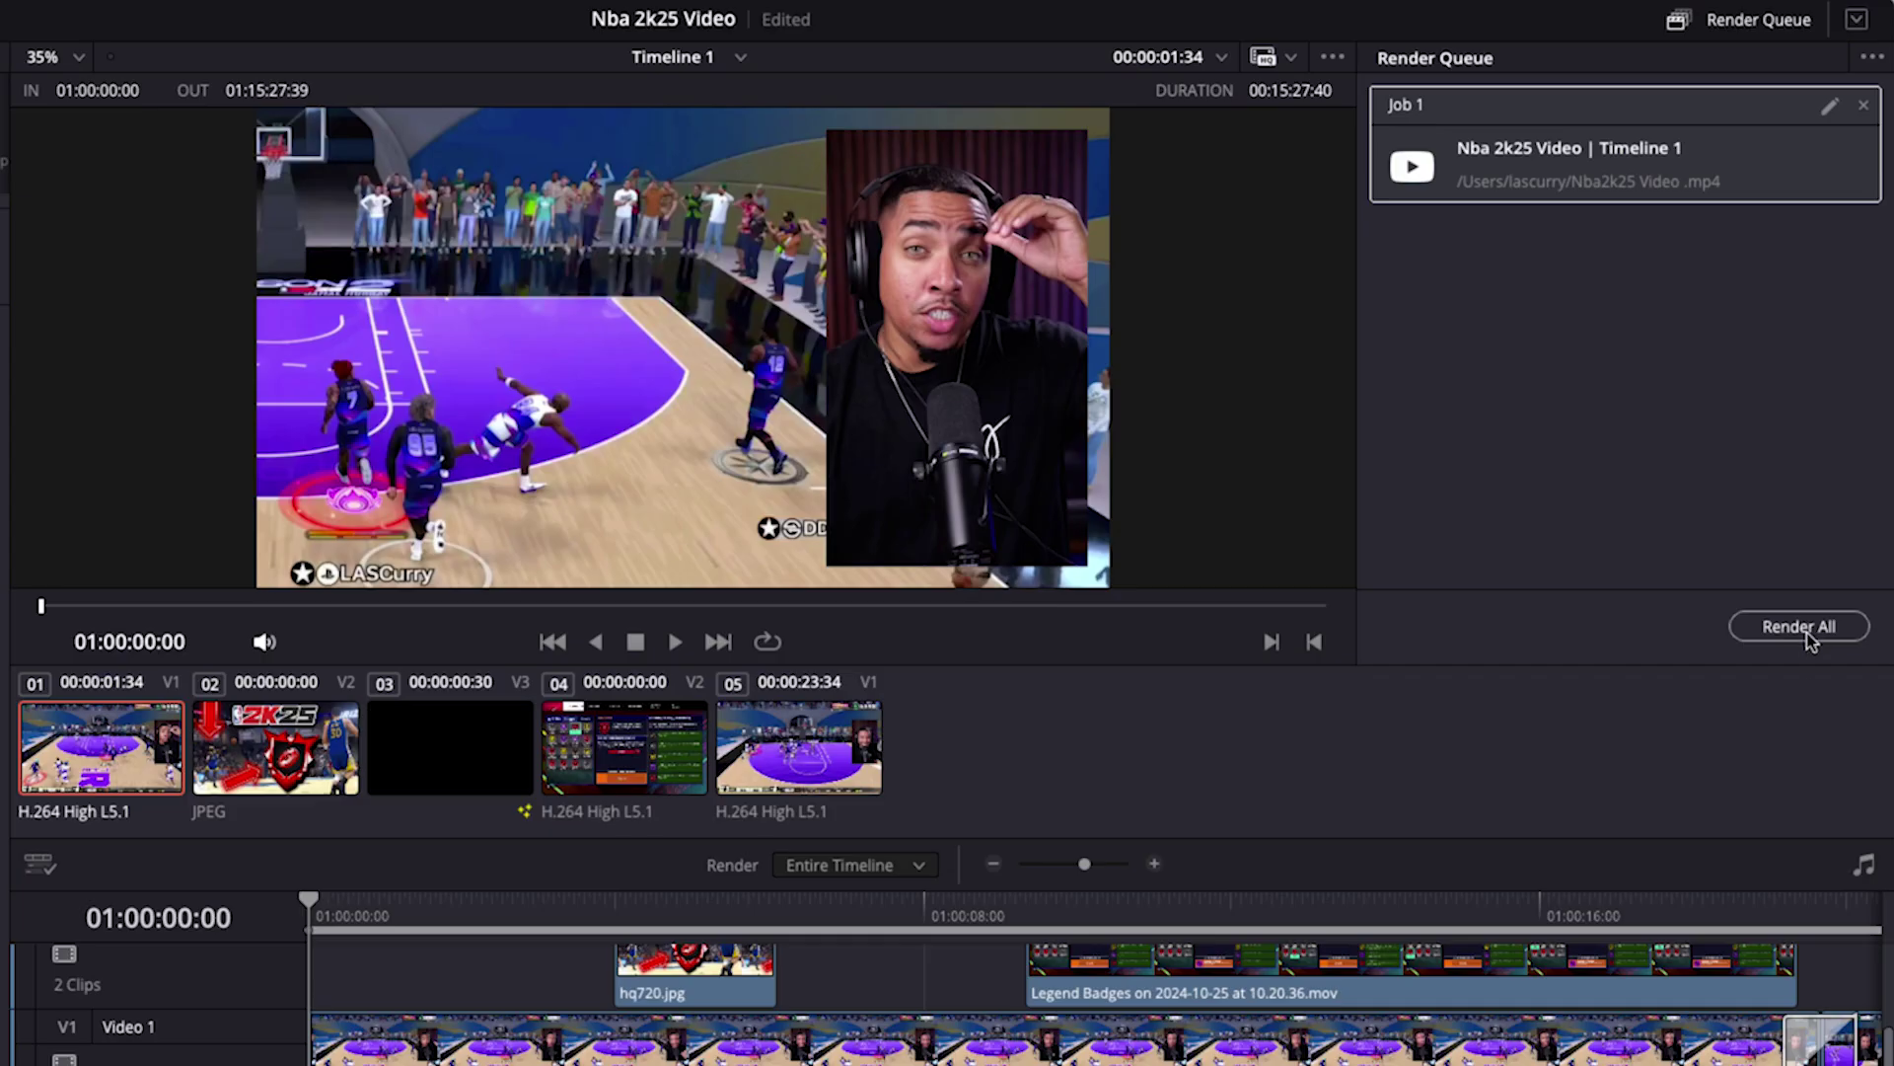
left_click(1799, 627)
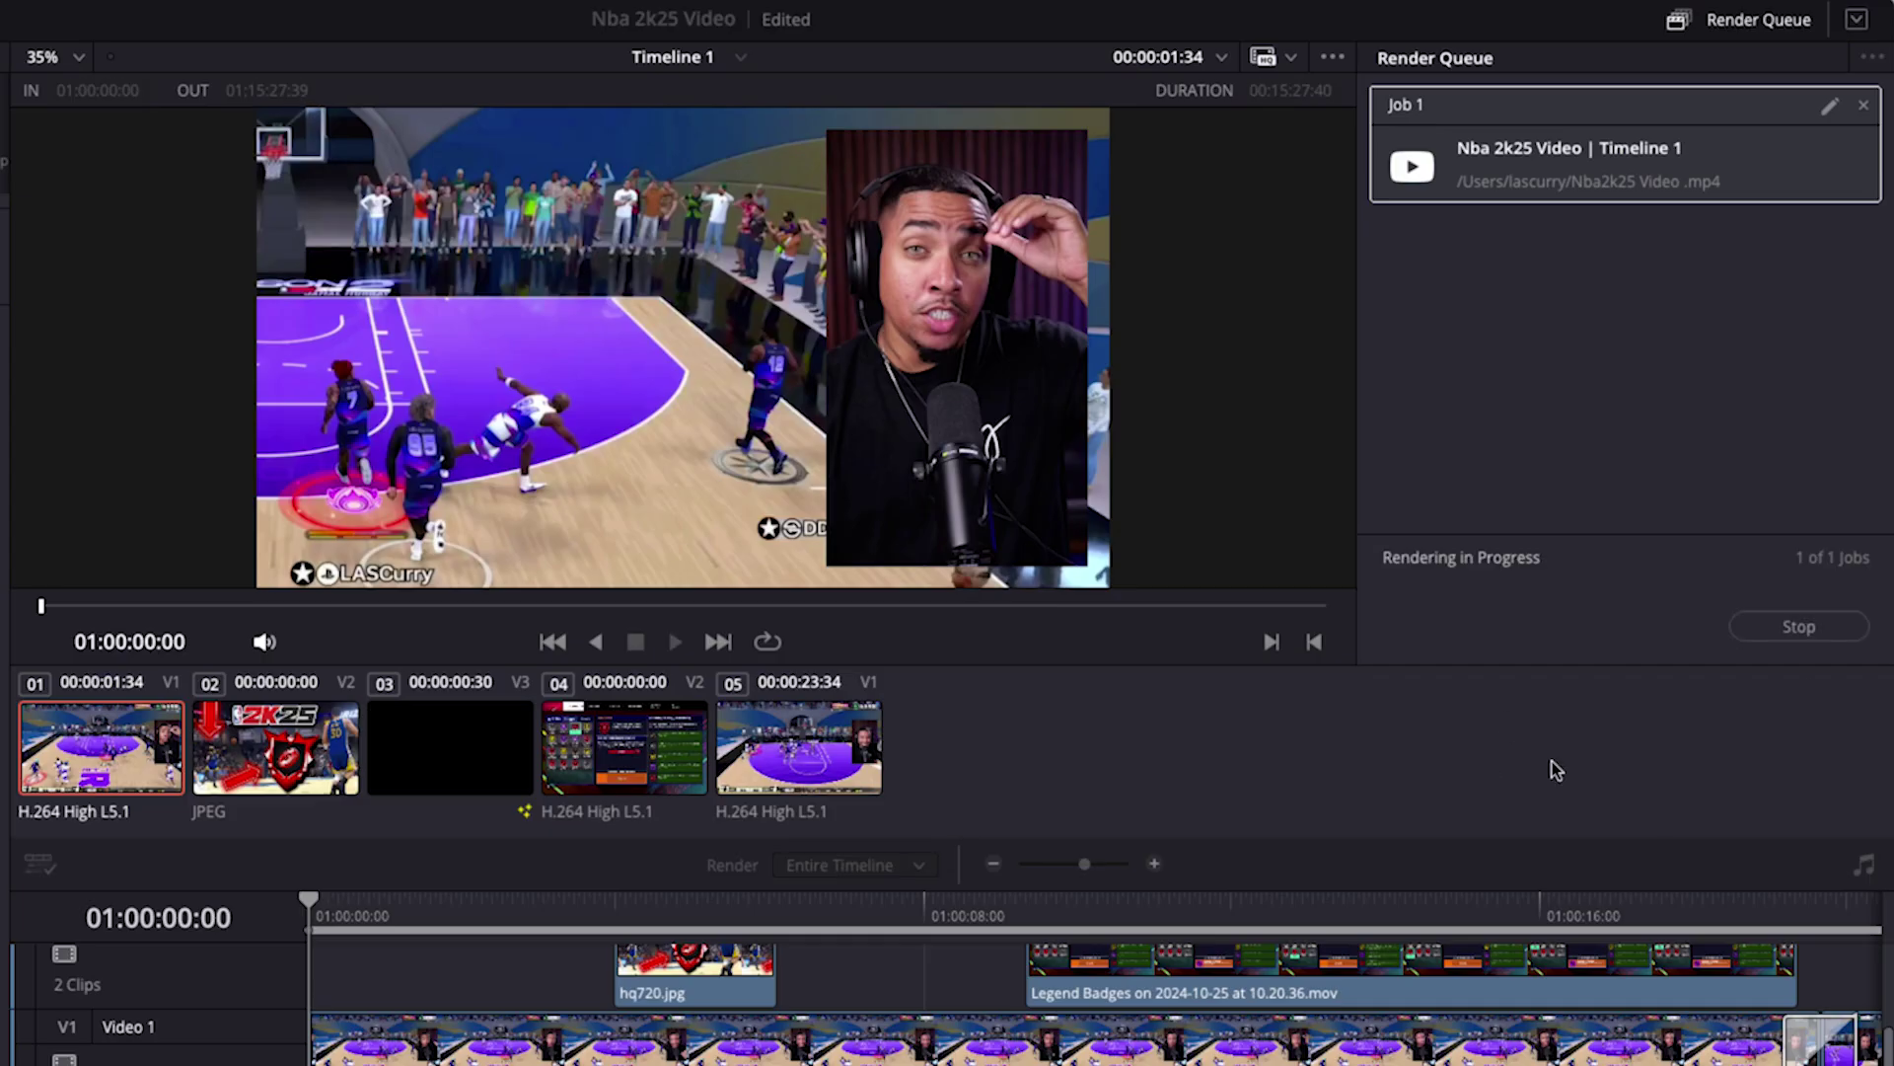